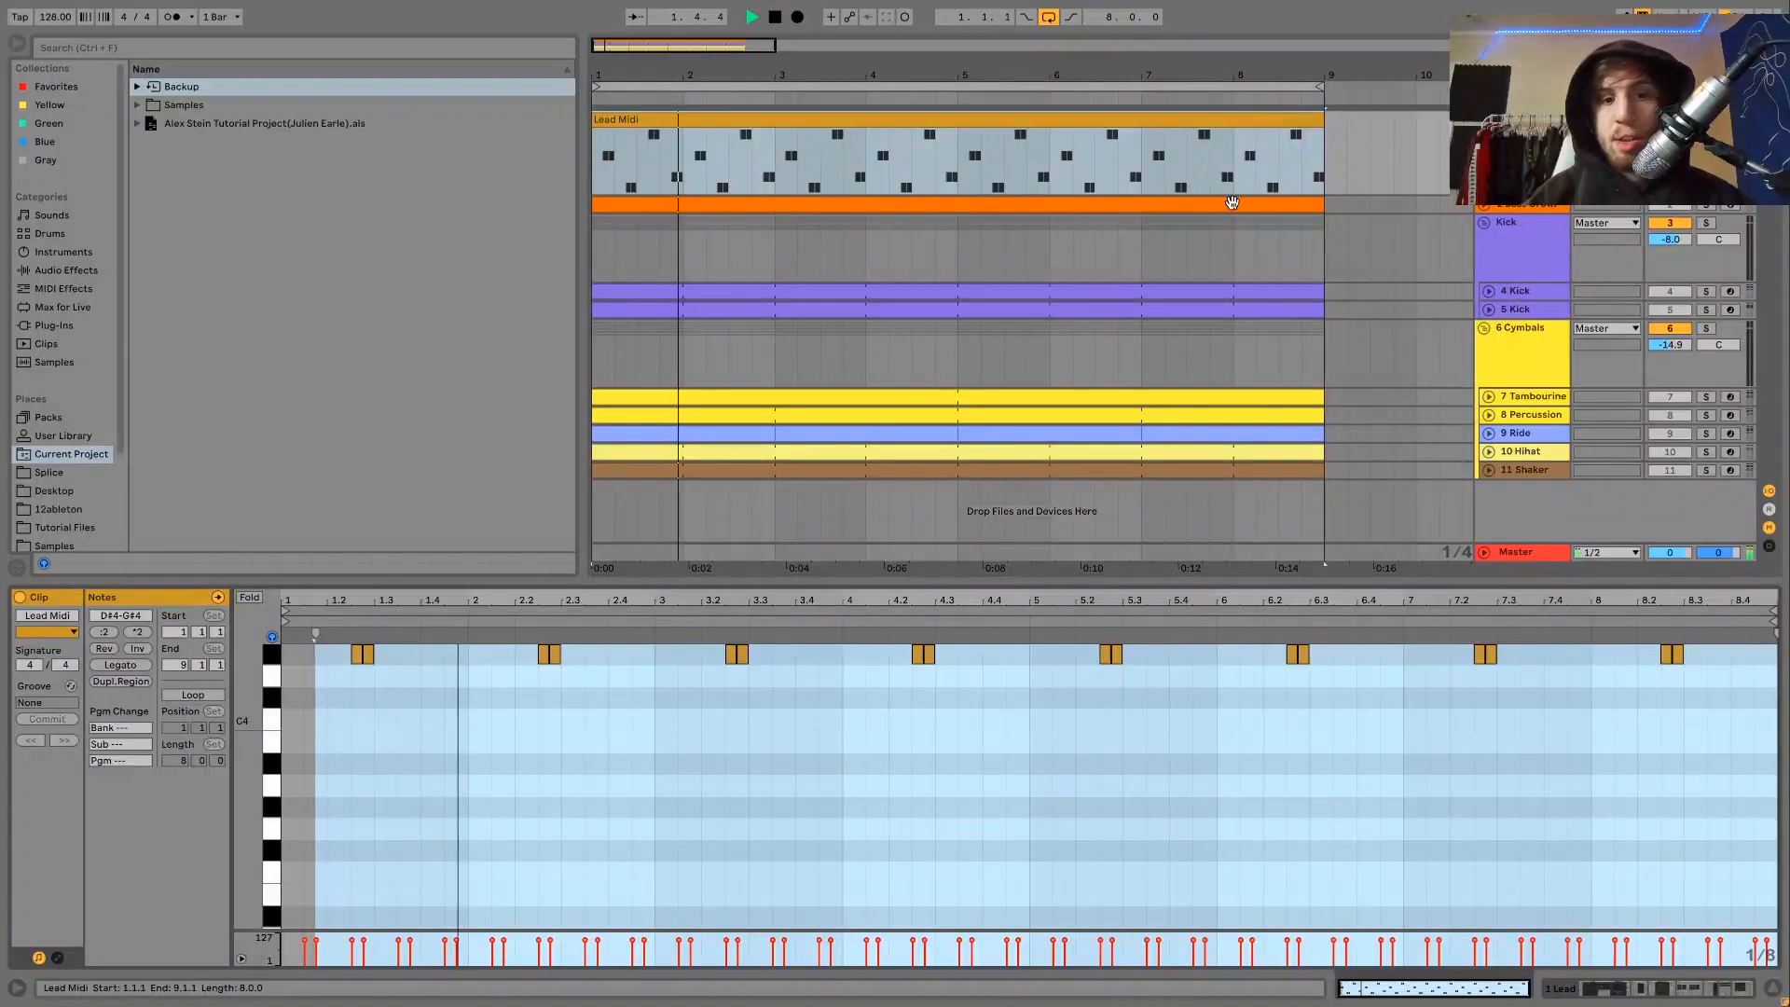
# Step: Examine the Lead Midi clip's melody by selecting its G#4, F#4, E4 and D#4 notes one pitch at a time
pyautogui.moveTo(248, 727); pyautogui.dragTo(260, 775)
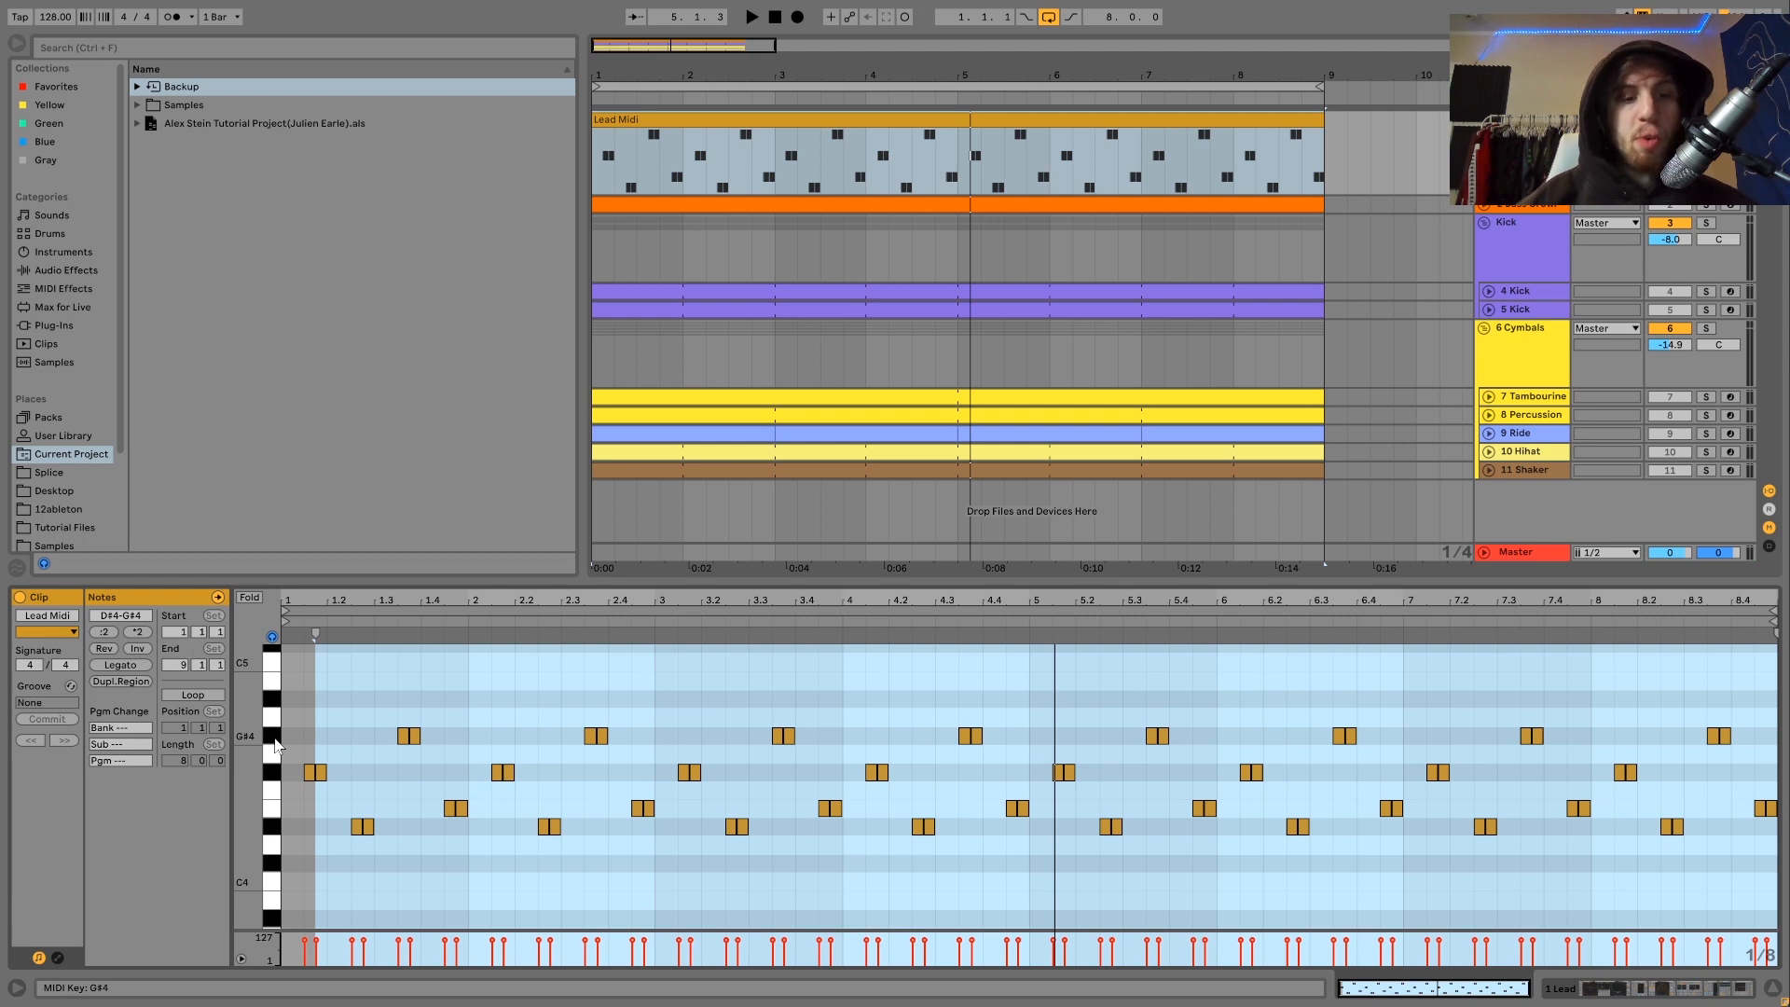
pyautogui.click(275, 744)
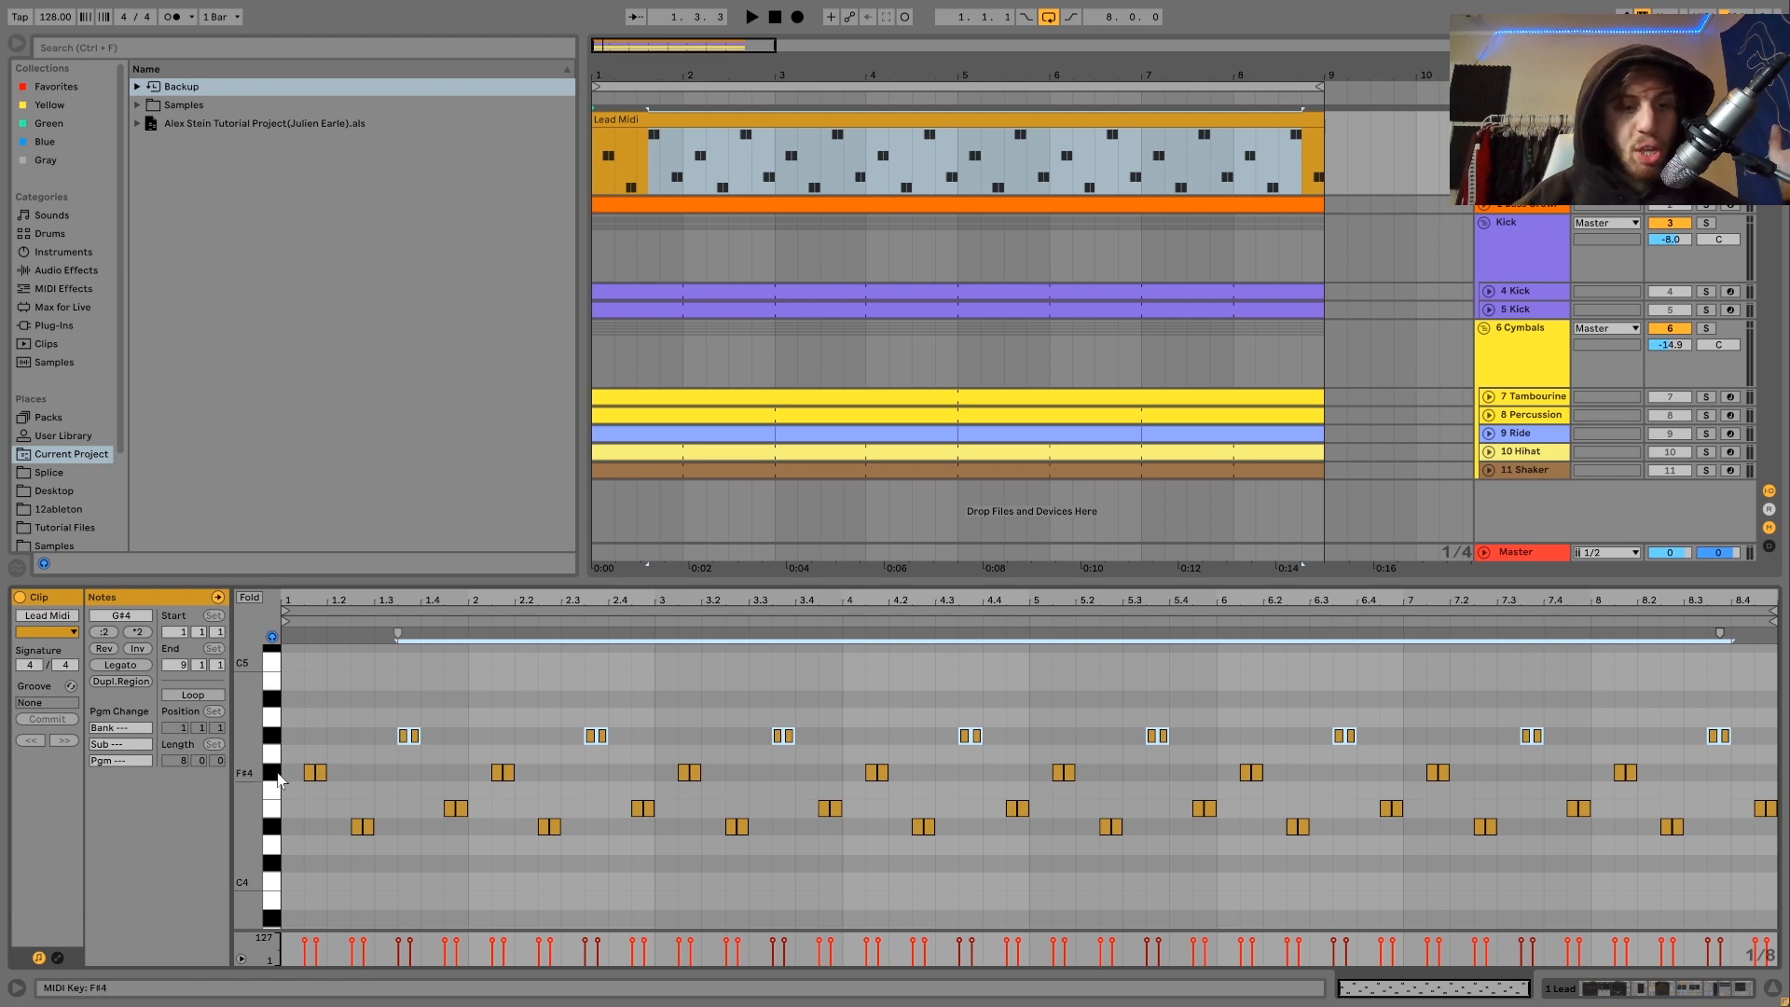
pyautogui.click(275, 773)
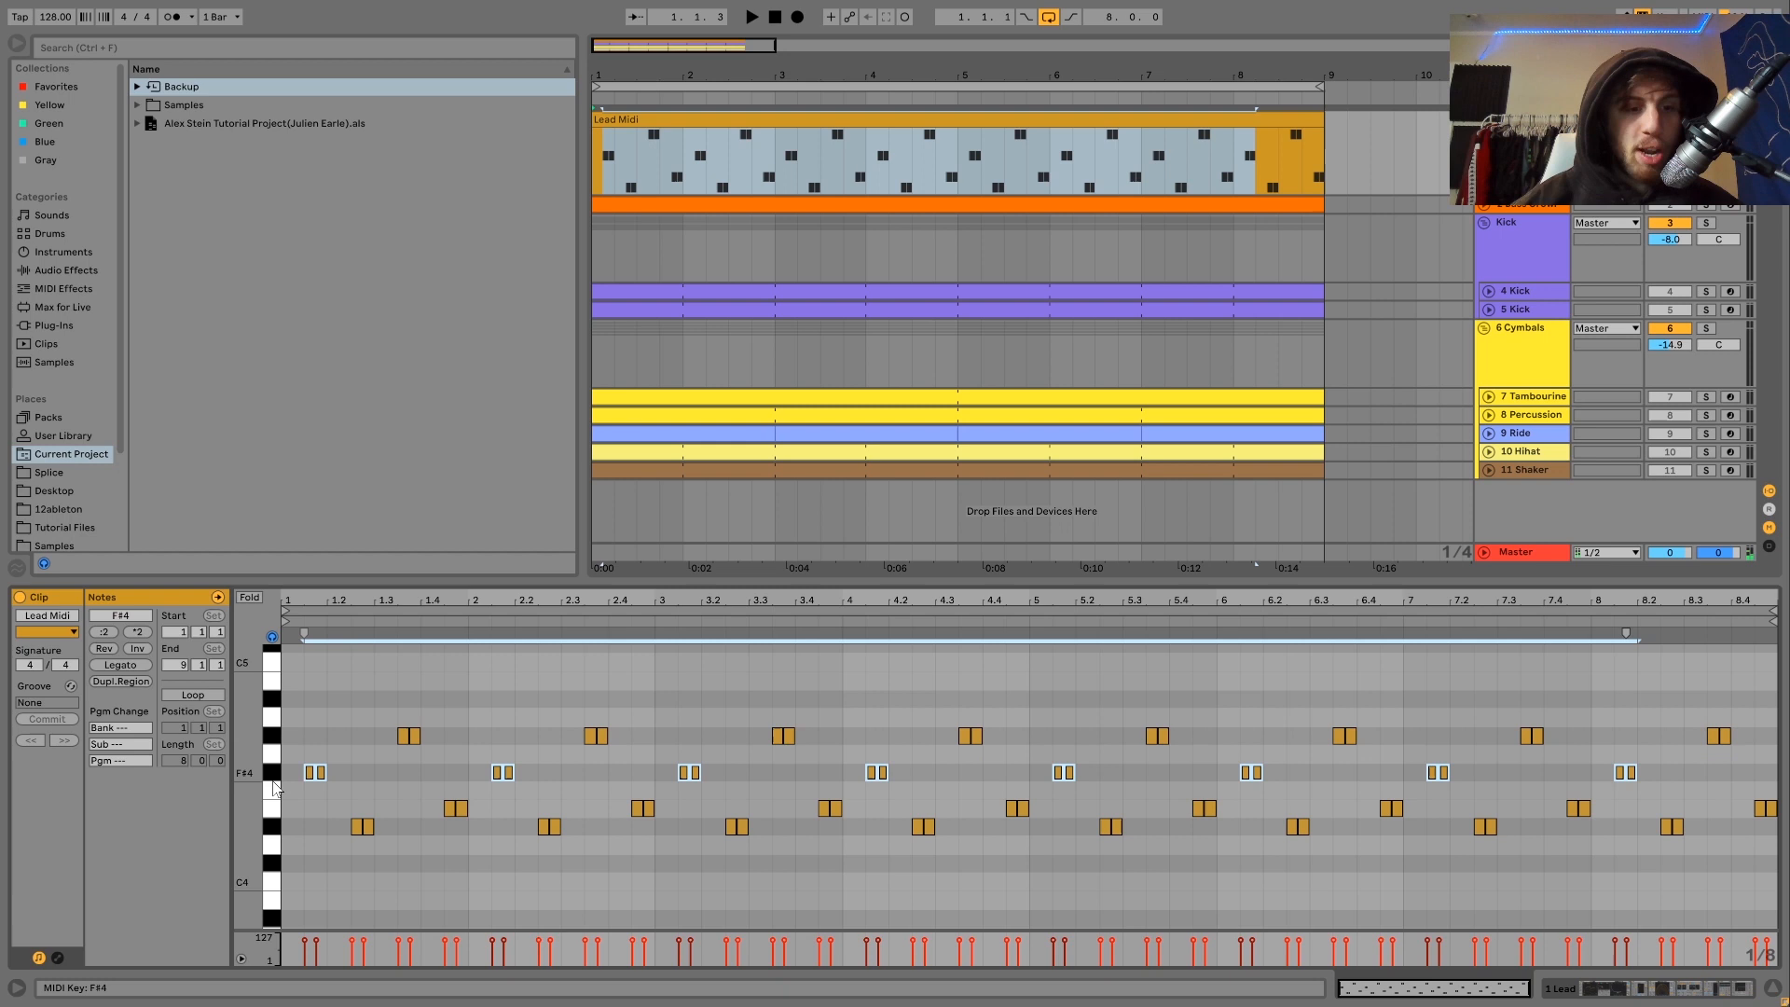
pyautogui.click(275, 818)
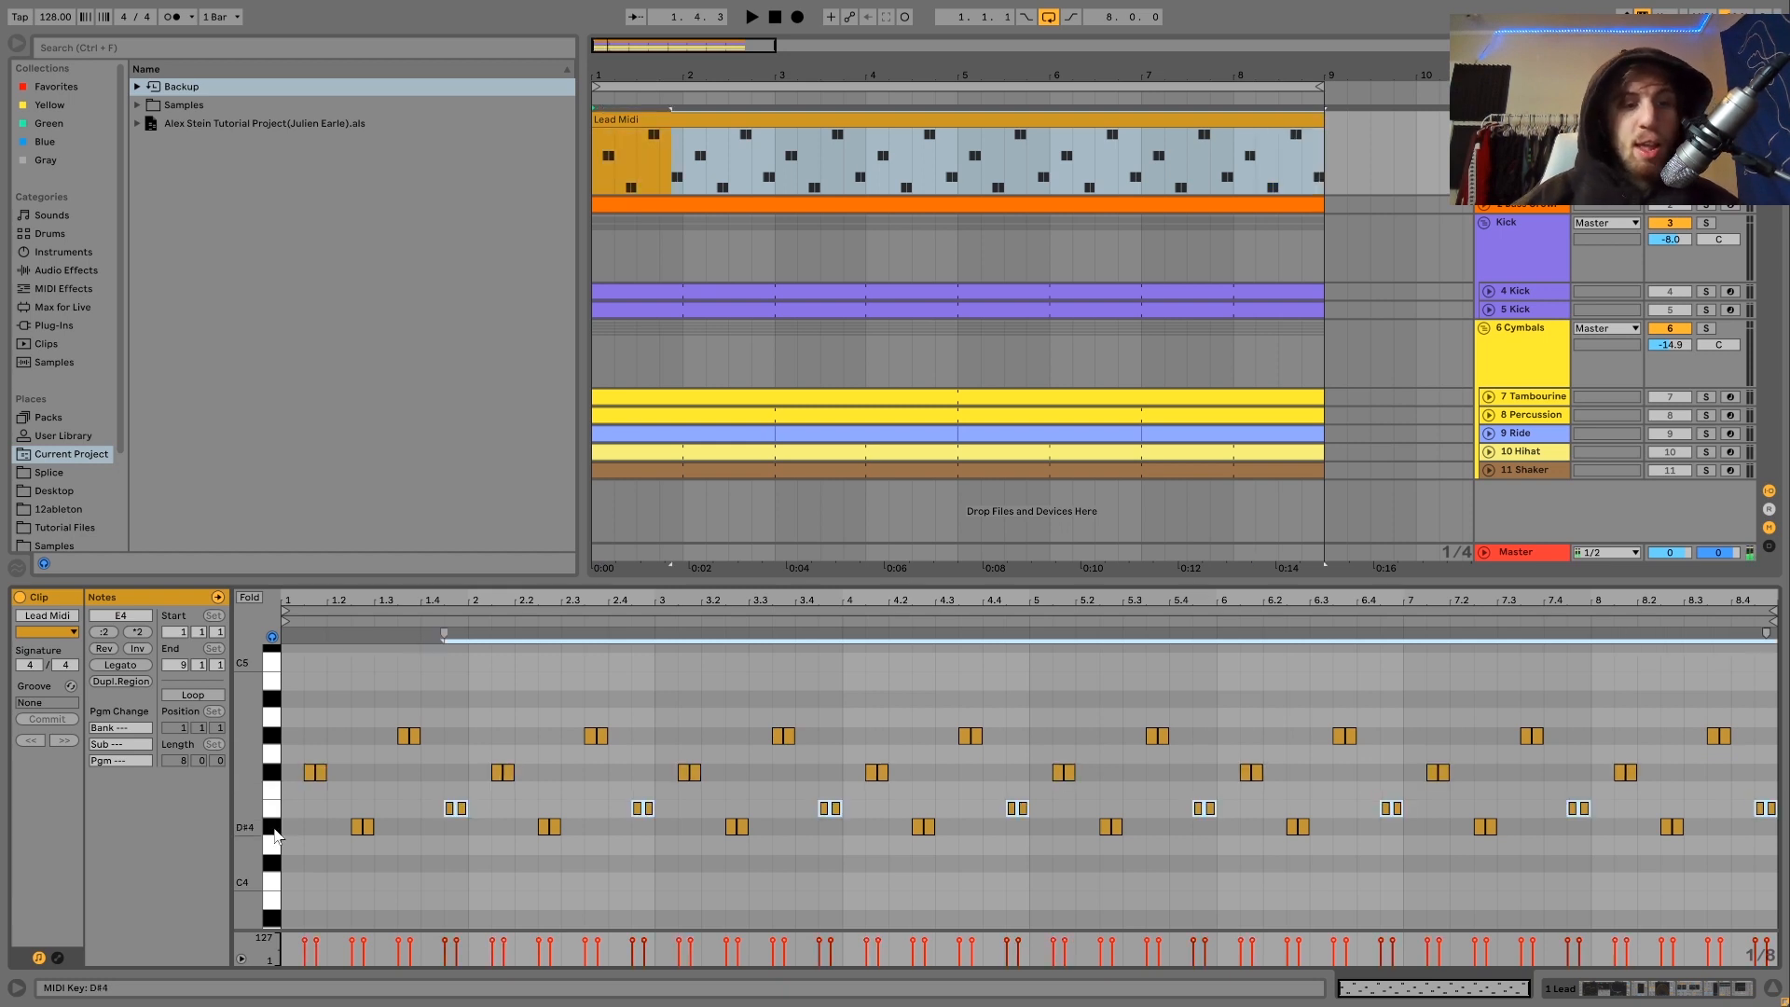
pyautogui.click(275, 835)
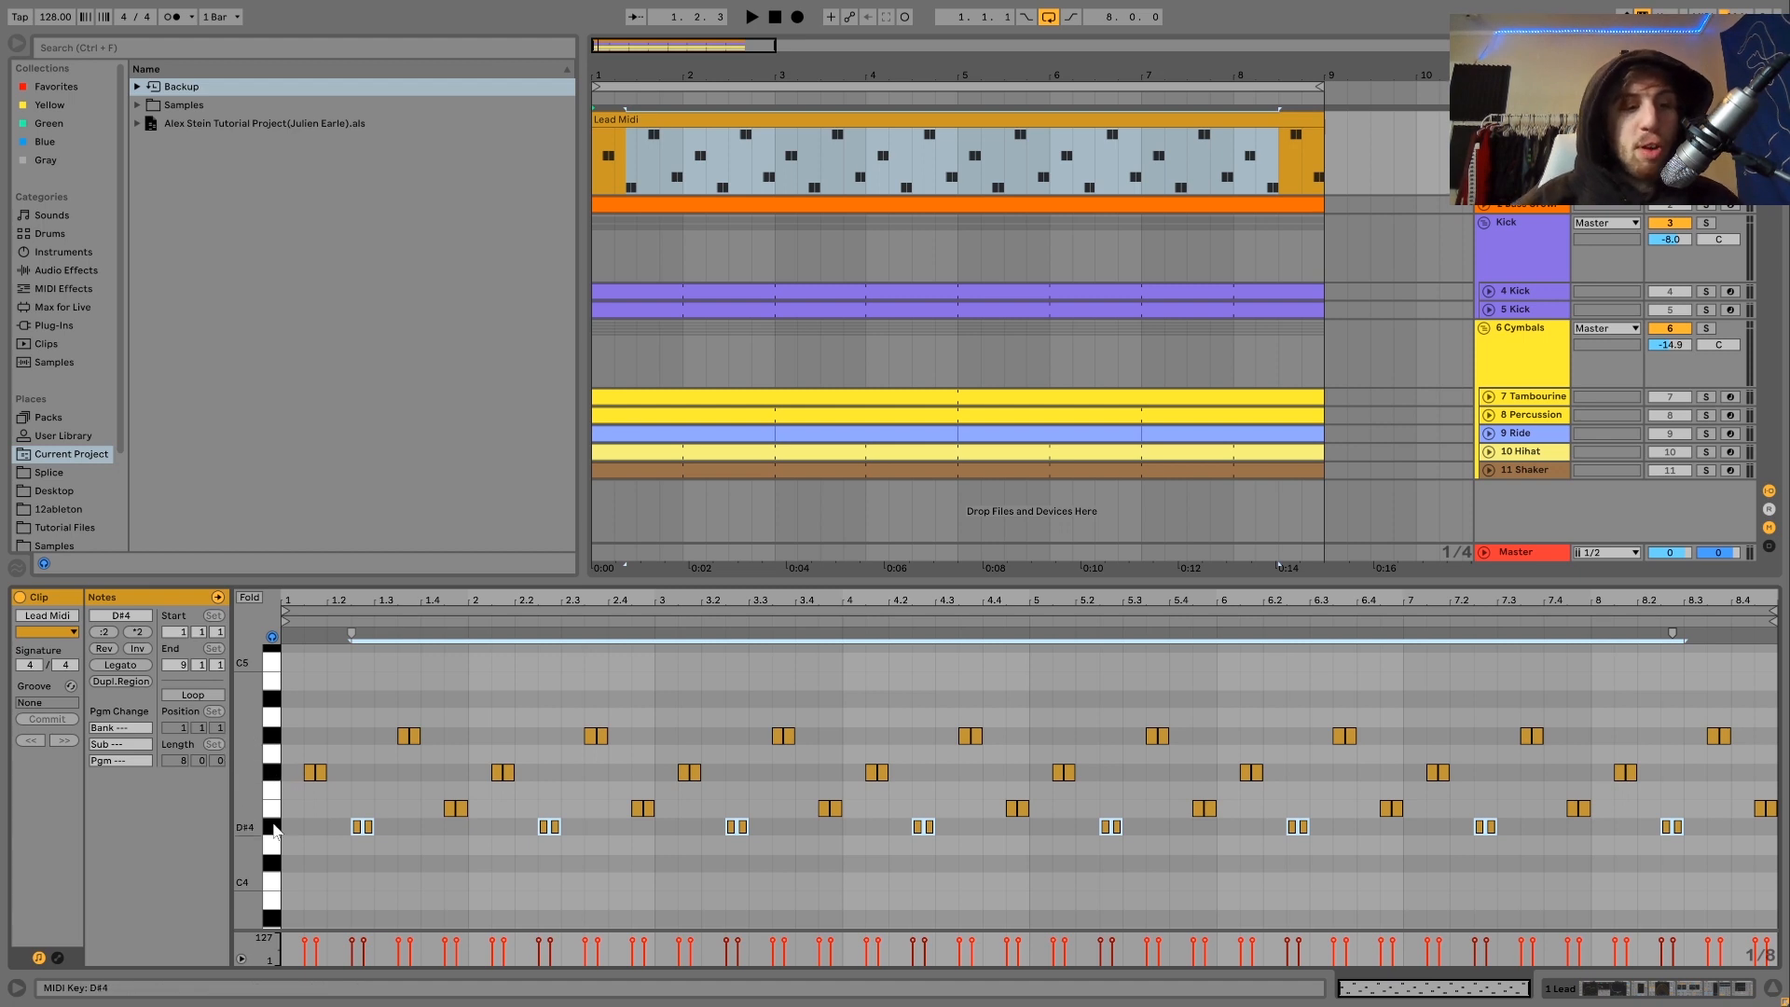
pyautogui.click(271, 738)
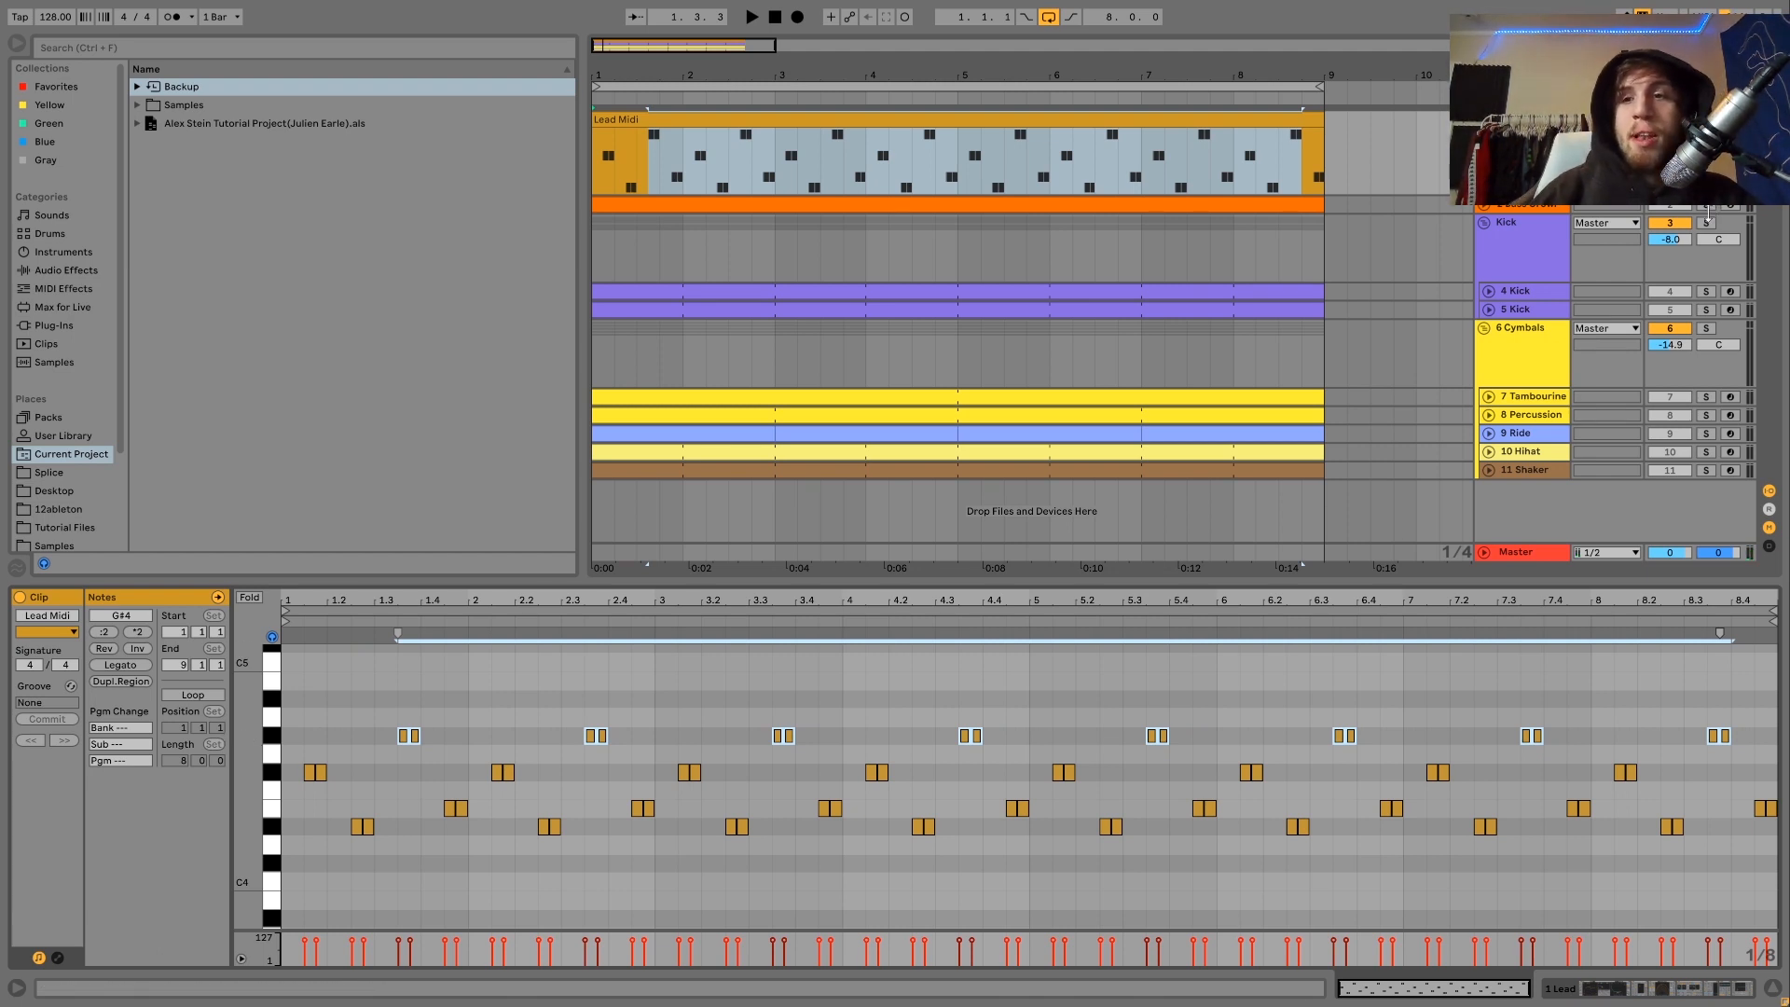
# Step: Solo the Bass Growl track and audition the loop with the Lead Midi clip open
pyautogui.click(1707, 209)
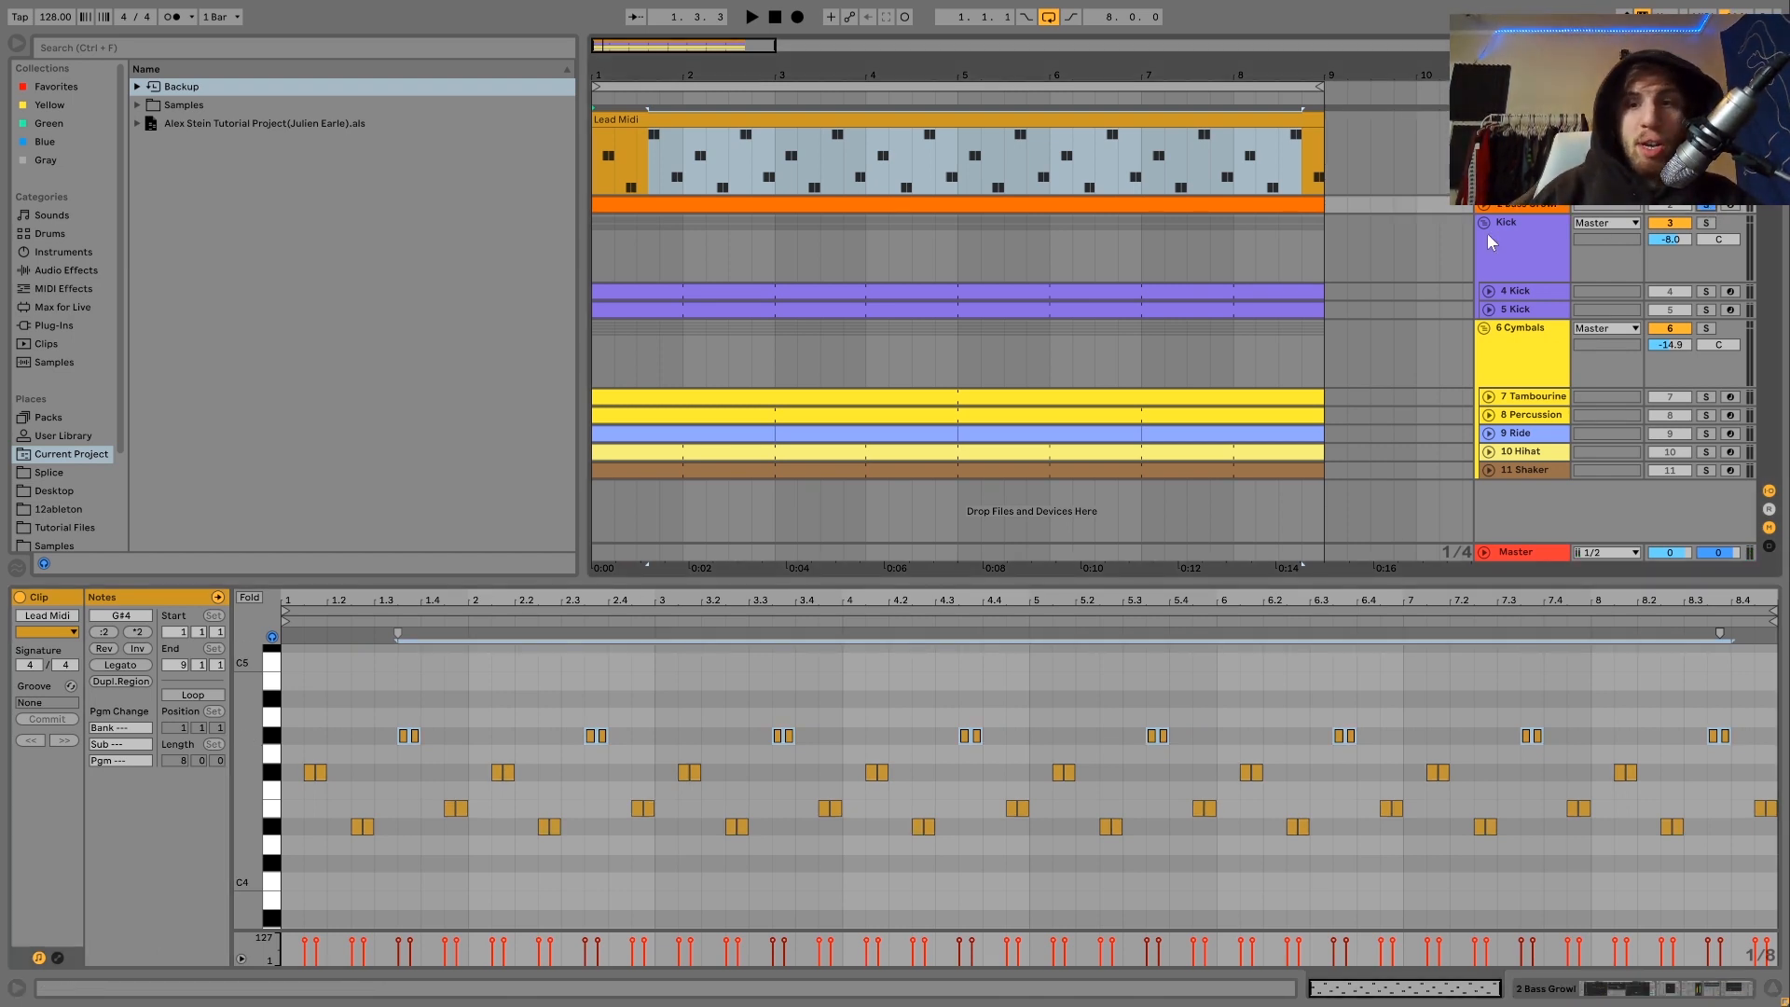
pyautogui.press('space')
pyautogui.click(1231, 119)
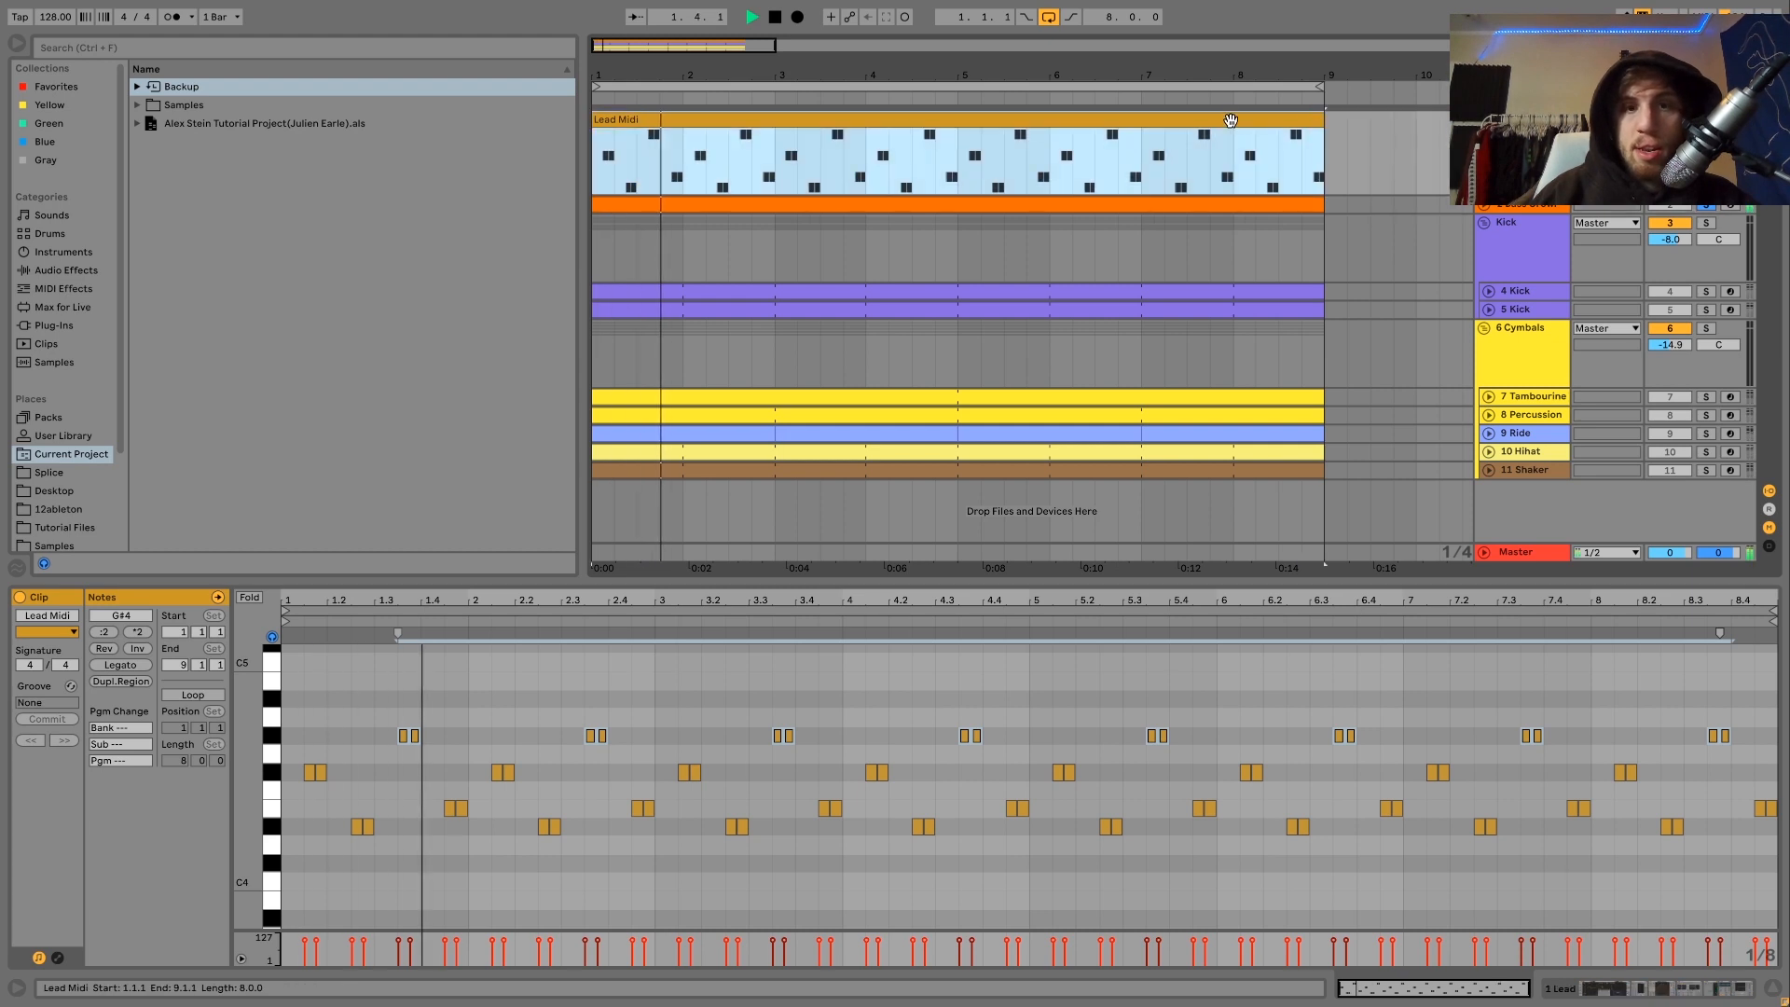
pyautogui.press('space')
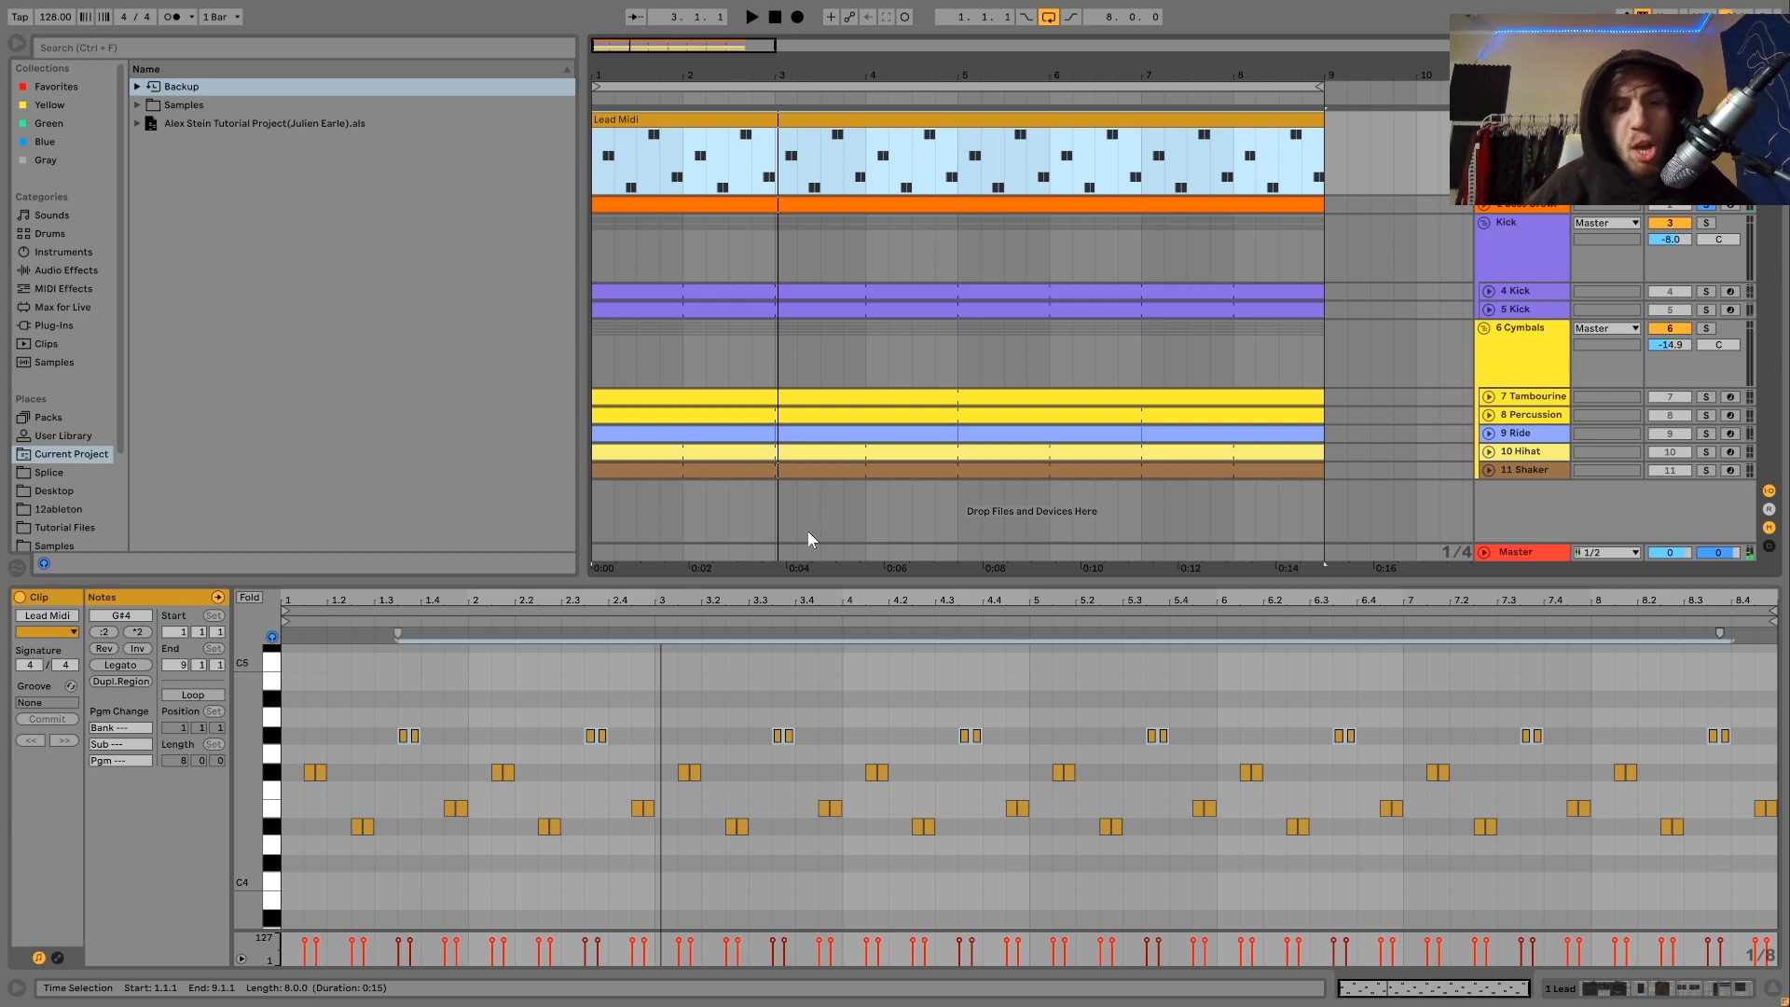
# Step: Play back the Lead Midi loop from the start and select the clip's entire contents
pyautogui.click(457, 808)
pyautogui.press('space')
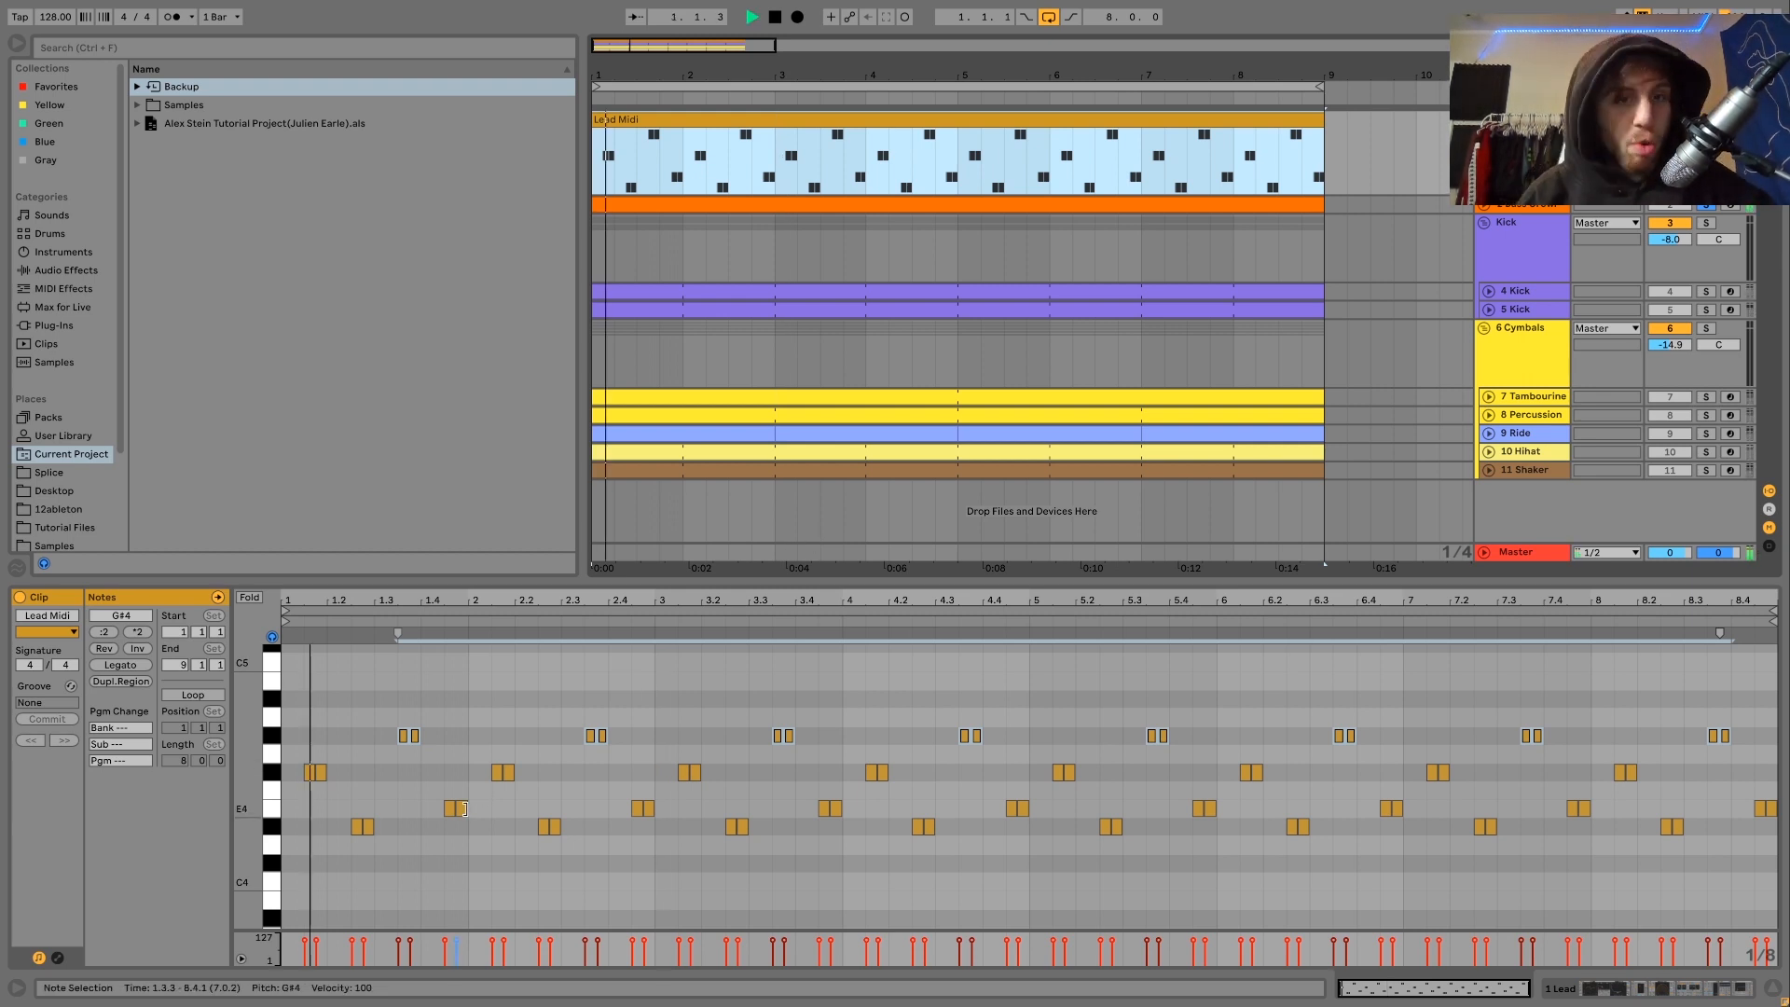
pyautogui.press('space')
pyautogui.click(406, 737)
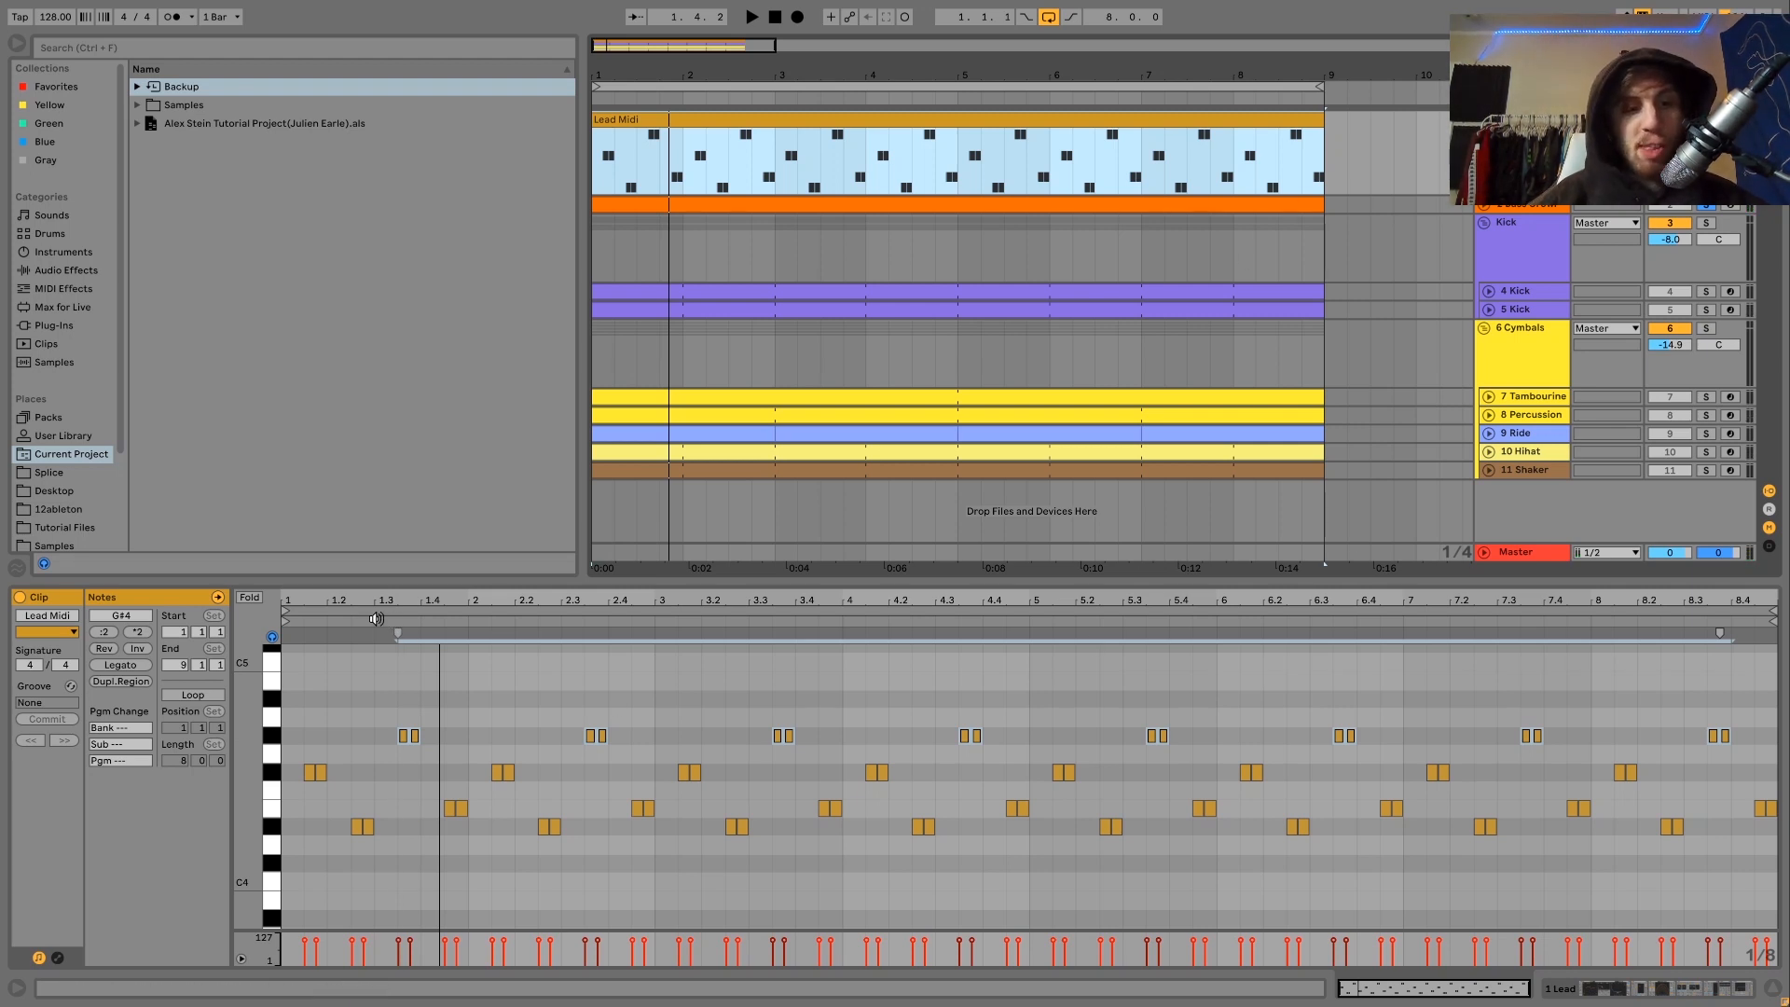
pyautogui.hotkey('ctrl', 'a')
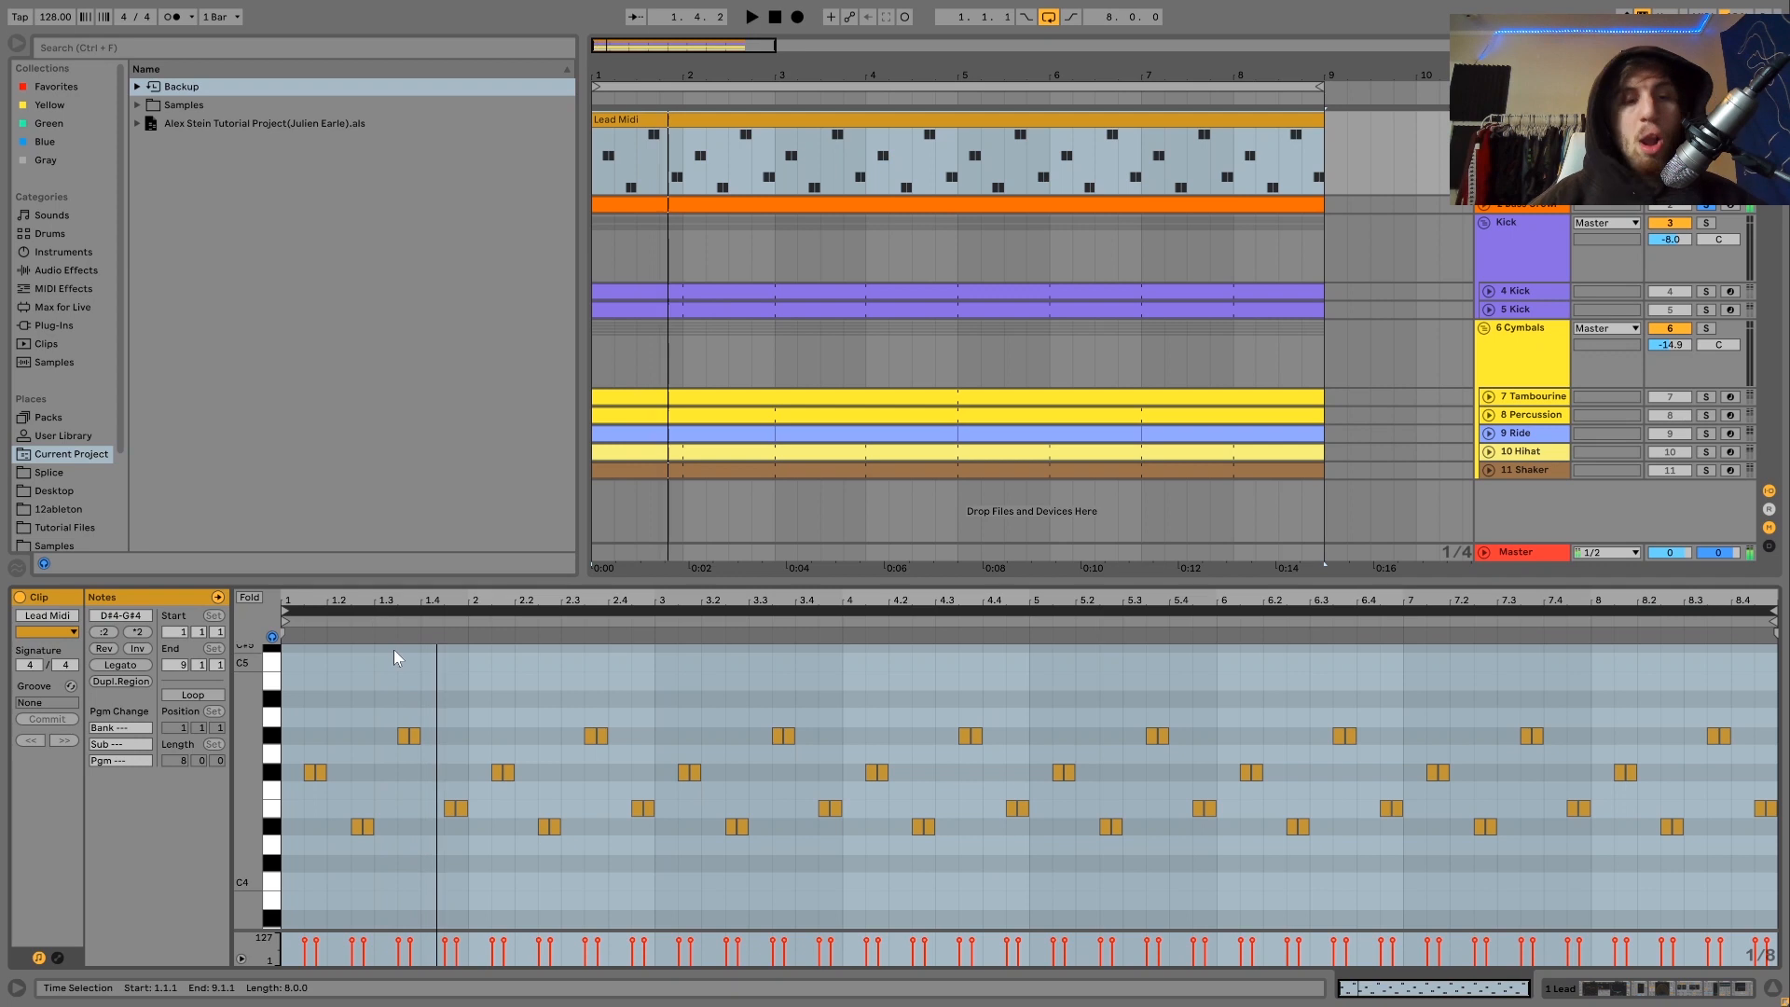
pyautogui.press('space')
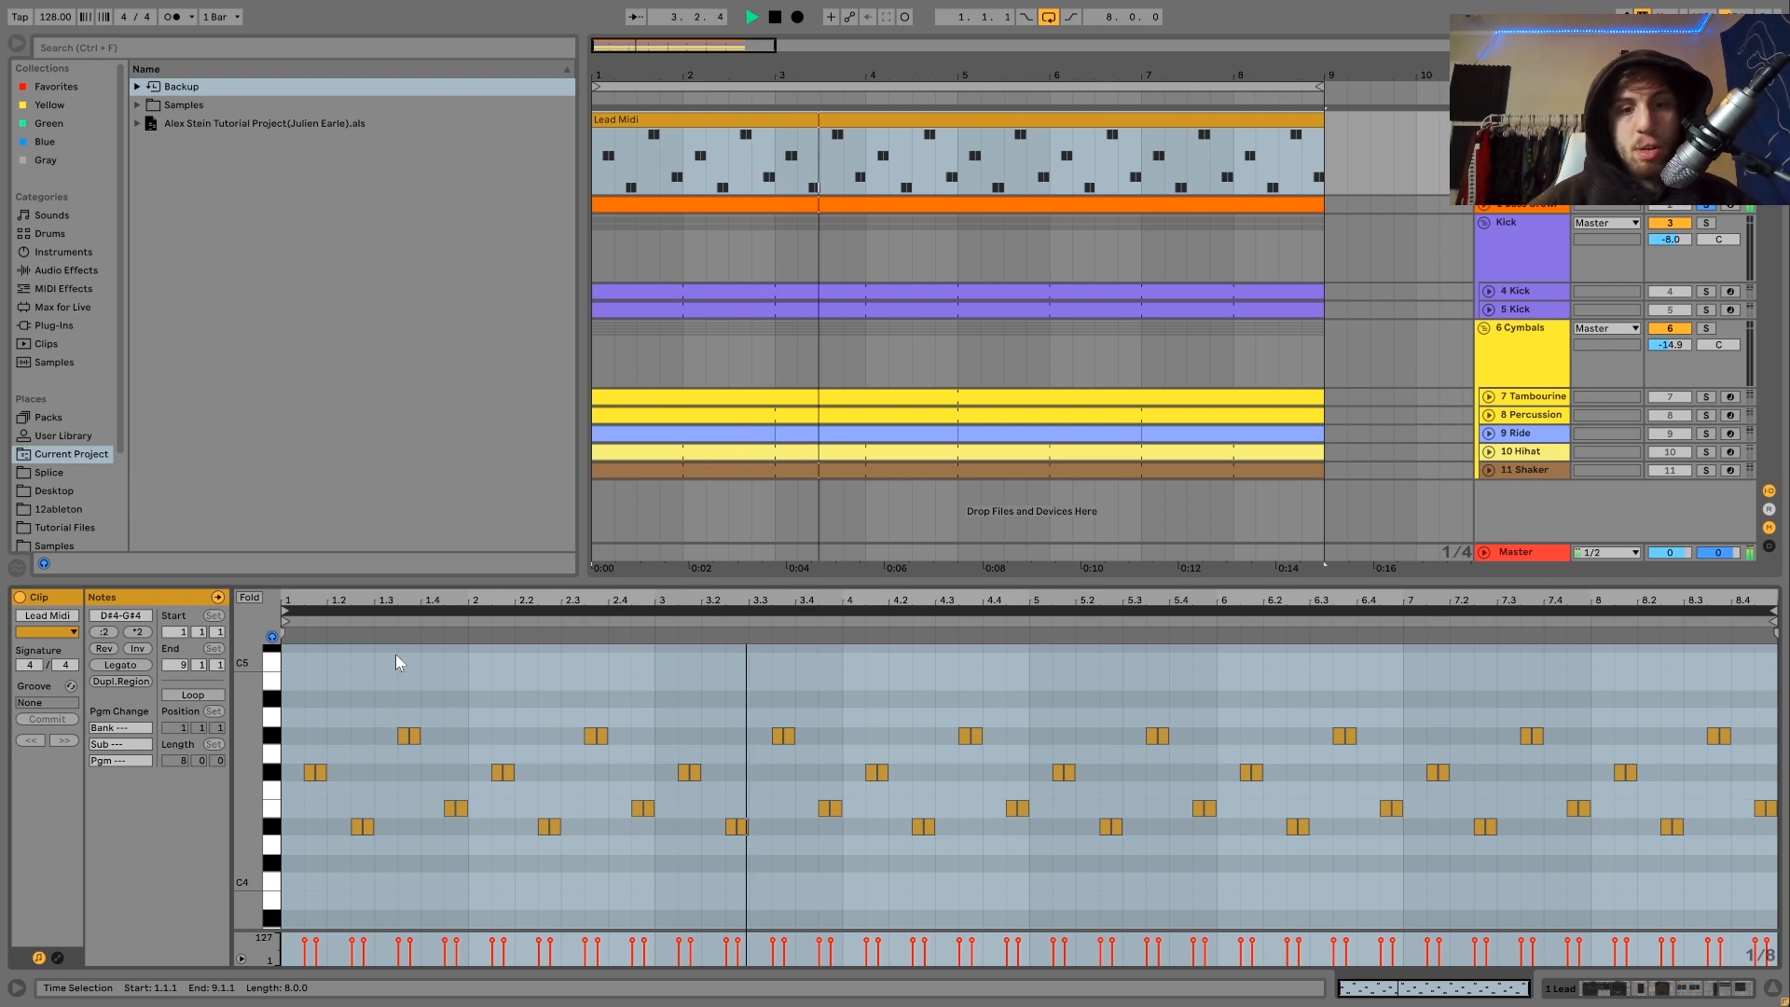
pyautogui.press('space')
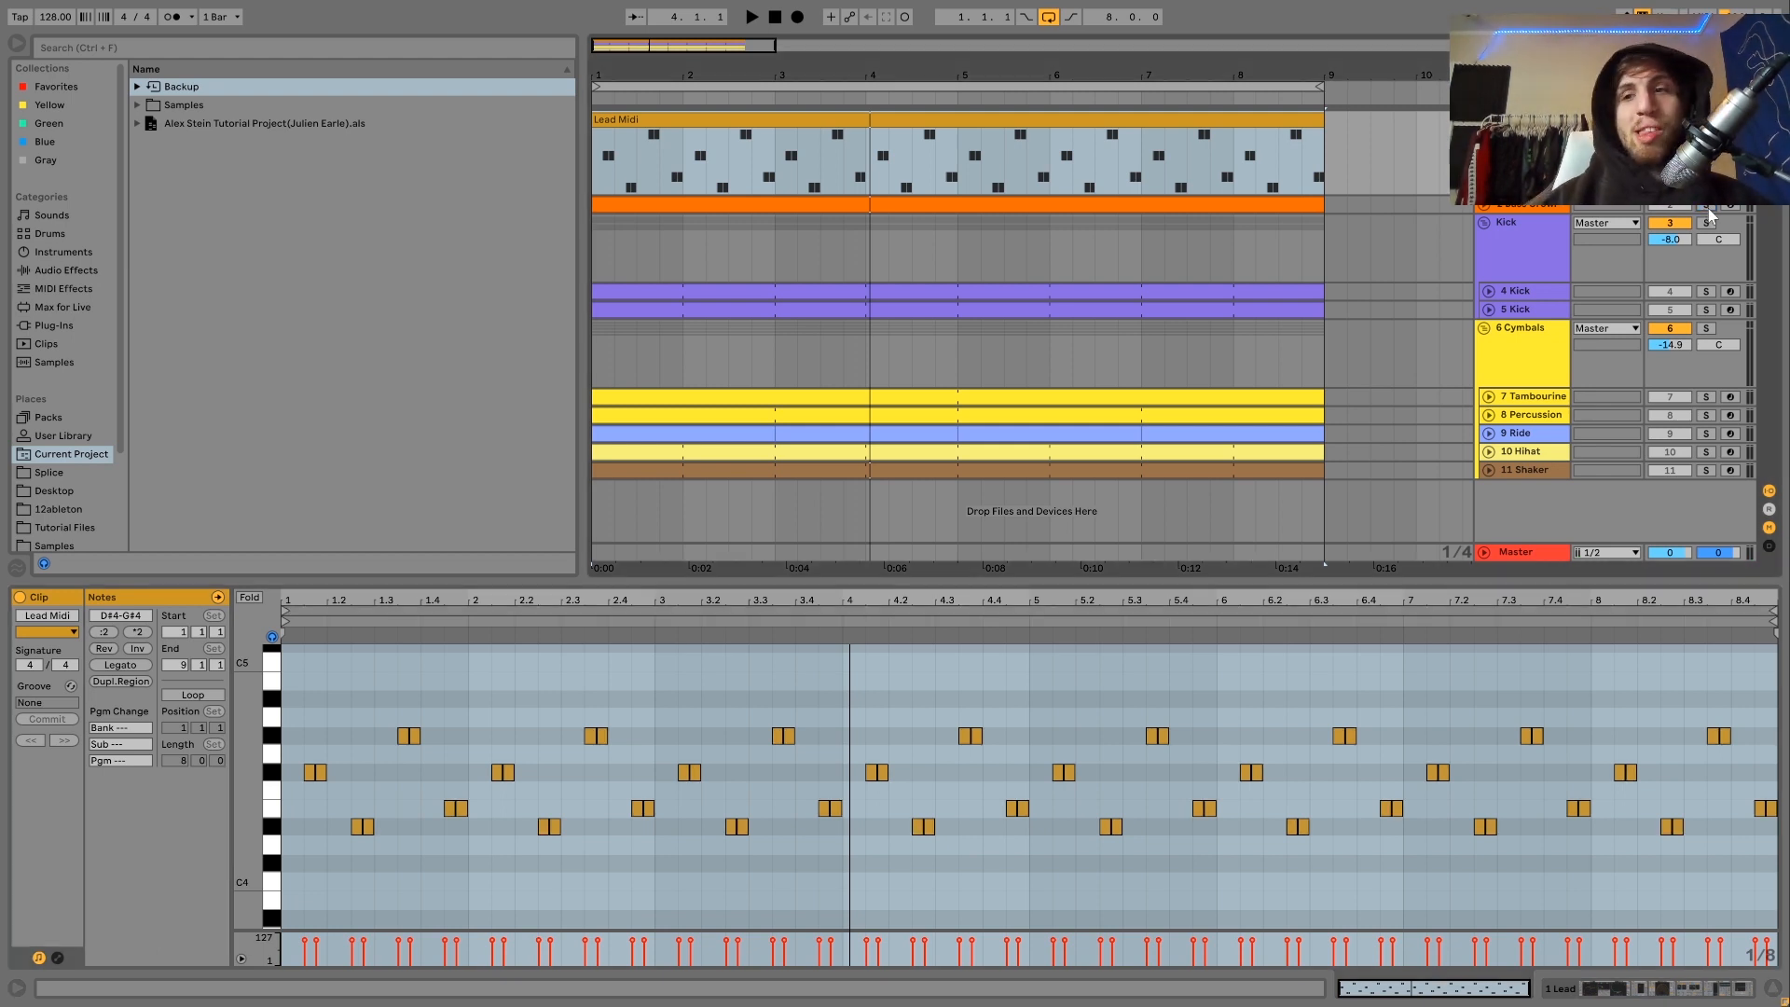
# Step: Replay the loop while highlighting all G#4 notes in the Lead Midi clip
pyautogui.press('space')
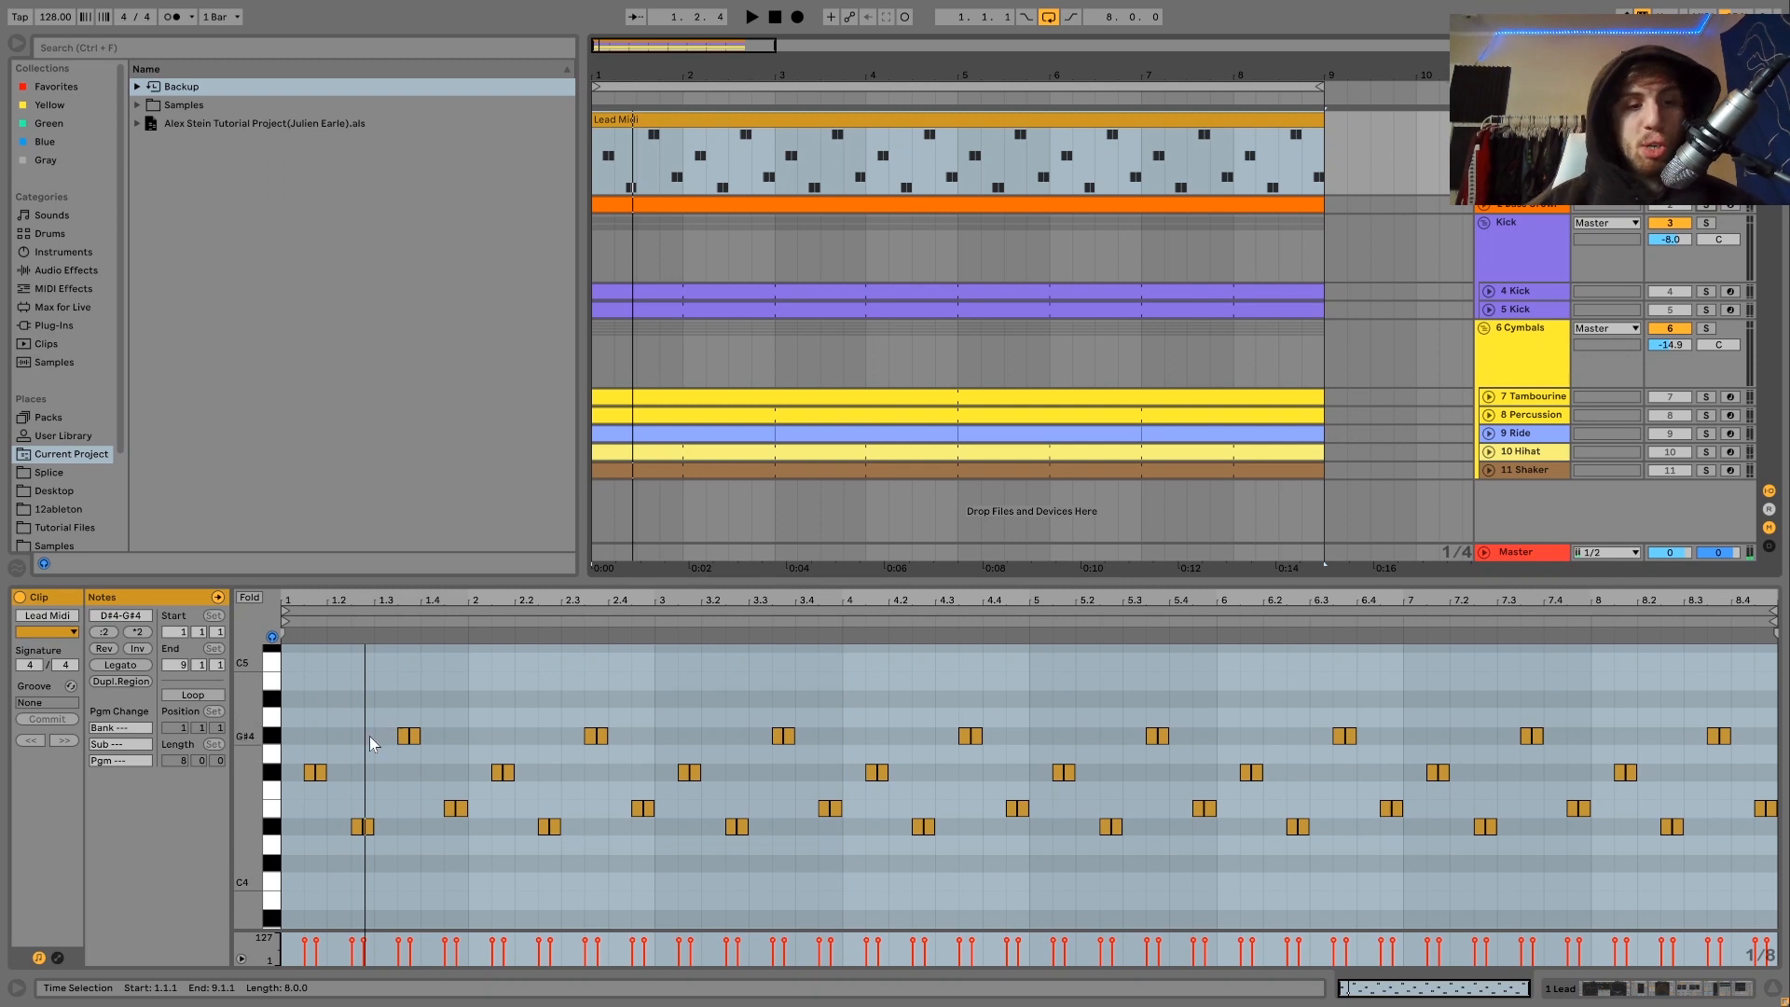
pyautogui.click(269, 736)
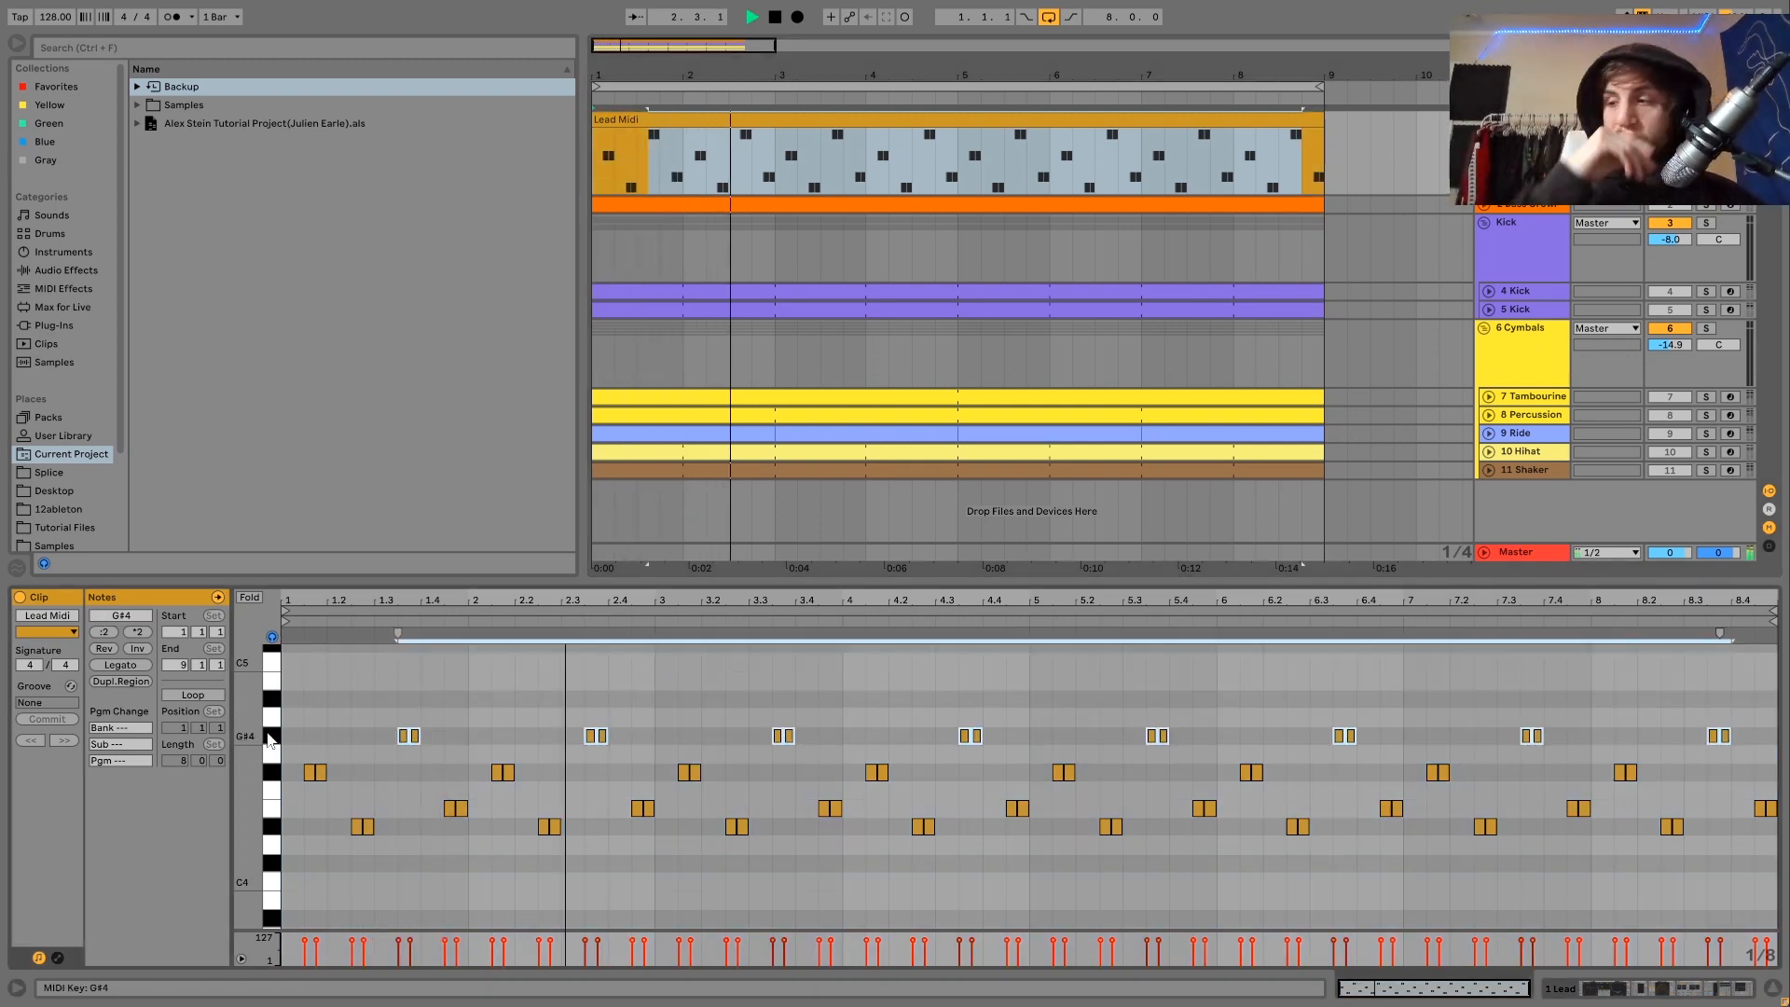
pyautogui.press('space')
# Step: Show the Lead track's device chain and review Wavetable's Osc 1 and Osc 2 settings
pyautogui.hotkey('shift', 'Tab')
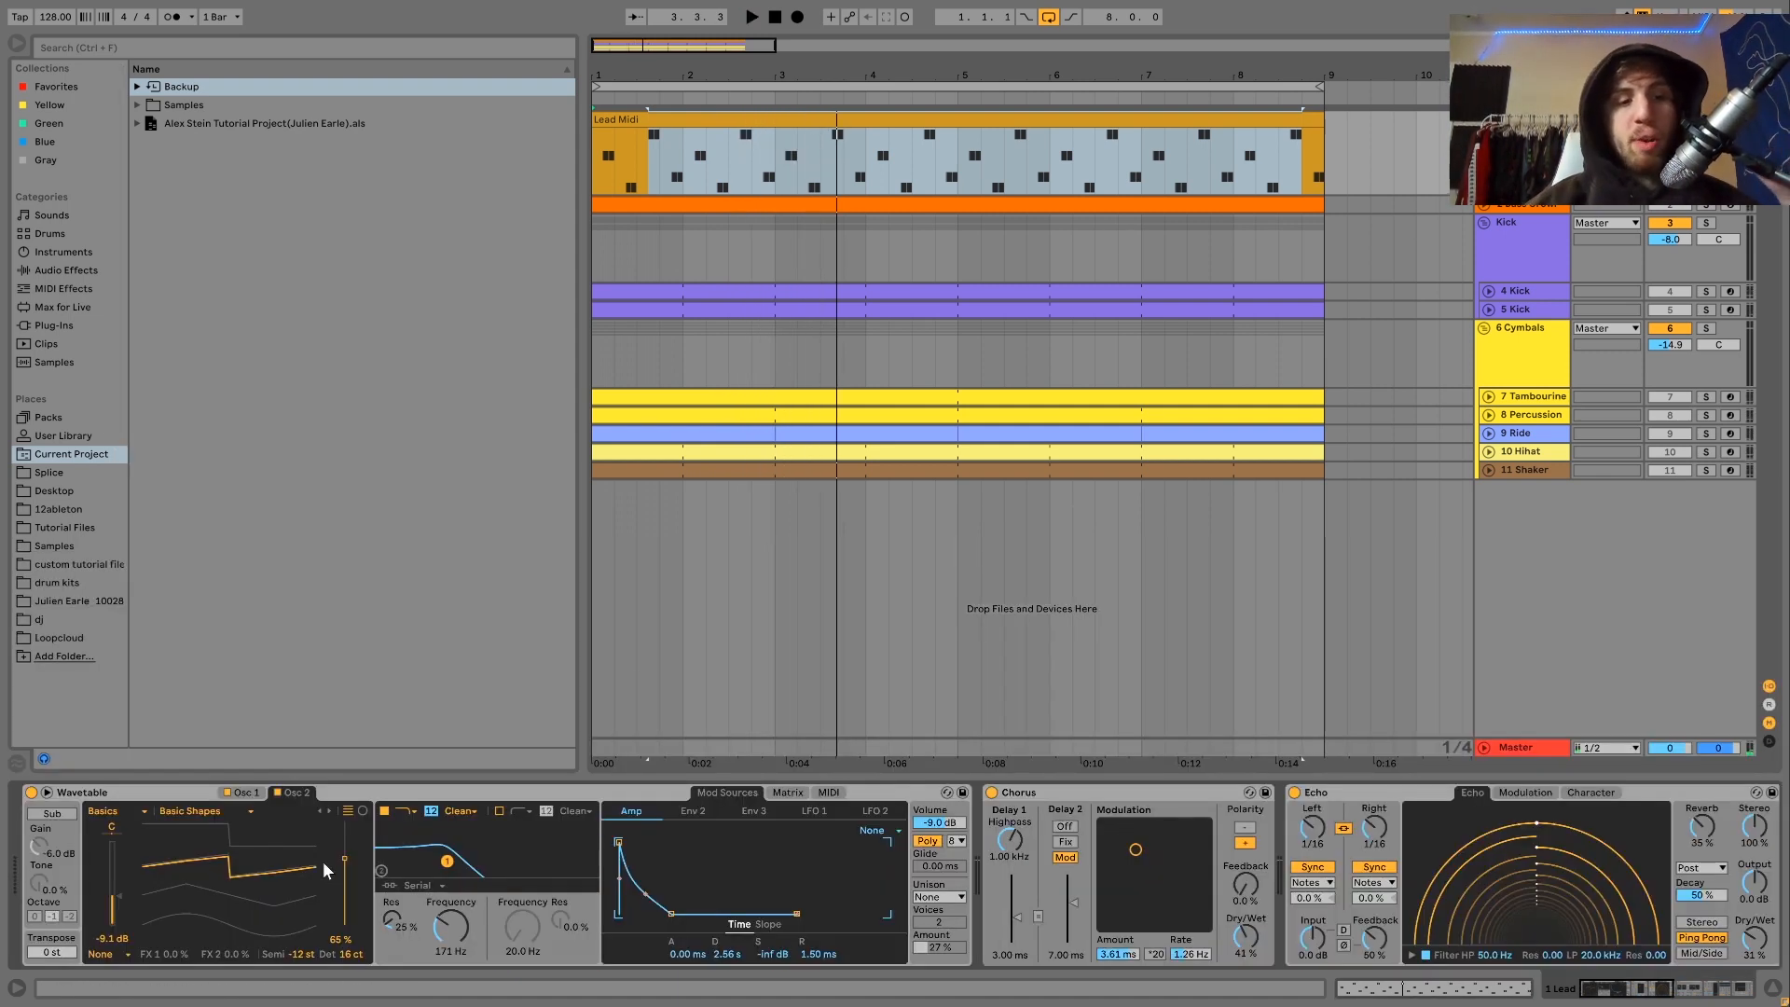
pyautogui.click(241, 792)
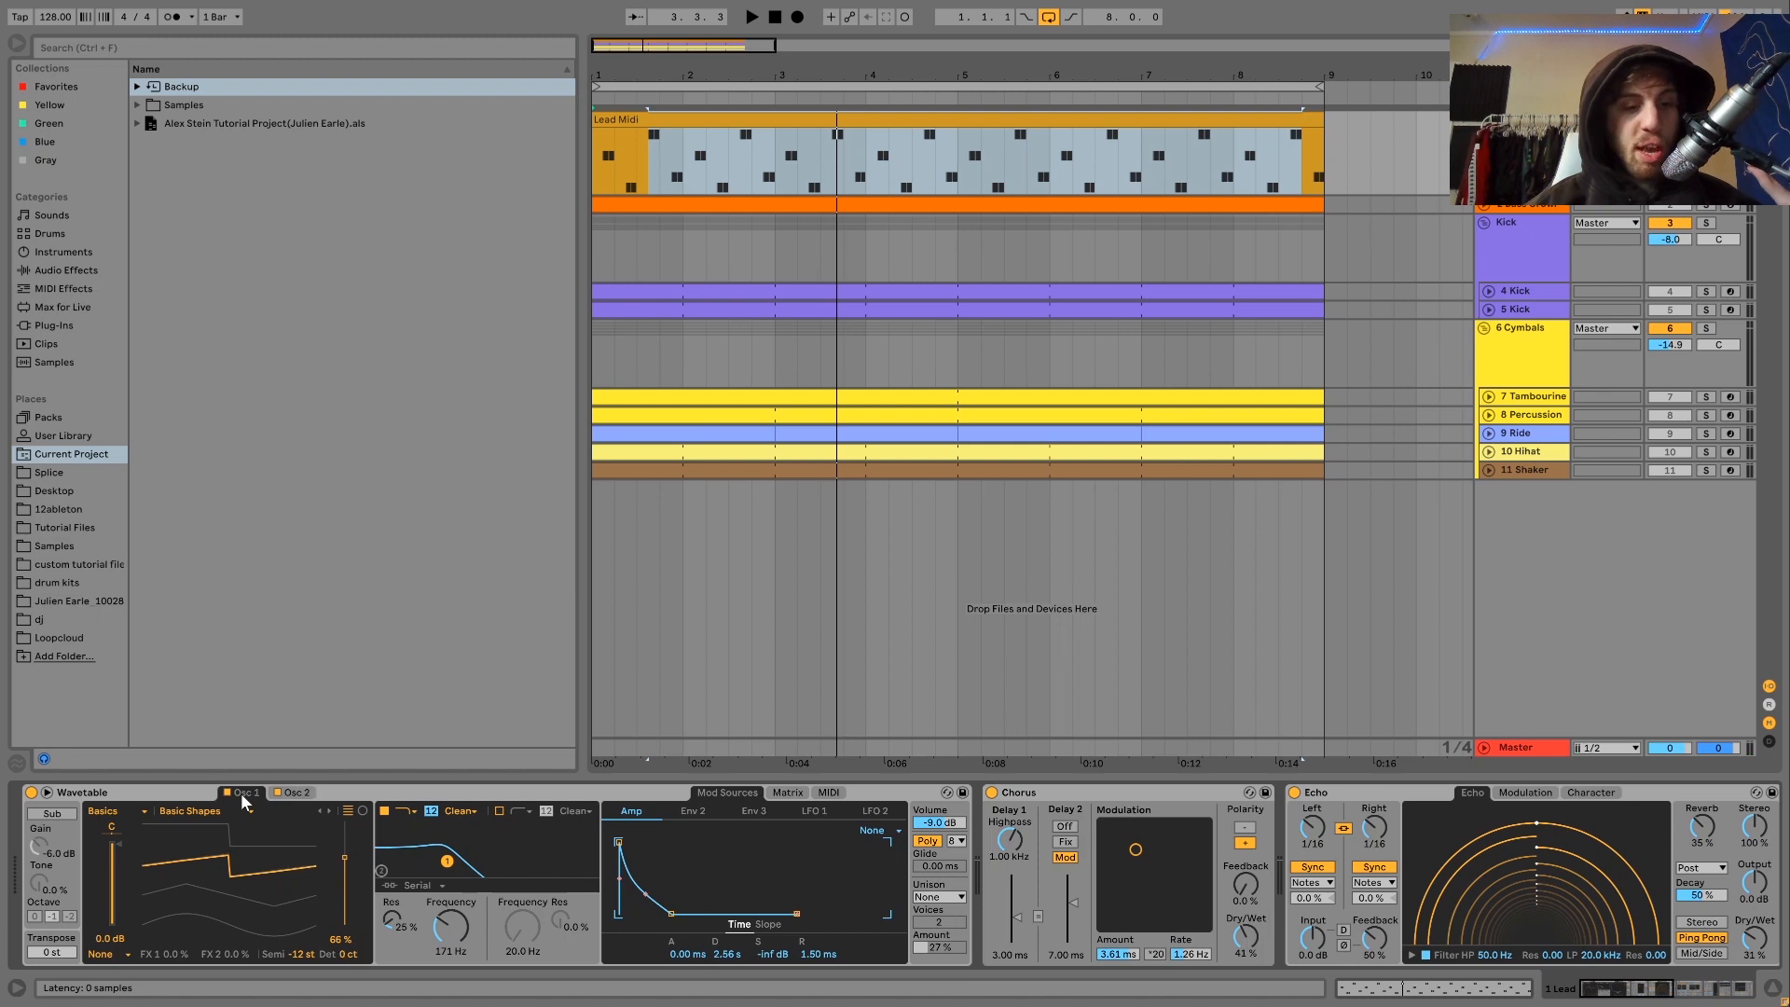
pyautogui.click(290, 792)
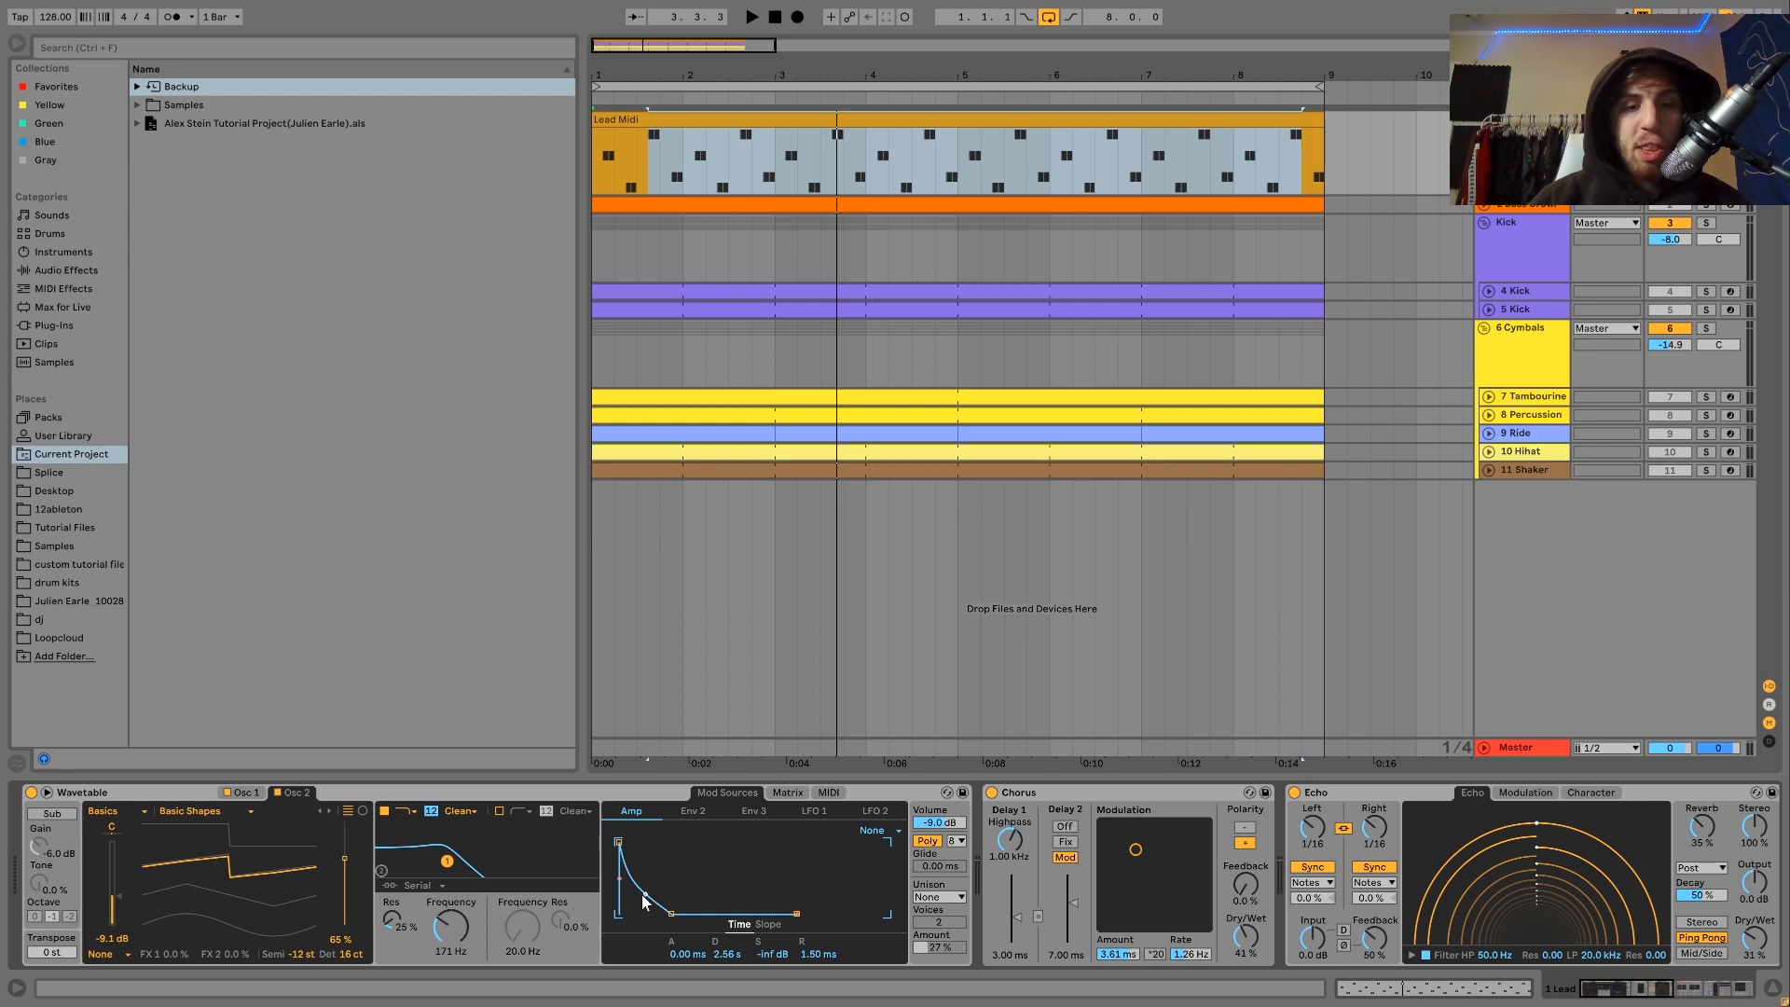
# Step: Inspect Wavetable's modulation matrix and its LFO 1 modulation source settings
pyautogui.click(785, 793)
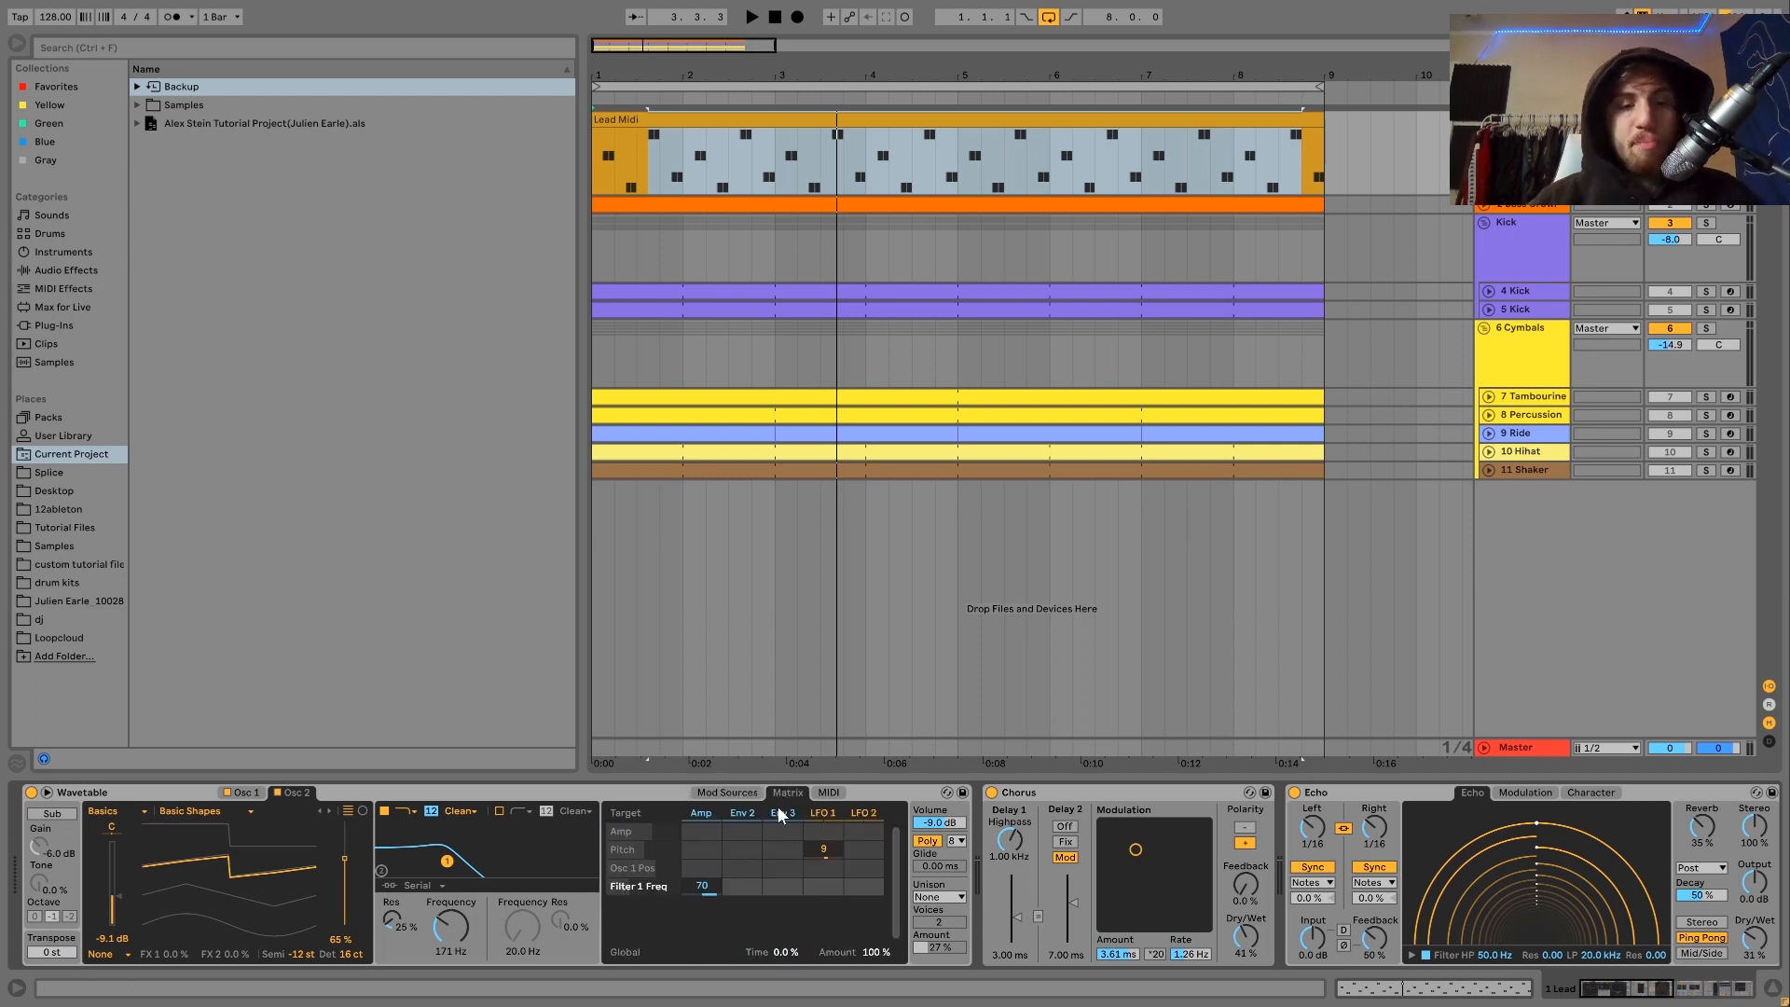
pyautogui.click(727, 828)
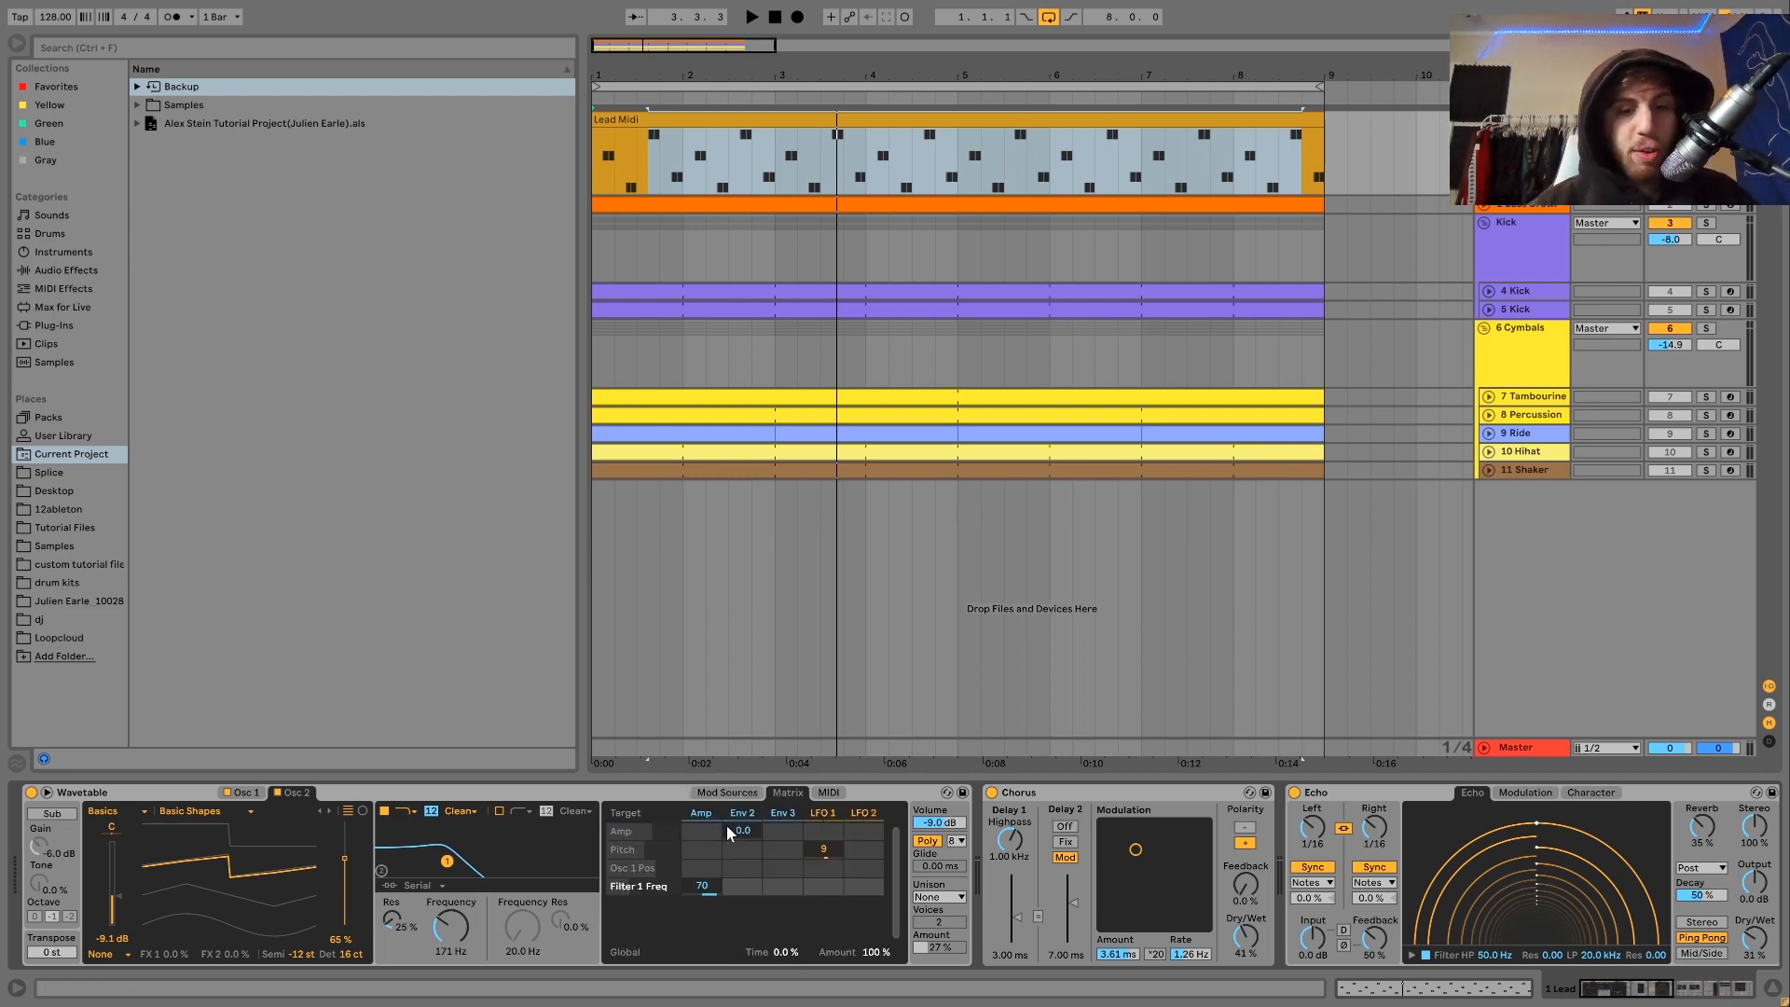
pyautogui.click(752, 795)
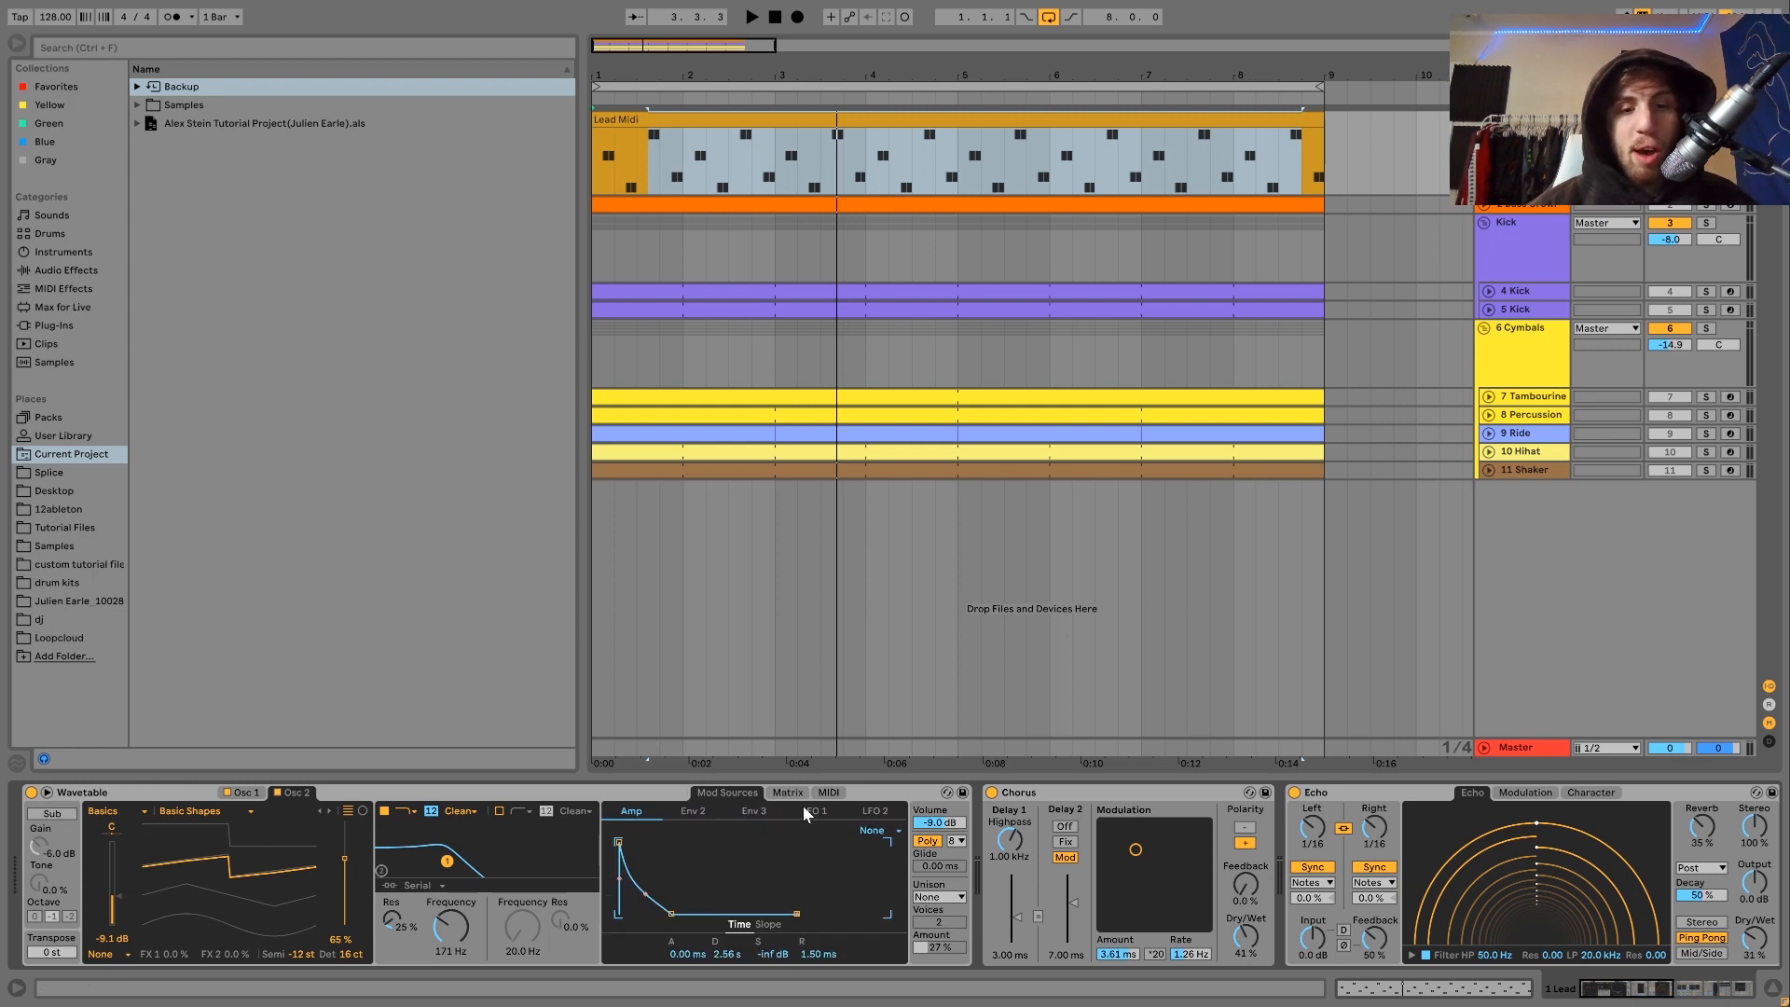
pyautogui.click(790, 798)
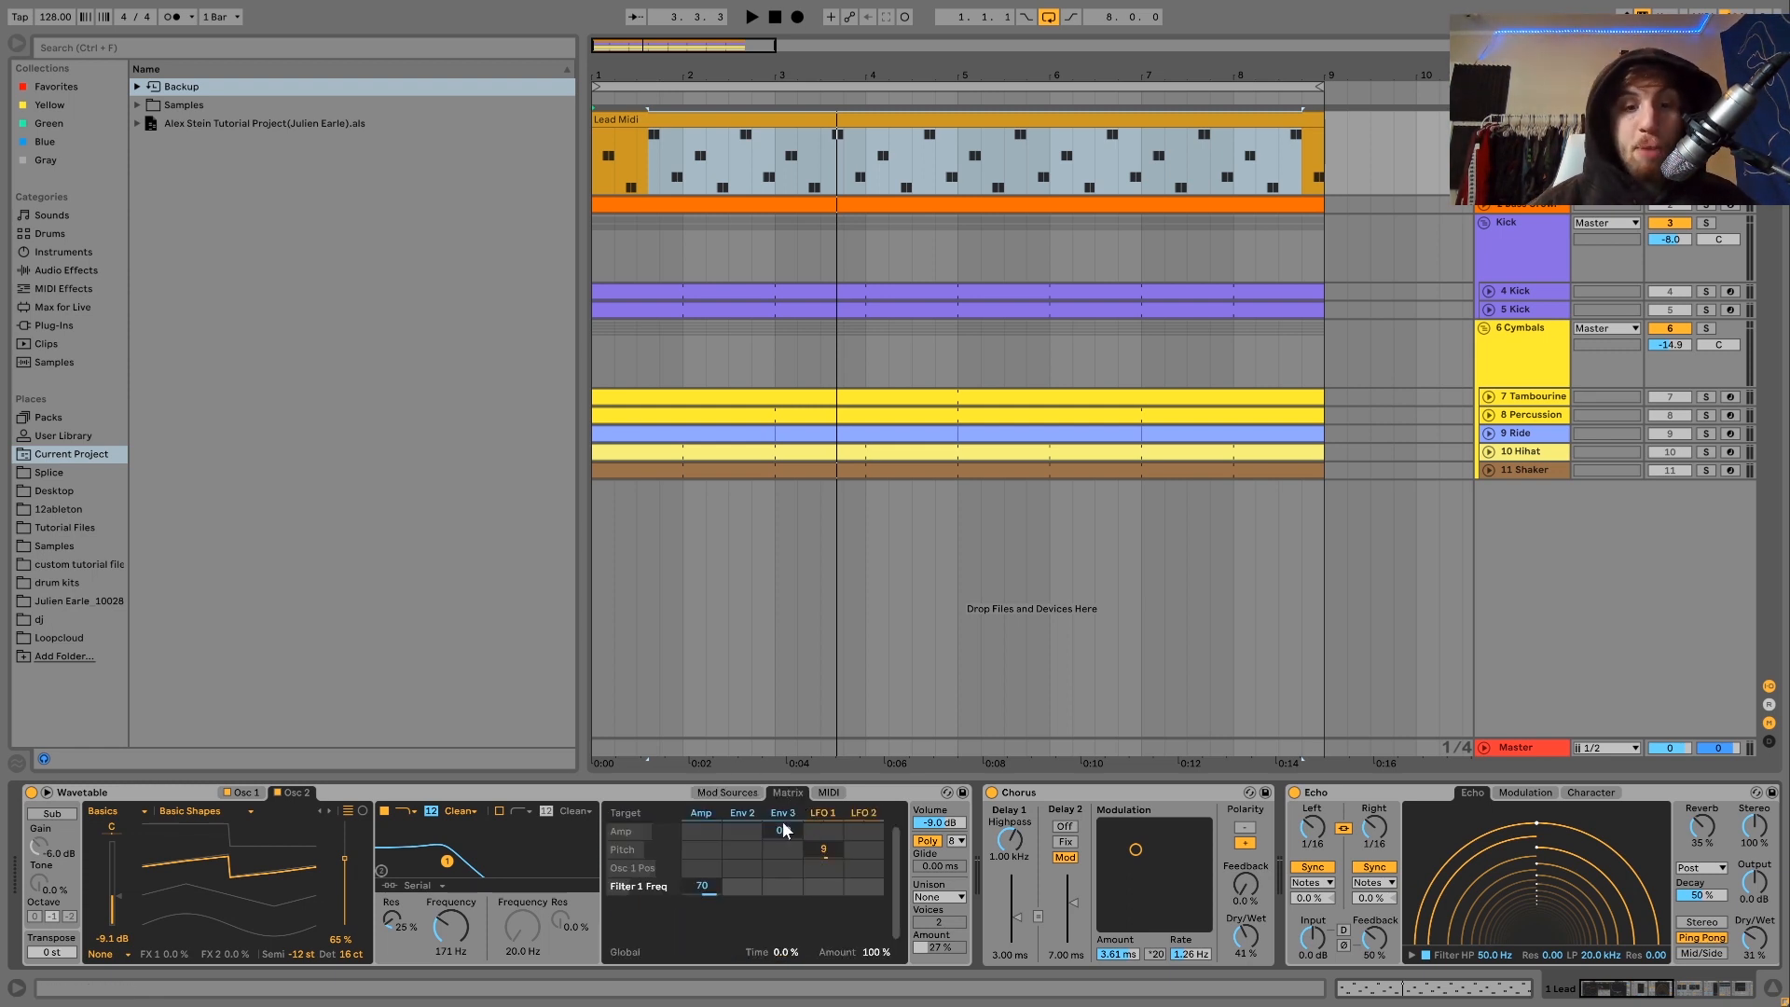
pyautogui.click(738, 797)
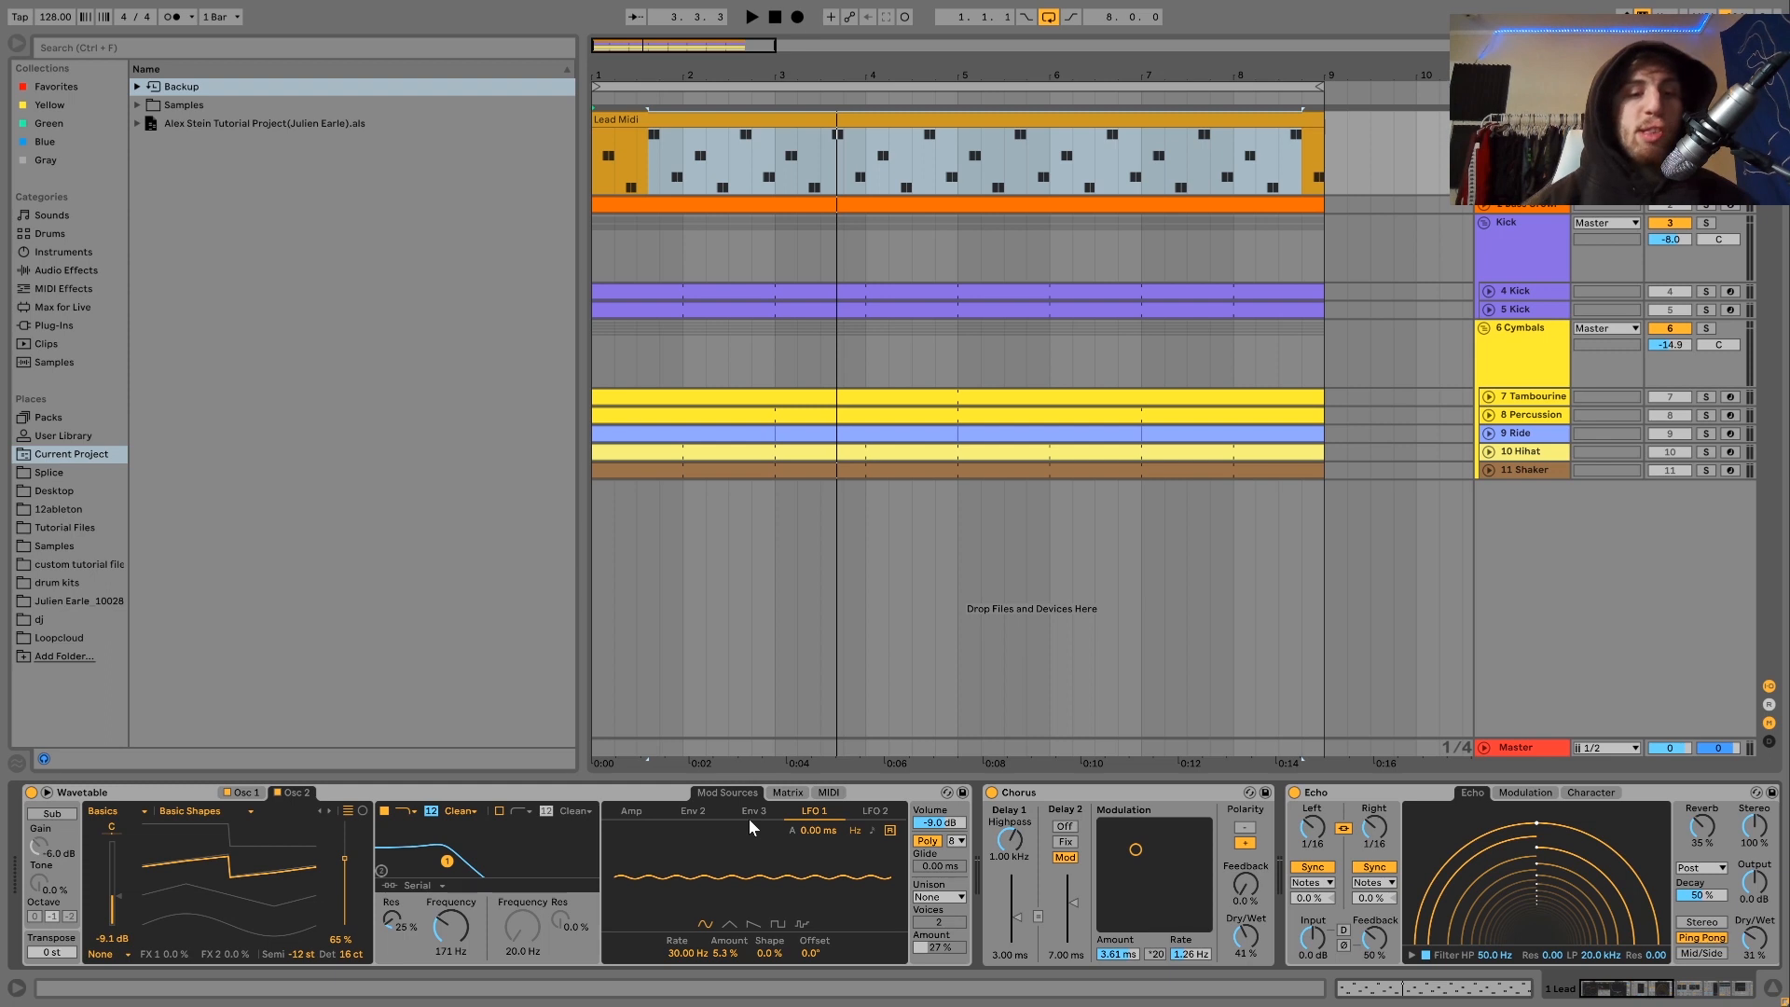
# Step: Try Wavetable's LFO 1 amount at 100% during playback and undo the change
pyautogui.press('space')
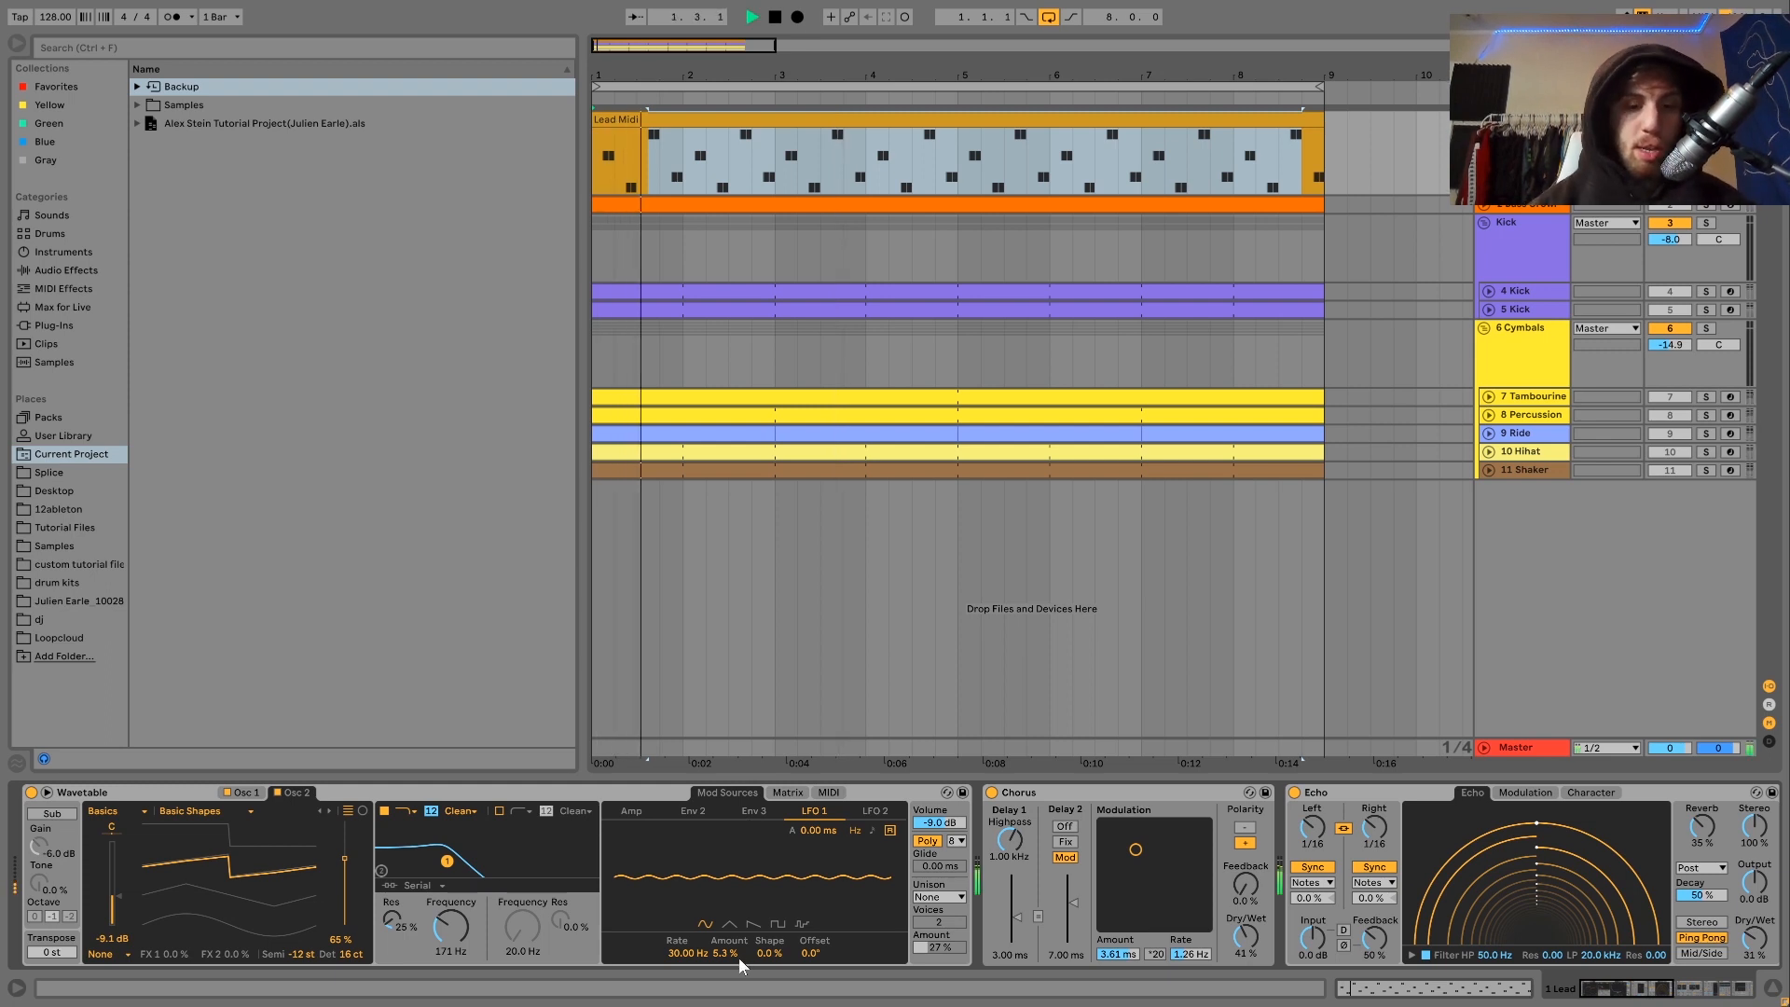
pyautogui.moveTo(721, 953); pyautogui.dragTo(721, 775)
pyautogui.press('space')
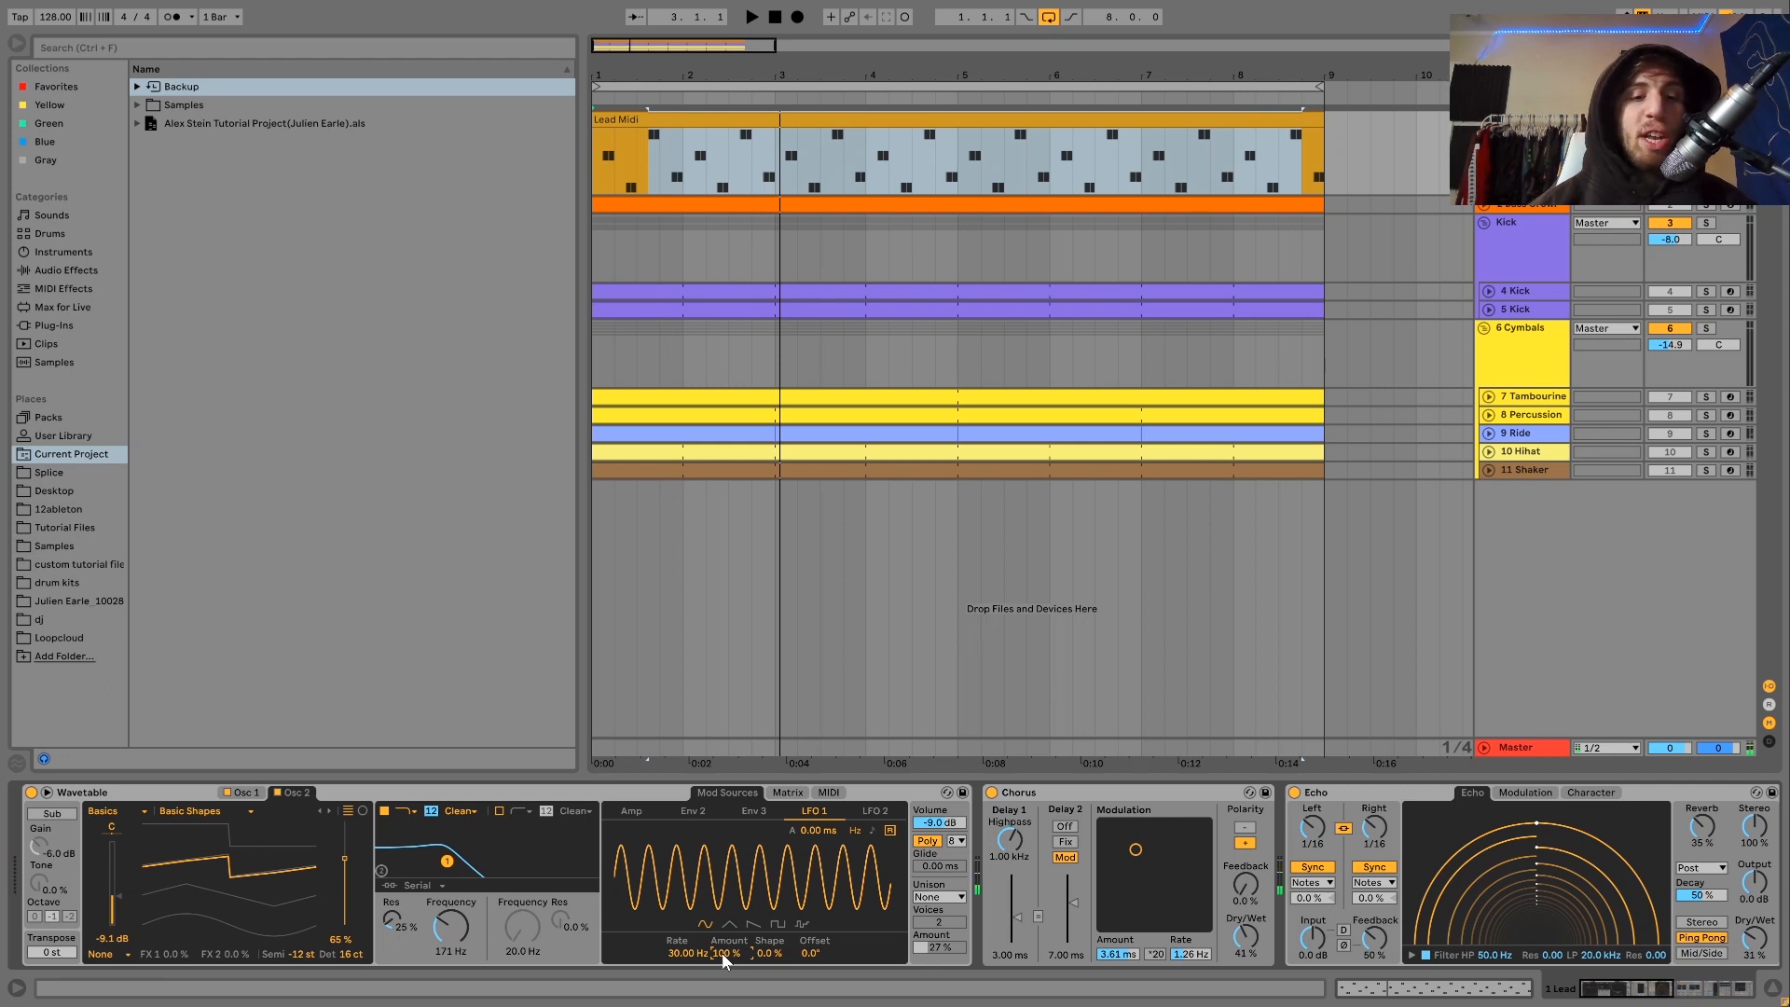
pyautogui.hotkey('ctrl', 'z')
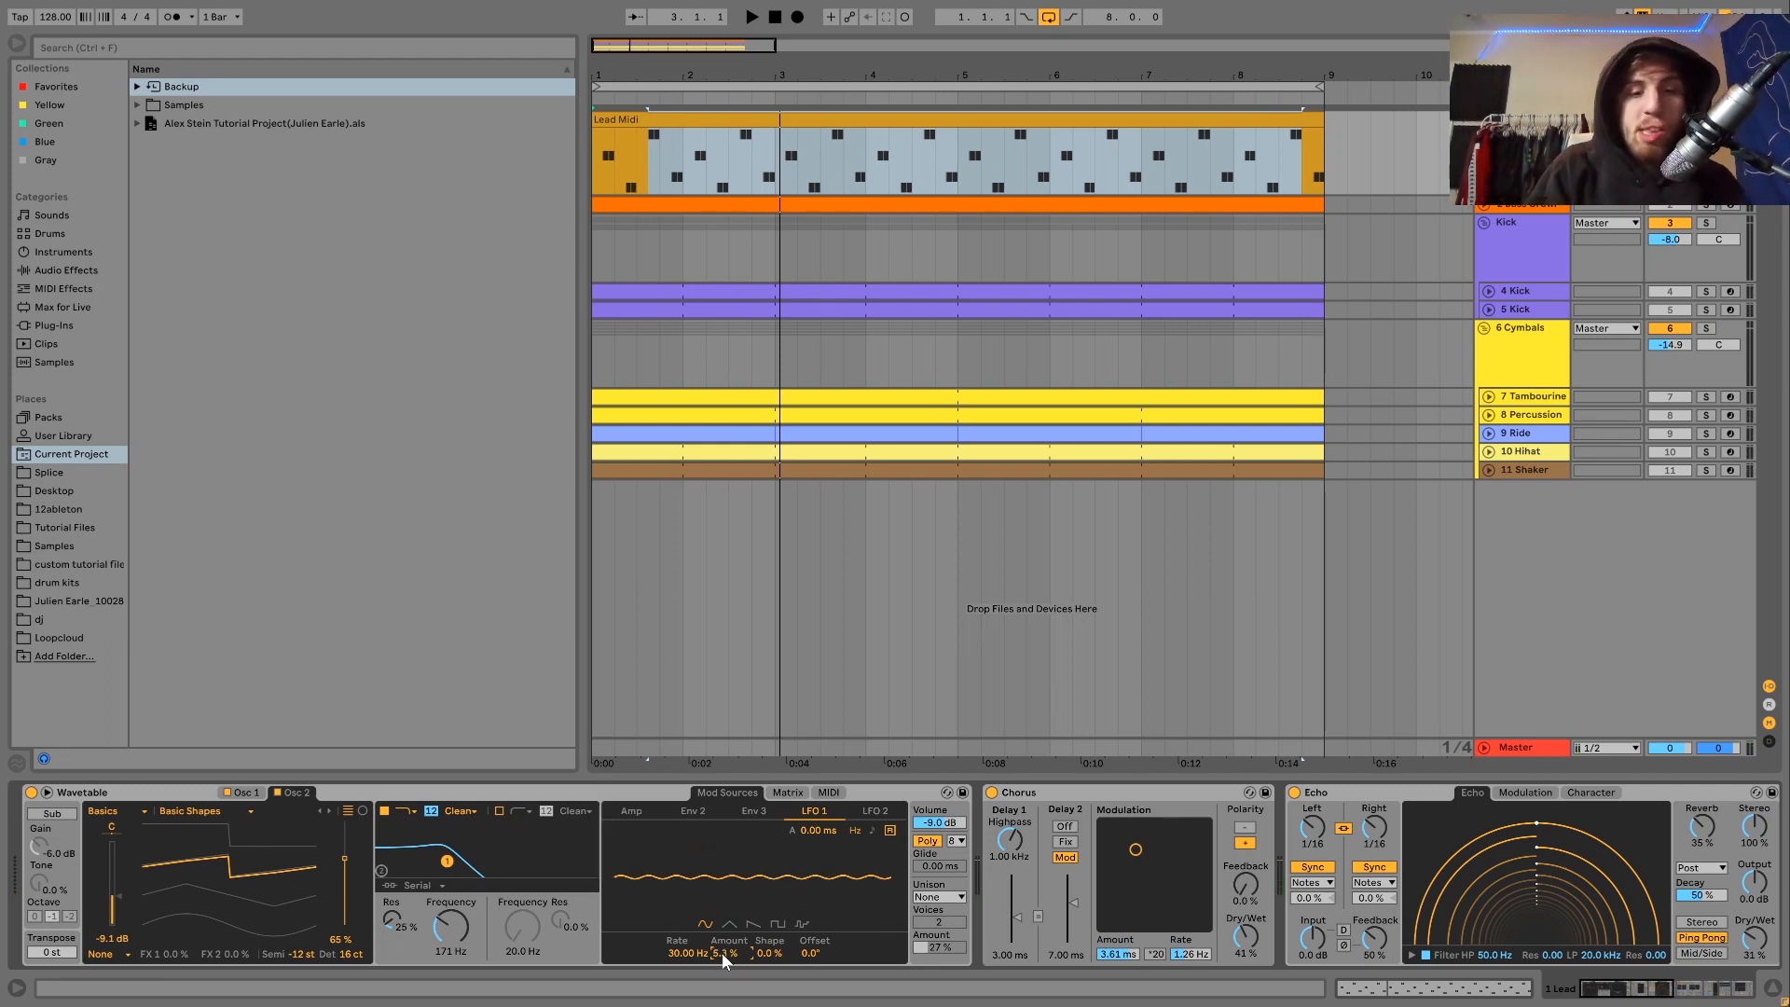
# Step: Audition the lead with Wavetable's LFO 1 amount at 0% and restore the amount to 5.3%
pyautogui.press('space')
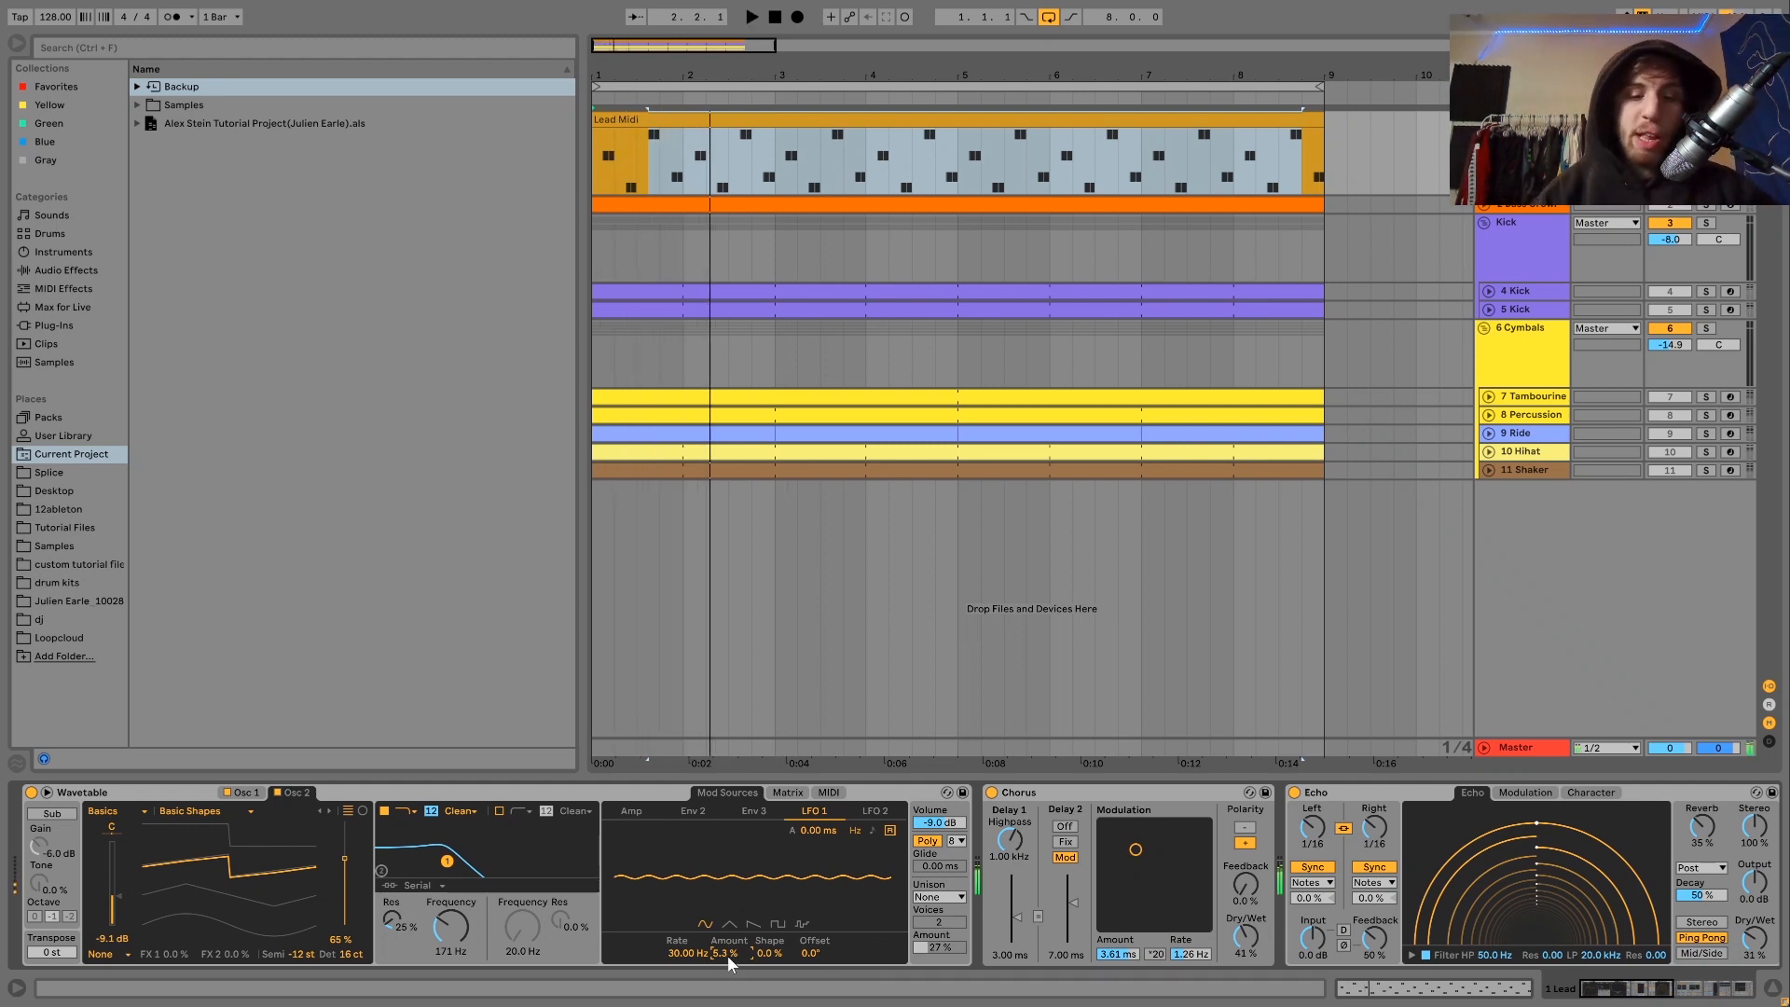
pyautogui.press('Return')
pyautogui.press('space')
pyautogui.press('space')
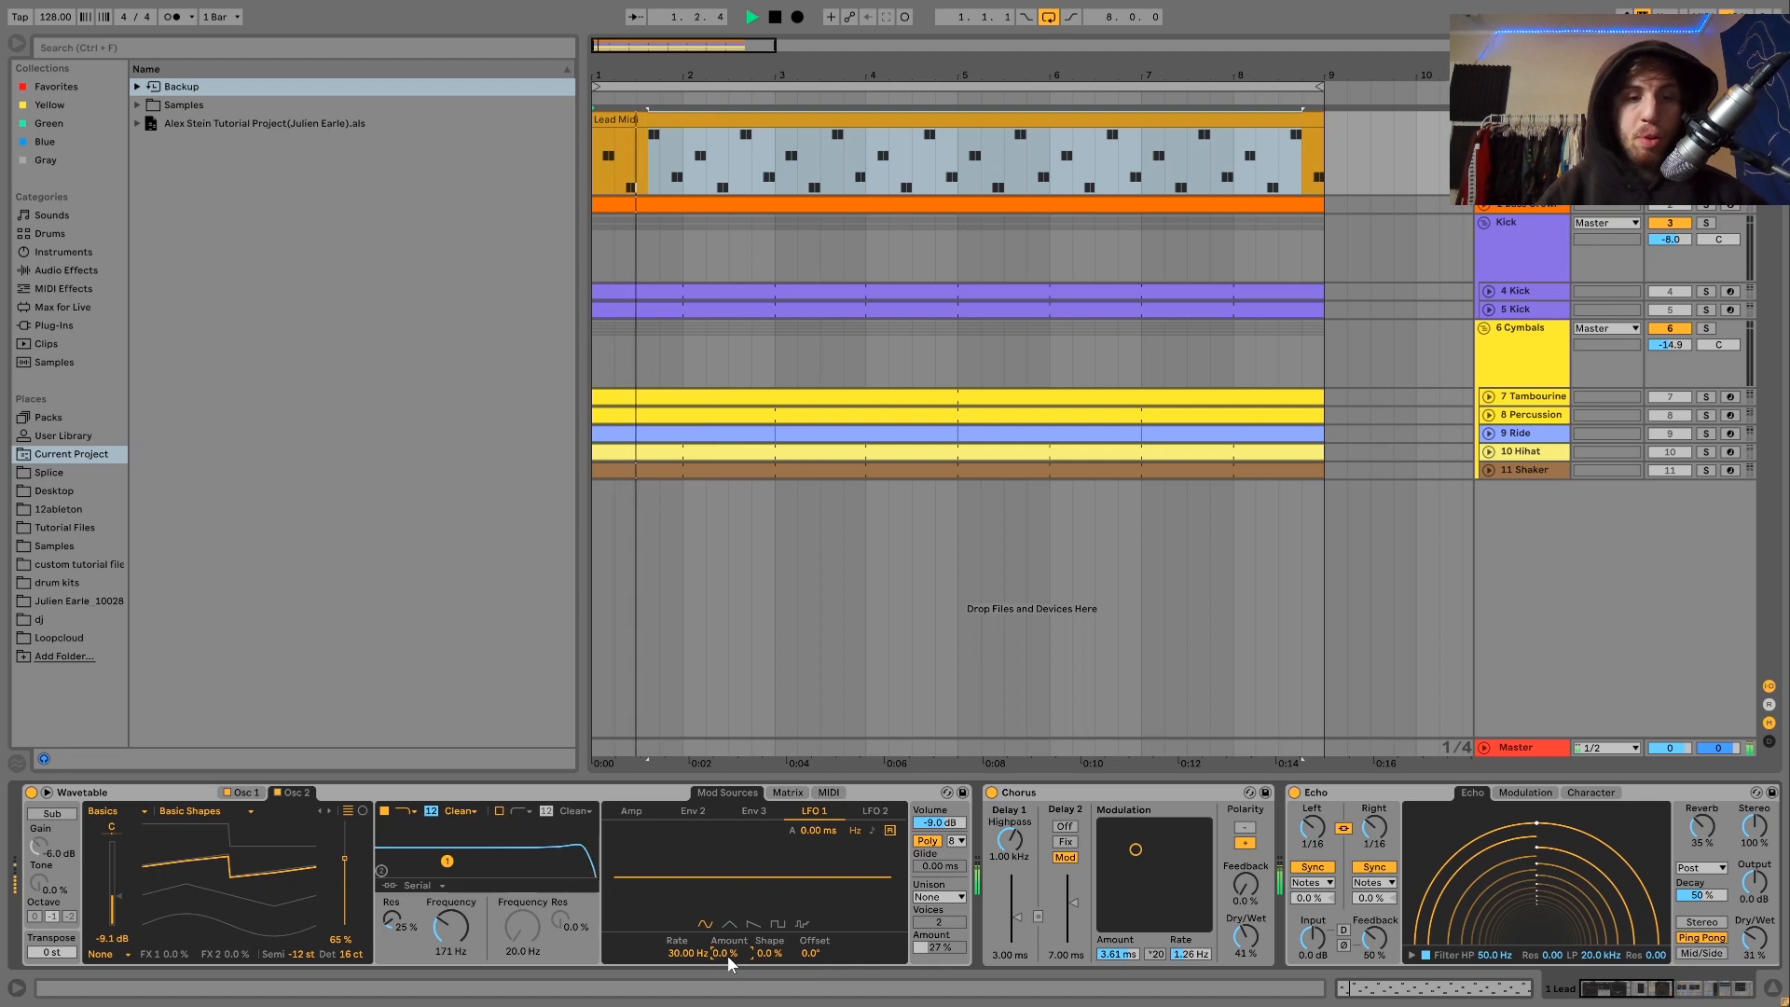
pyautogui.scroll(5, 728, 954)
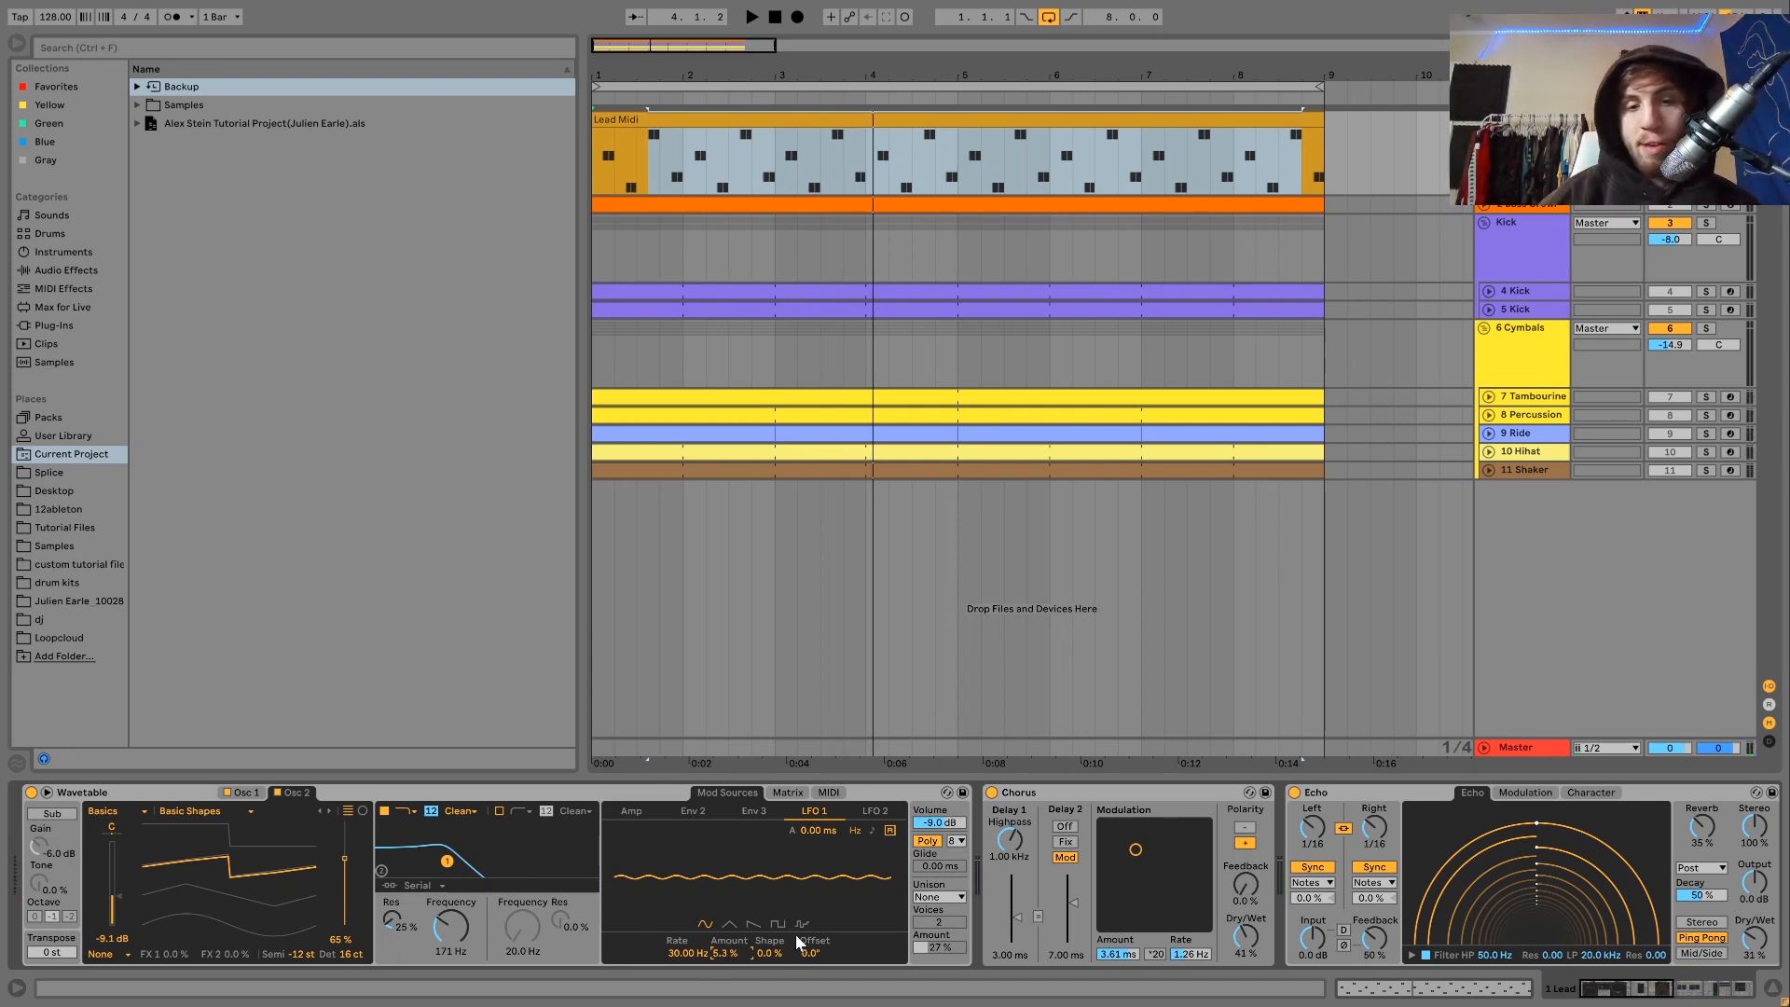
# Step: Bypass the Echo device in the Lead track's effect chain while the loop plays
pyautogui.hscroll(10, 832, 948)
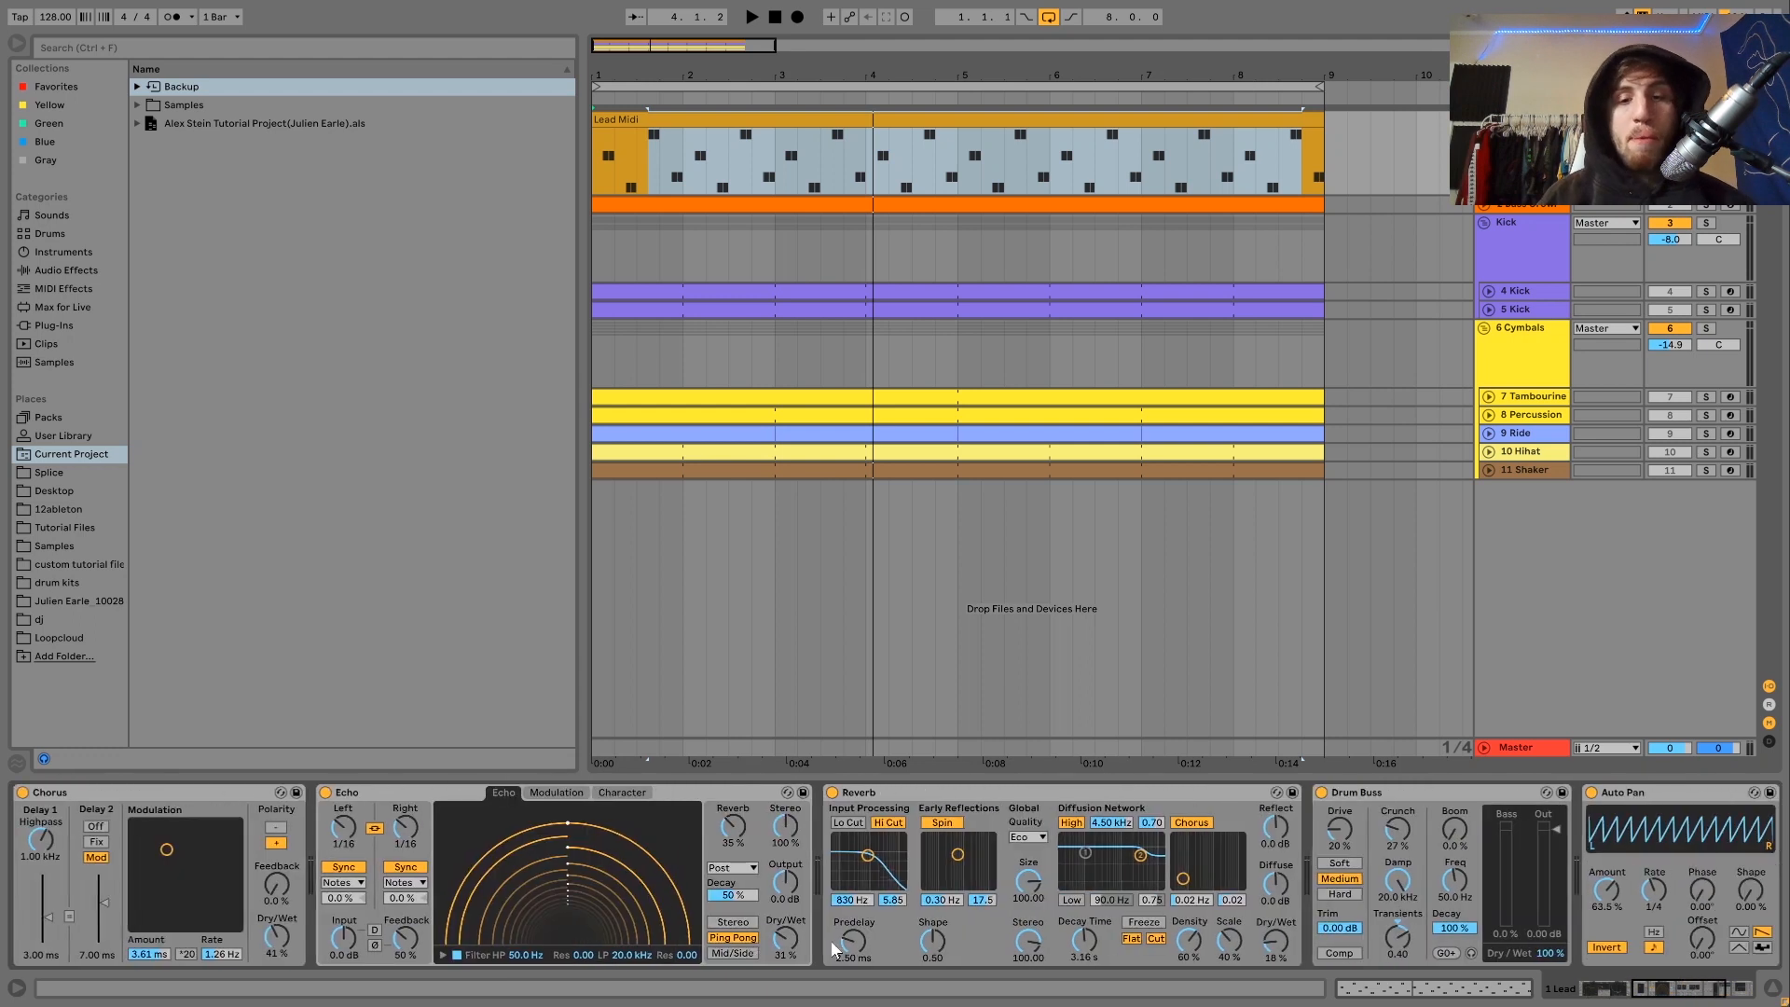
pyautogui.hscroll(-2, 366, 955)
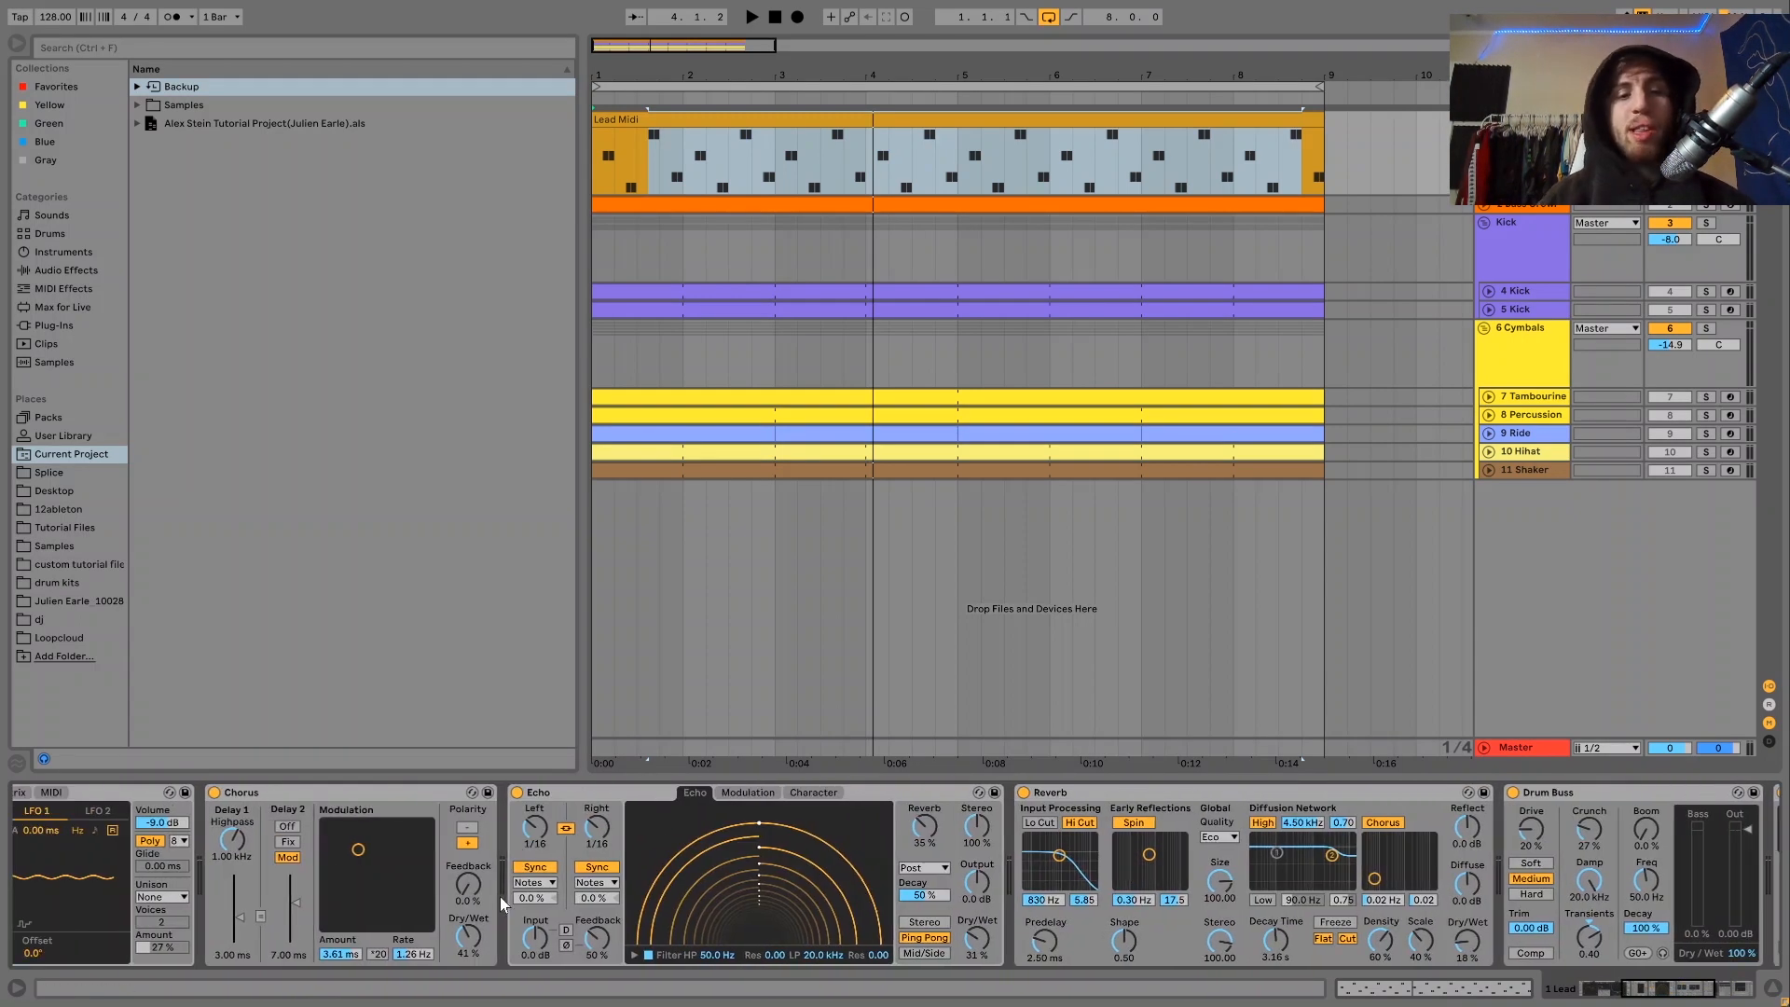
pyautogui.hscroll(3, 504, 897)
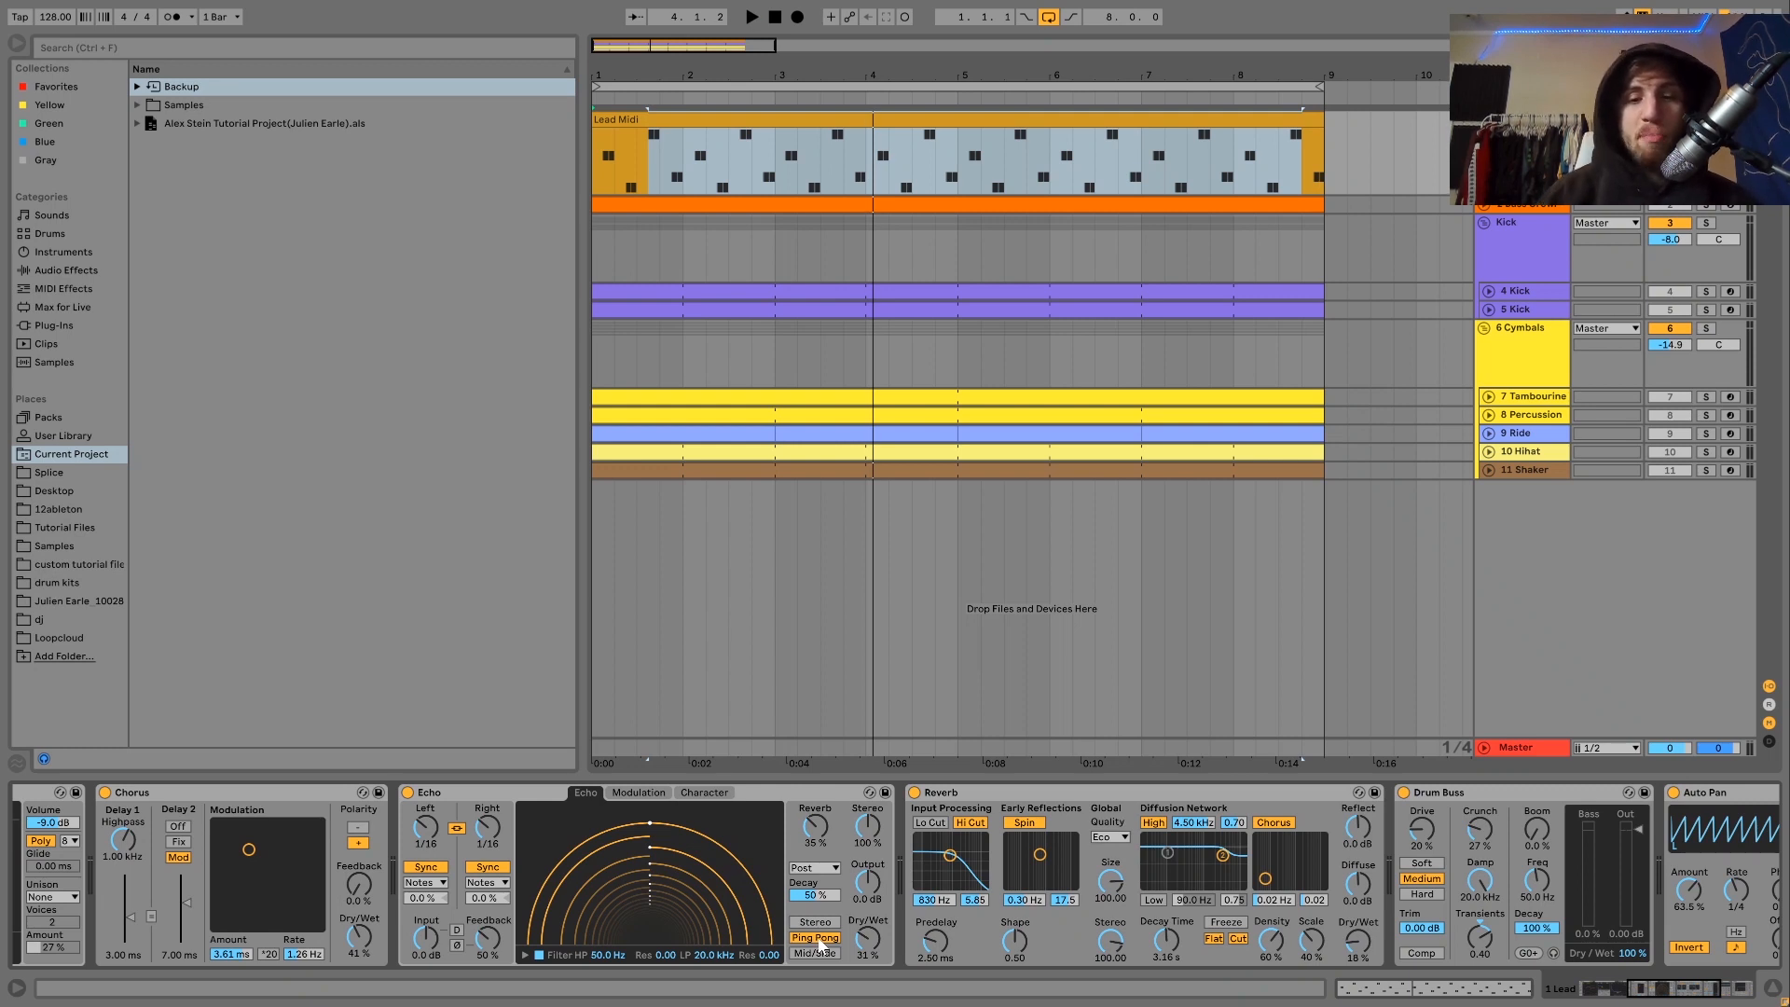
pyautogui.press('space')
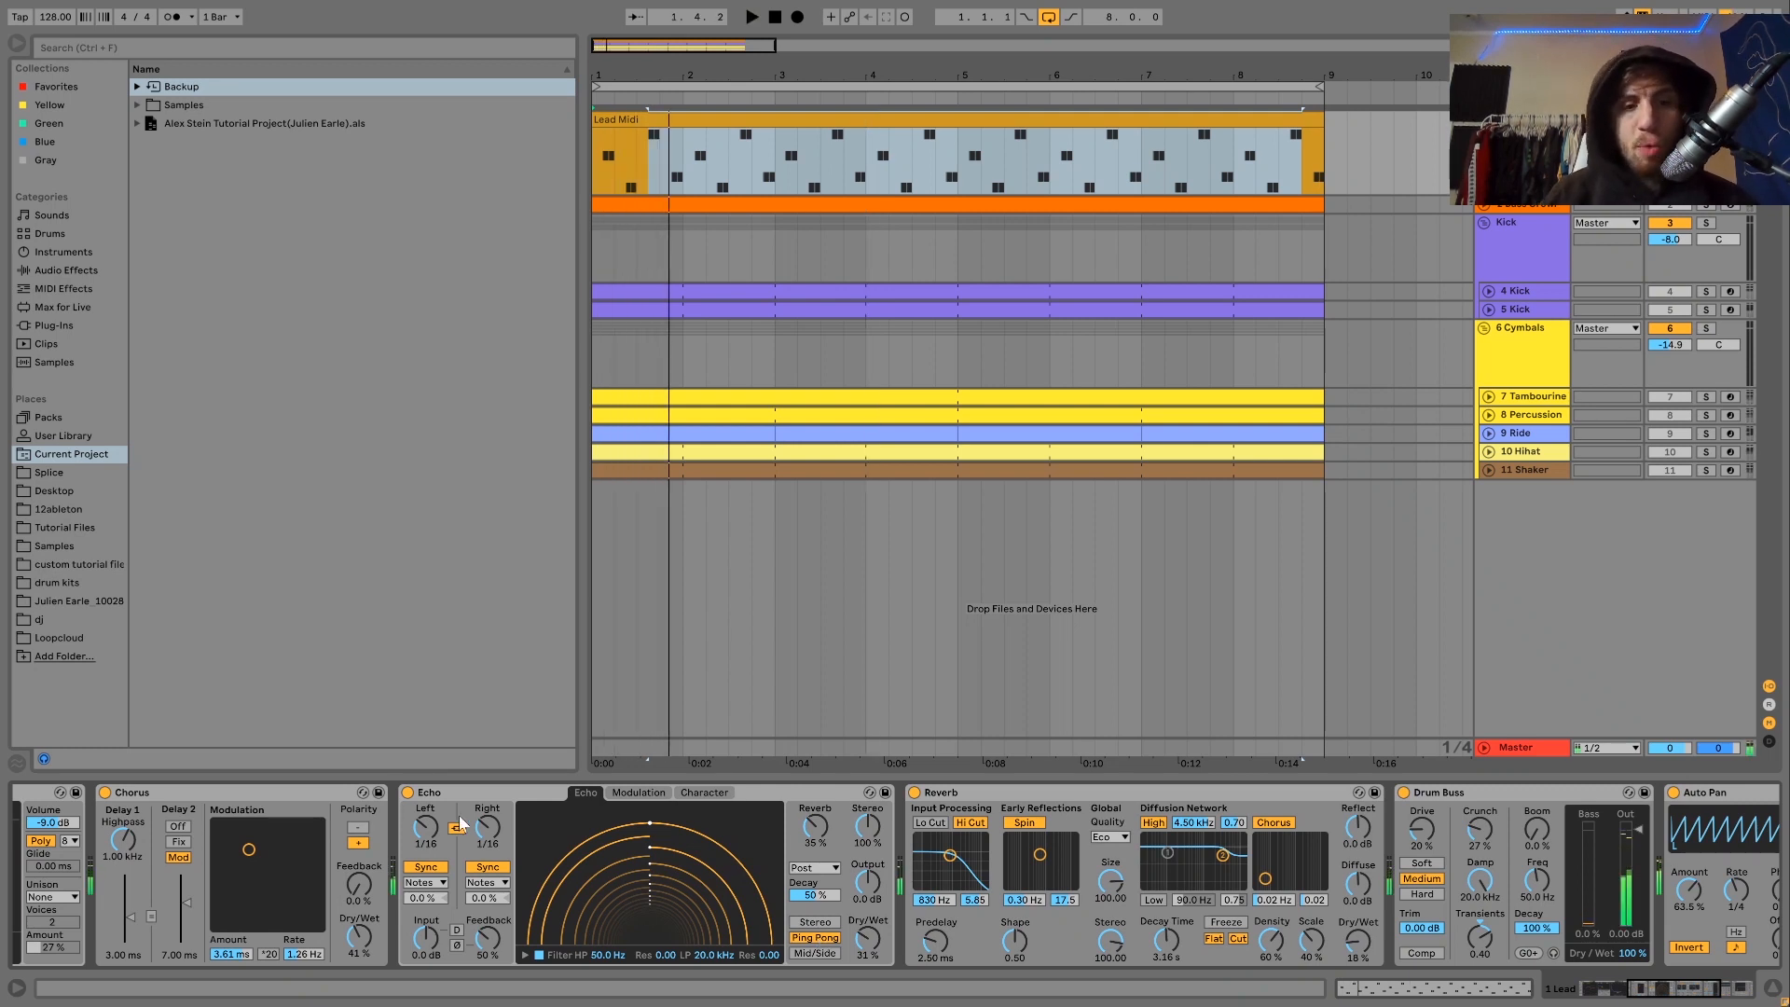
pyautogui.click(409, 792)
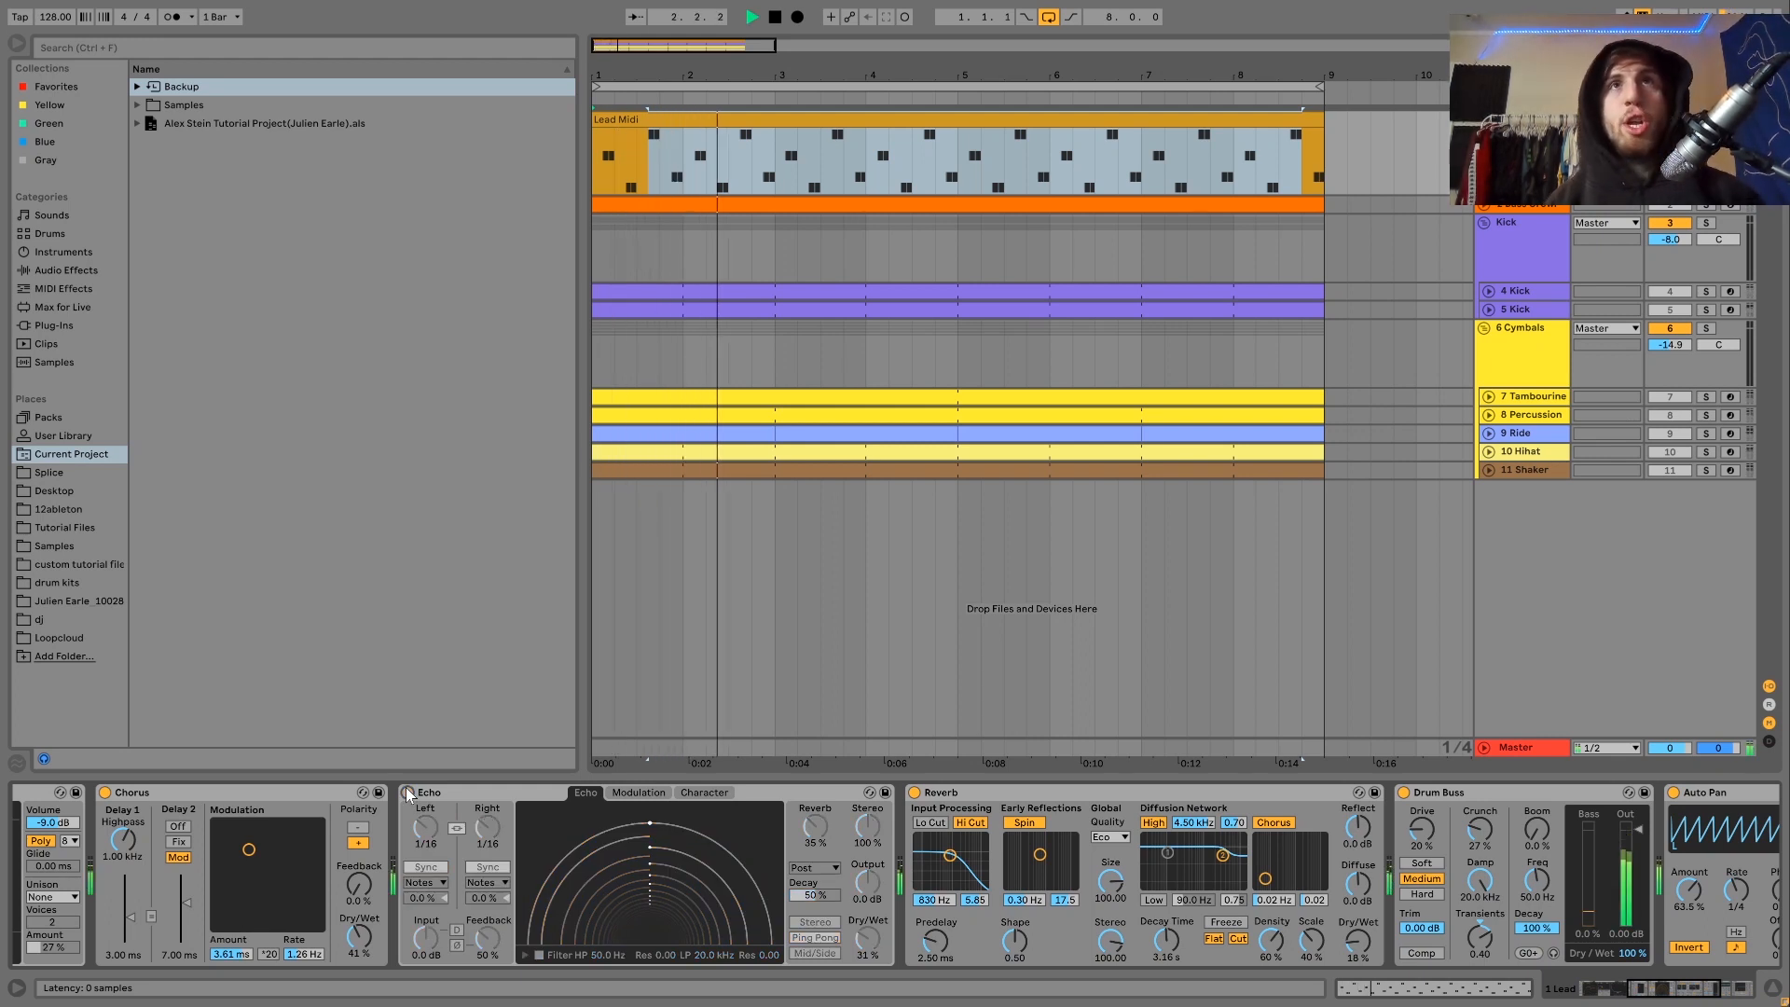
# Step: Re-enable the Echo device in the Lead track's effect chain and replay the loop
pyautogui.click(409, 792)
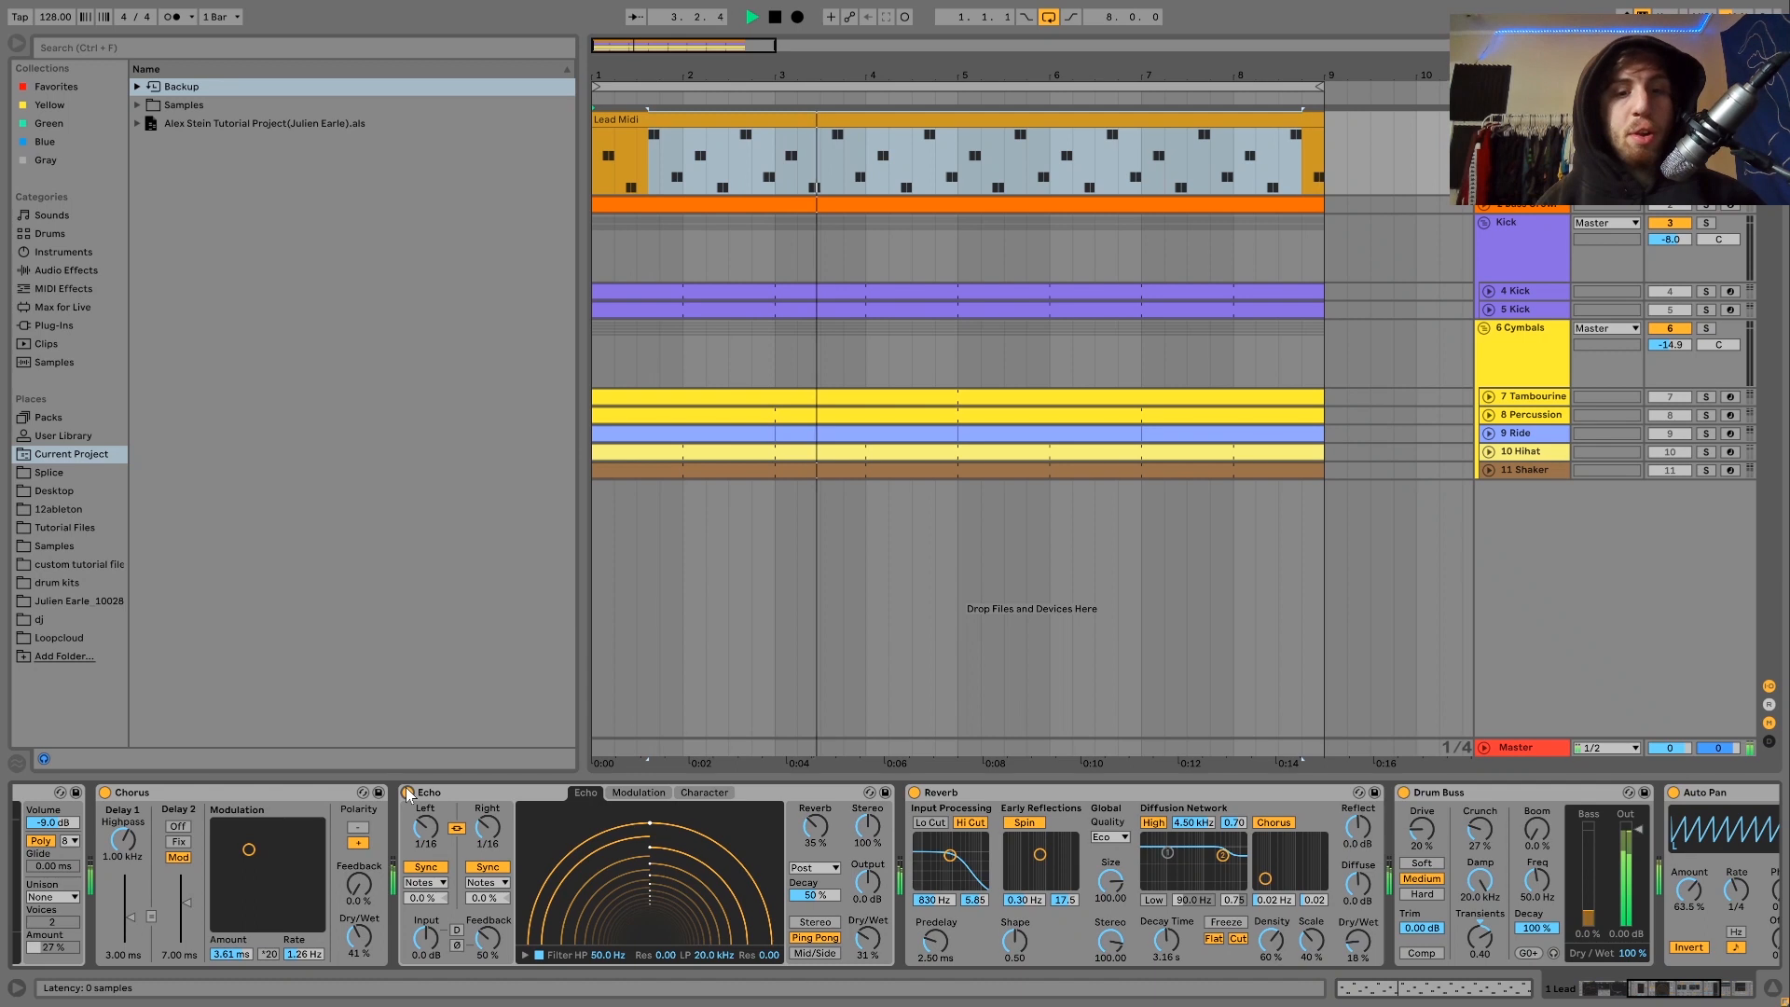
pyautogui.press('space')
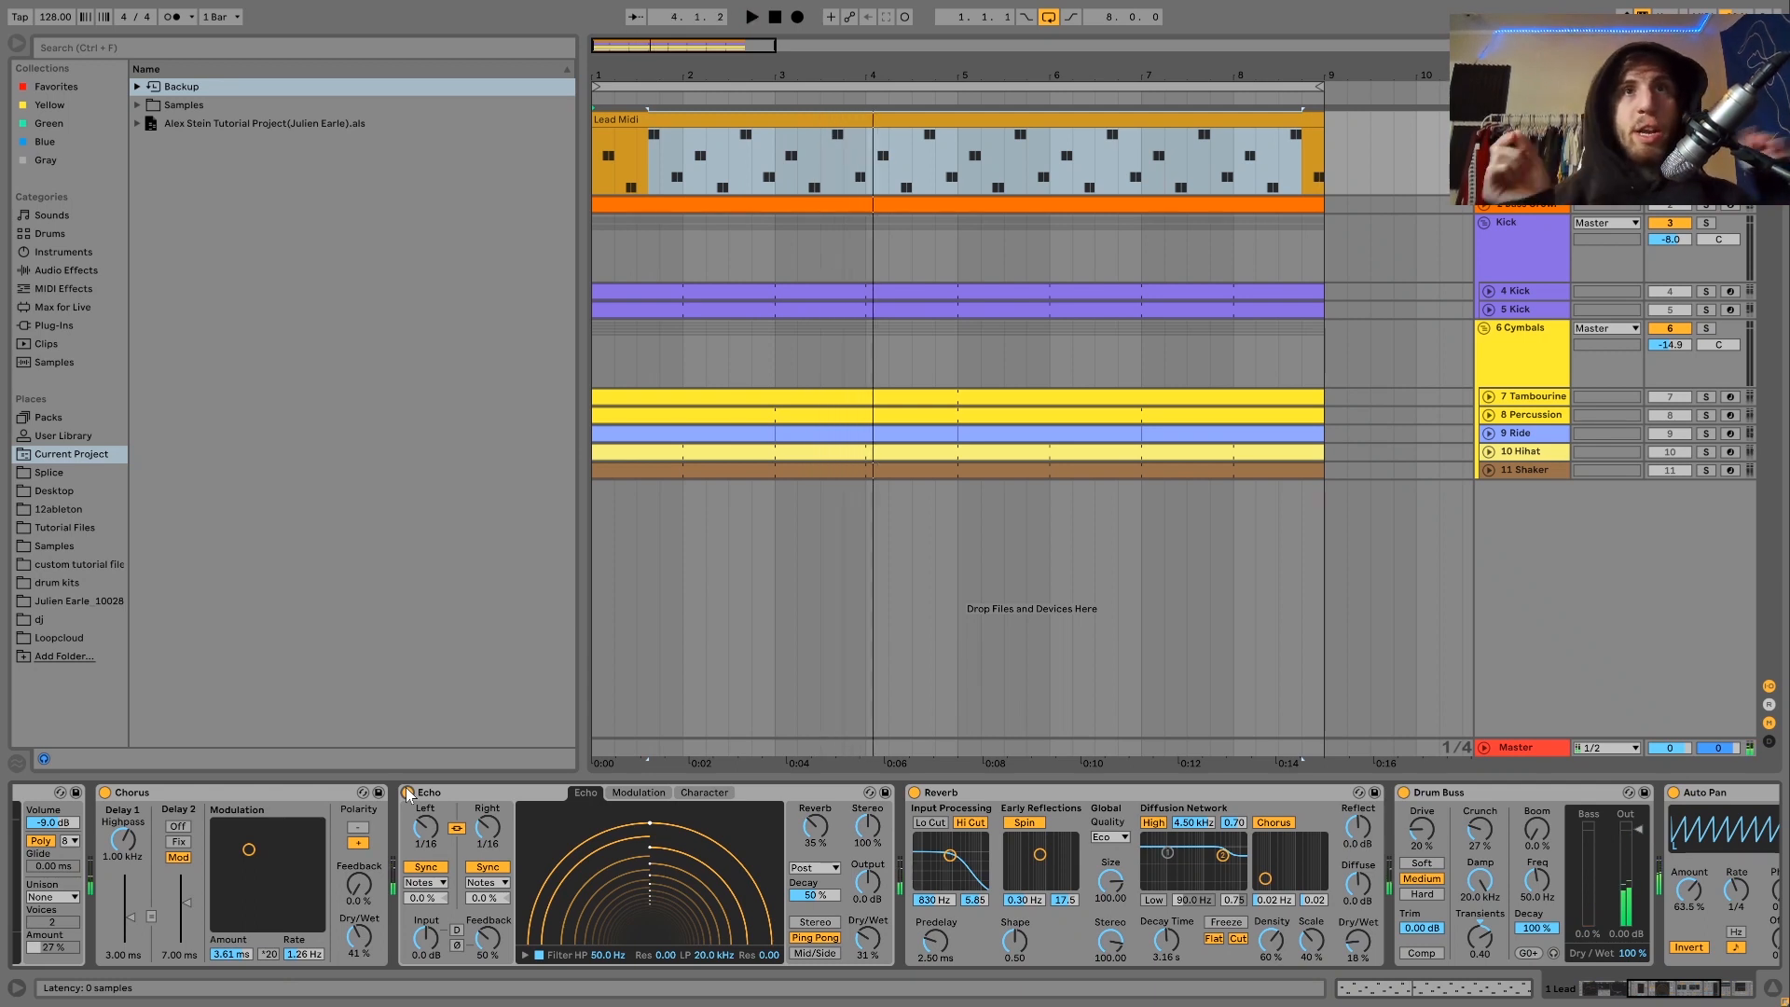
pyautogui.press('space')
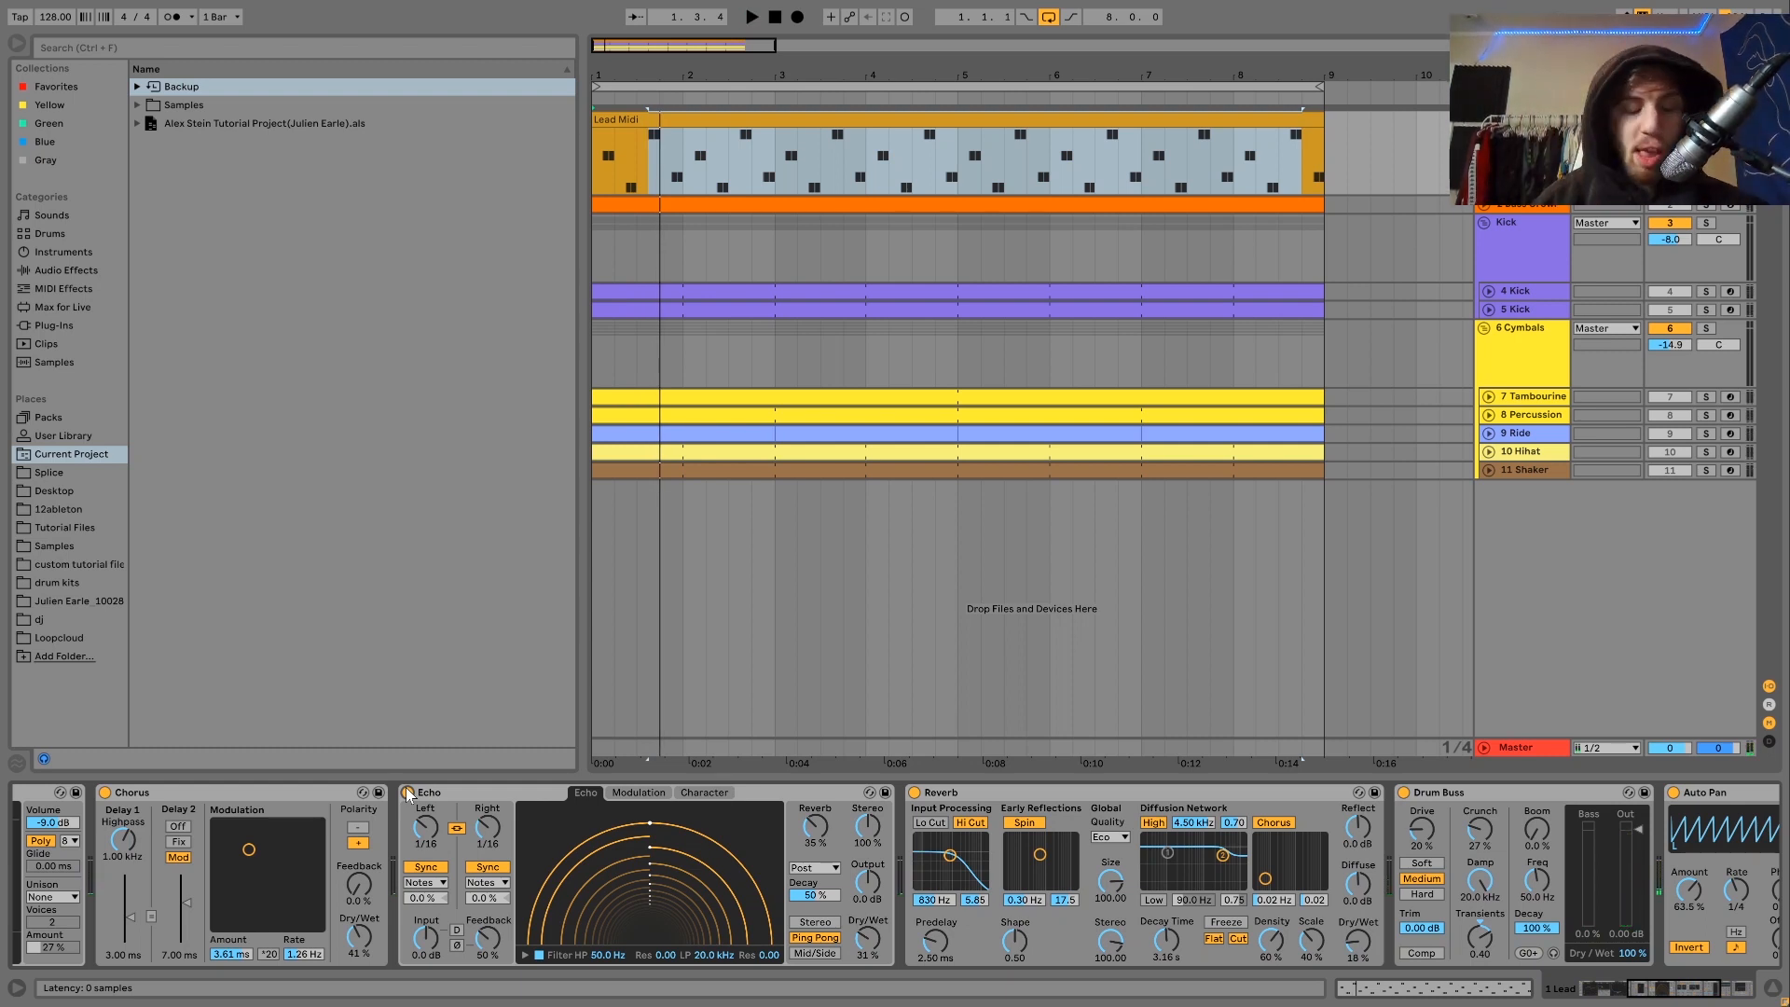
# Step: Audition the Lead's Drum Buss by bypassing and re-enabling it while the loop plays
pyautogui.hscroll(3, 1028, 833)
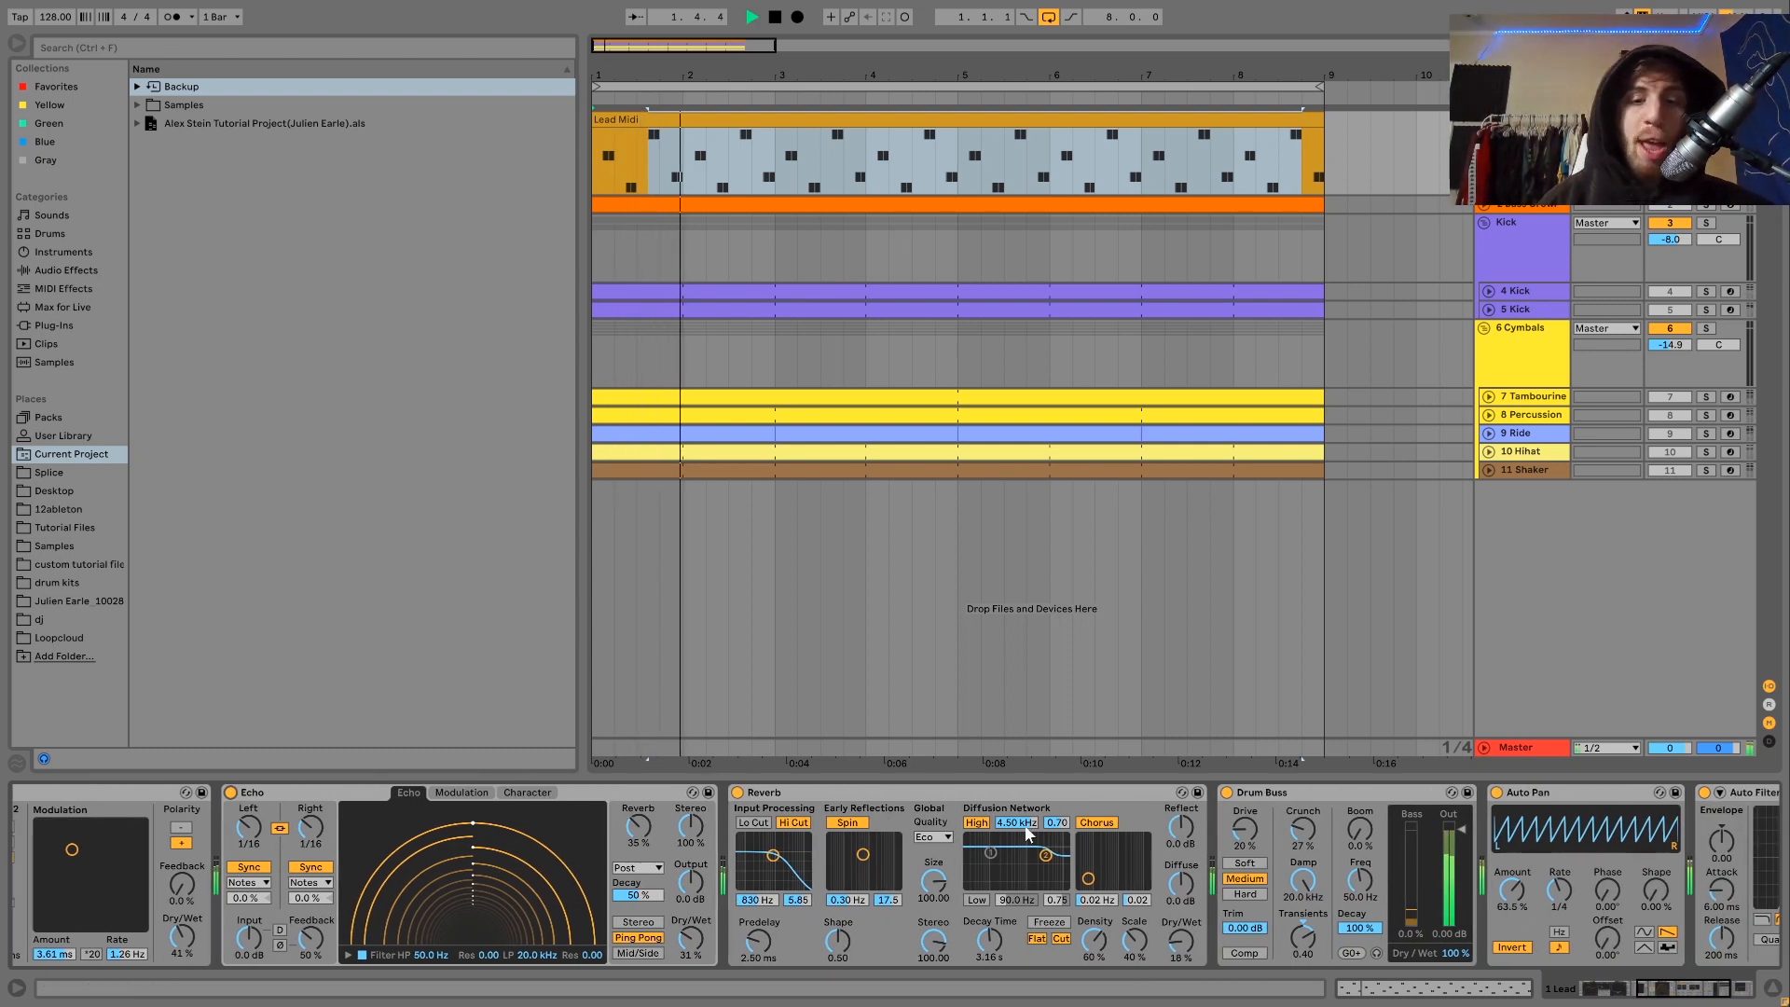
pyautogui.press('space')
pyautogui.hscroll(7, 1022, 832)
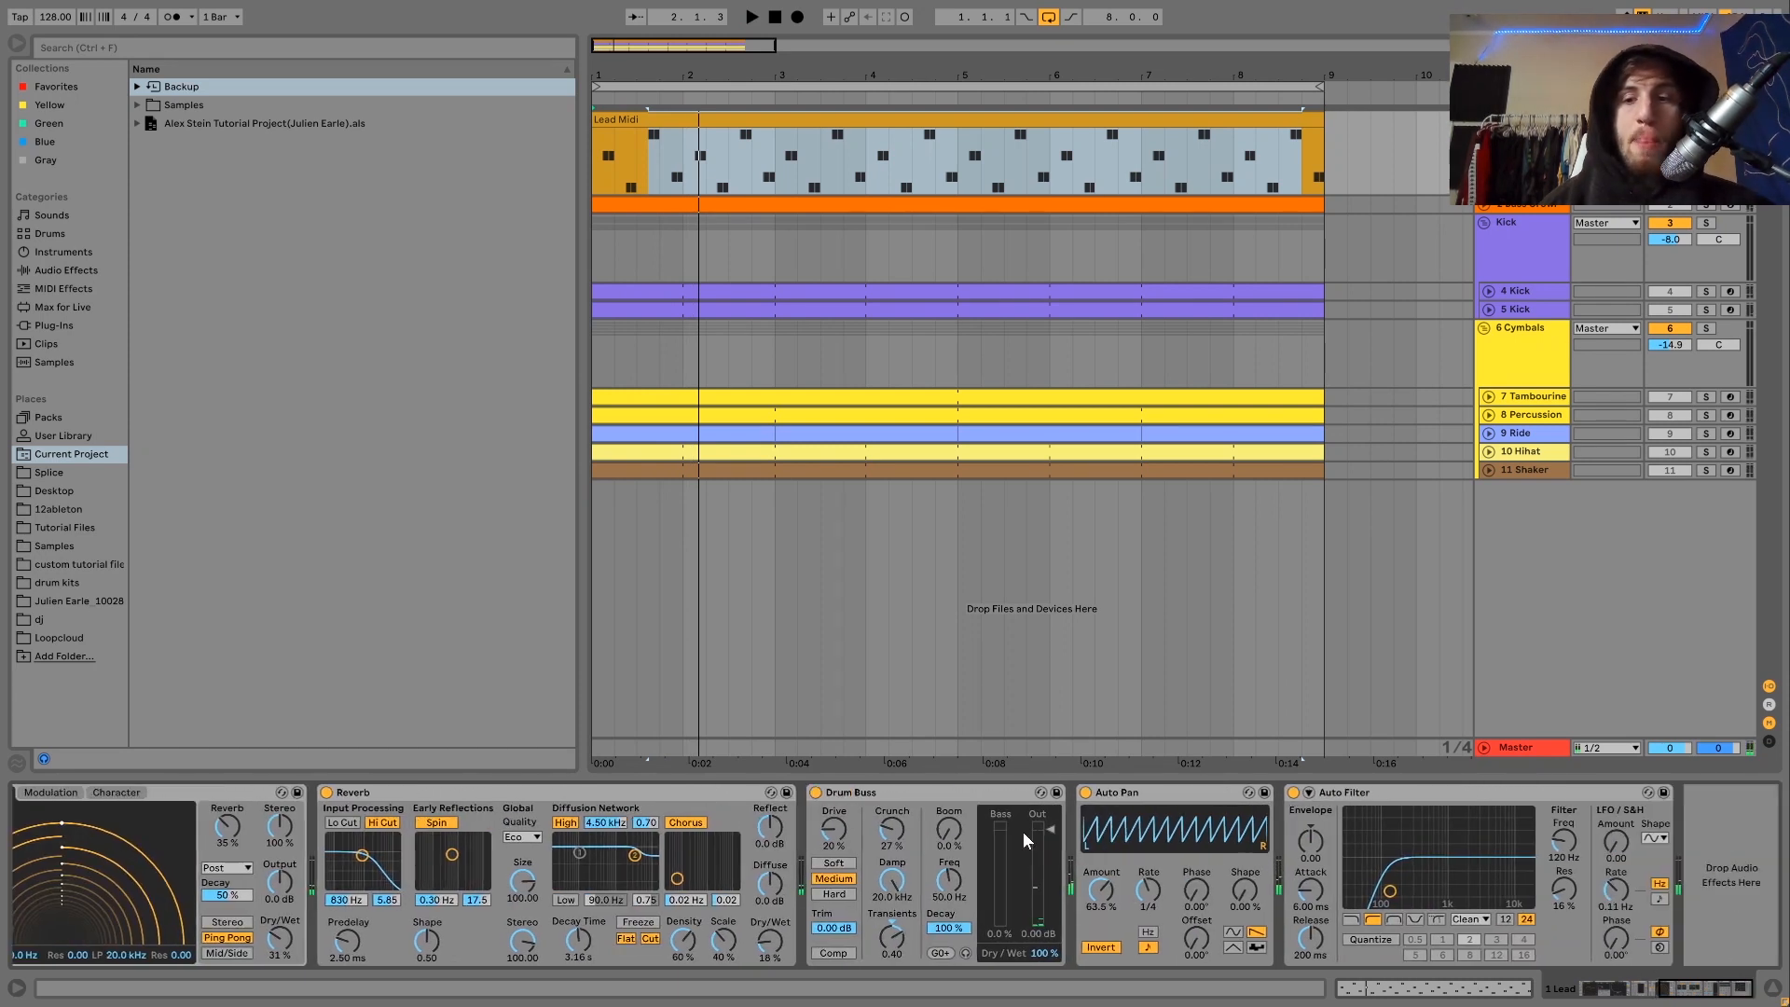
pyautogui.press('space')
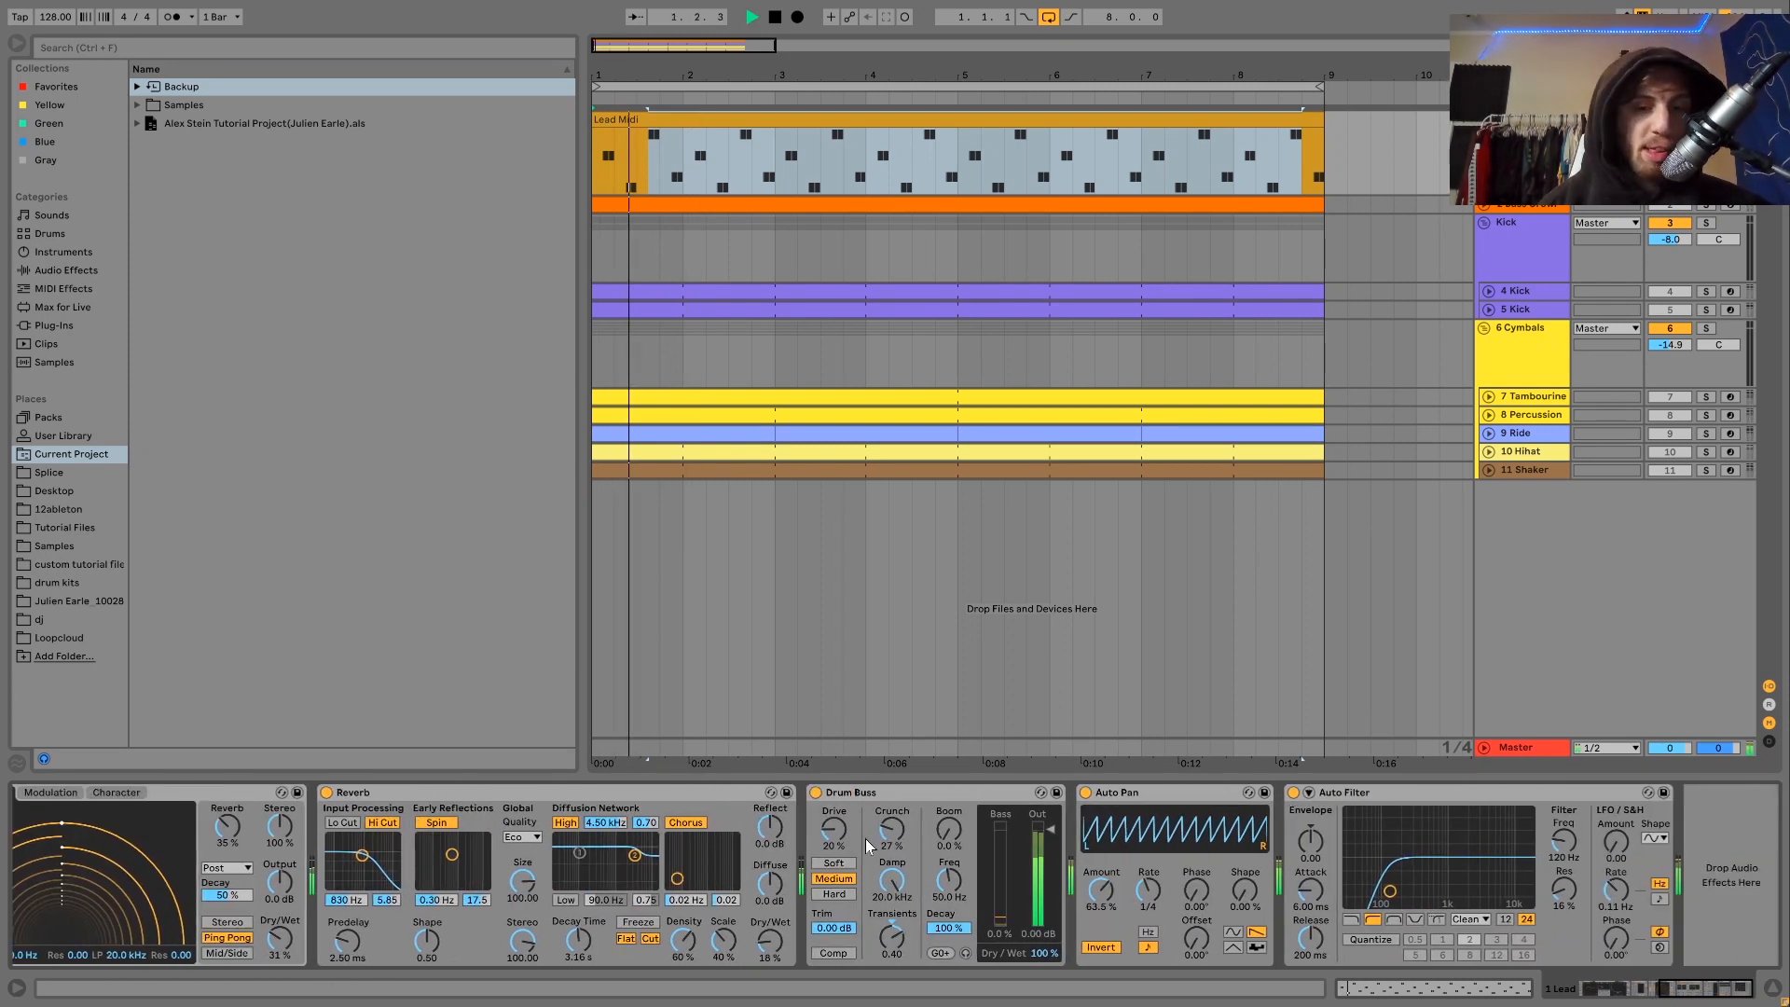
pyautogui.click(816, 792)
pyautogui.click(816, 792)
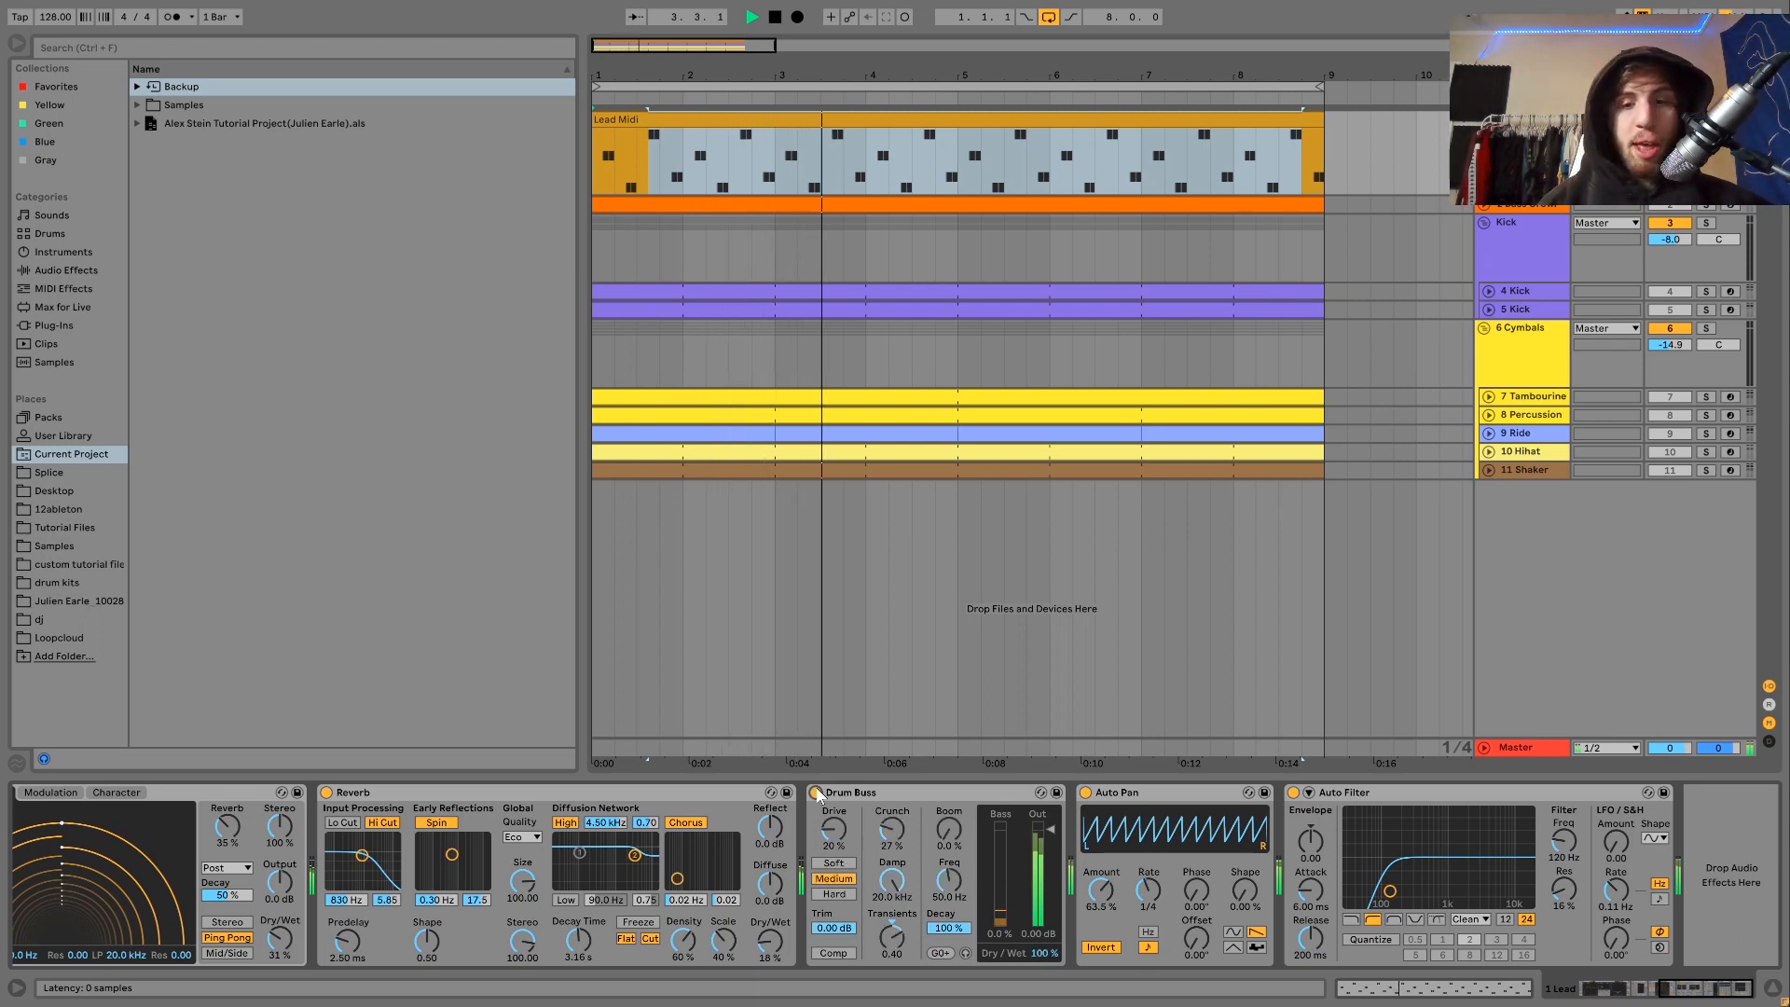
pyautogui.press('space')
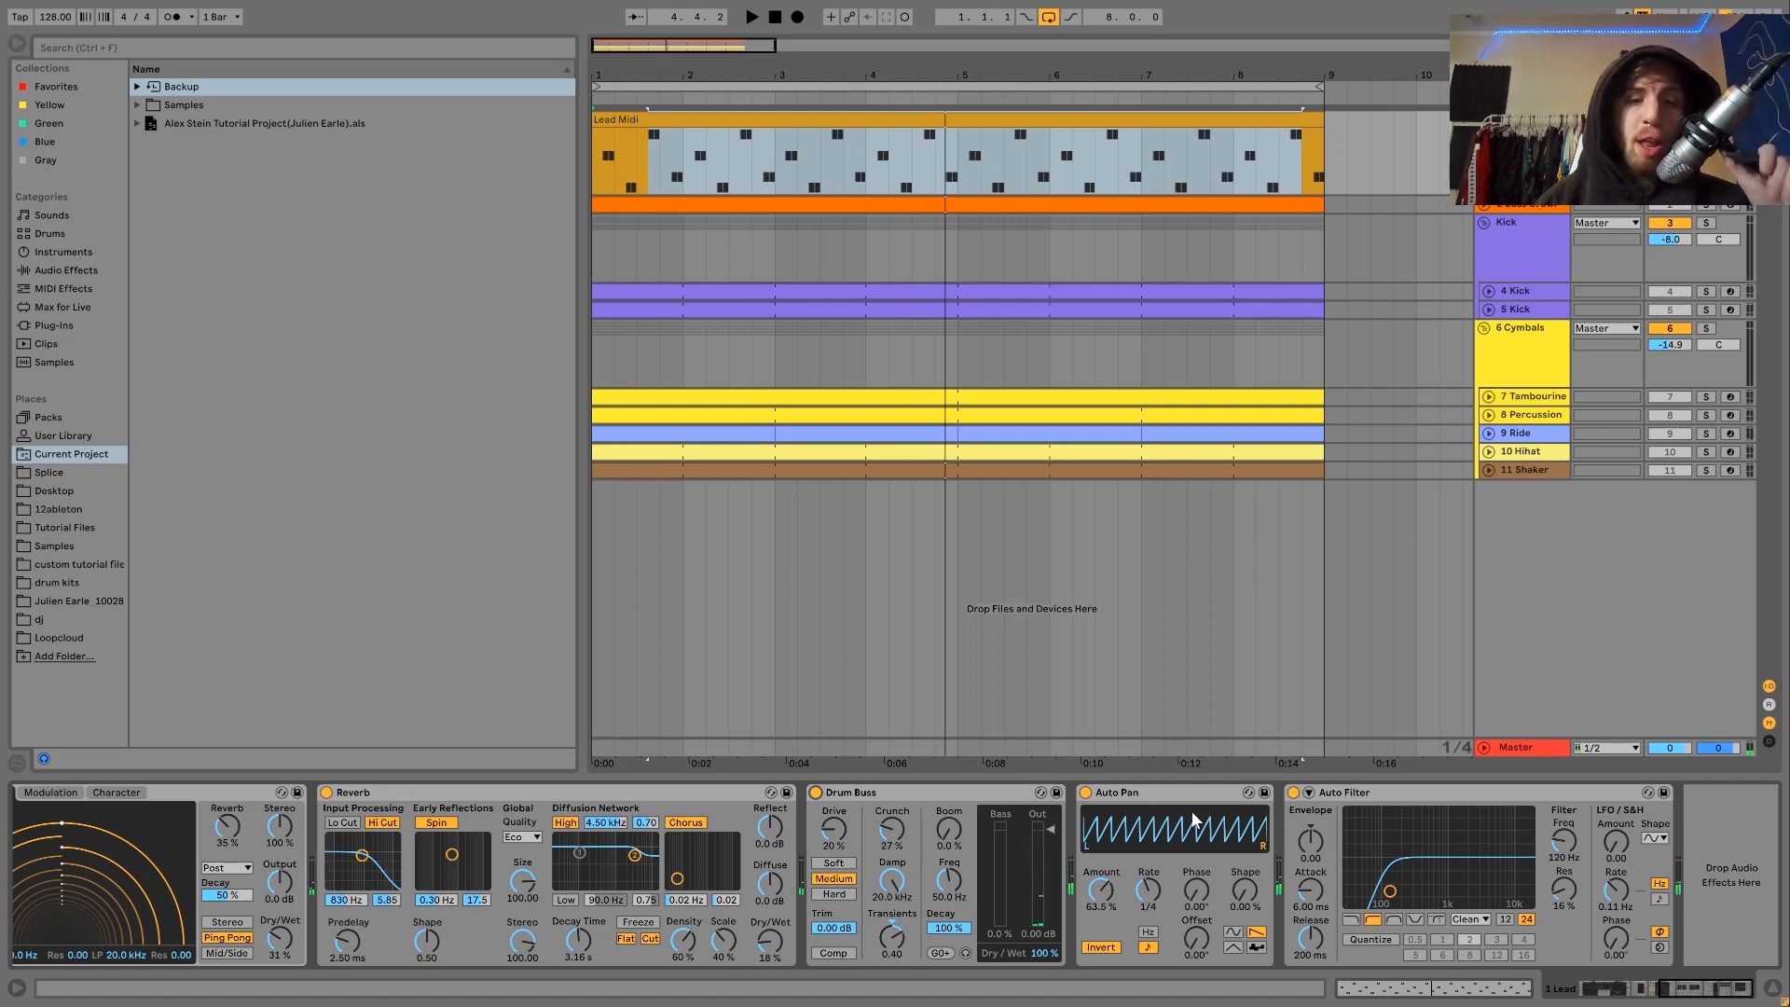
# Step: Audition the Lead's Auto Pan effect during playback, soloing the Kick group alongside it
pyautogui.press('space')
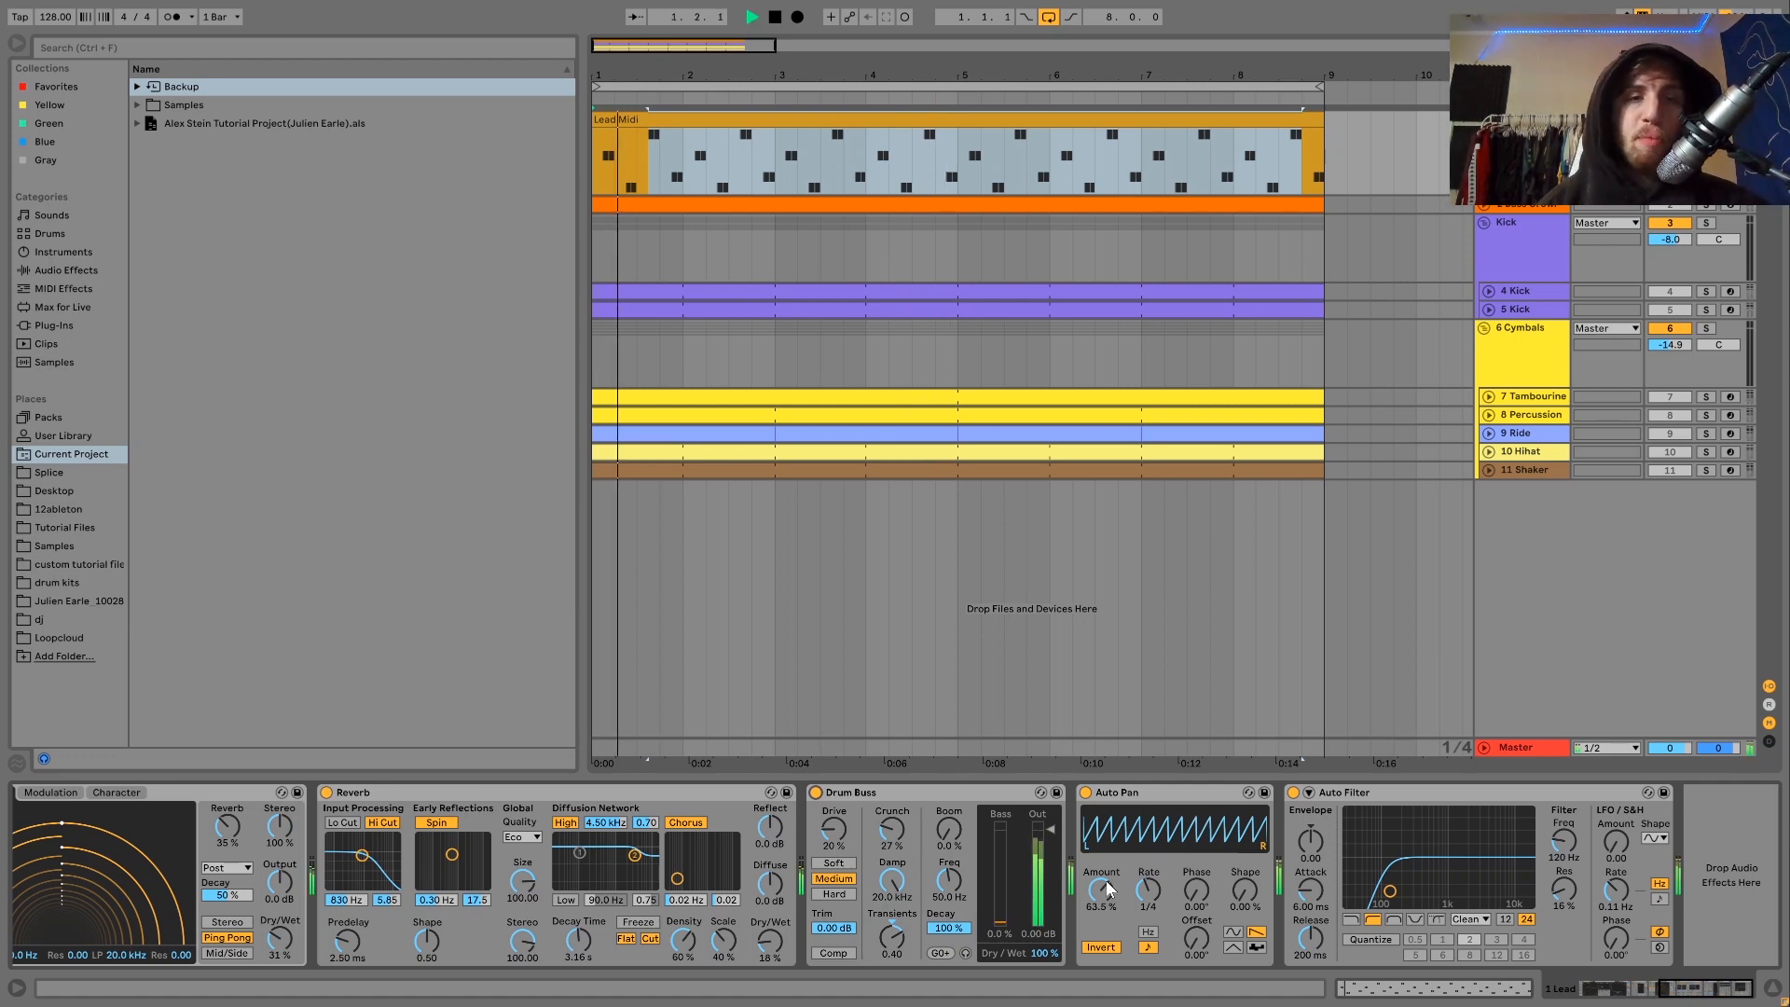
pyautogui.click(1705, 224)
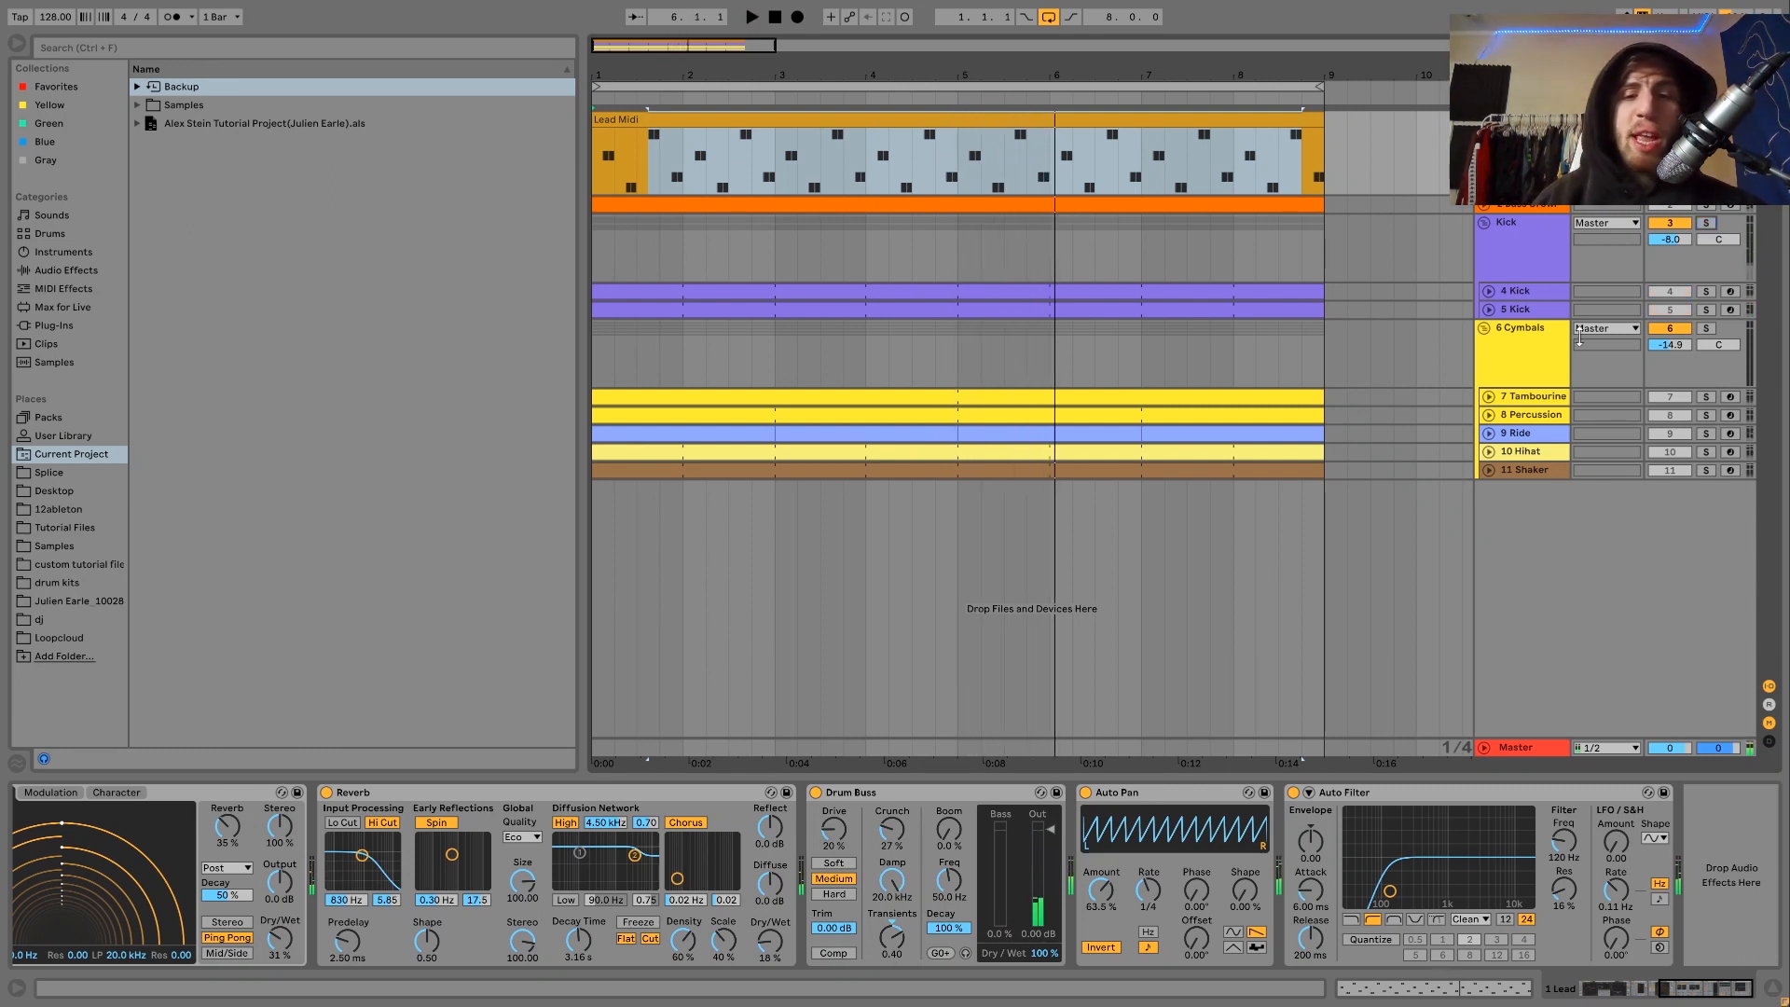
pyautogui.press('space')
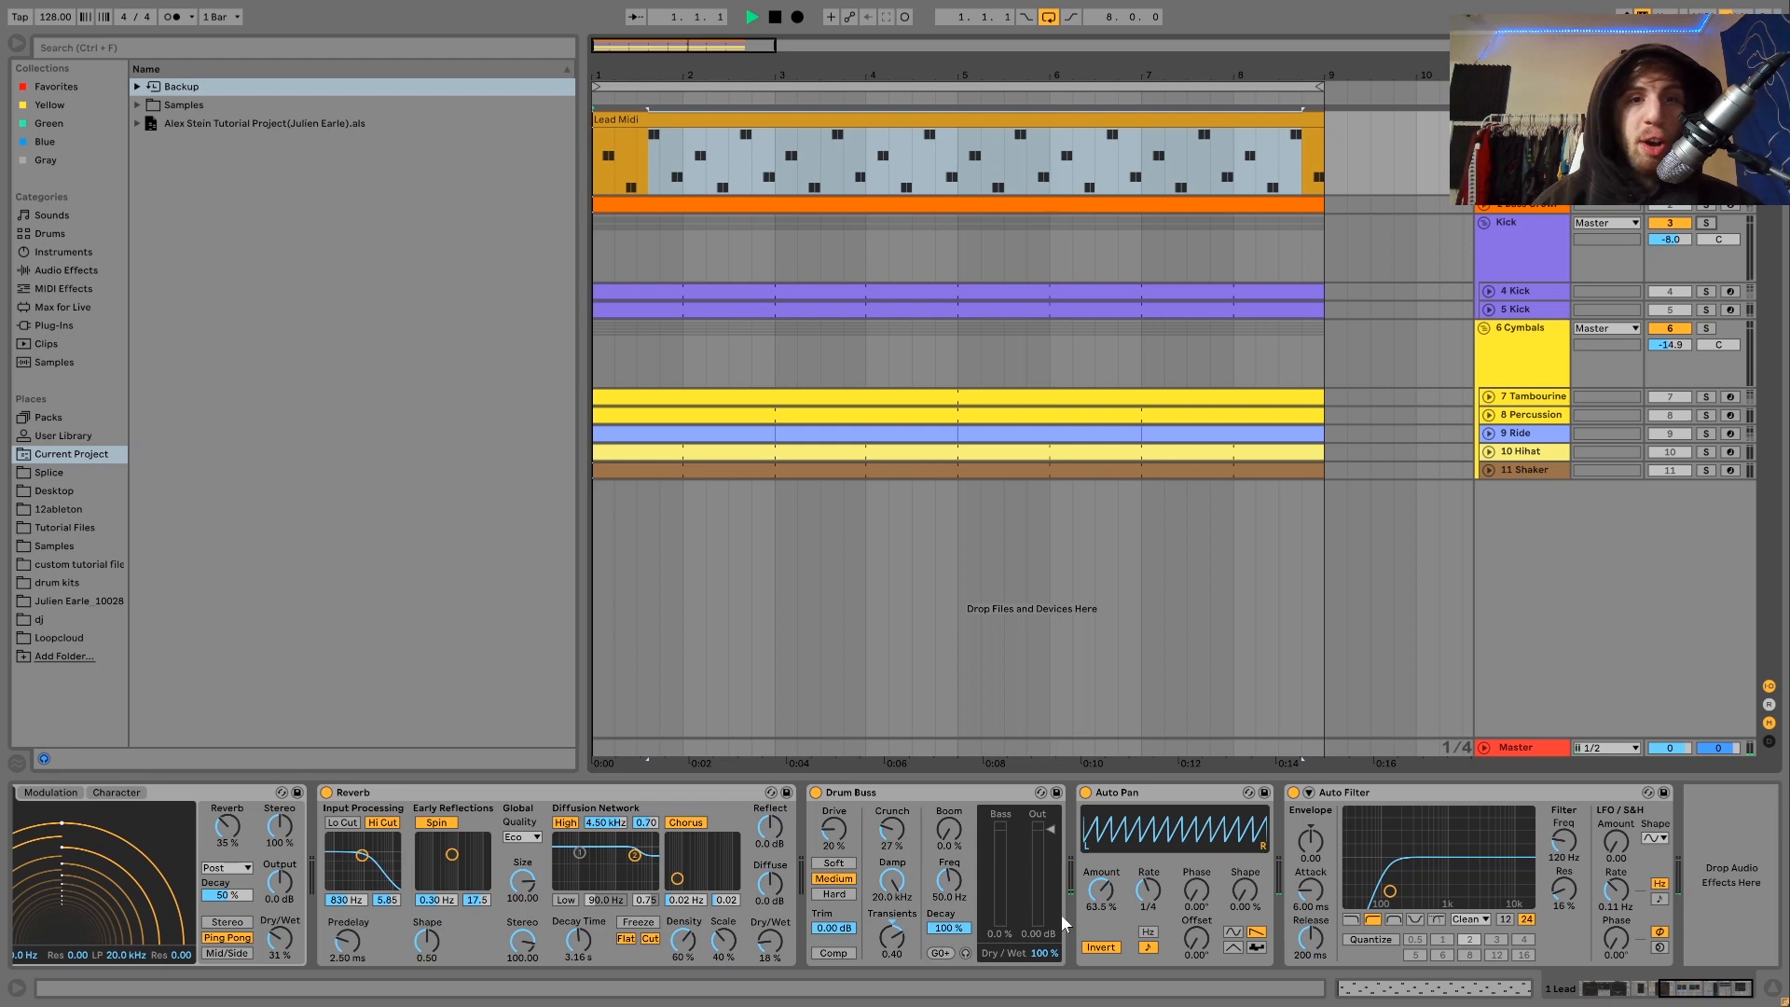
pyautogui.press('space')
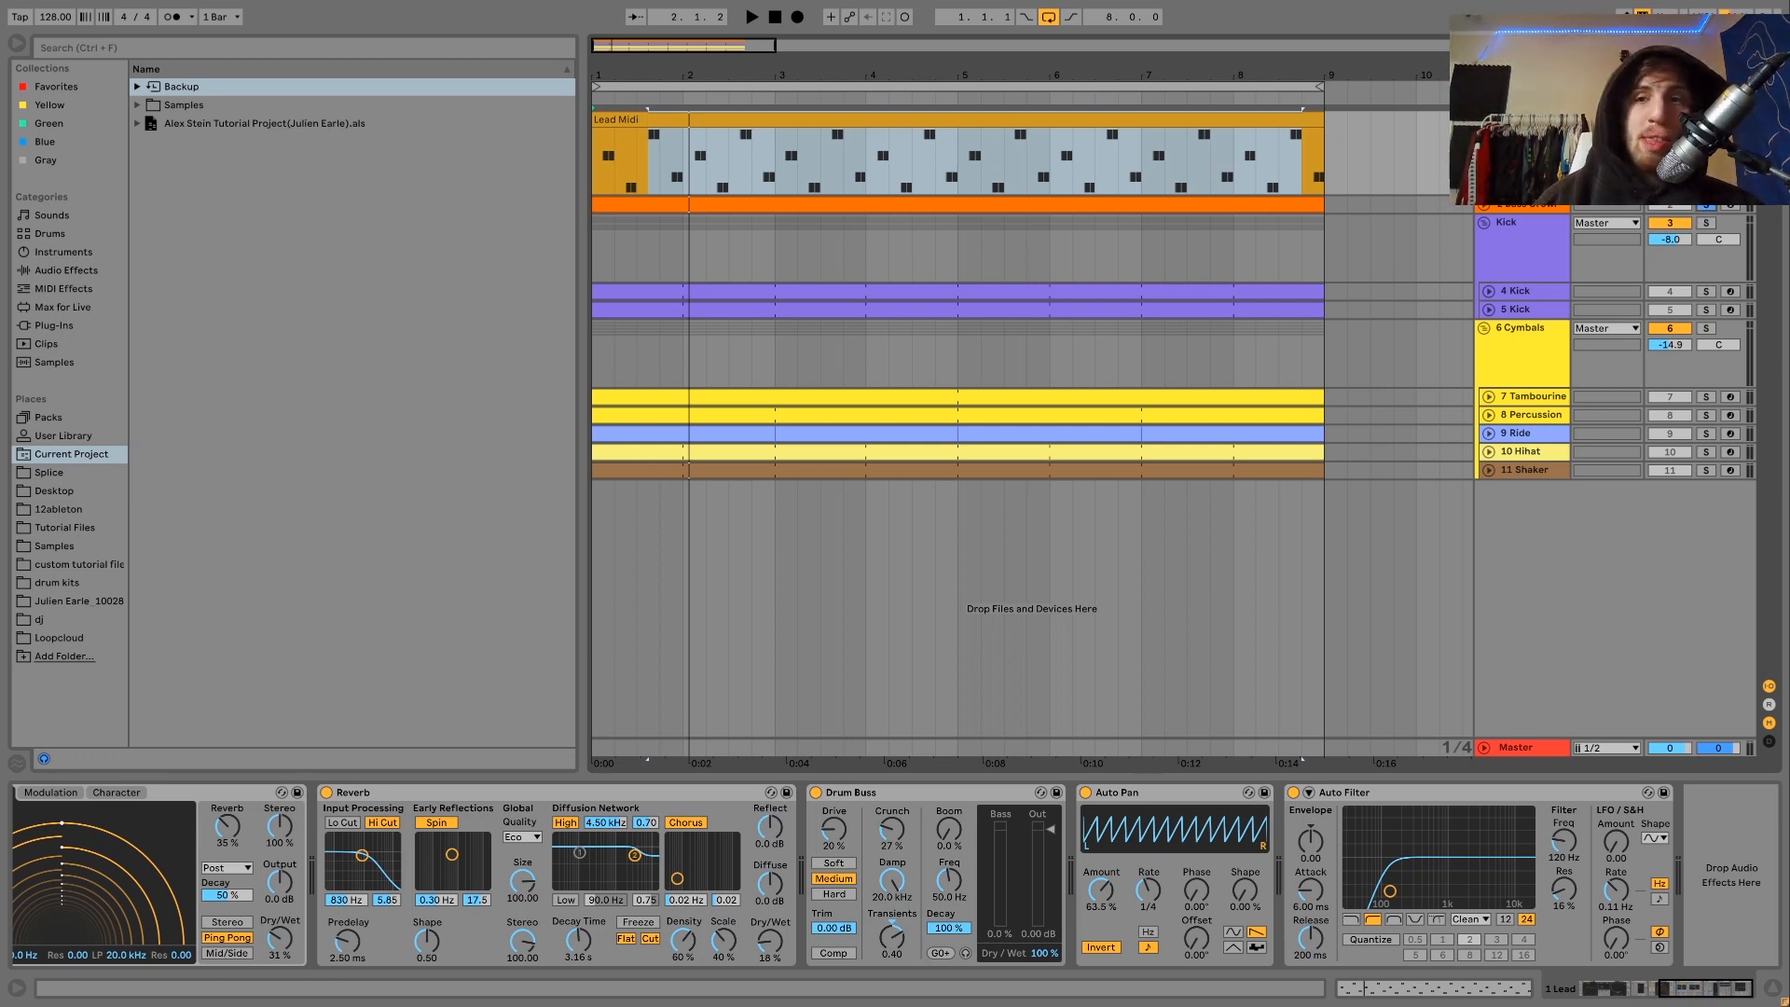
# Step: Unfold the Bass Growl track and open its MIDI clip in the note editor
pyautogui.click(1511, 207)
pyautogui.doubleClick(1509, 206)
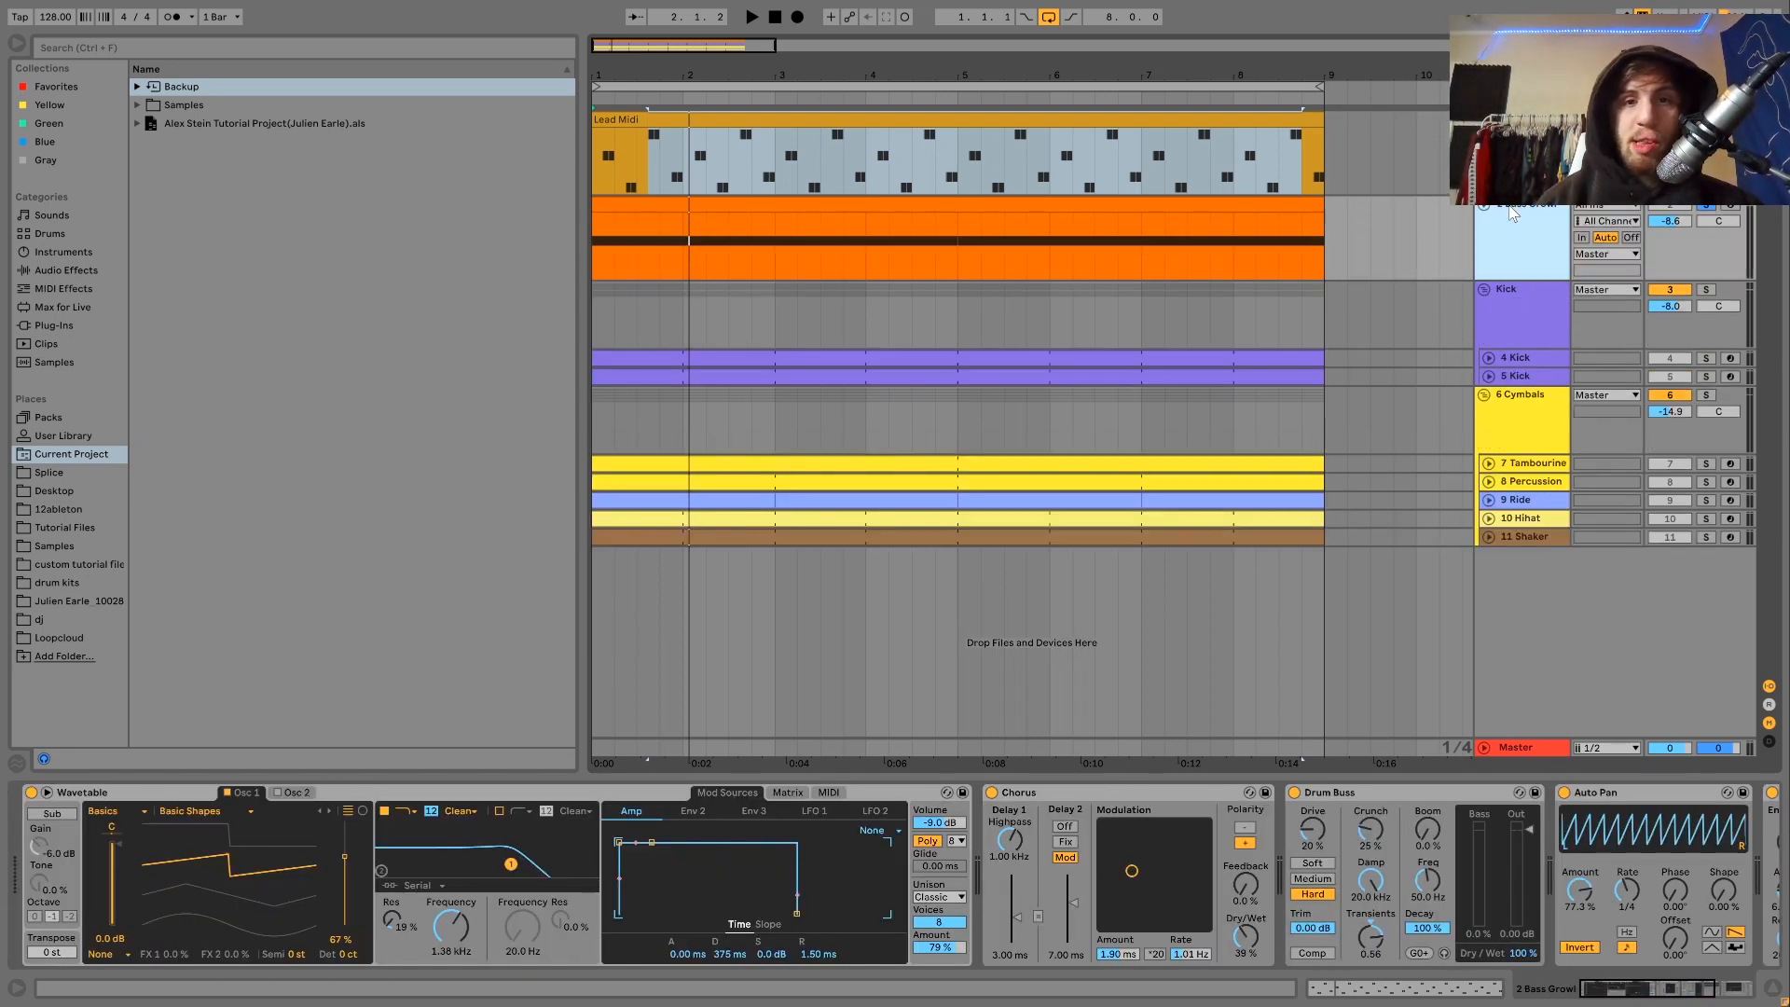
pyautogui.press('space')
pyautogui.click(1227, 198)
pyautogui.doubleClick(1220, 203)
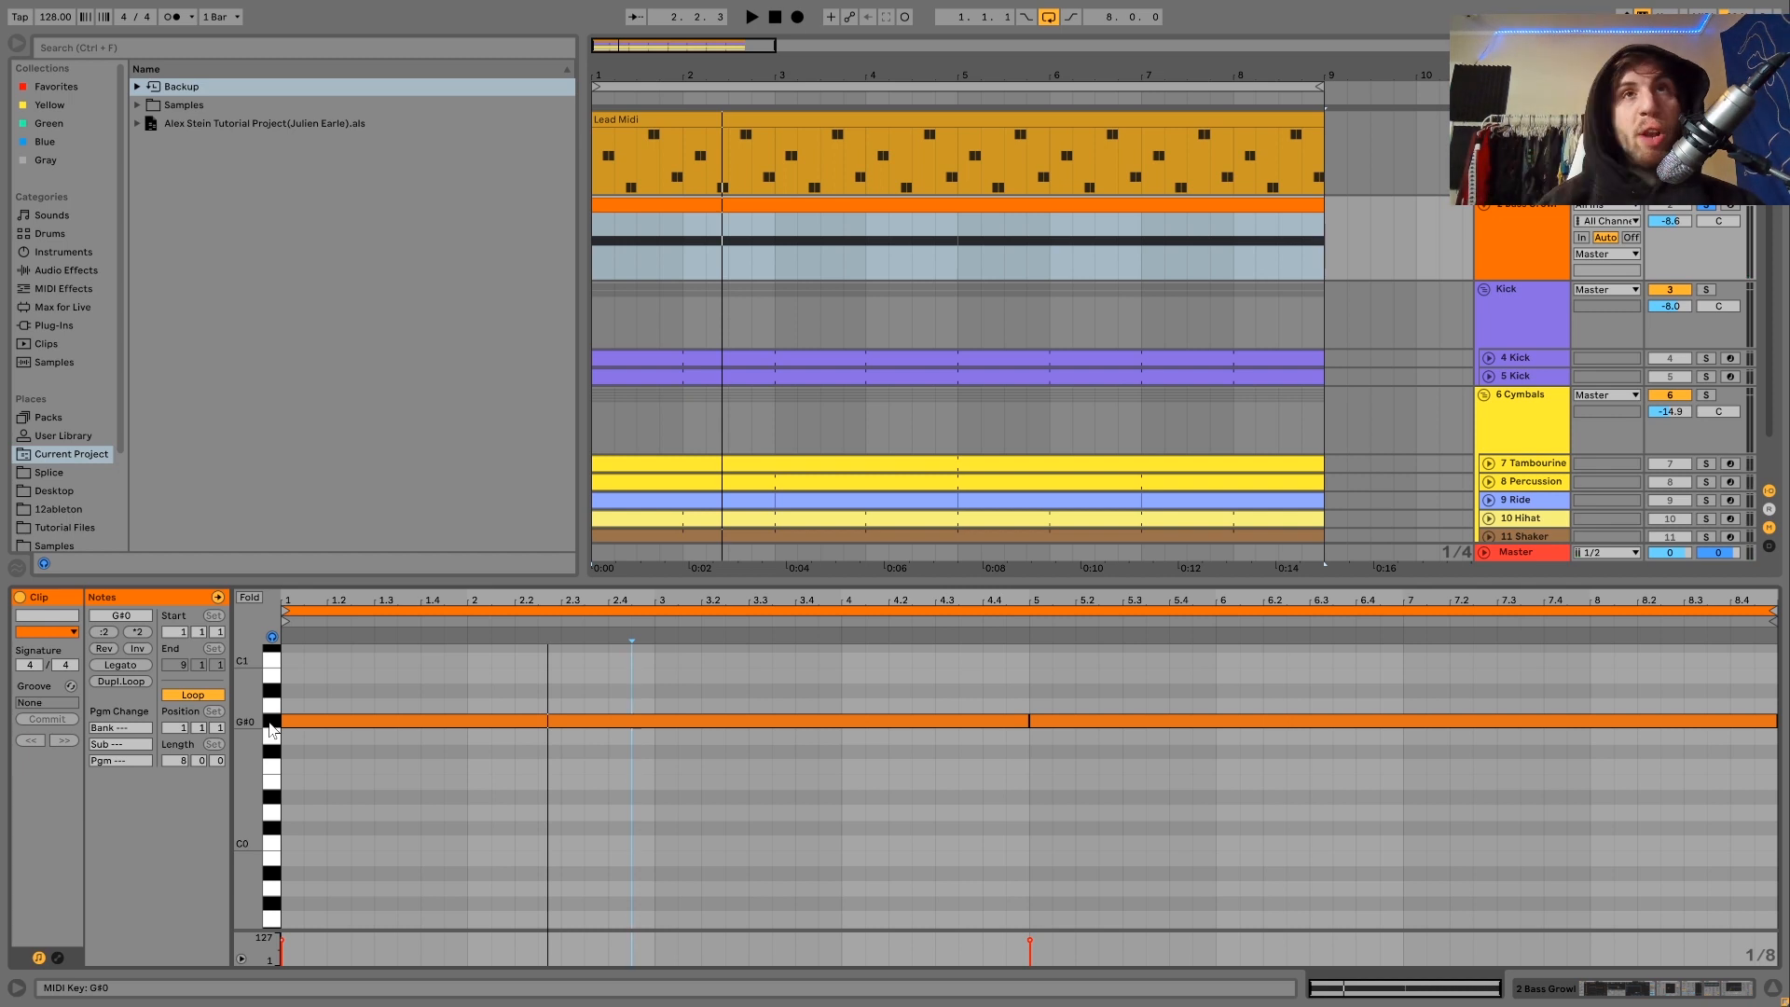
# Step: Play the soloed Bass Growl clip and bring up the track's device chain
pyautogui.press('space')
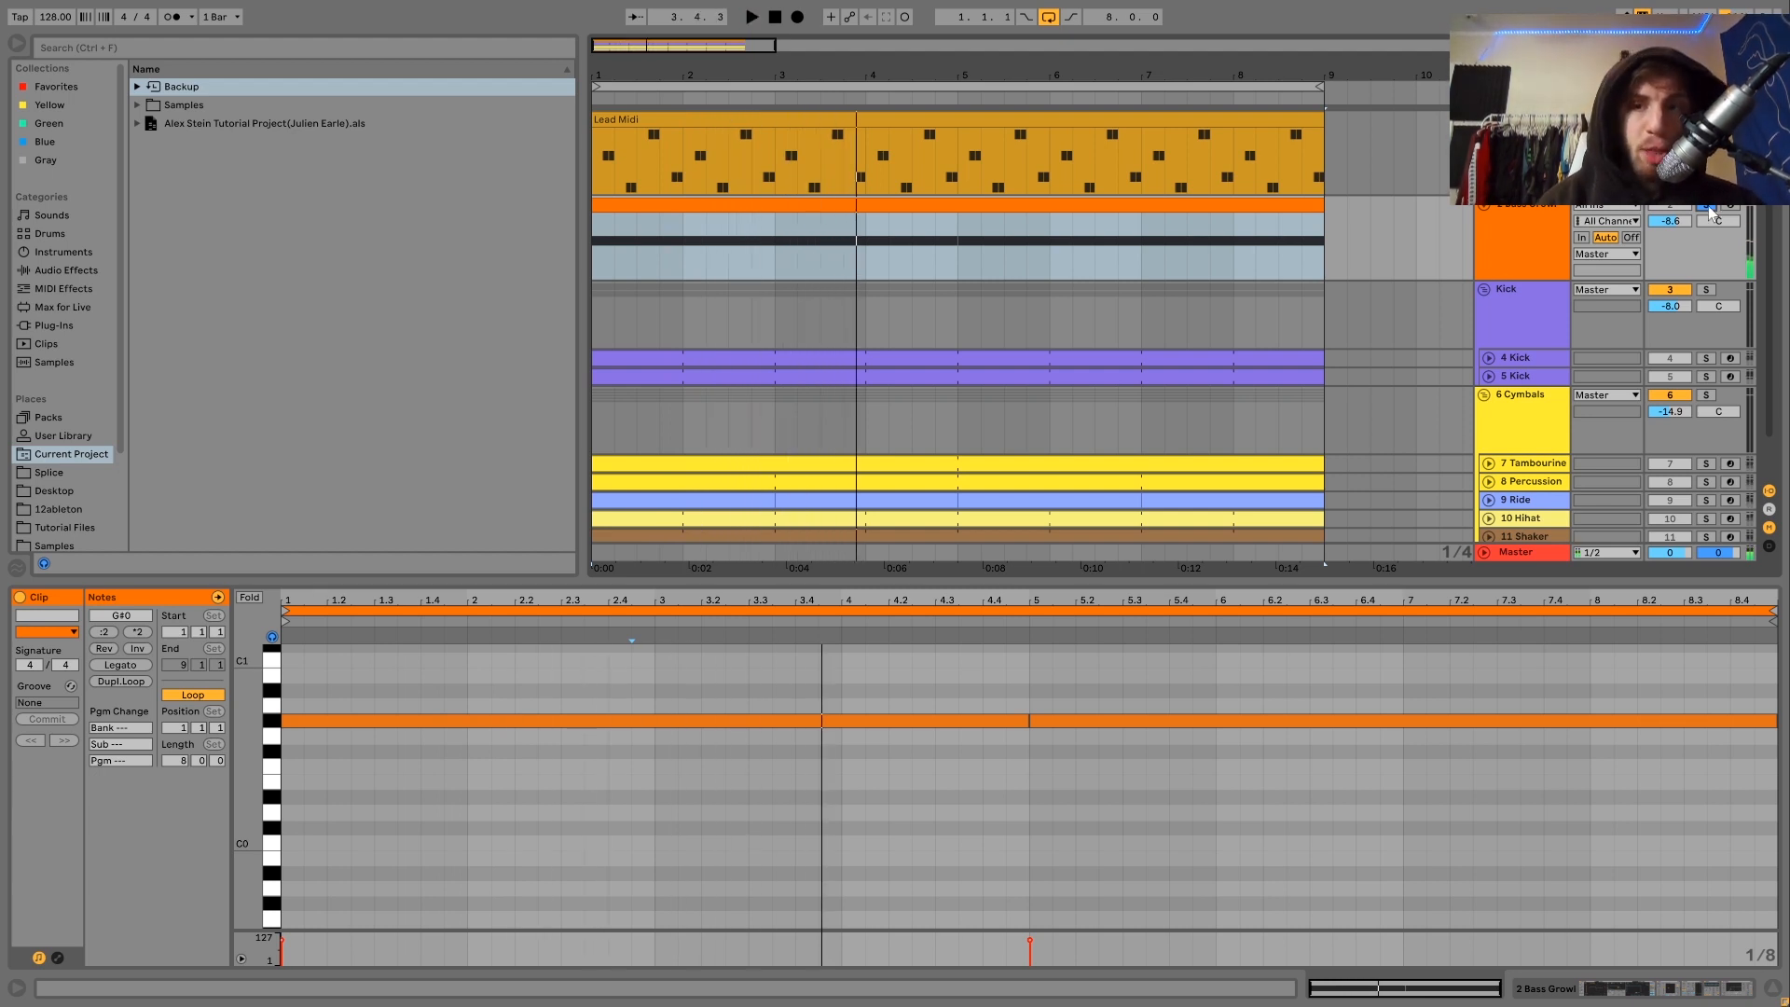
pyautogui.click(1550, 231)
pyautogui.press('space')
pyautogui.hotkey('shift', 'Tab')
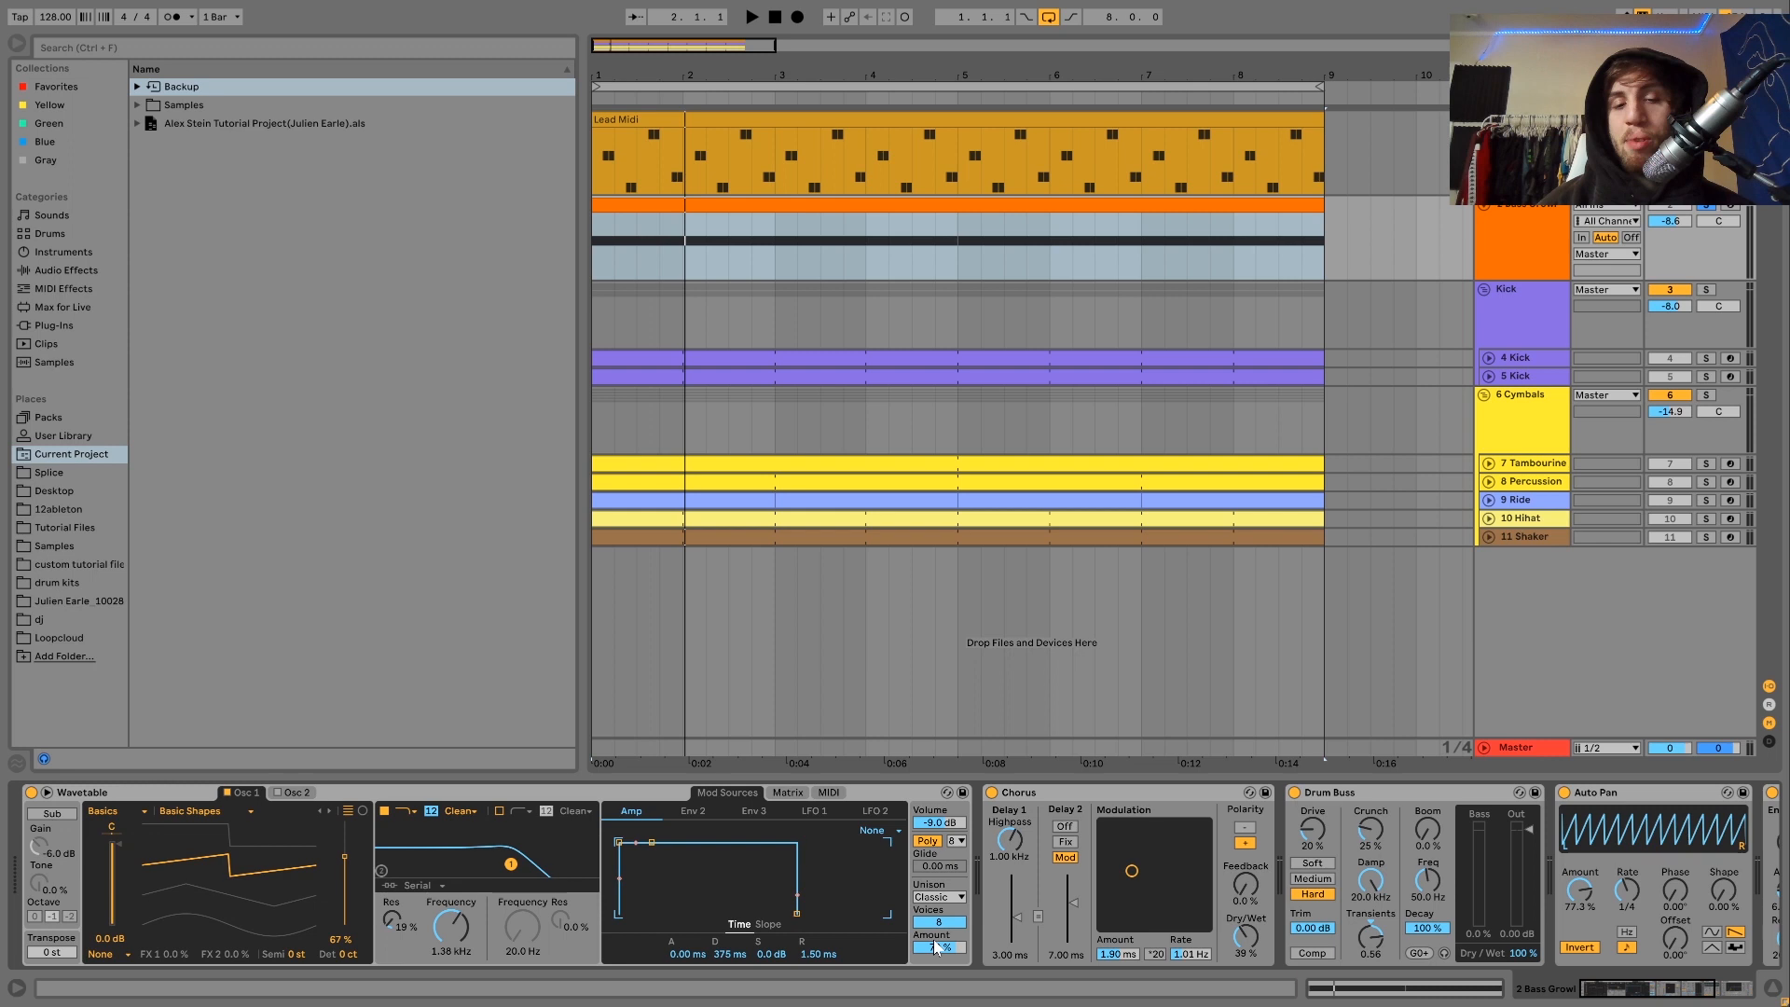
# Step: Examine the unison and volume settings of Bass Growl's Wavetable while replaying the loop
pyautogui.hscroll(3, 935, 942)
pyautogui.press('space')
pyautogui.press('space')
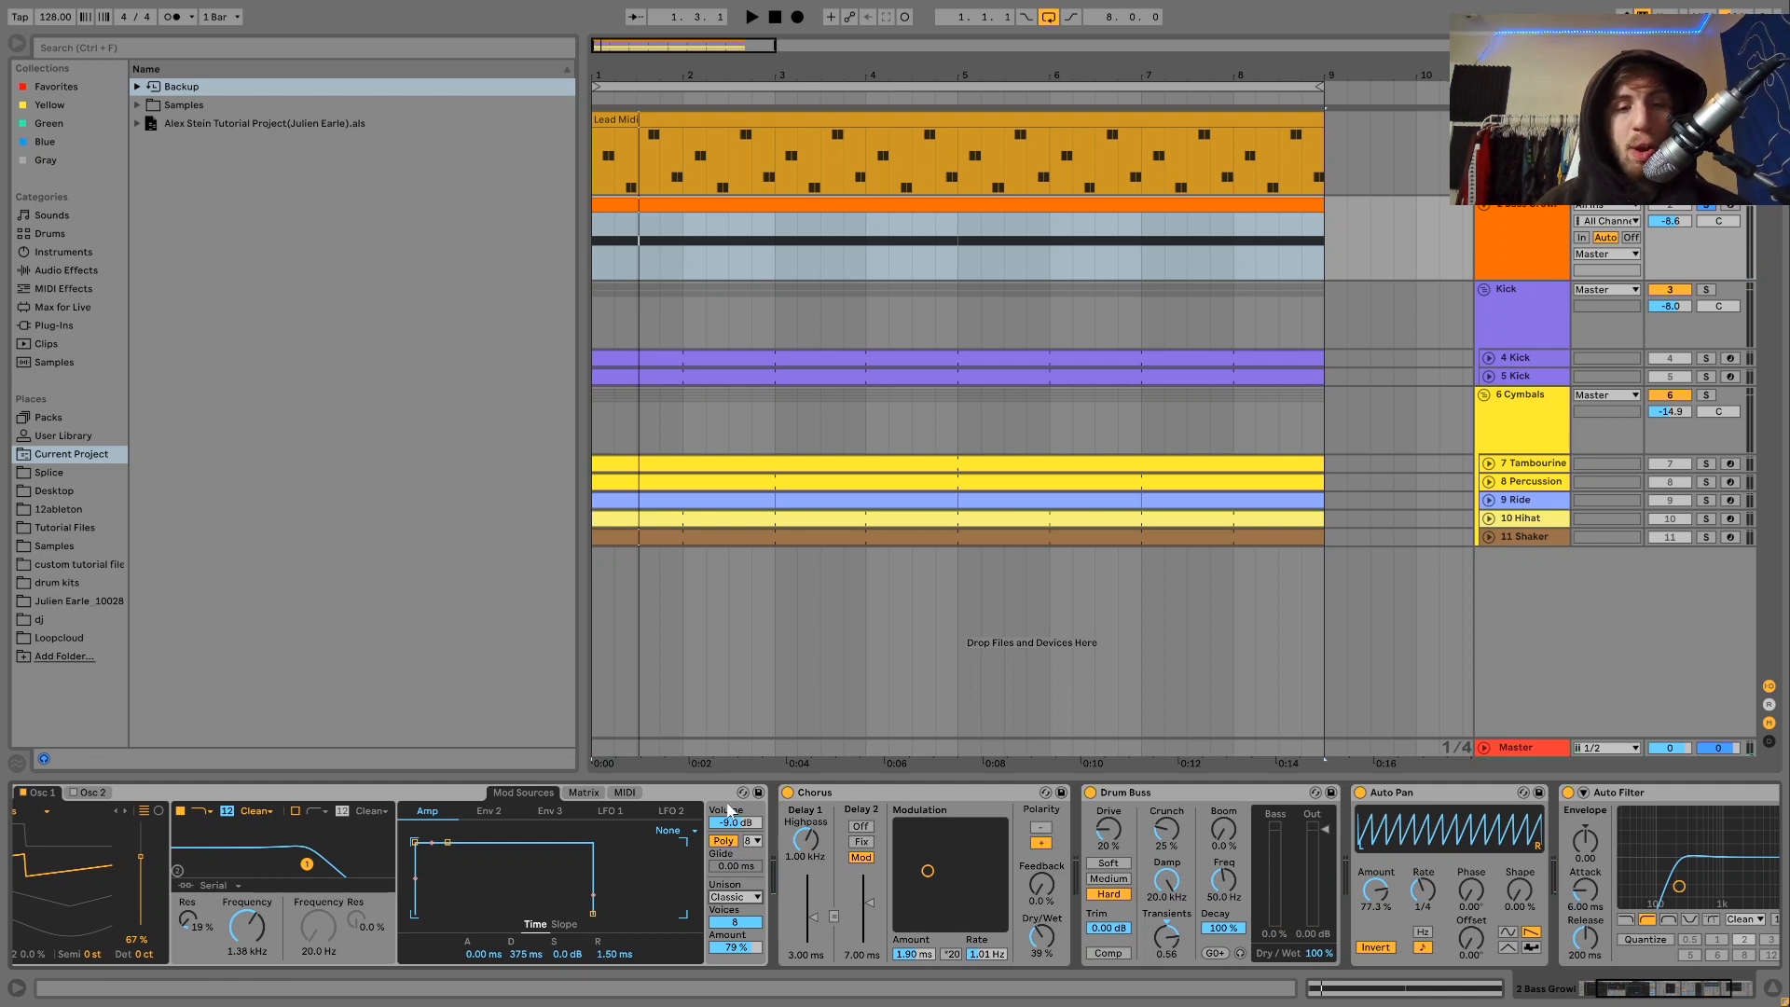
pyautogui.press('space')
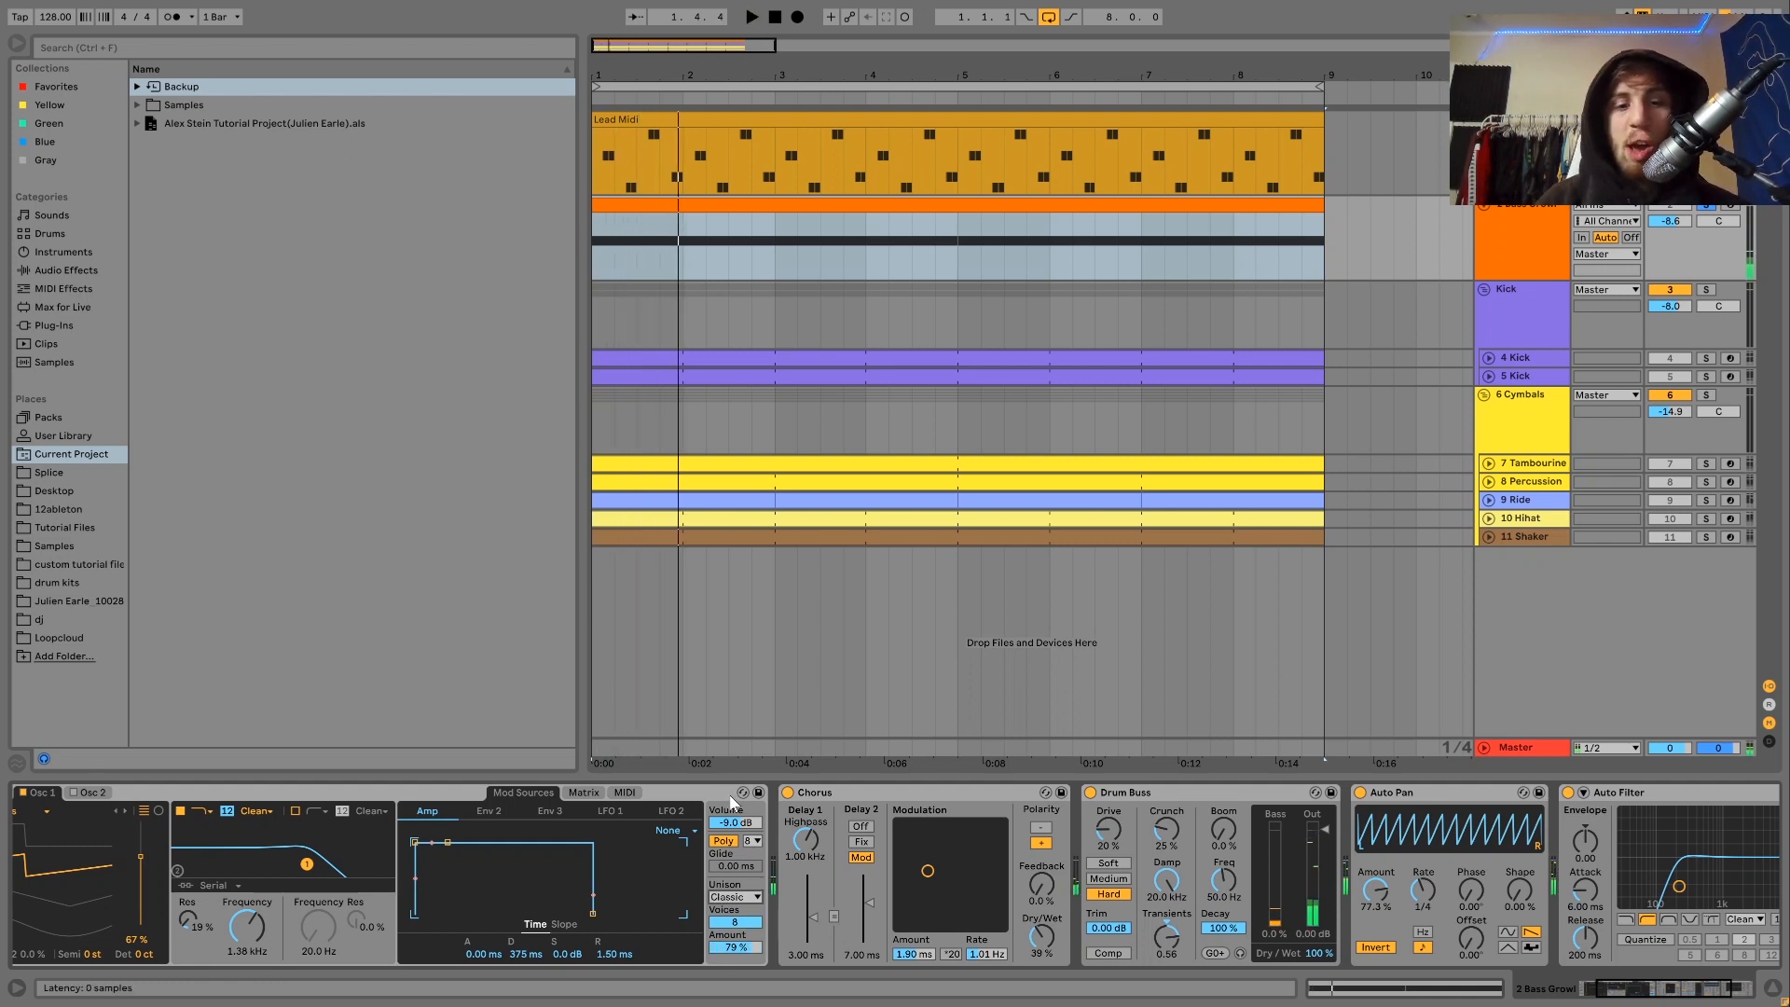
pyautogui.press('space')
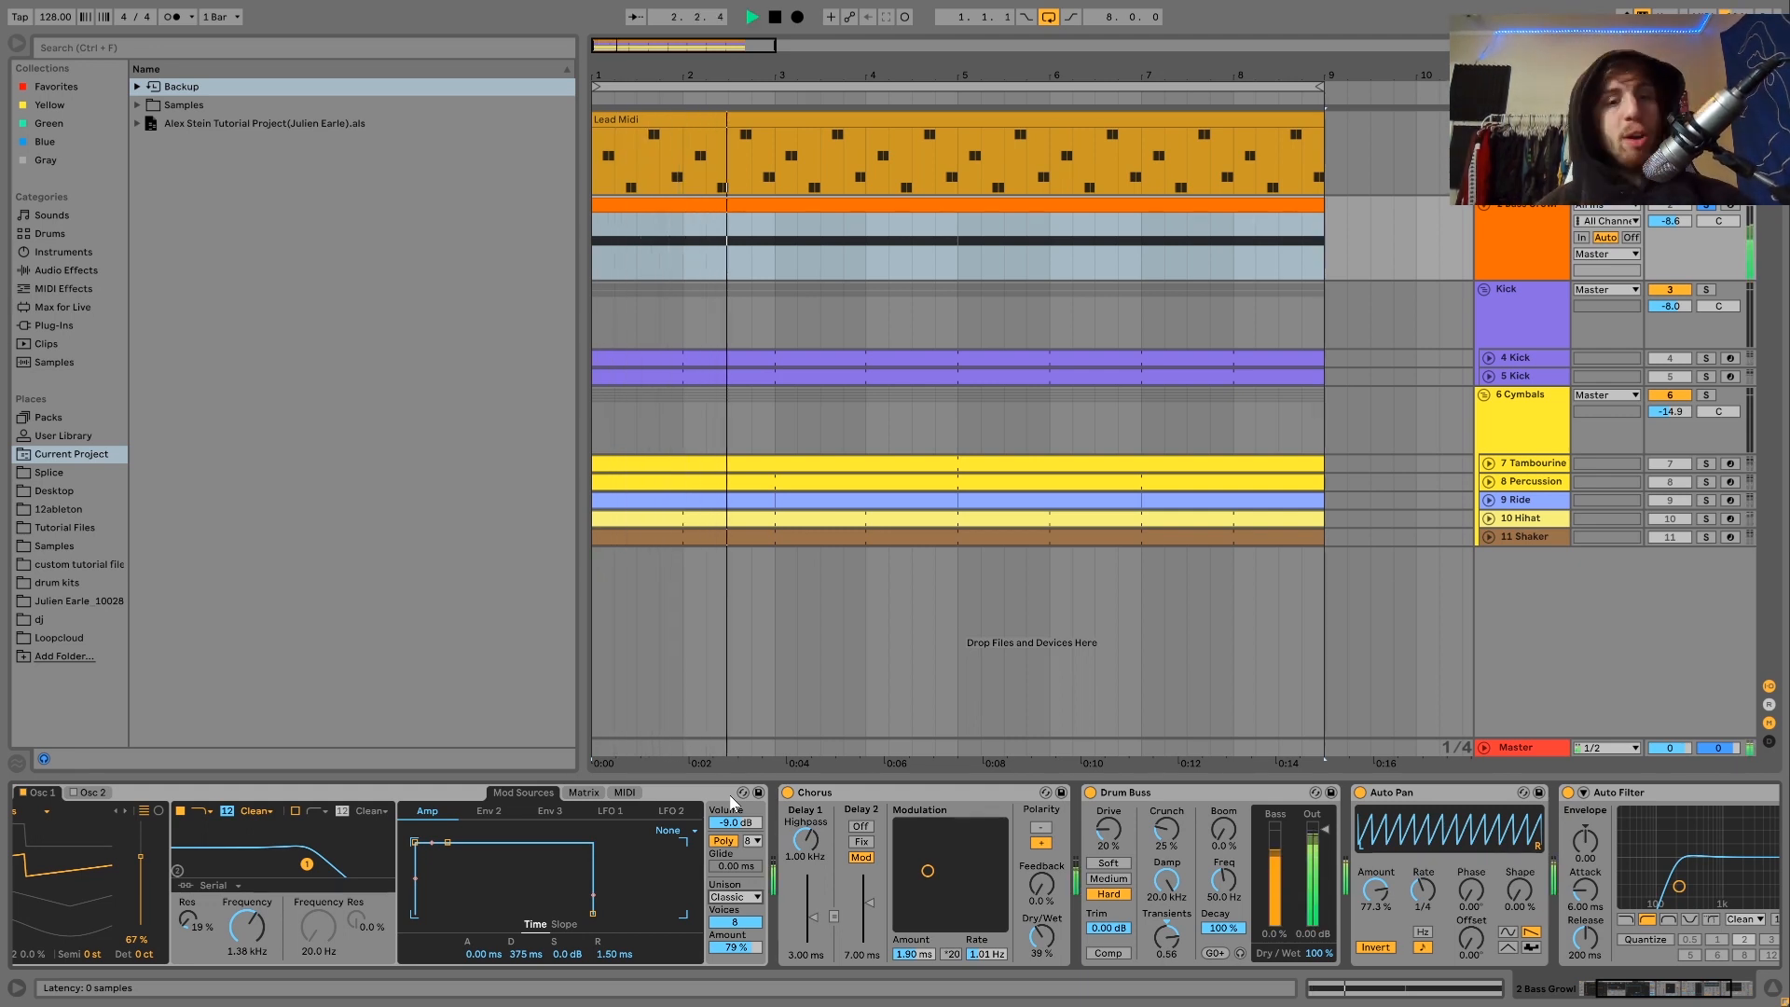
pyautogui.press('space')
# Step: Audition Bass Growl's Chorus by bypassing and re-enabling it while the loop plays
pyautogui.hscroll(5, 583, 886)
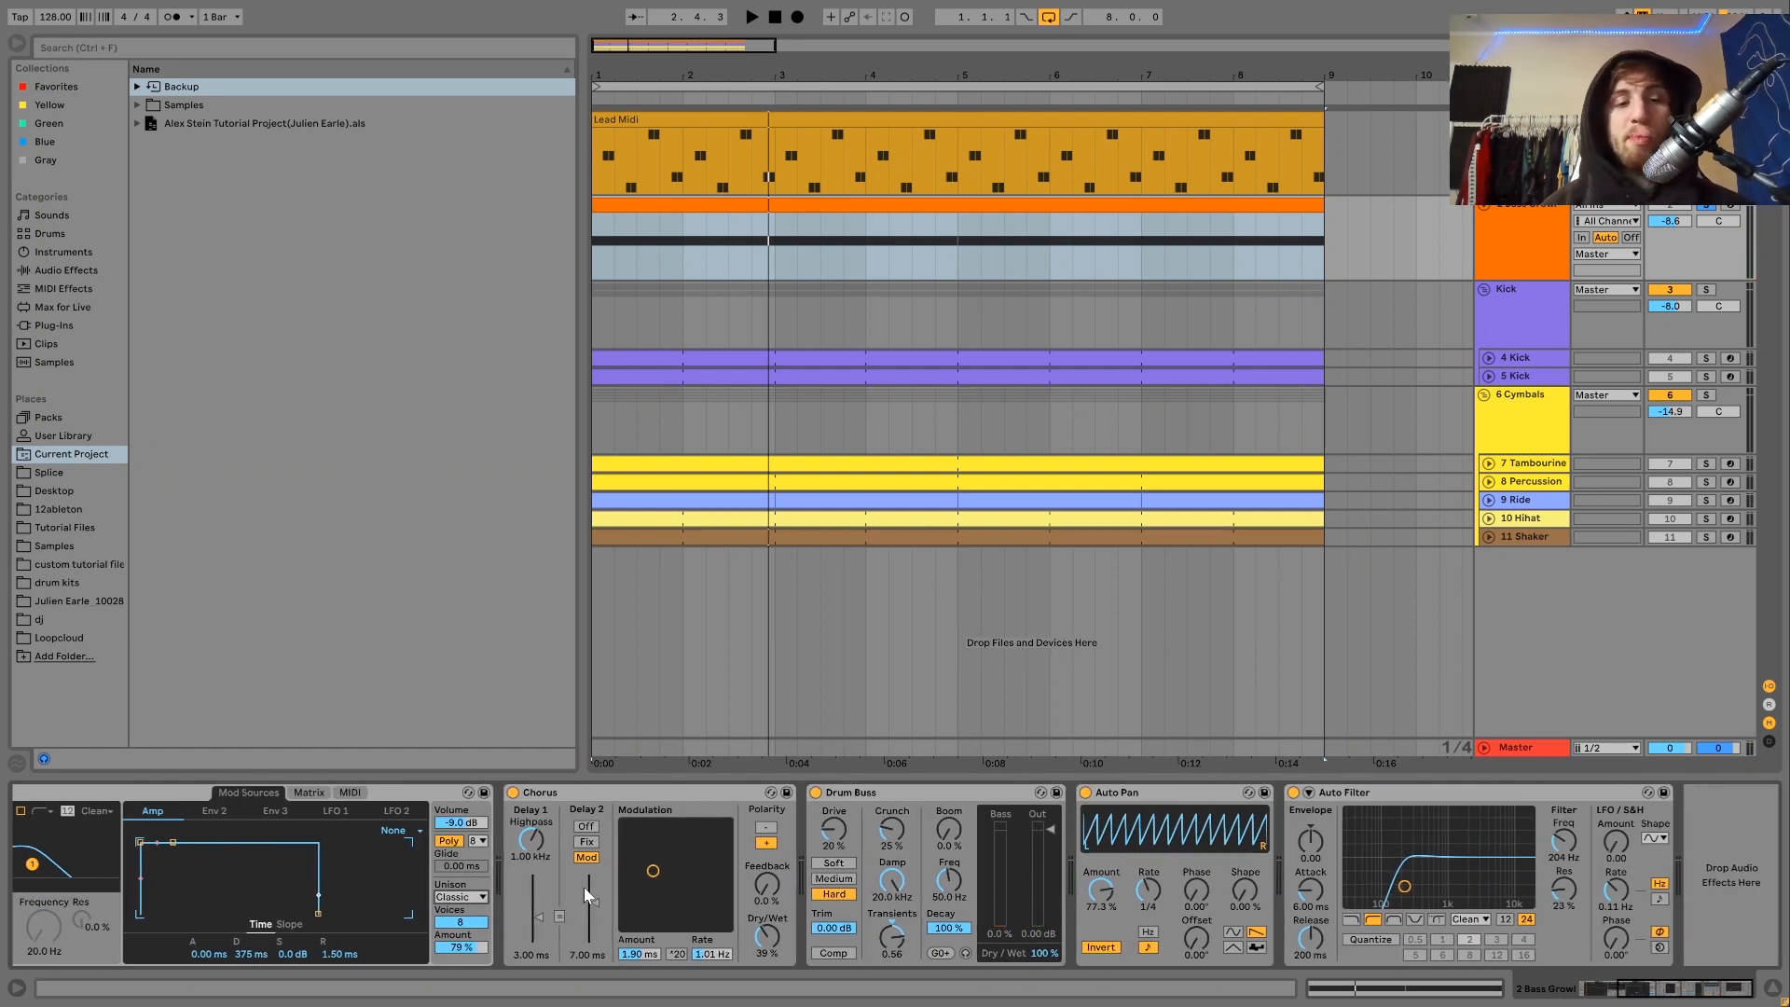
pyautogui.press('space')
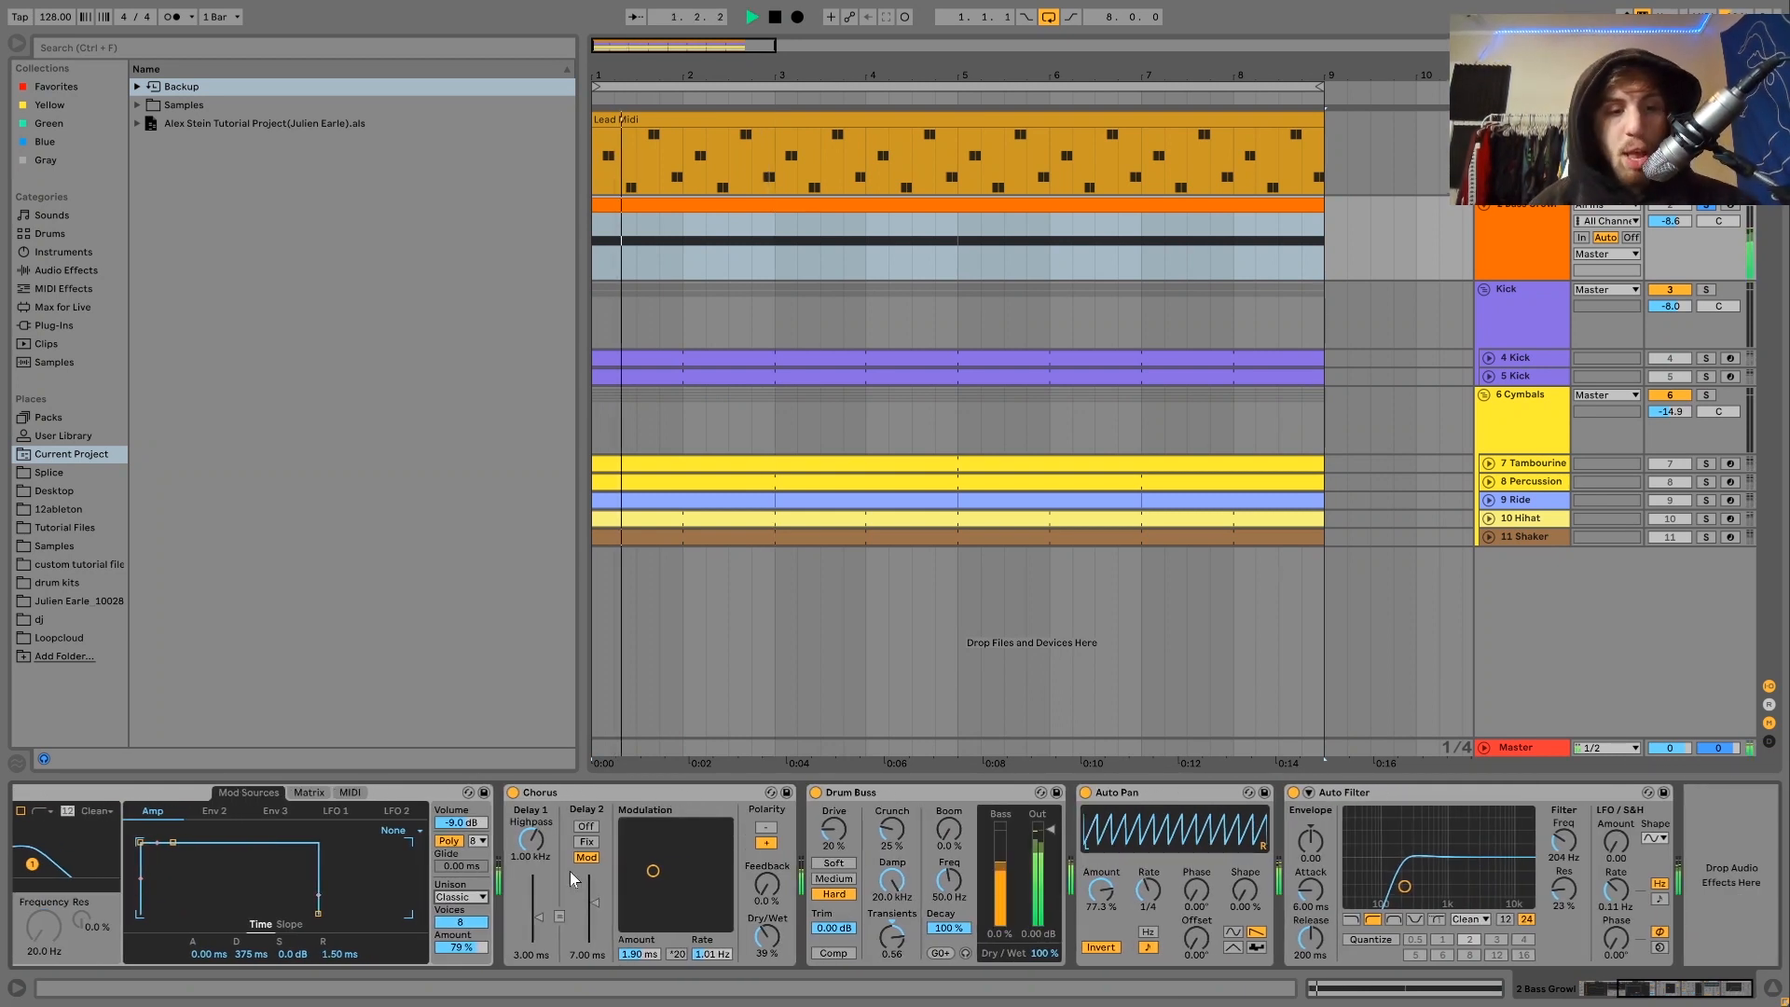
pyautogui.click(512, 792)
pyautogui.click(513, 792)
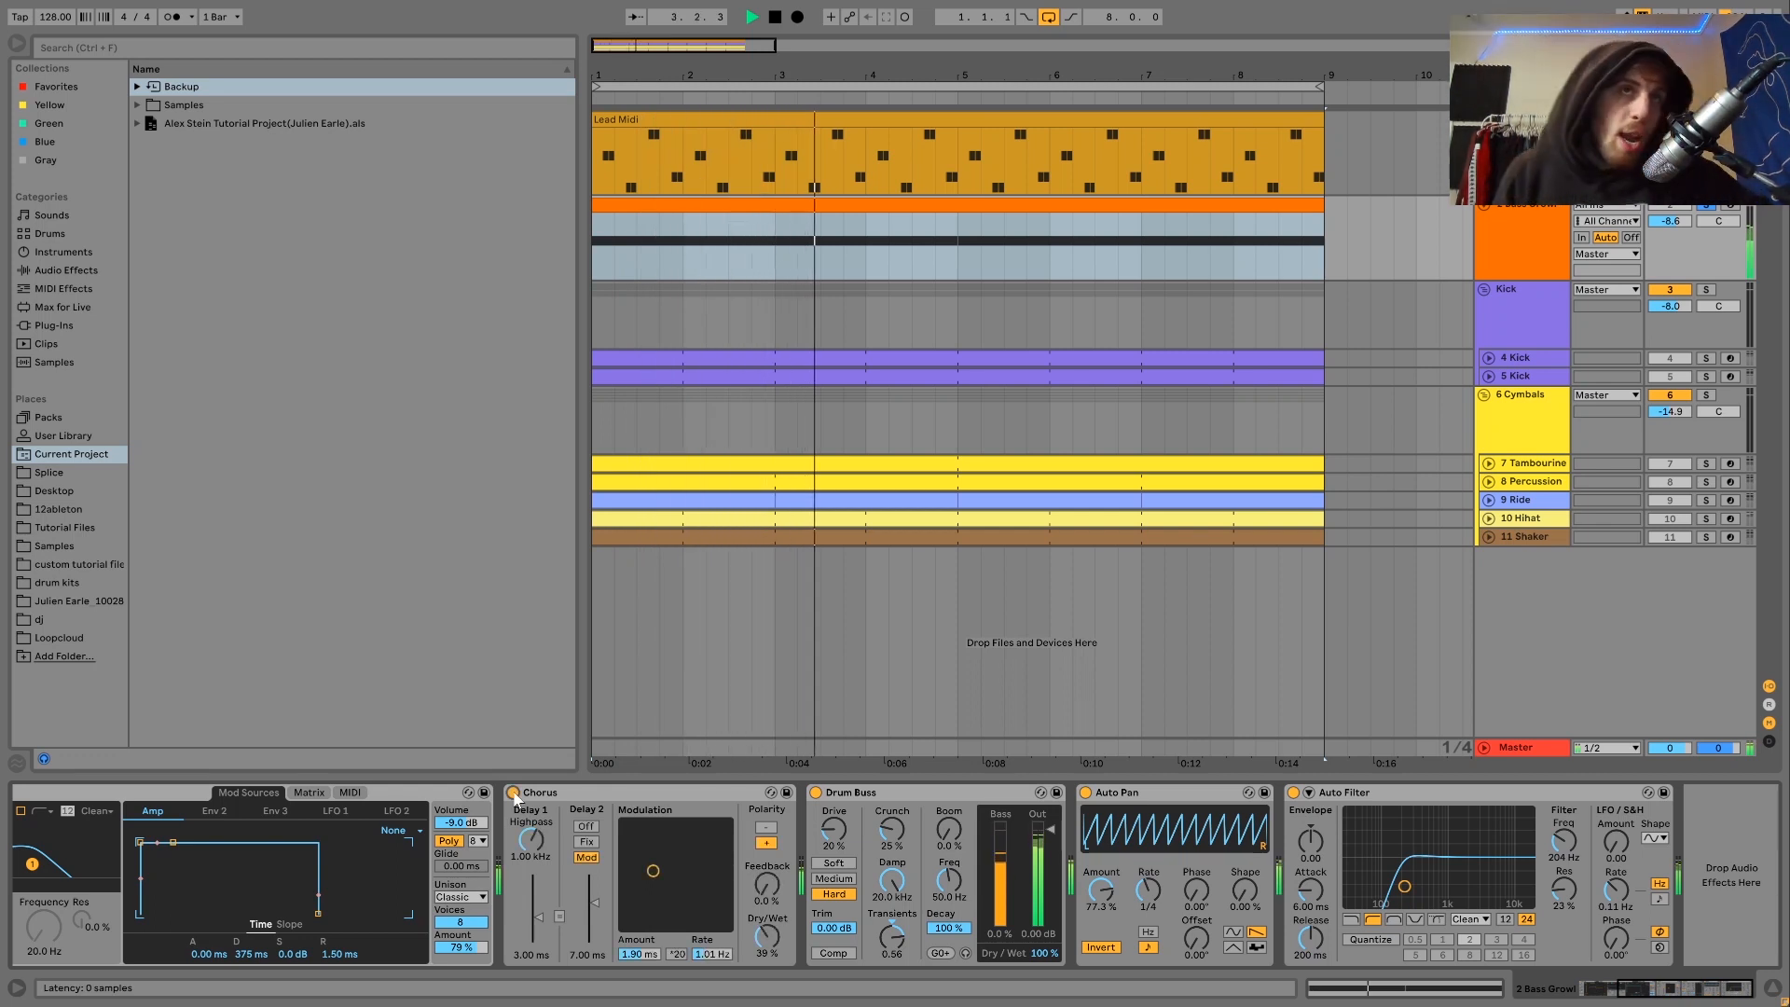
pyautogui.press('space')
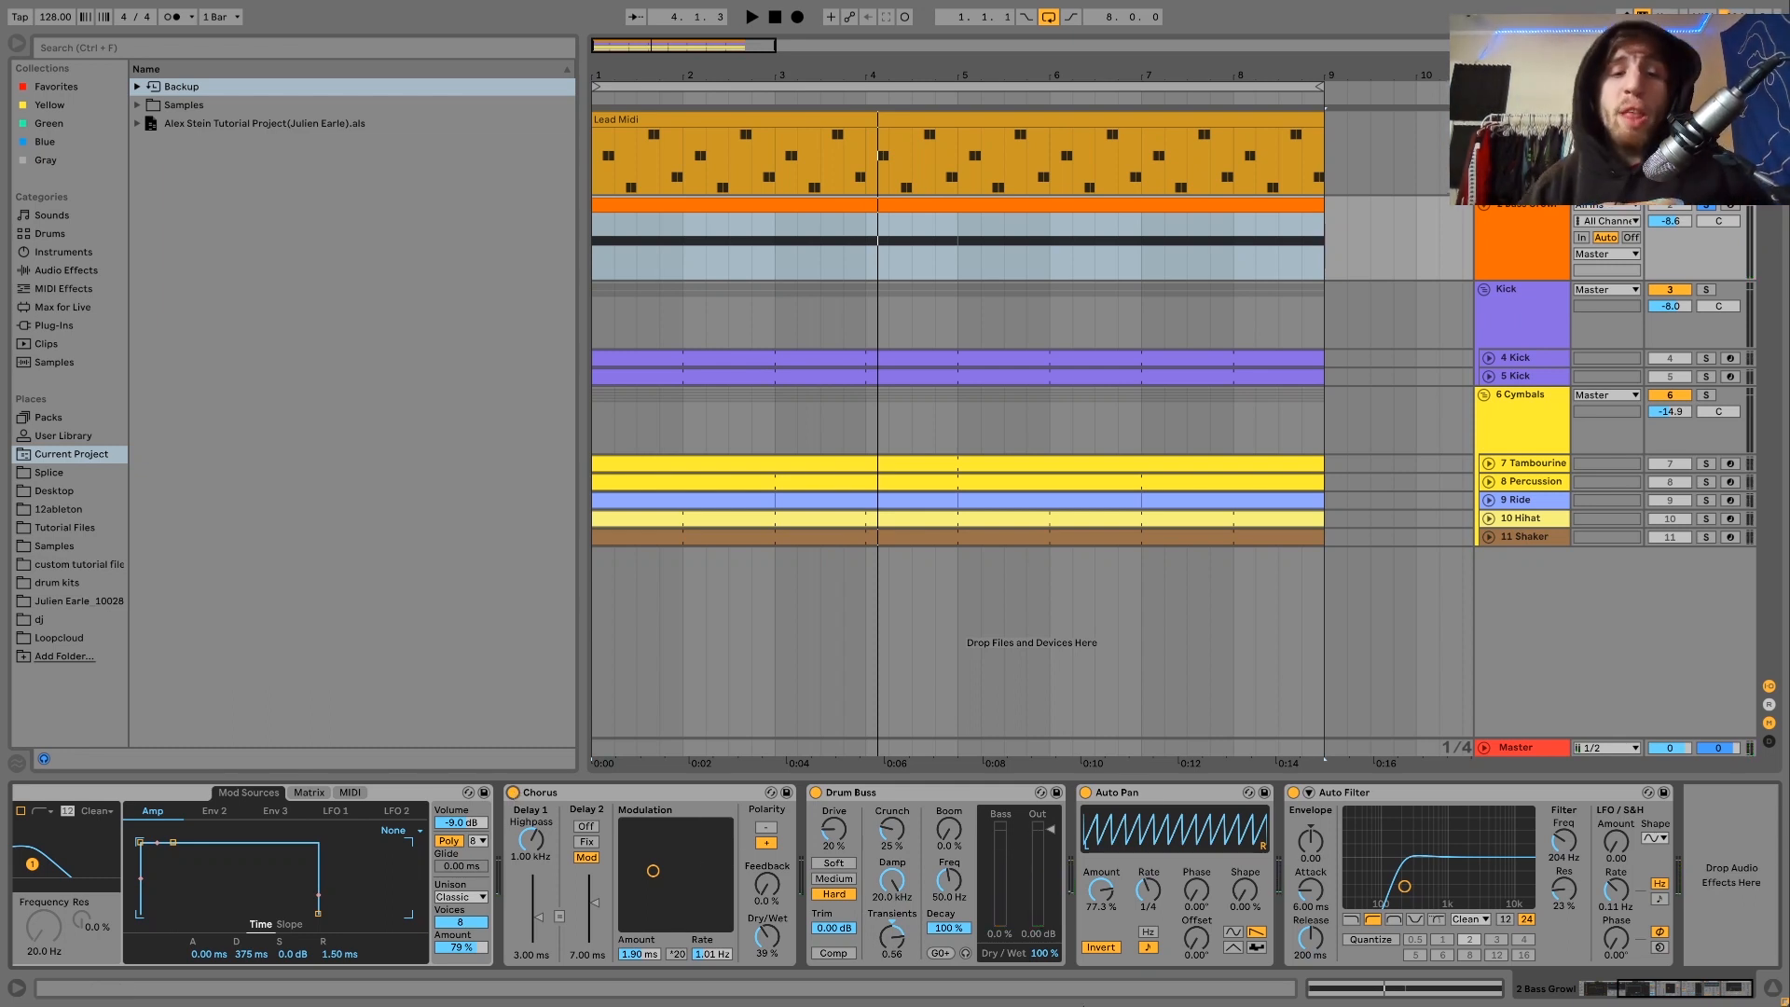
# Step: Audition Bass Growl's Drum Buss and Auto Pan, soloing the Kick group alongside the bass
pyautogui.press('space')
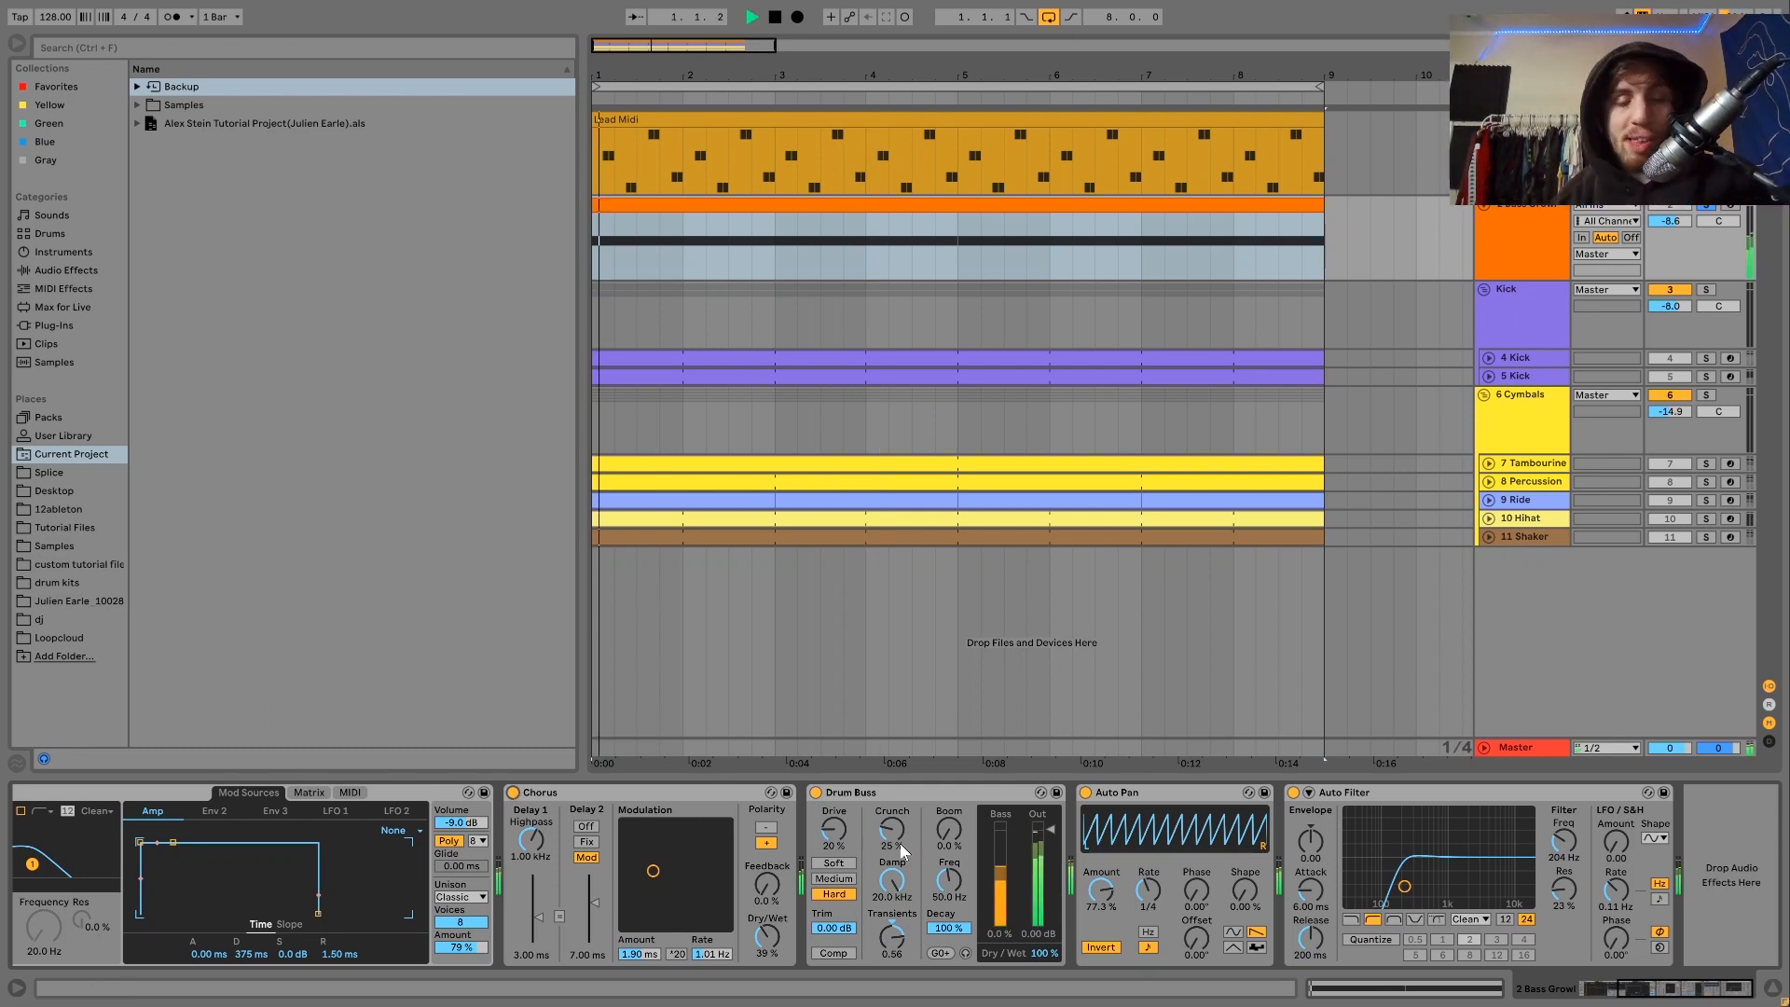
pyautogui.press('space')
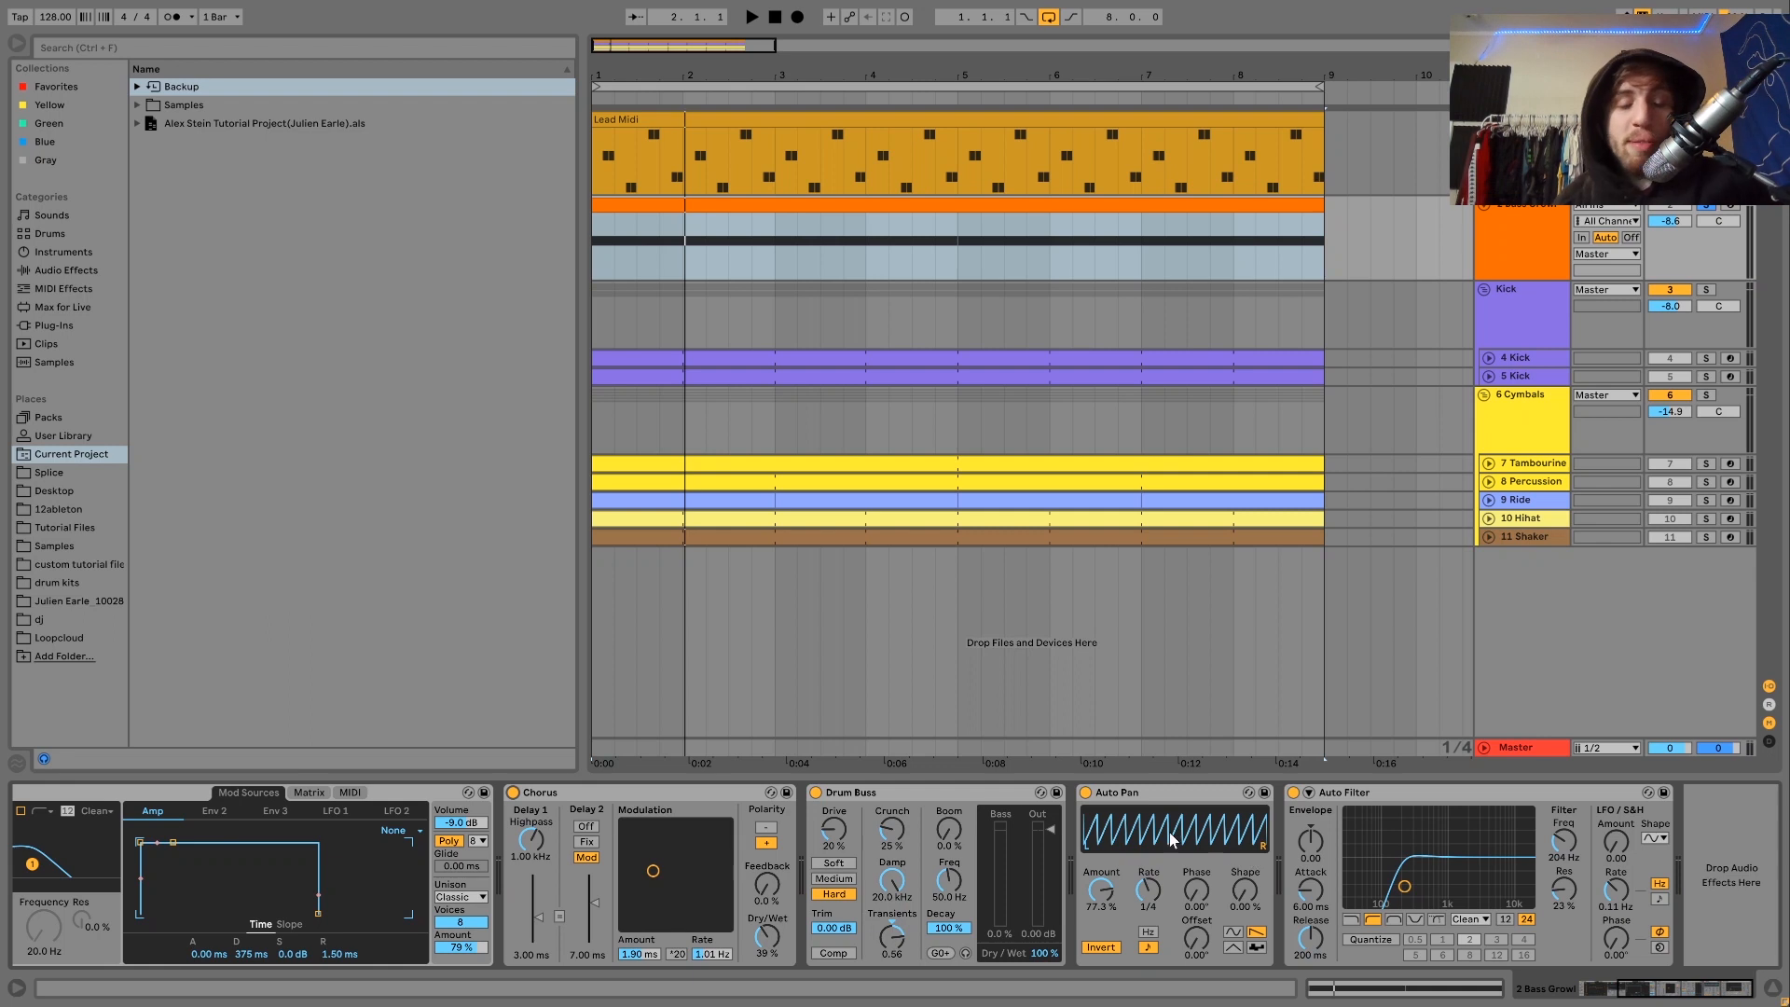
pyautogui.press('space')
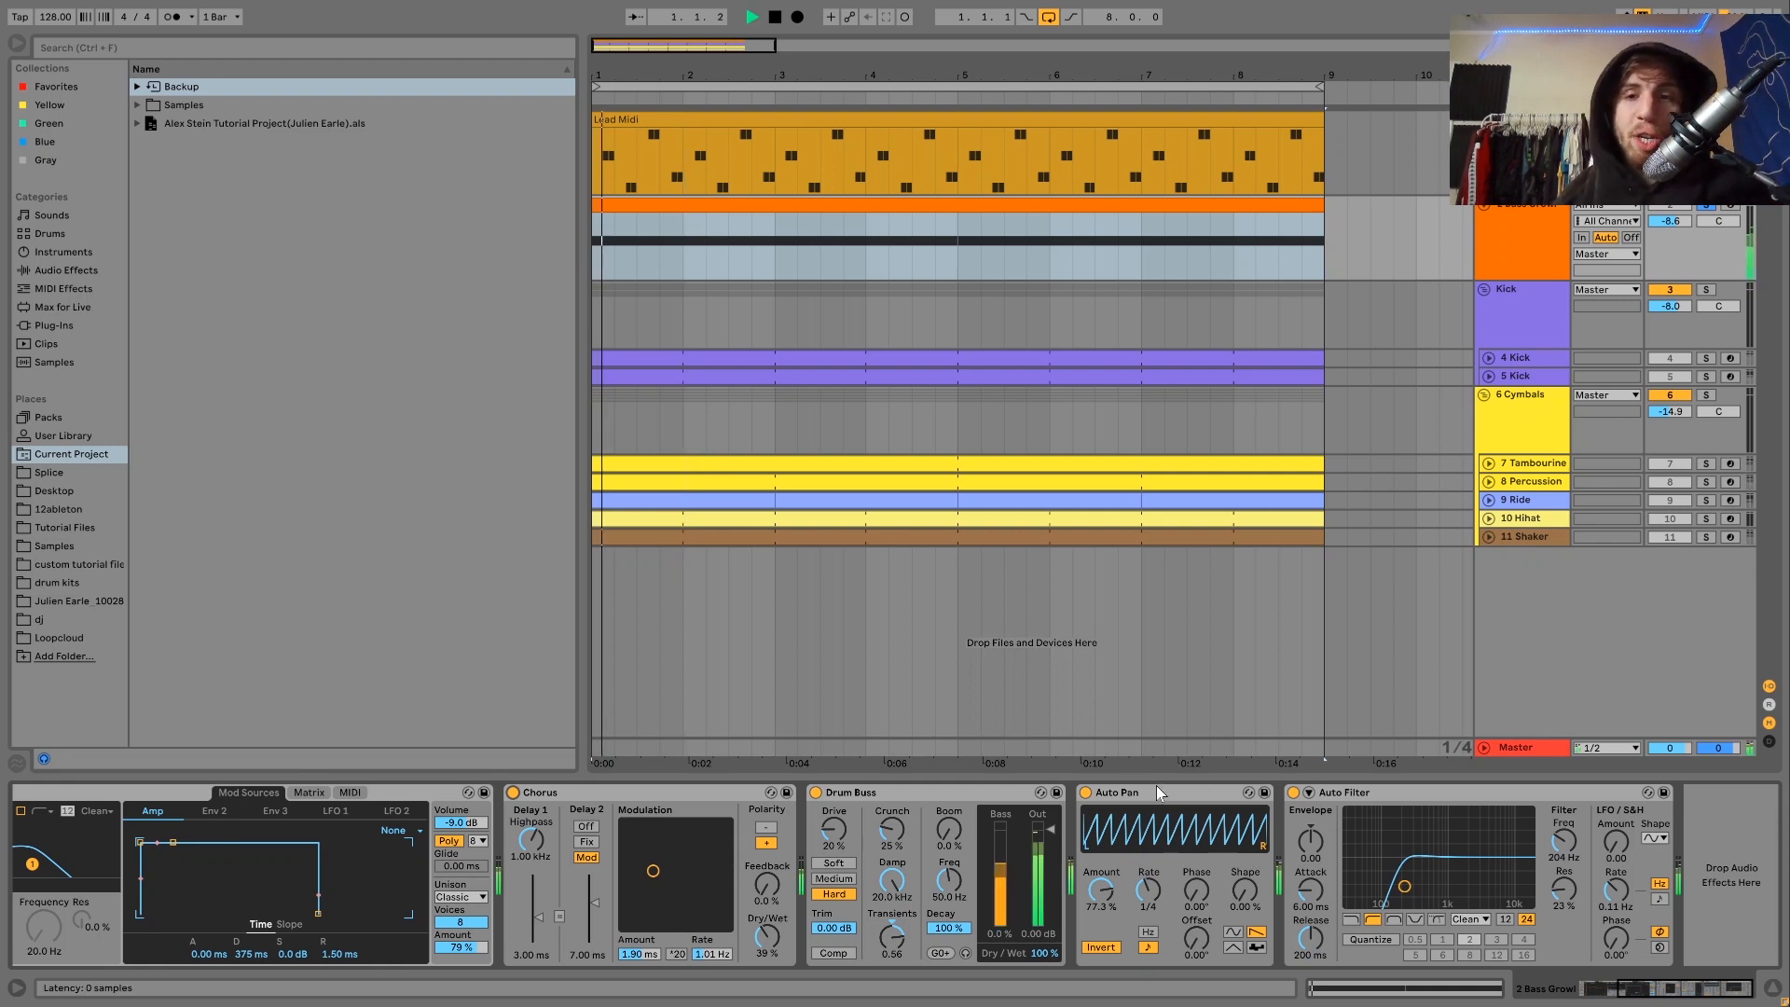
pyautogui.click(1705, 290)
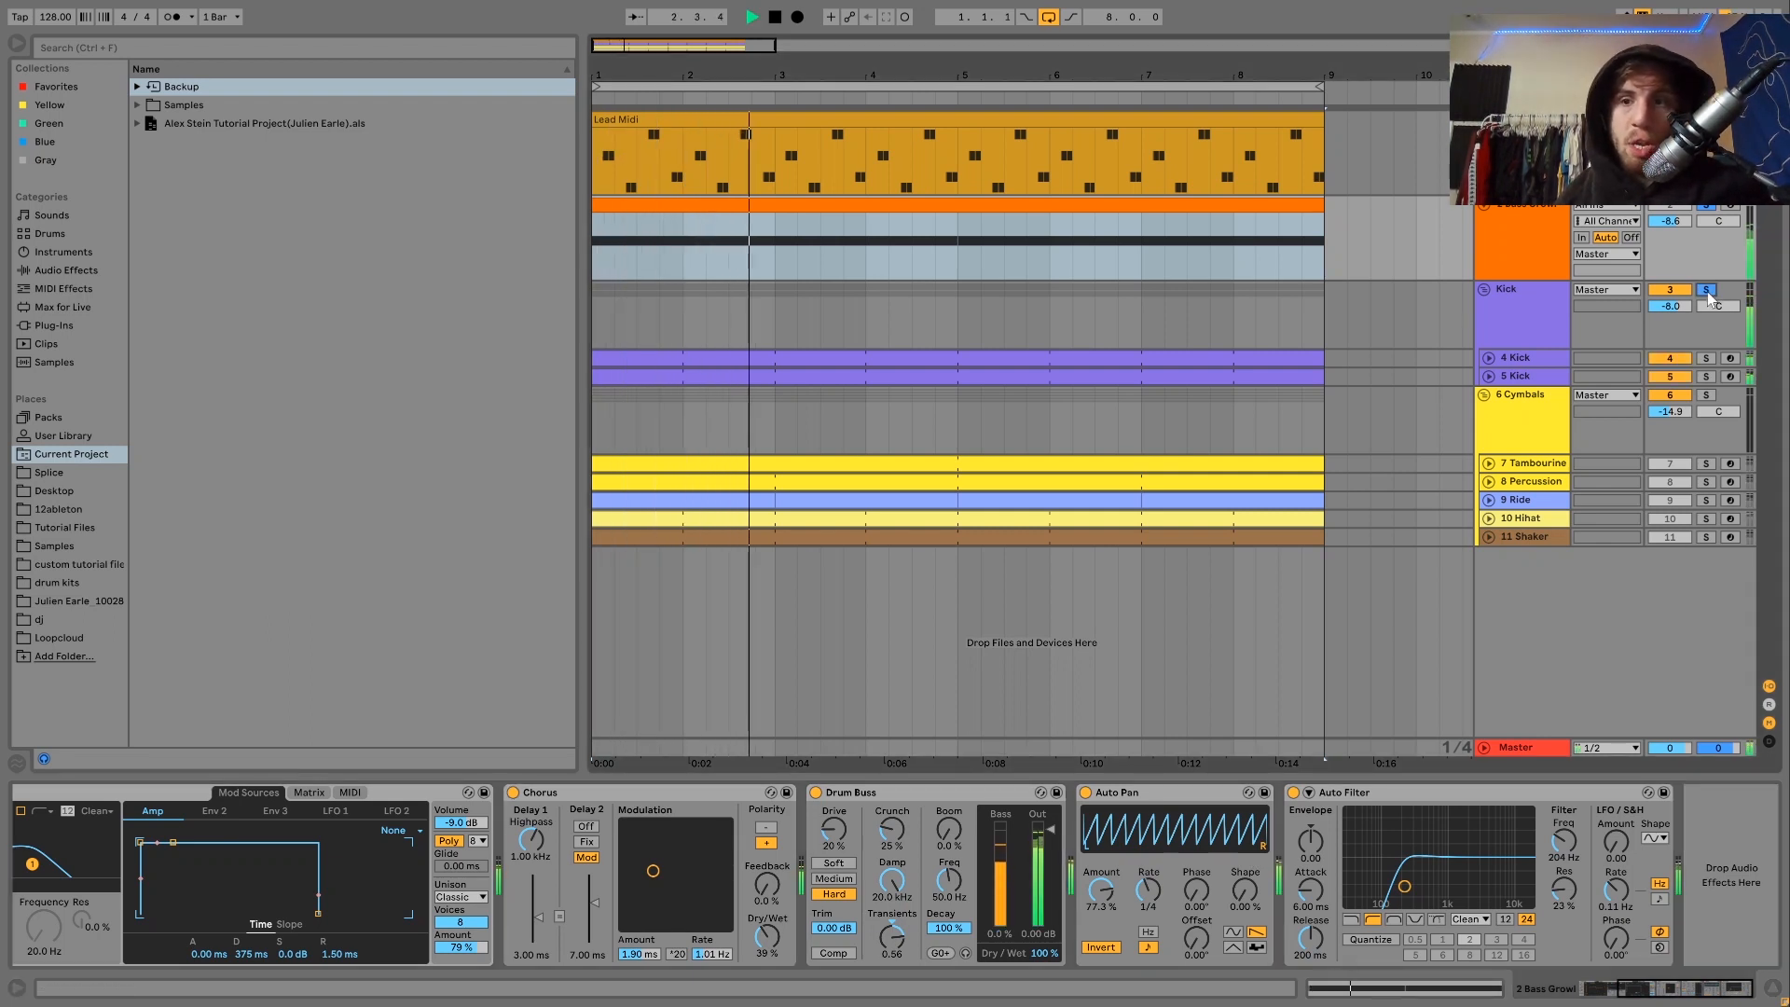
pyautogui.click(1706, 290)
pyautogui.press('space')
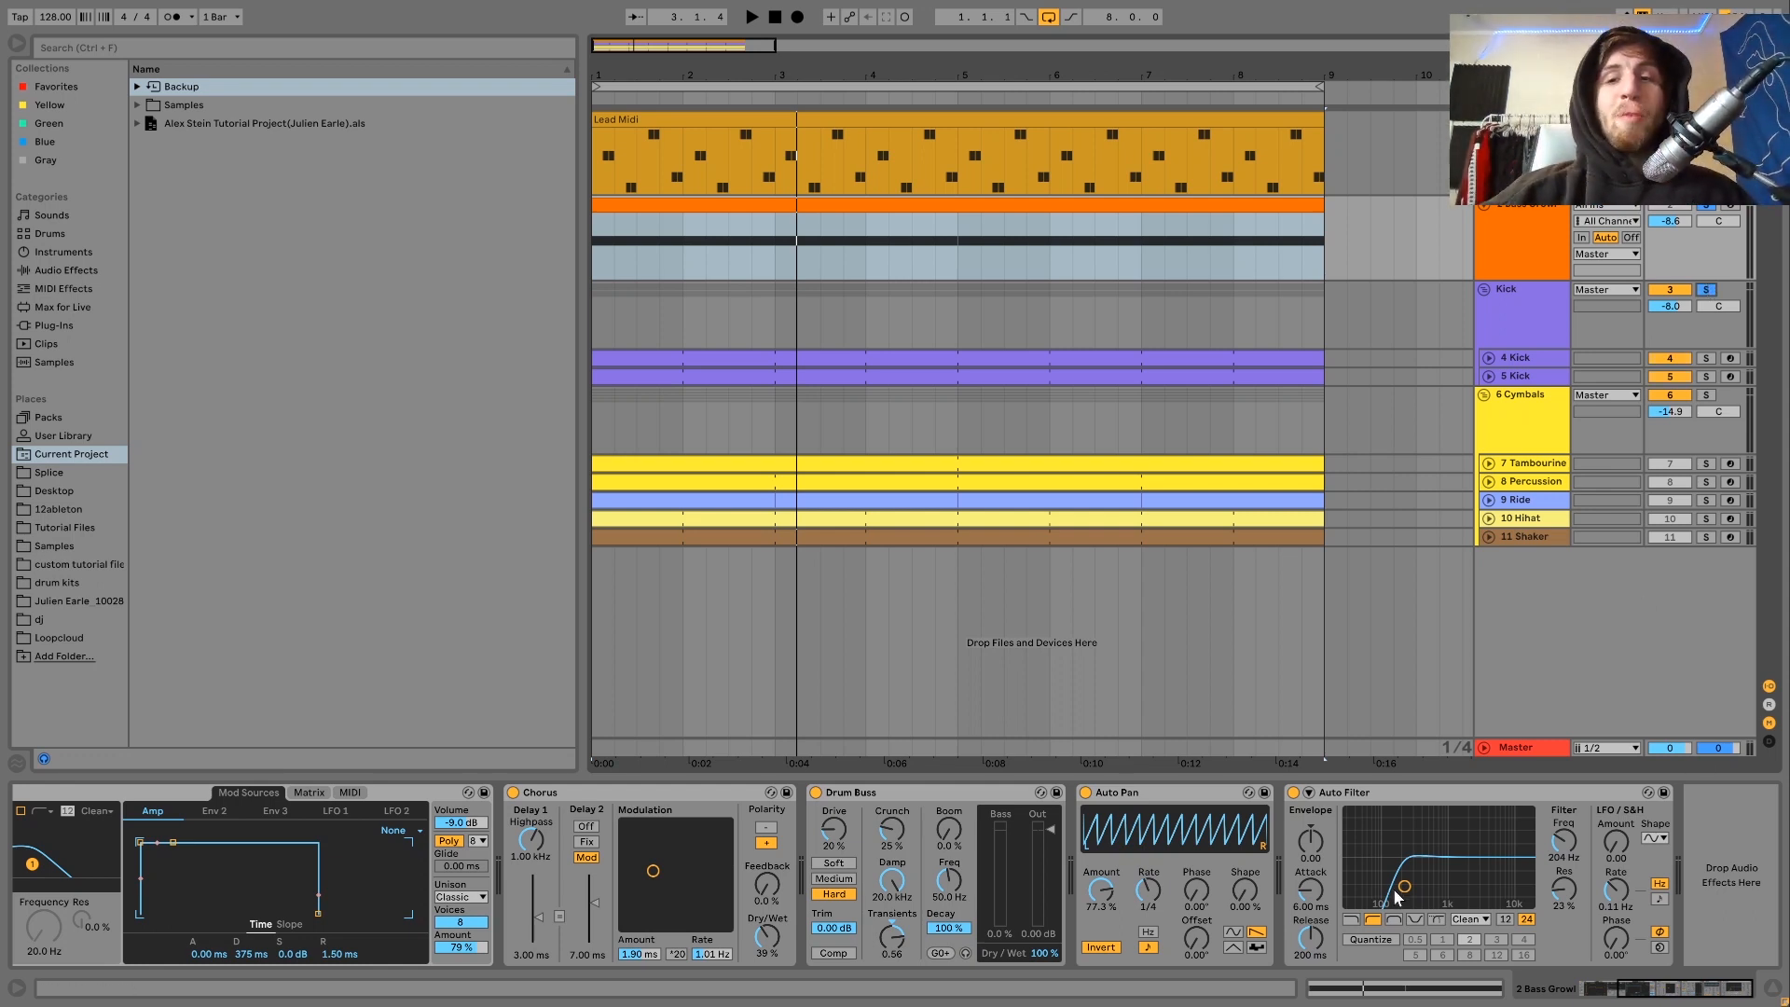
# Step: Compare the bass with and without the soloed Kick group during playback
pyautogui.press('space')
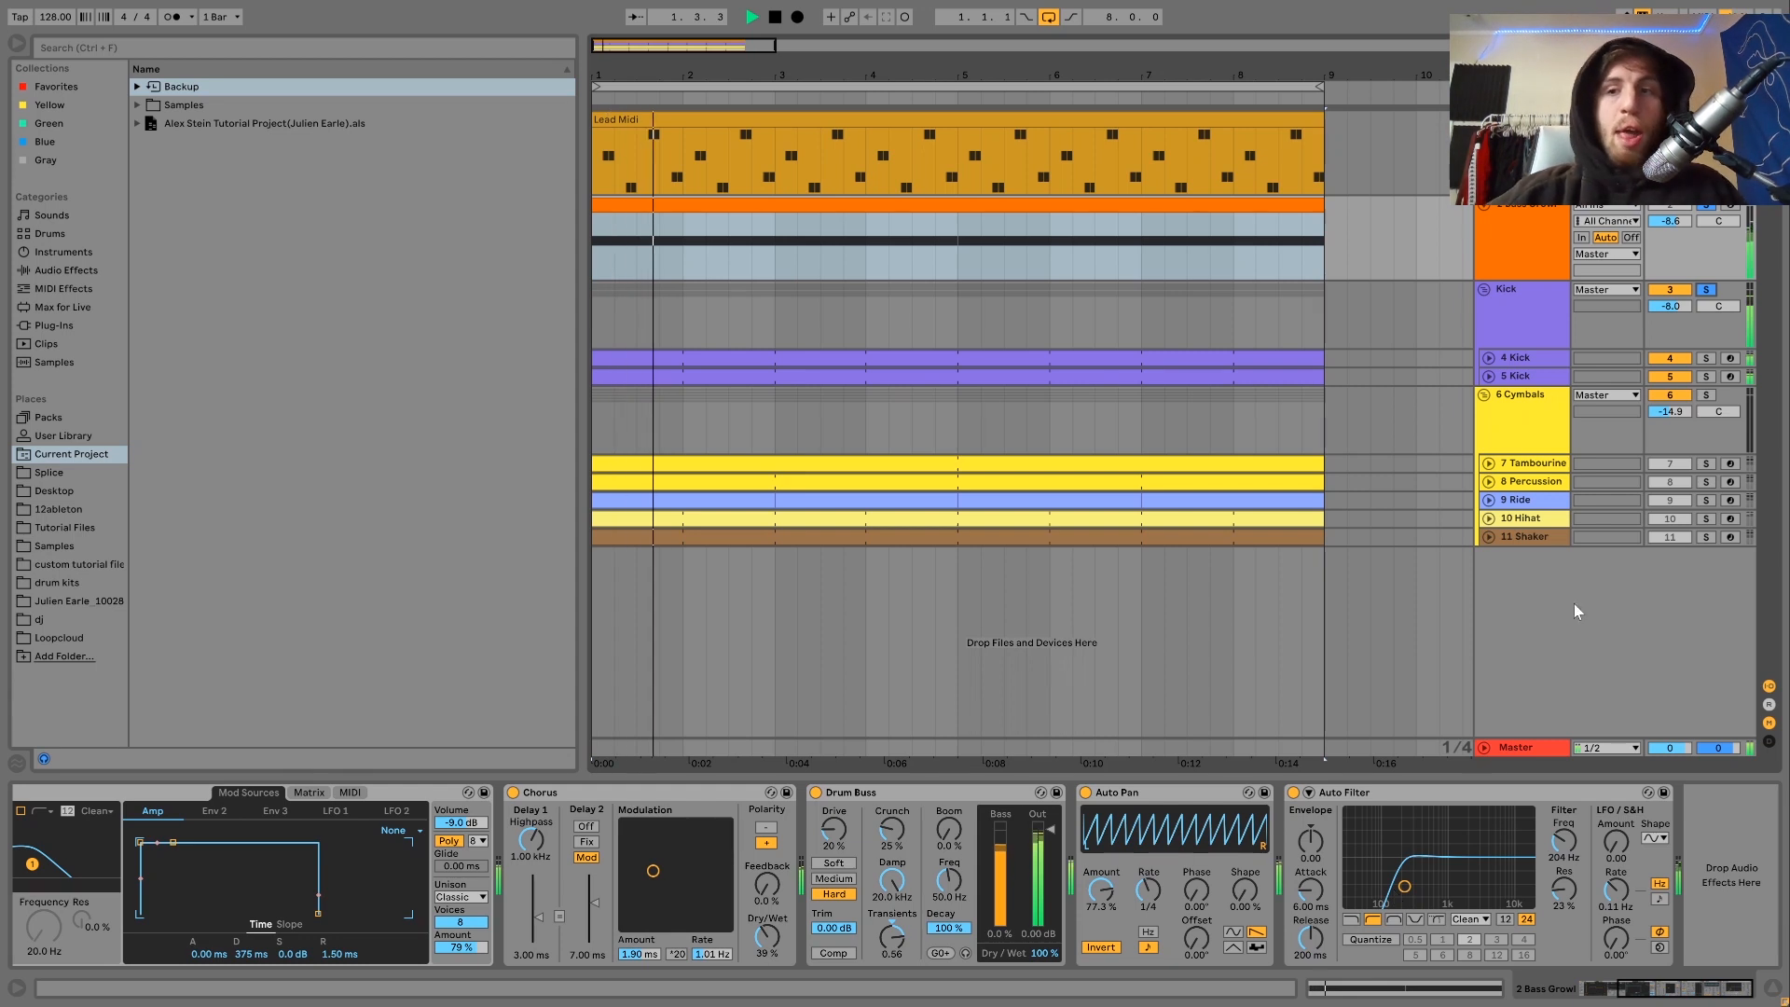
pyautogui.press('space')
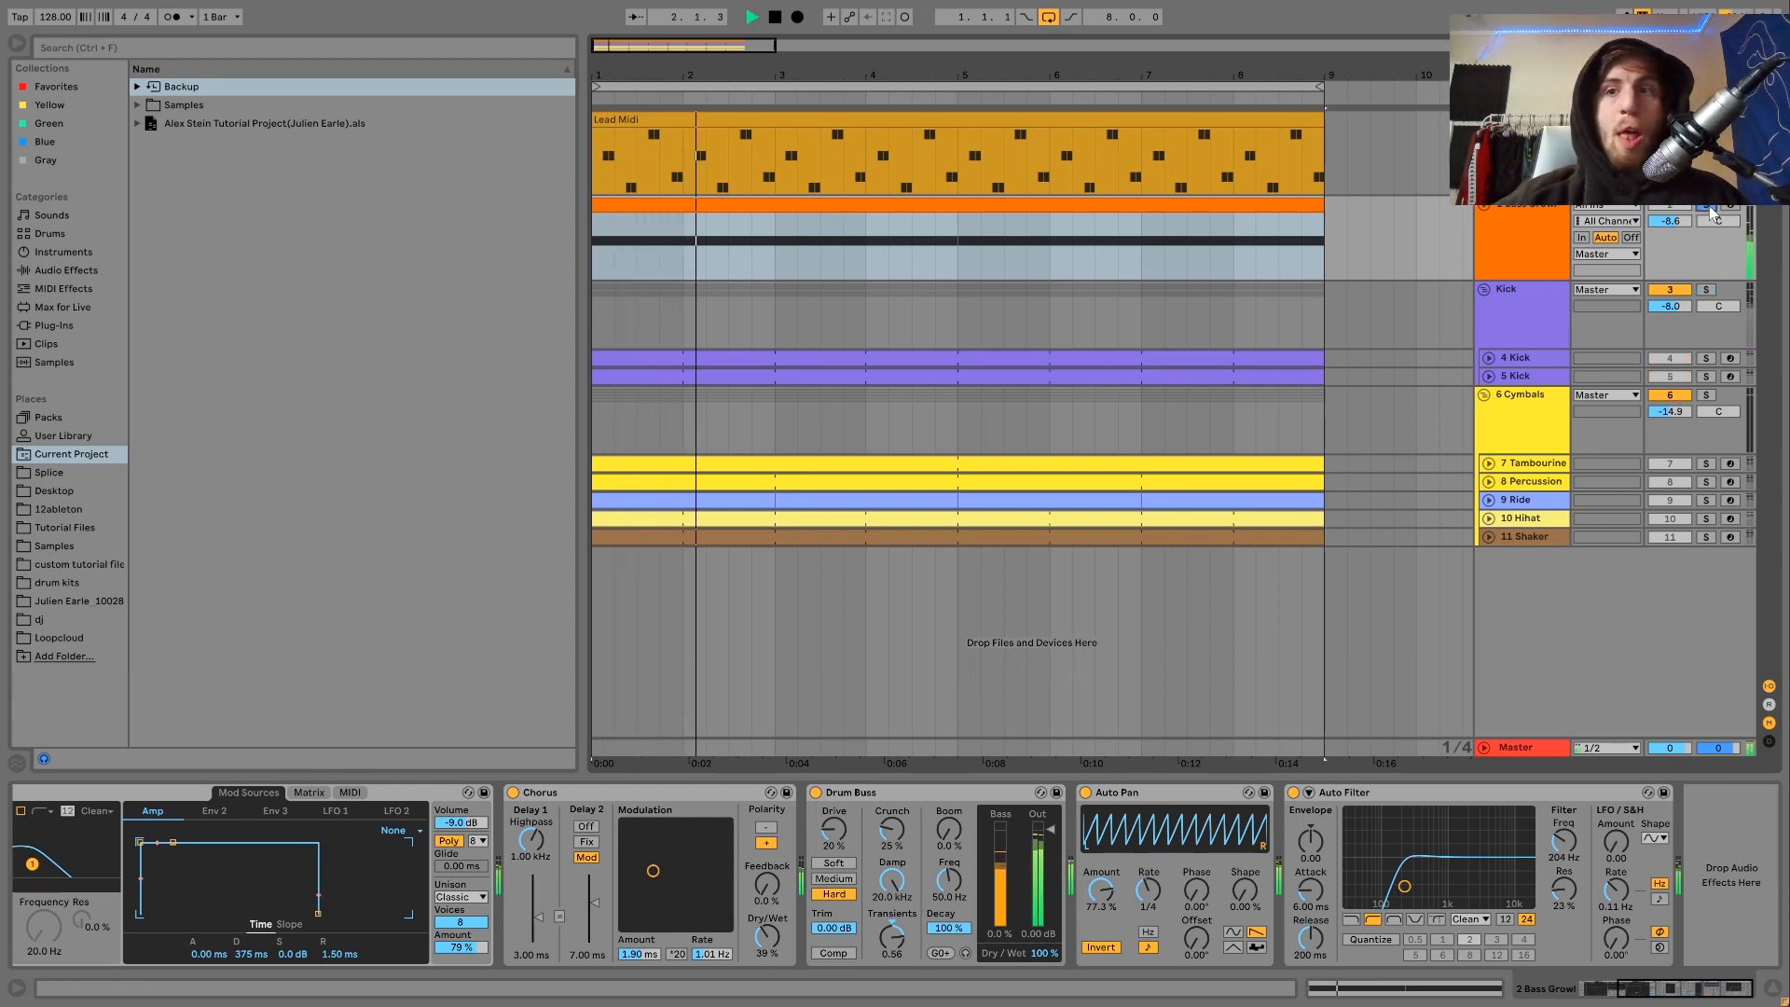
pyautogui.press('space')
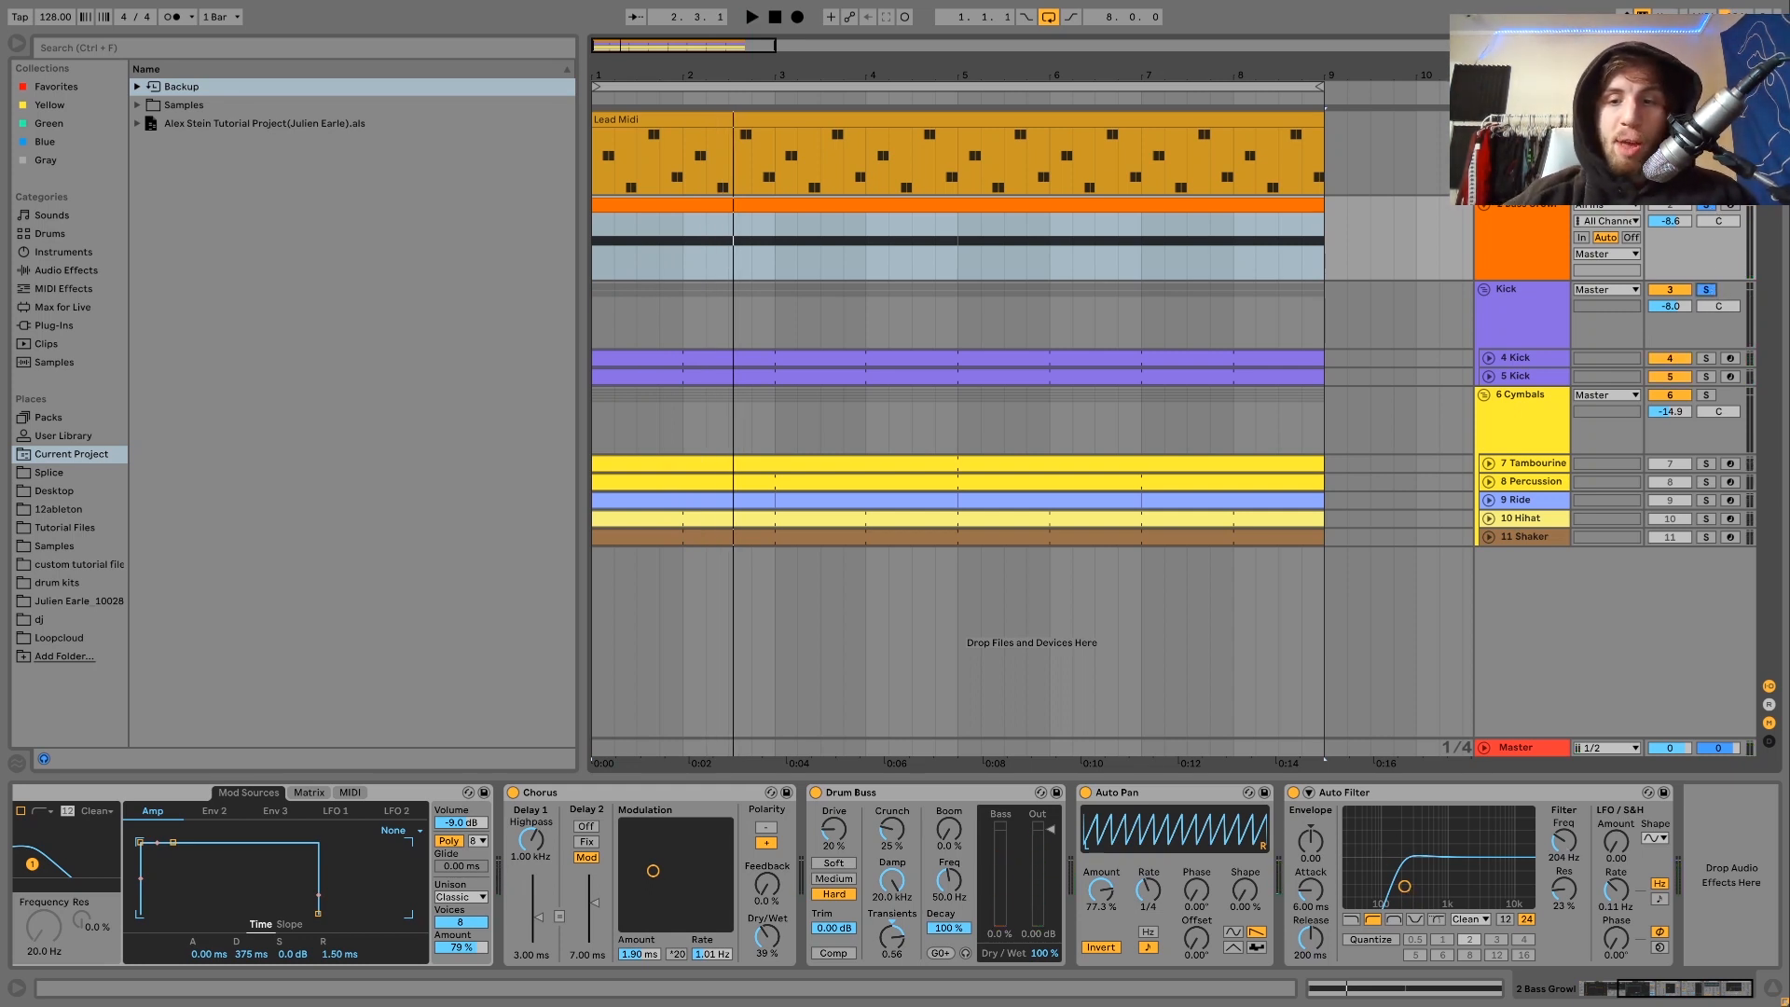
# Step: Audition Bass Growl's Auto Filter frequency at about 121 Hz and 238 Hz with the kick, and set it to 203 Hz
pyautogui.moveTo(1566, 849); pyautogui.dragTo(1569, 851)
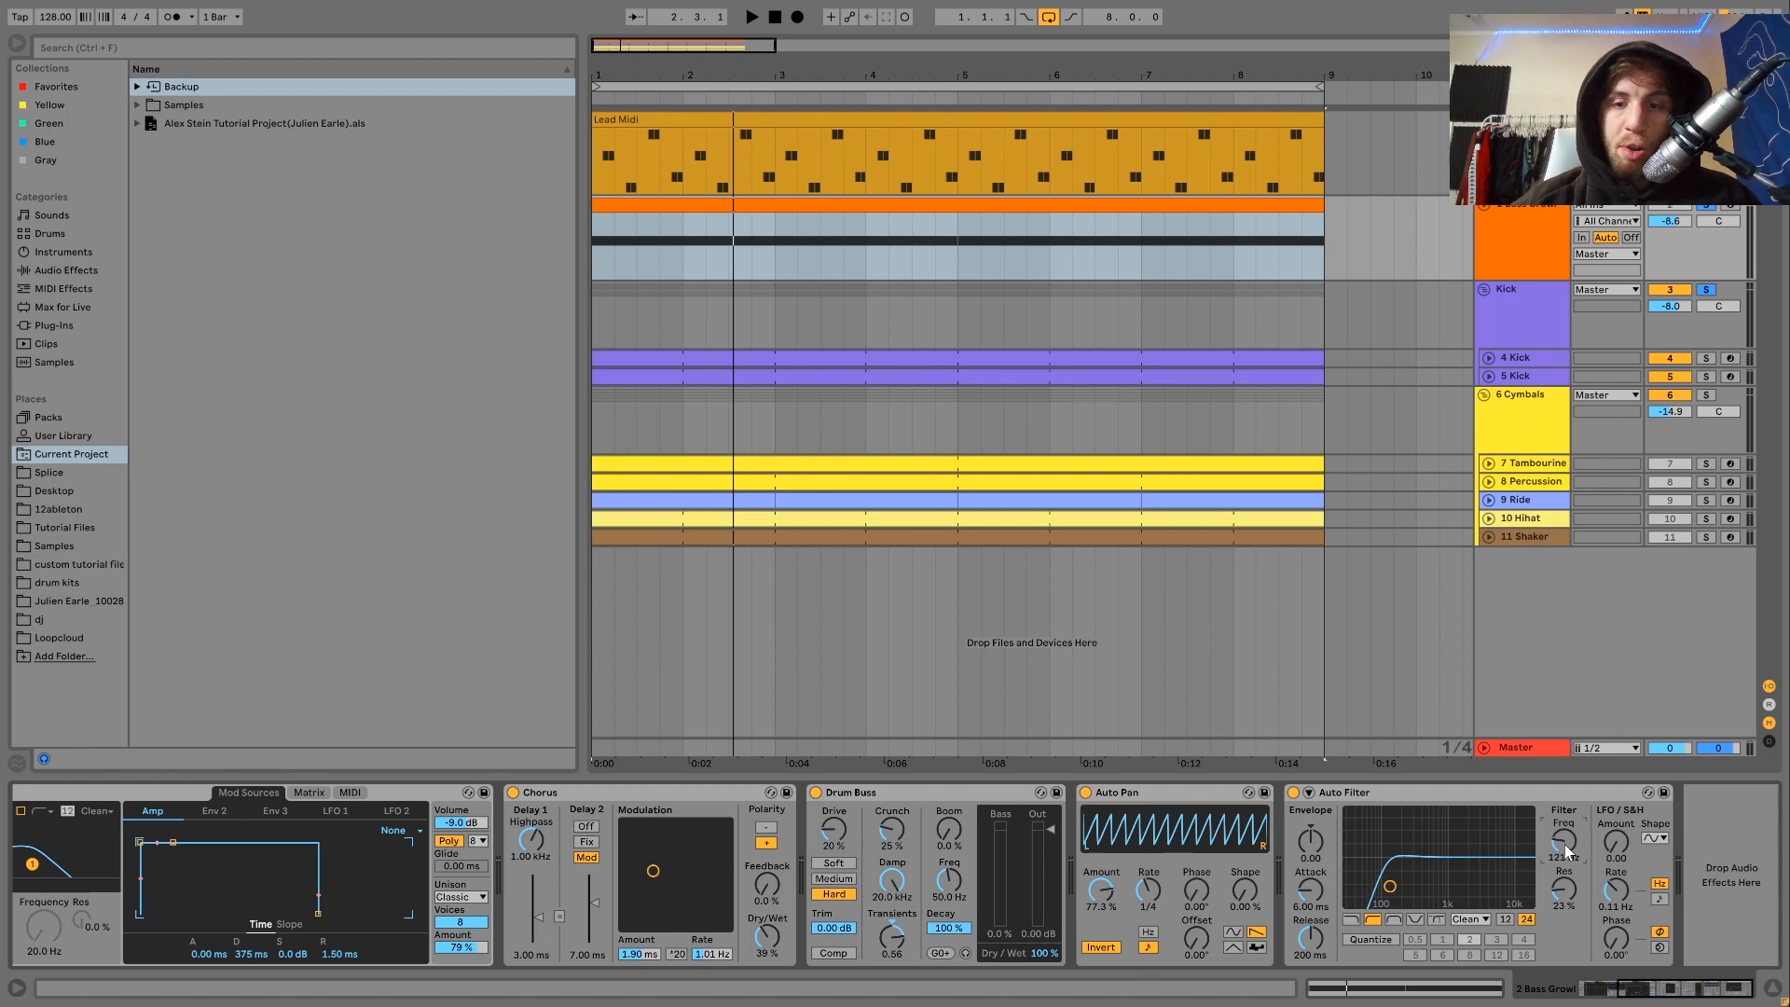
pyautogui.press('space')
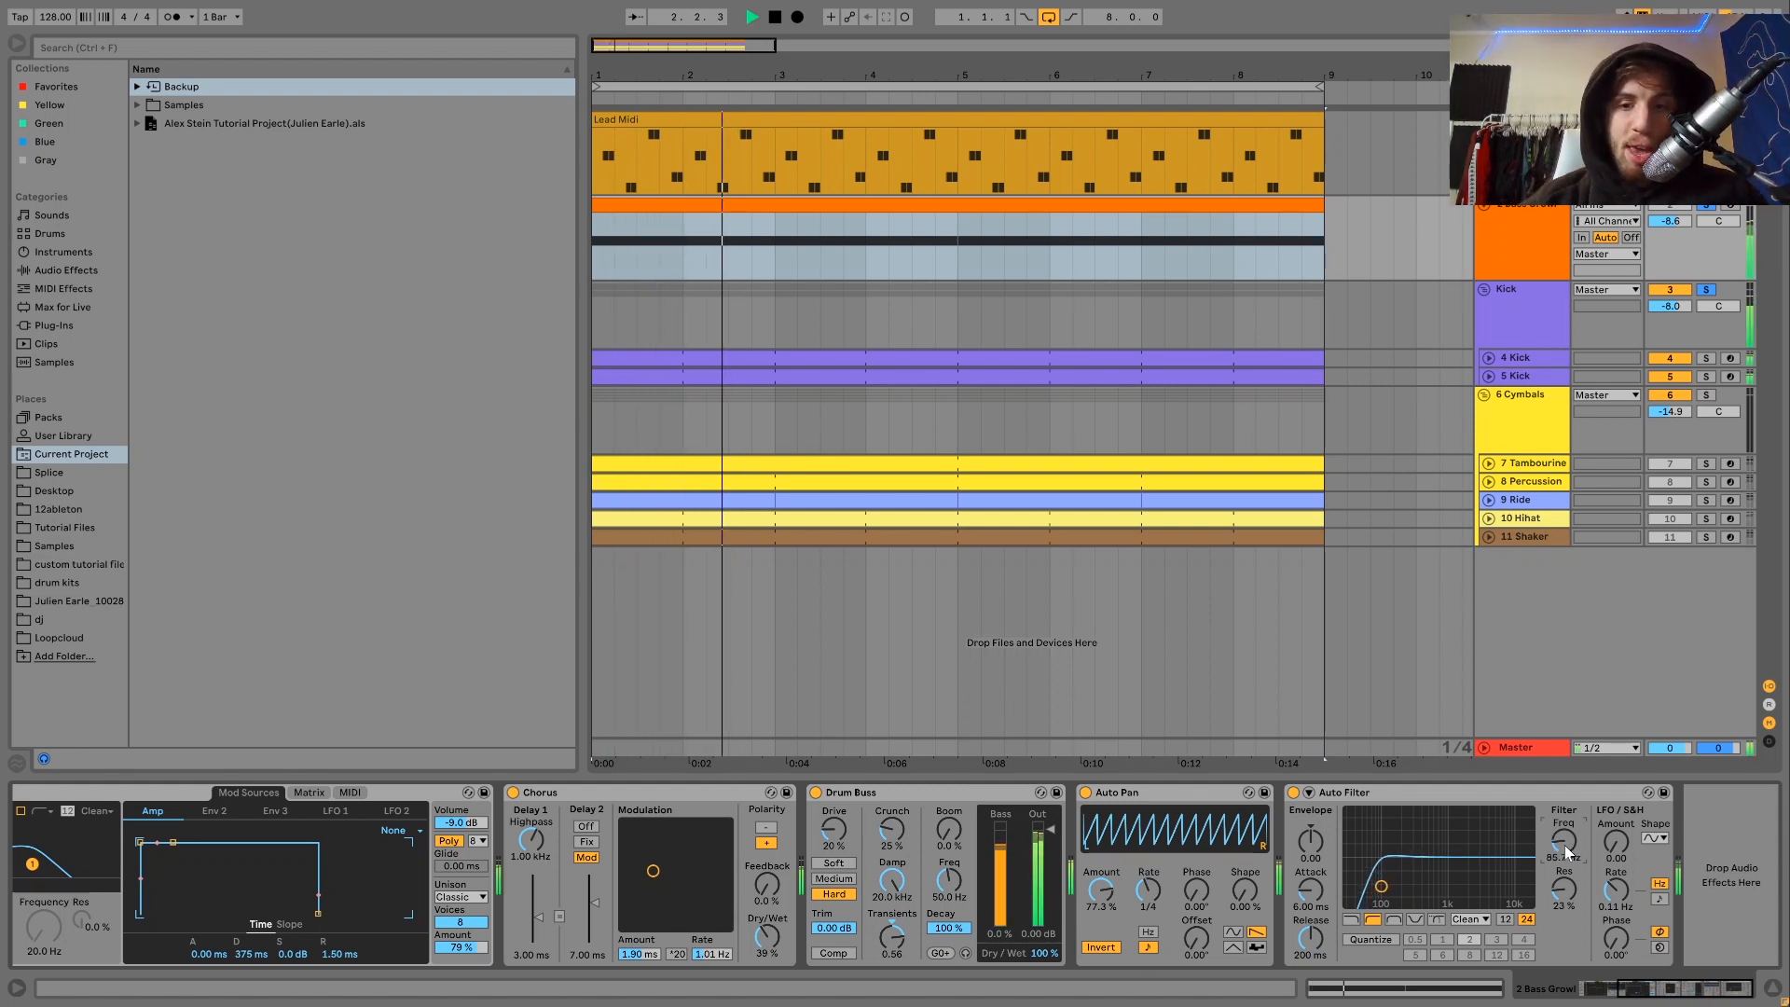
pyautogui.press('space')
pyautogui.moveTo(1564, 841); pyautogui.dragTo(1564, 843)
pyautogui.press('space')
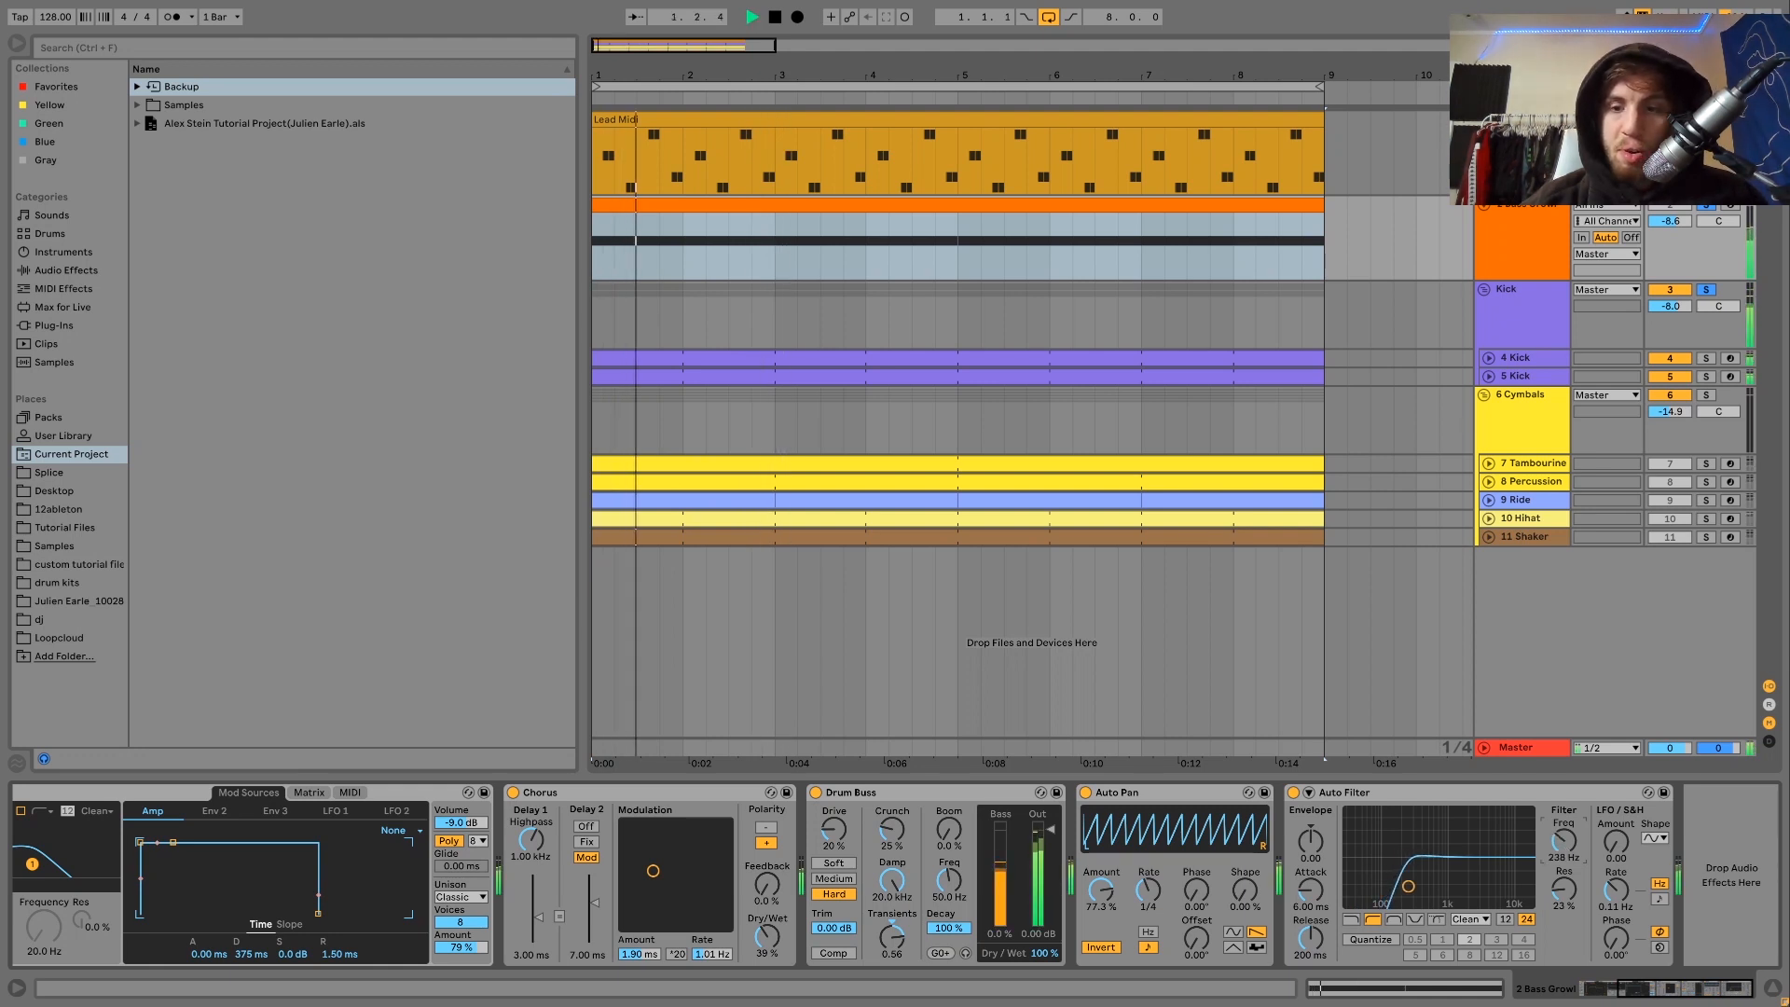
pyautogui.press('space')
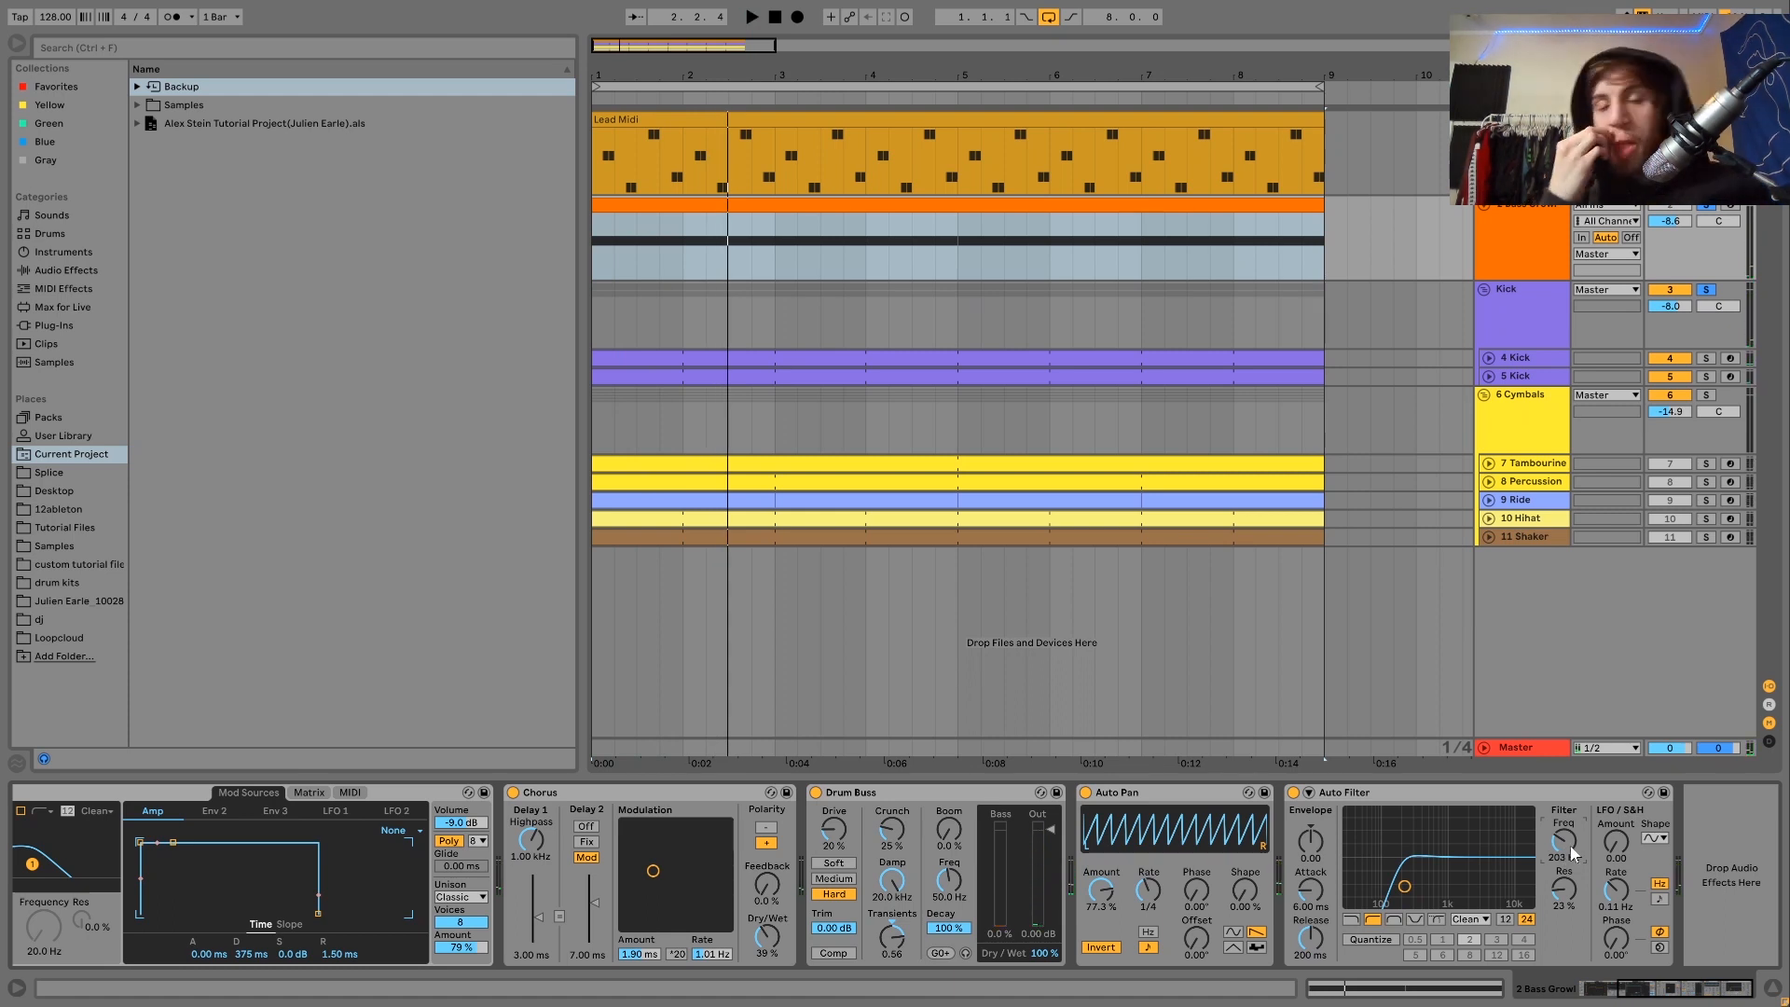
# Step: Set Bass Growl's Auto Filter frequency to 228 Hz while playing the bass together with the Kick group
pyautogui.press('space')
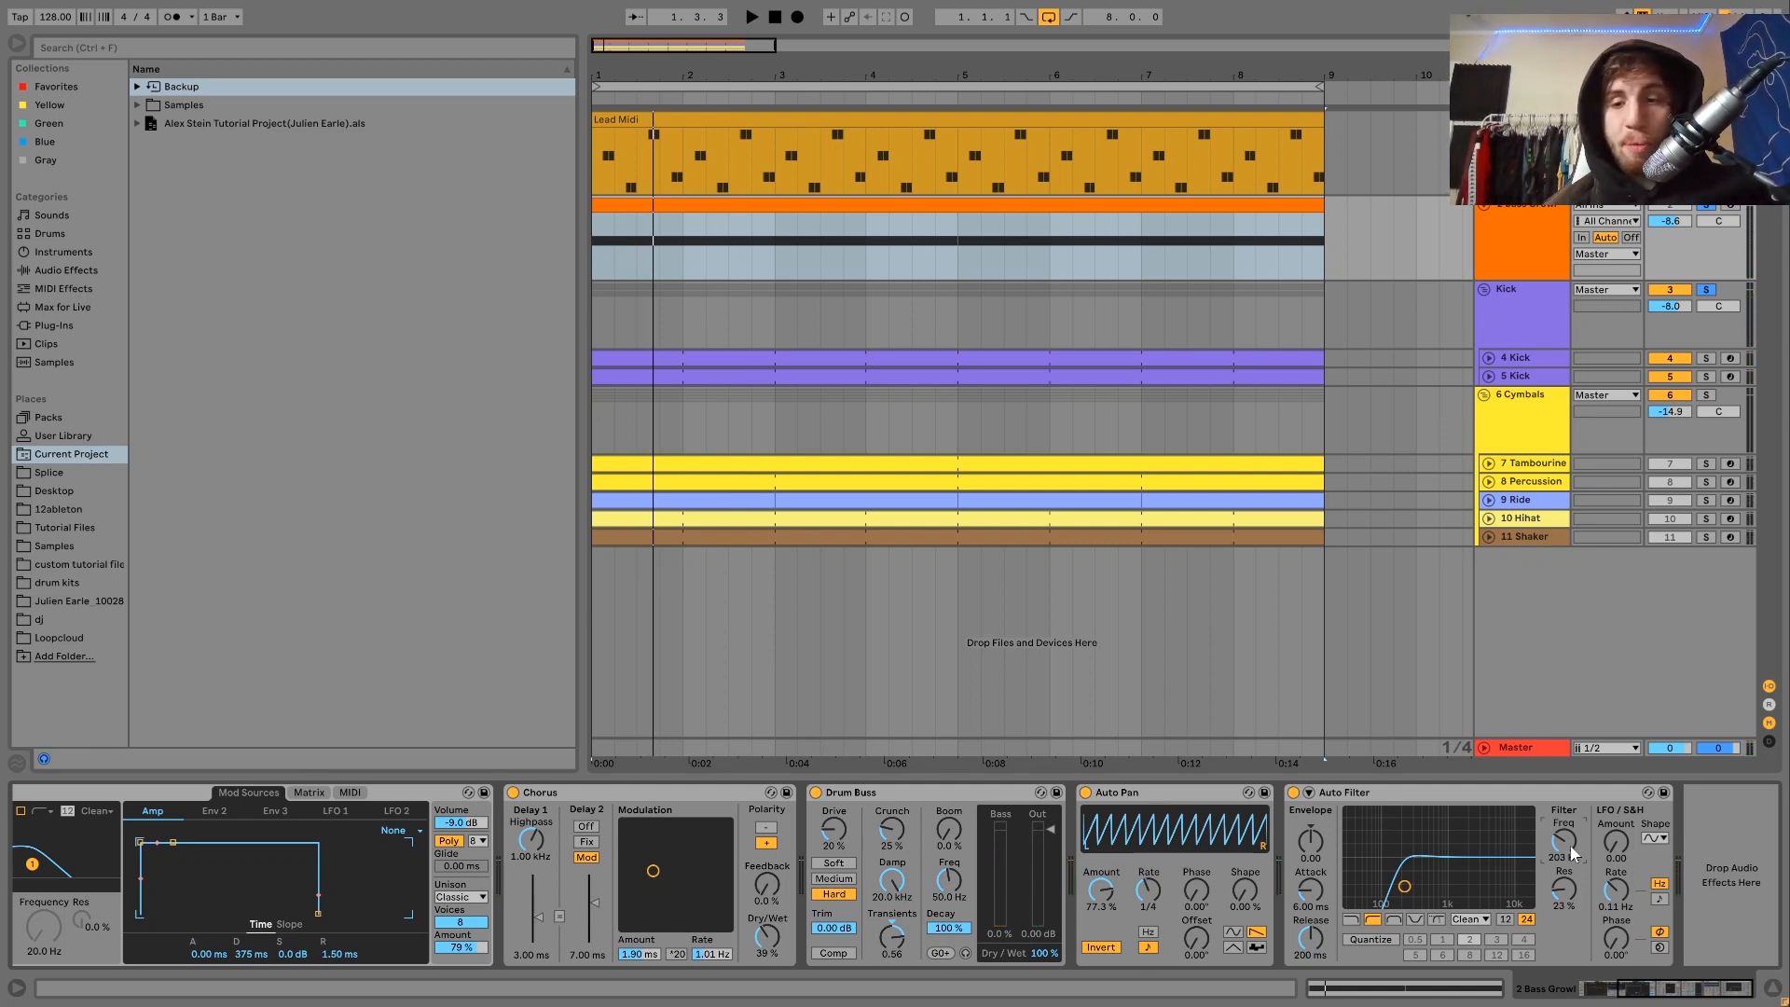
pyautogui.press('space')
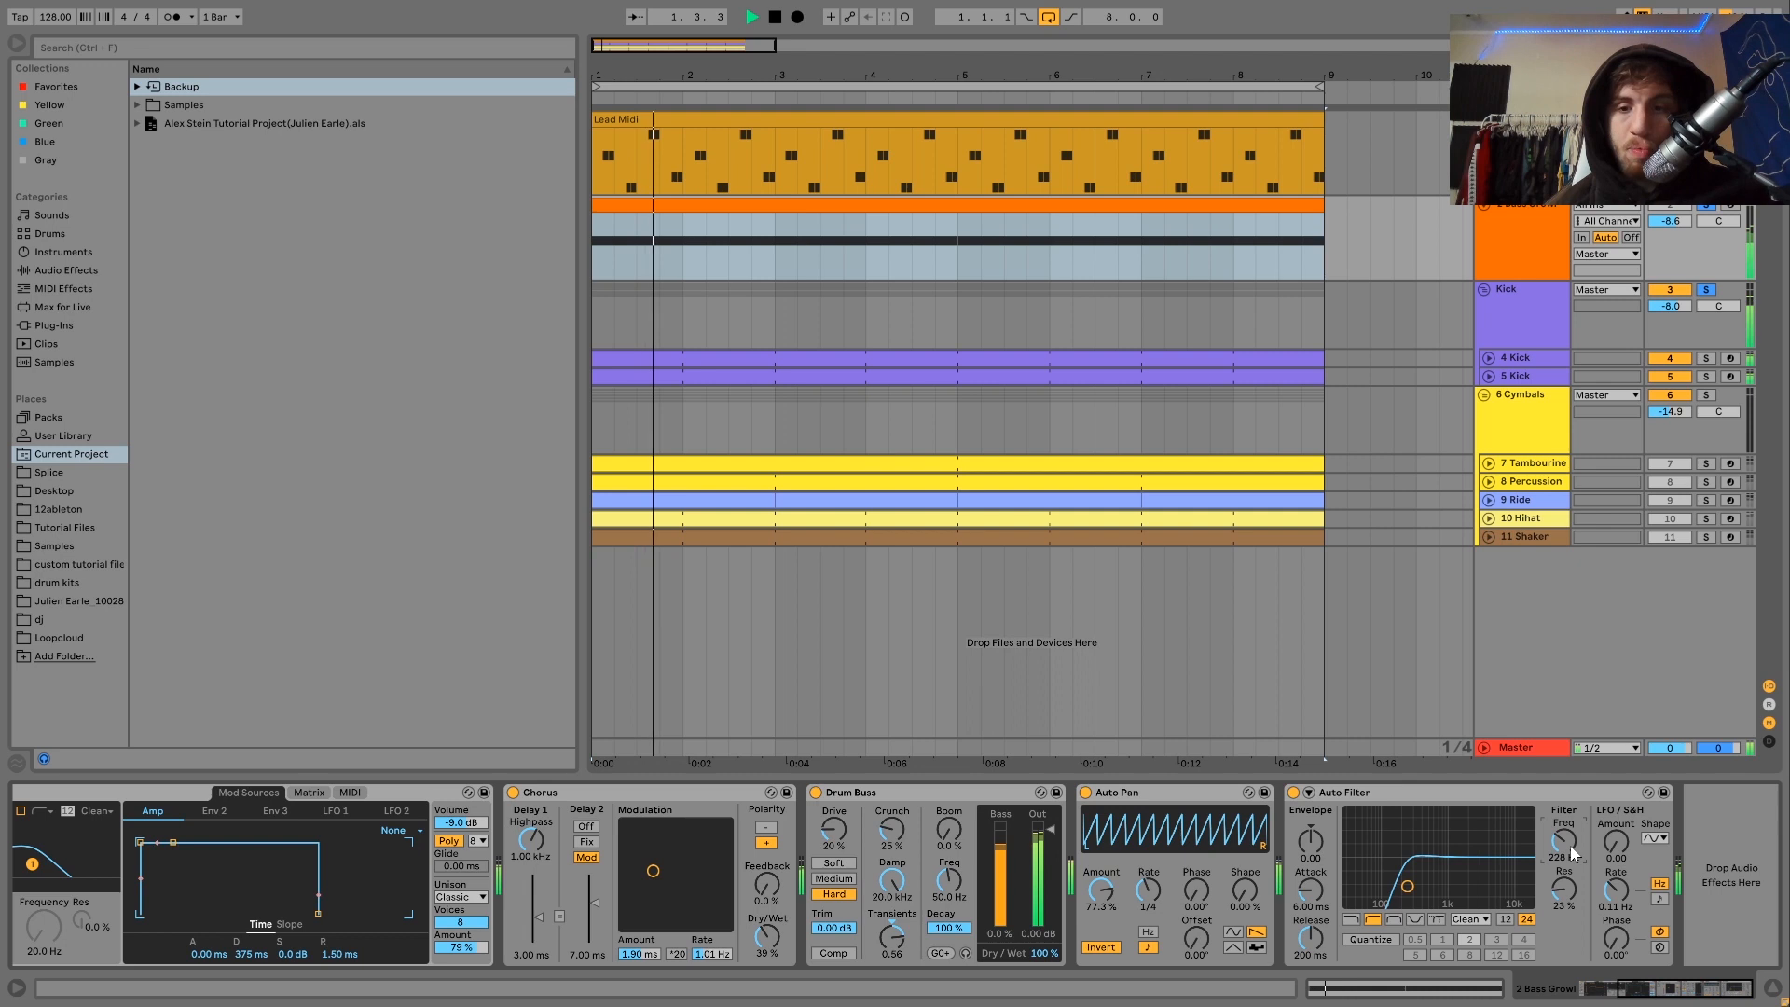
pyautogui.press('space')
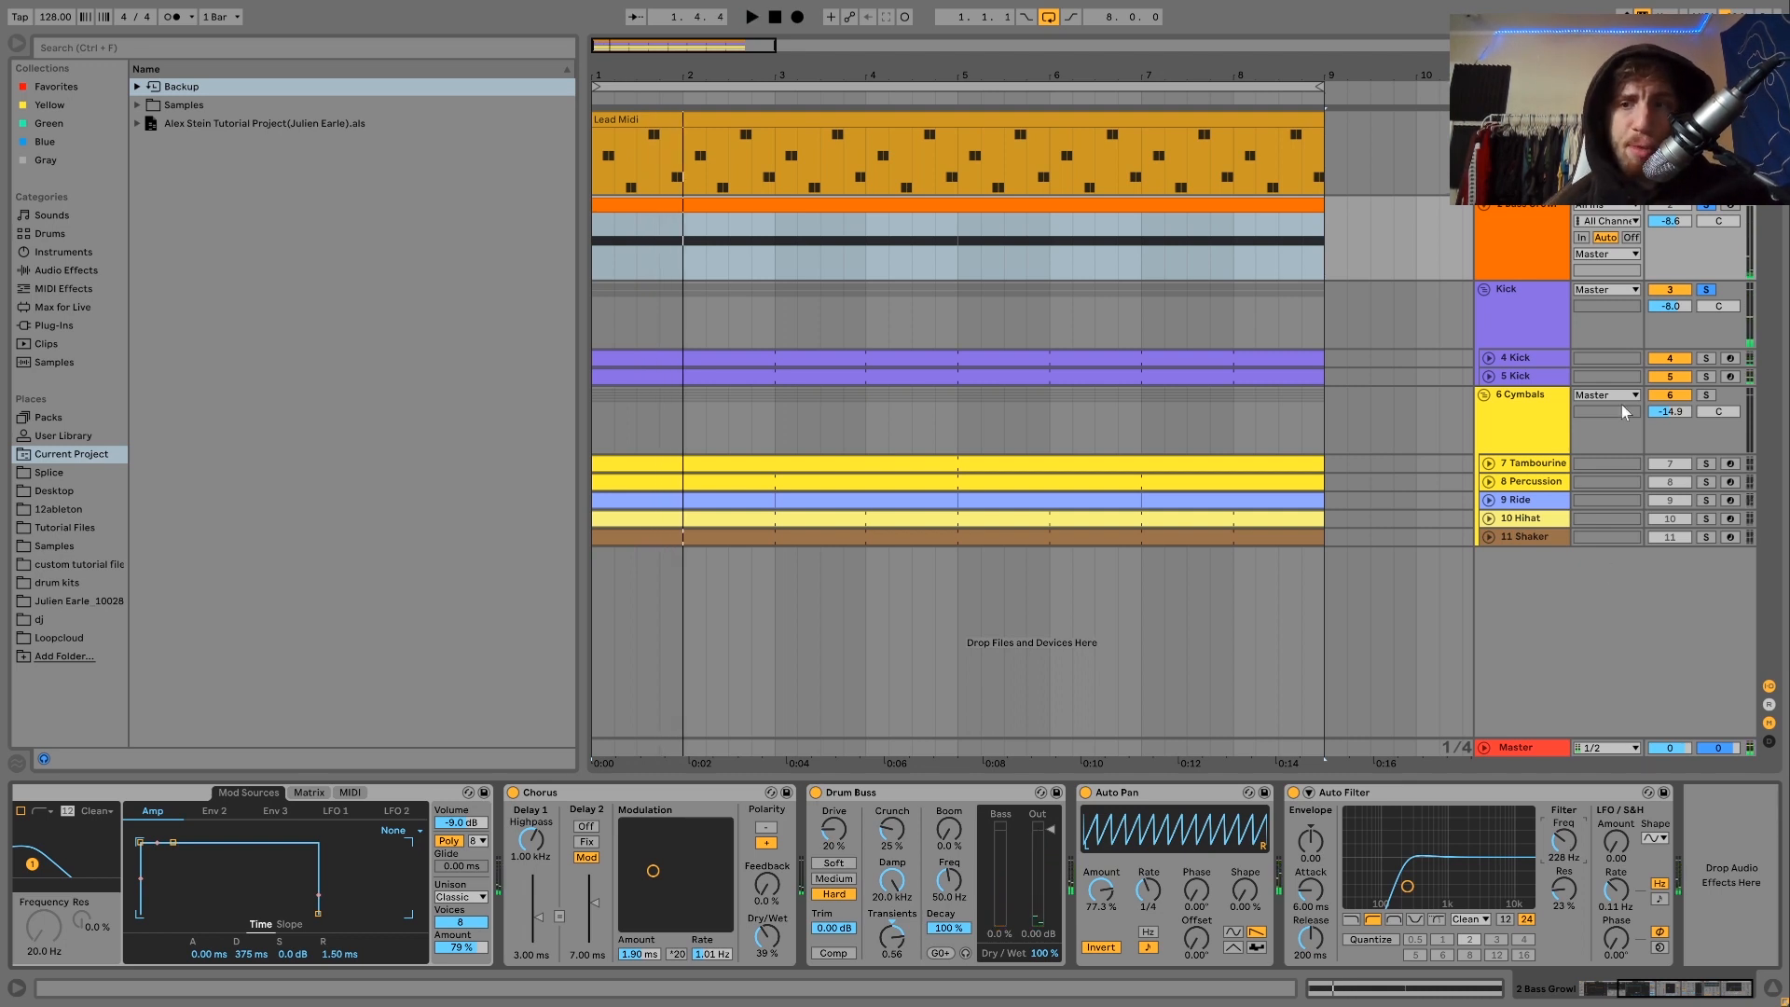
# Step: Solo the Kick group and audition the 4 Kick track on its own
pyautogui.click(1706, 290)
pyautogui.press('space')
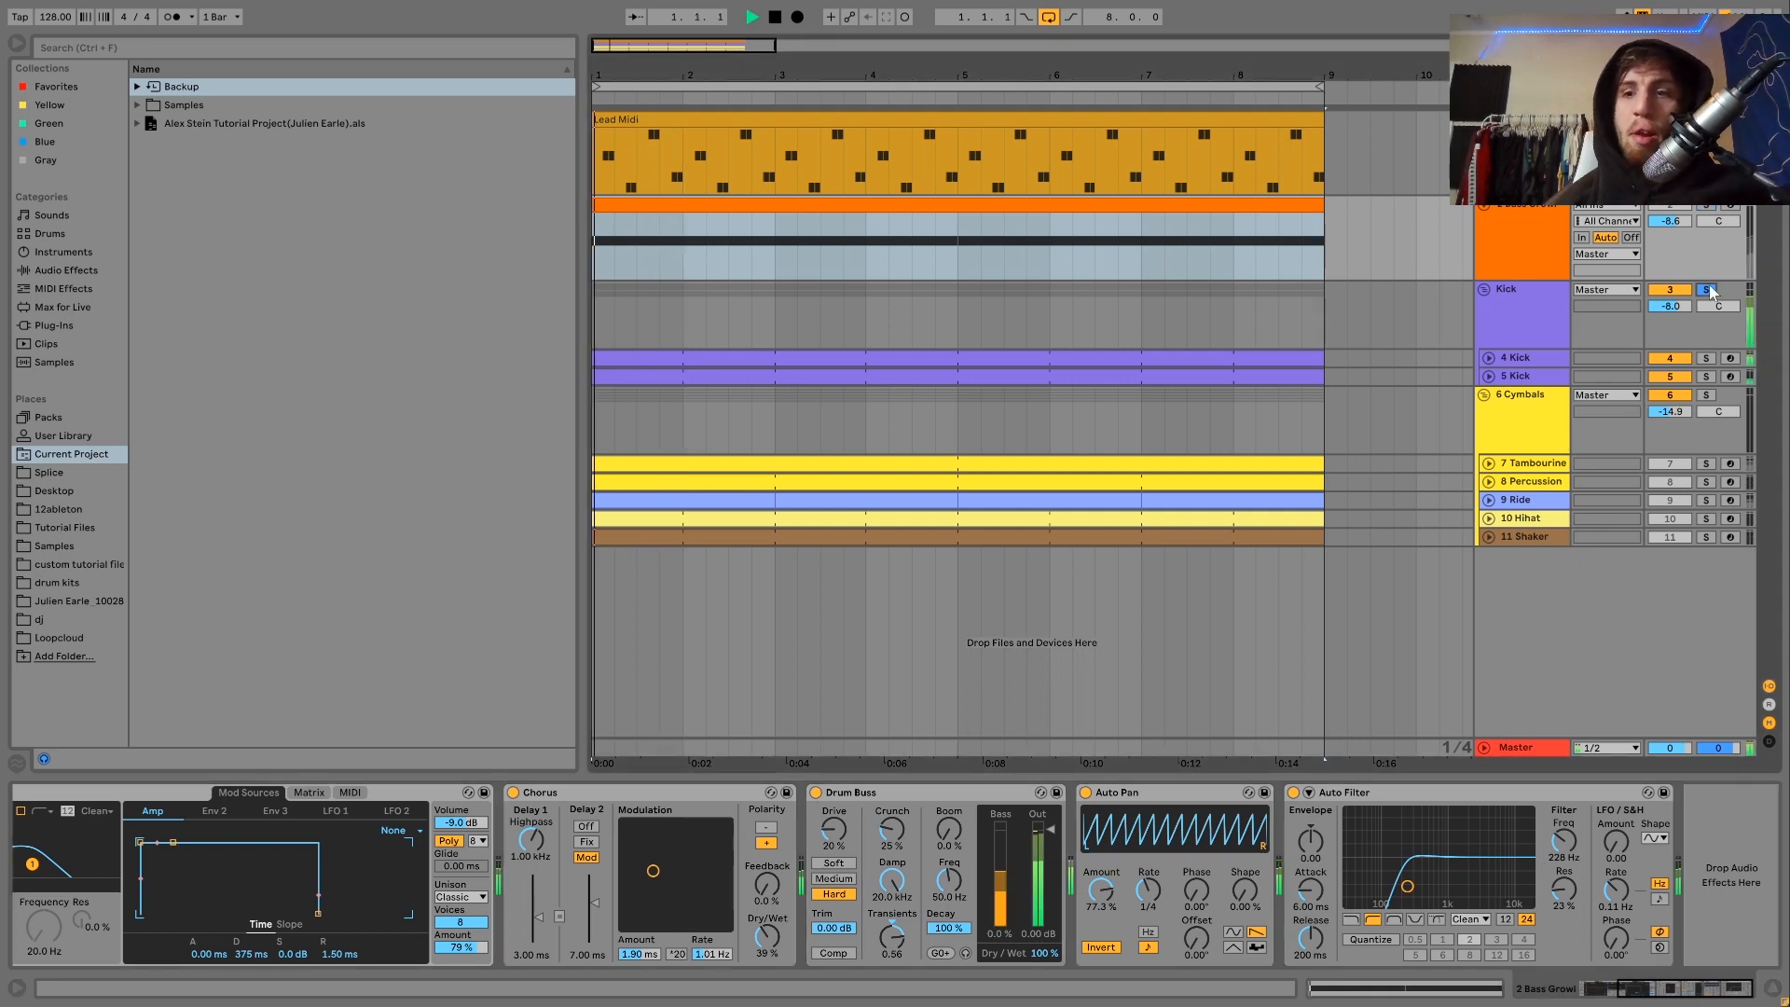
pyautogui.click(1519, 361)
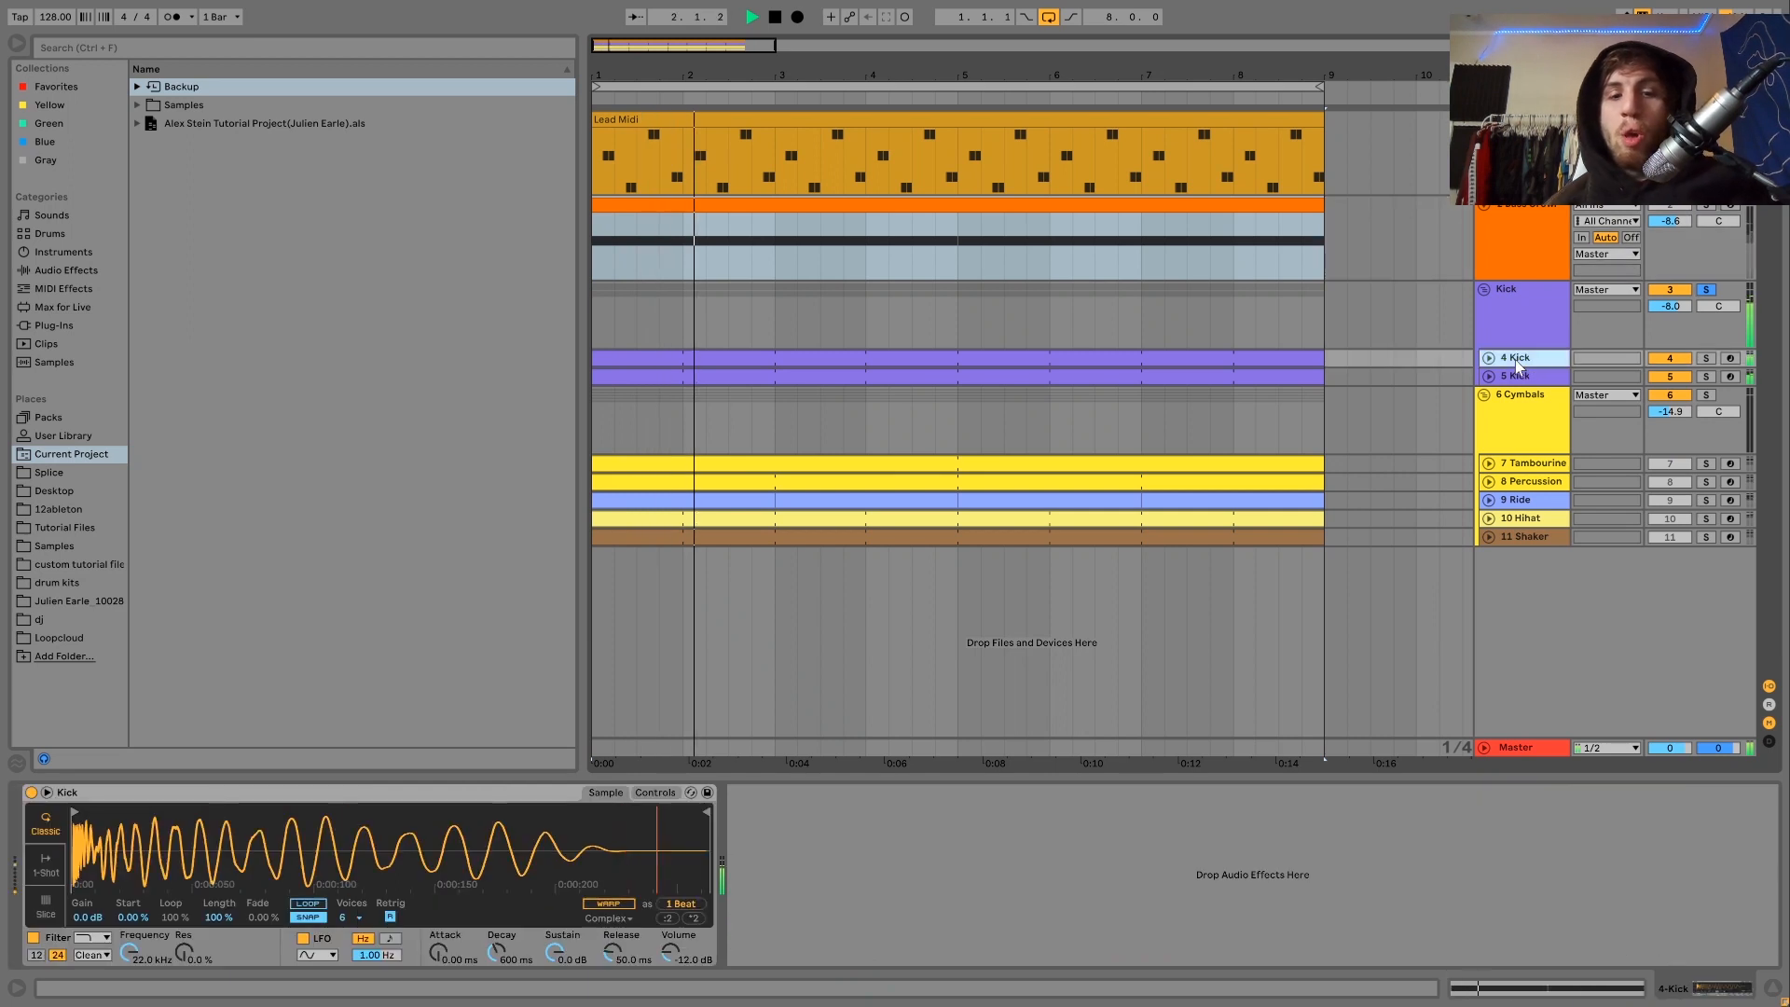
pyautogui.click(1706, 360)
pyautogui.press('space')
pyautogui.press('space')
# Step: Solo the 5 Kick track, show its device chain and audition its low-passed kick sample
pyautogui.click(1706, 376)
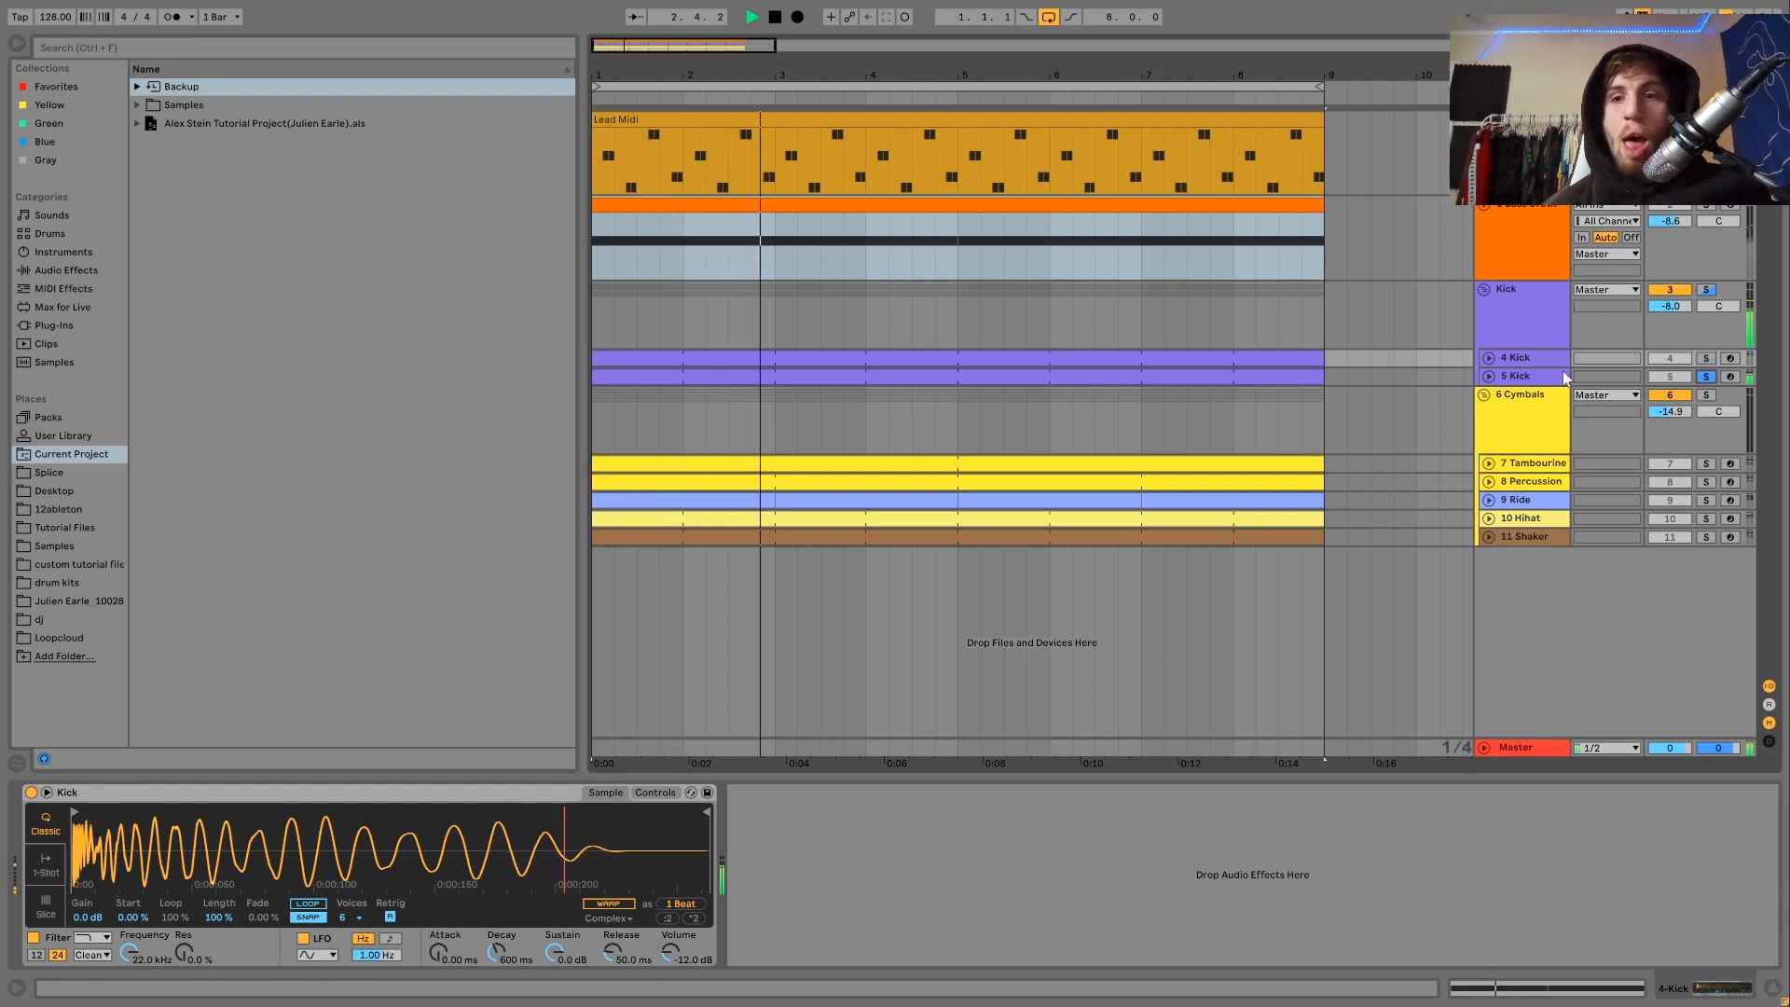
pyautogui.click(1566, 377)
pyautogui.press('space')
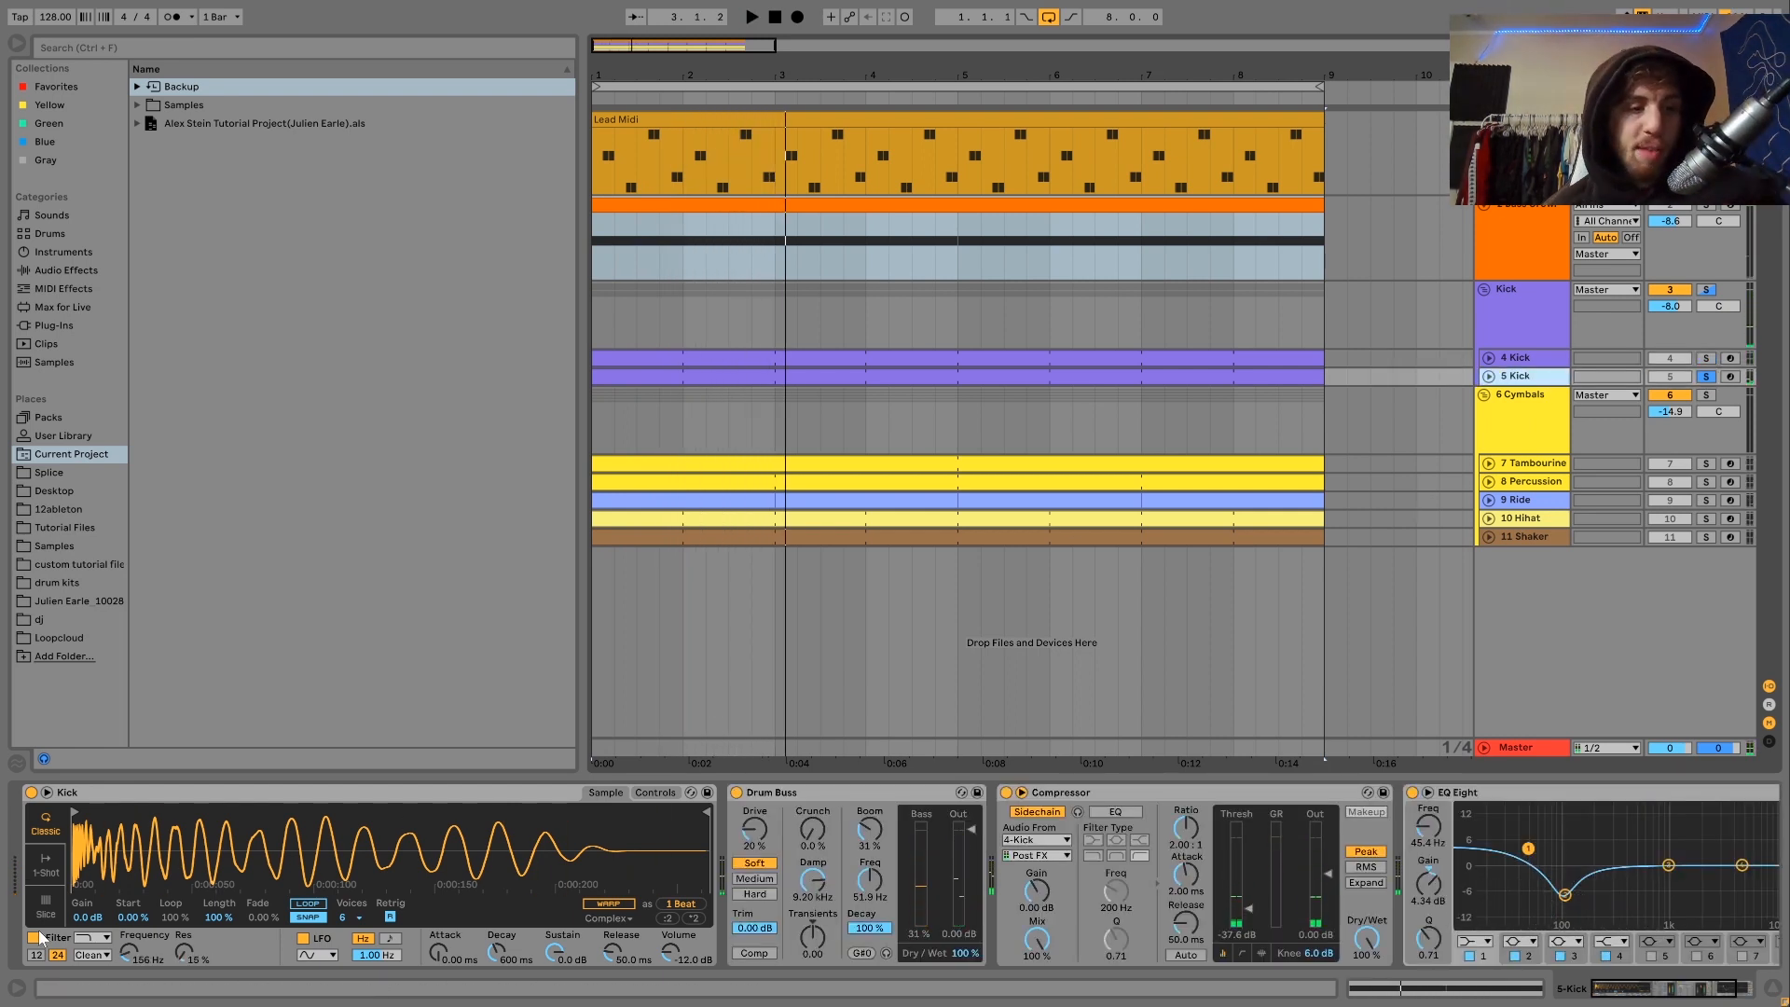
pyautogui.press('space')
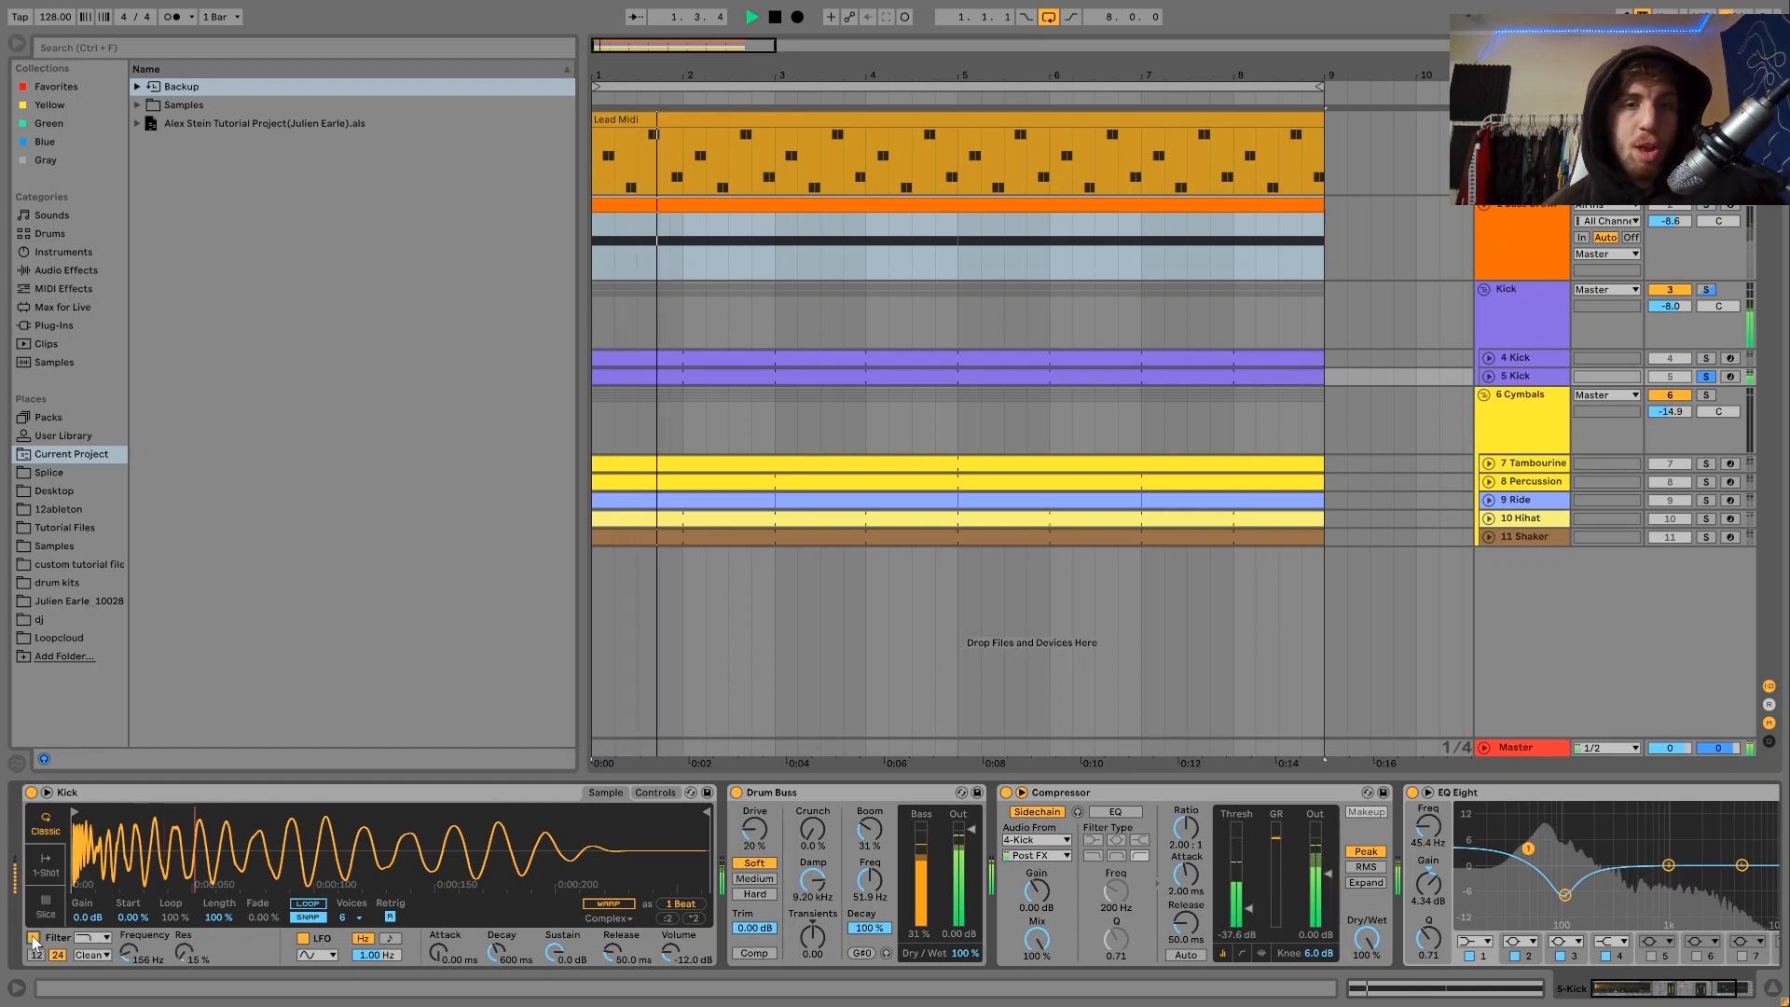
pyautogui.press('space')
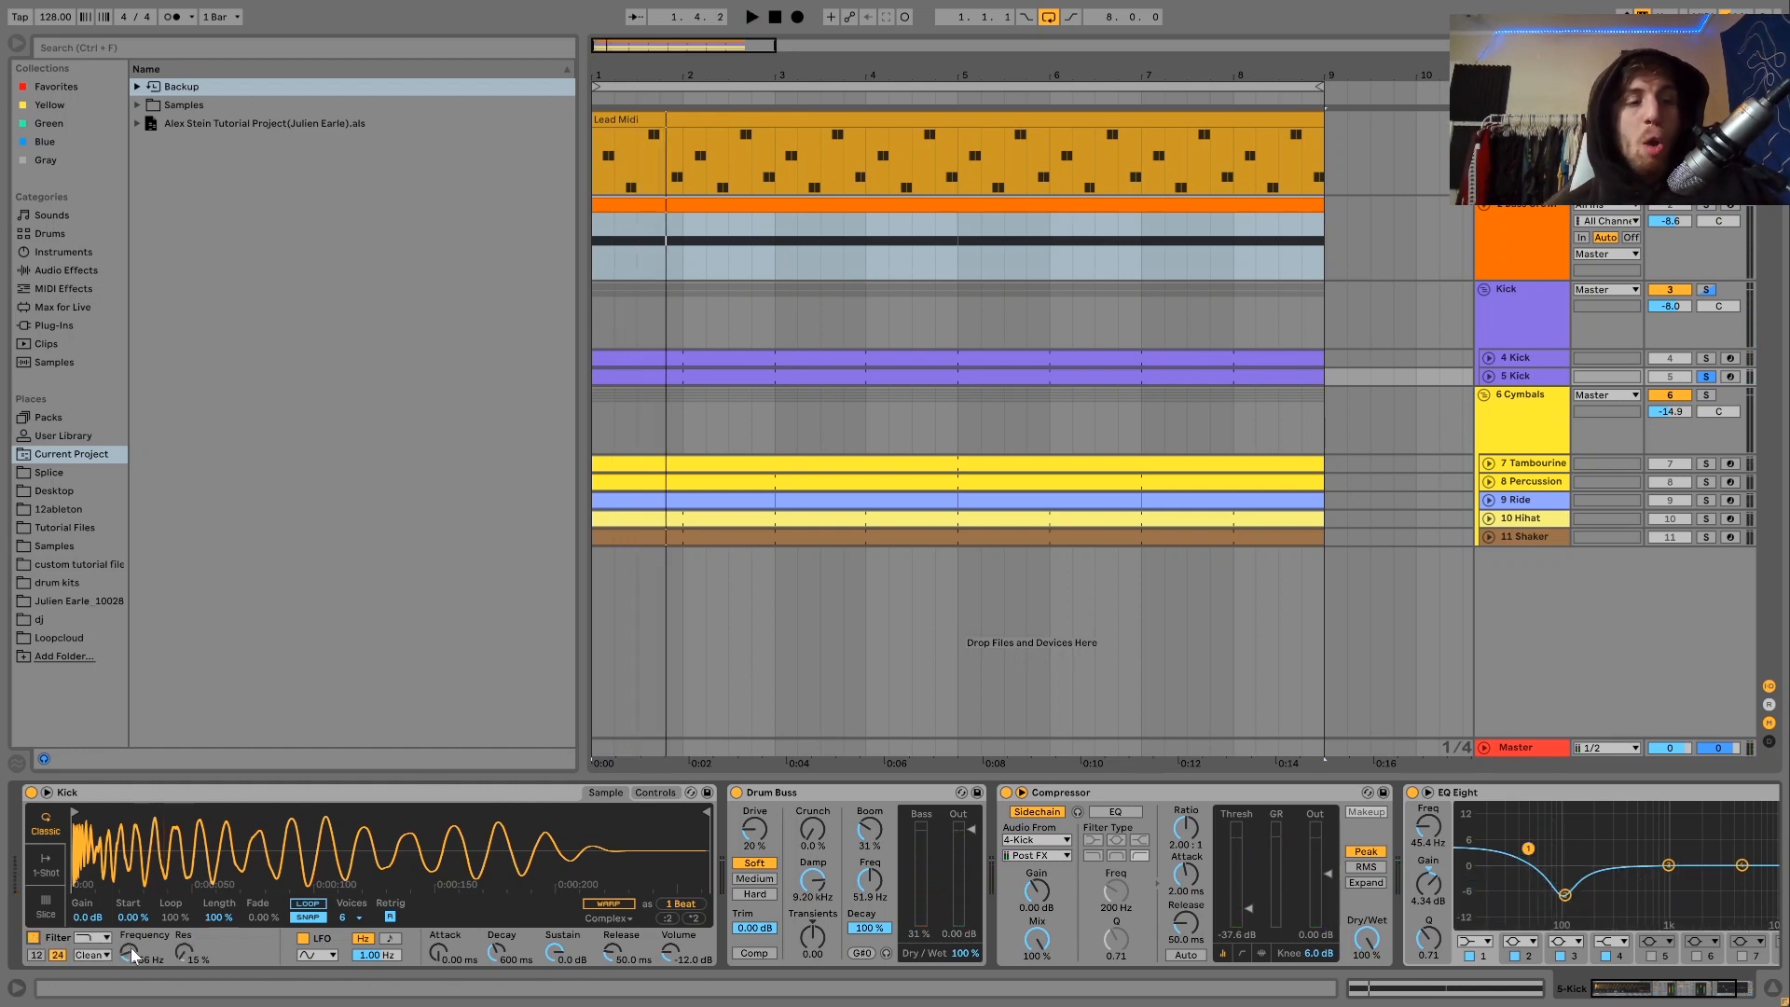
# Step: Examine the 5 Kick clip's MIDI notes and velocities during playback, and return to its device chain
pyautogui.click(873, 380)
pyautogui.press('space')
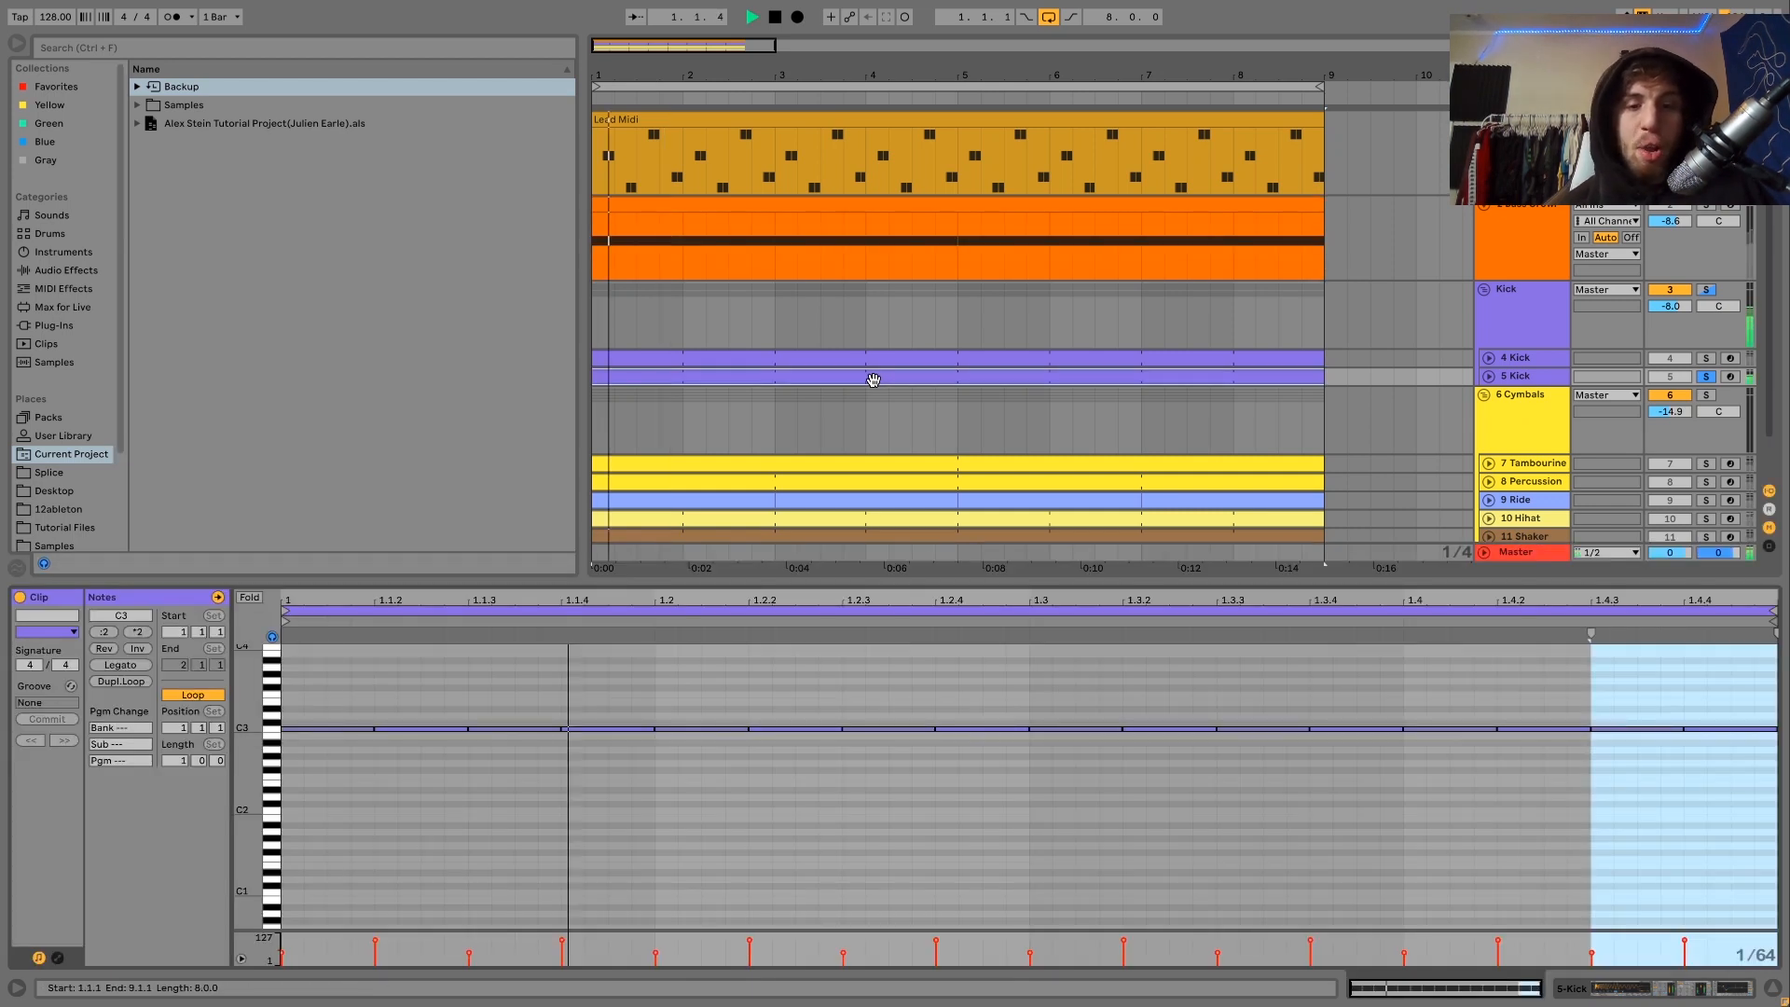
pyautogui.click(1517, 377)
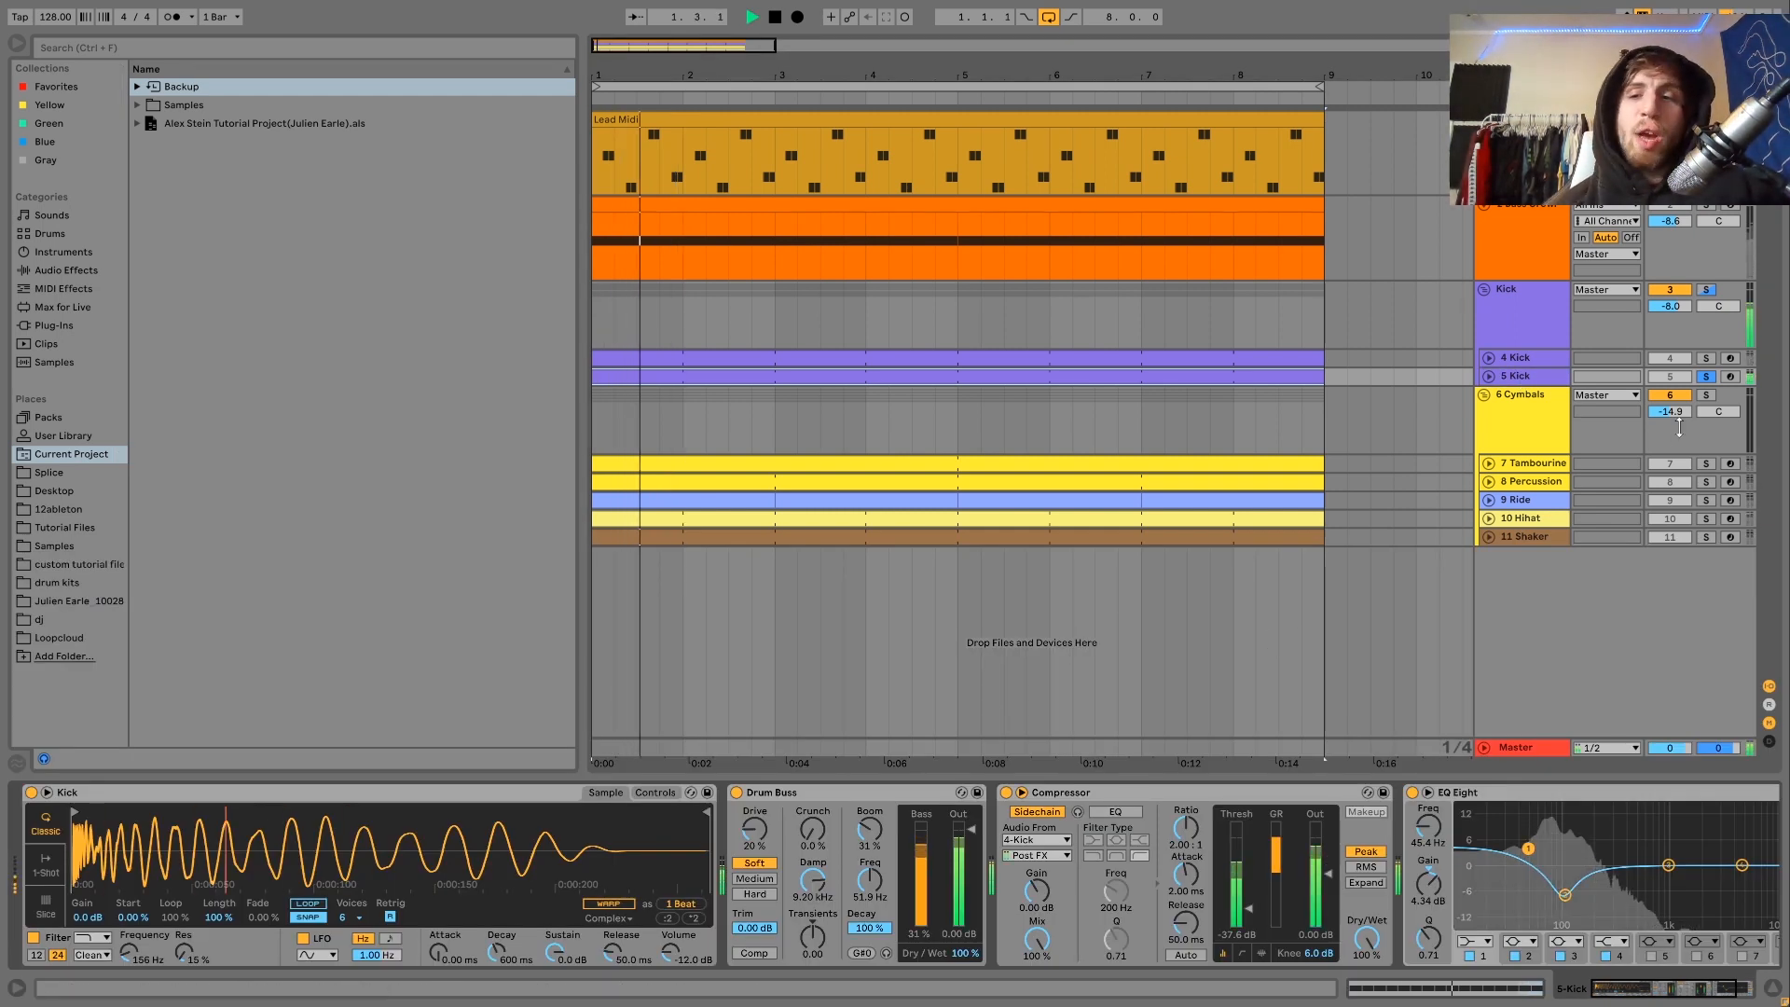
# Step: Compare the soloed 5 Kick track with and without 4 Kick during playback
pyautogui.click(1706, 358)
pyautogui.click(1706, 358)
pyautogui.press('space')
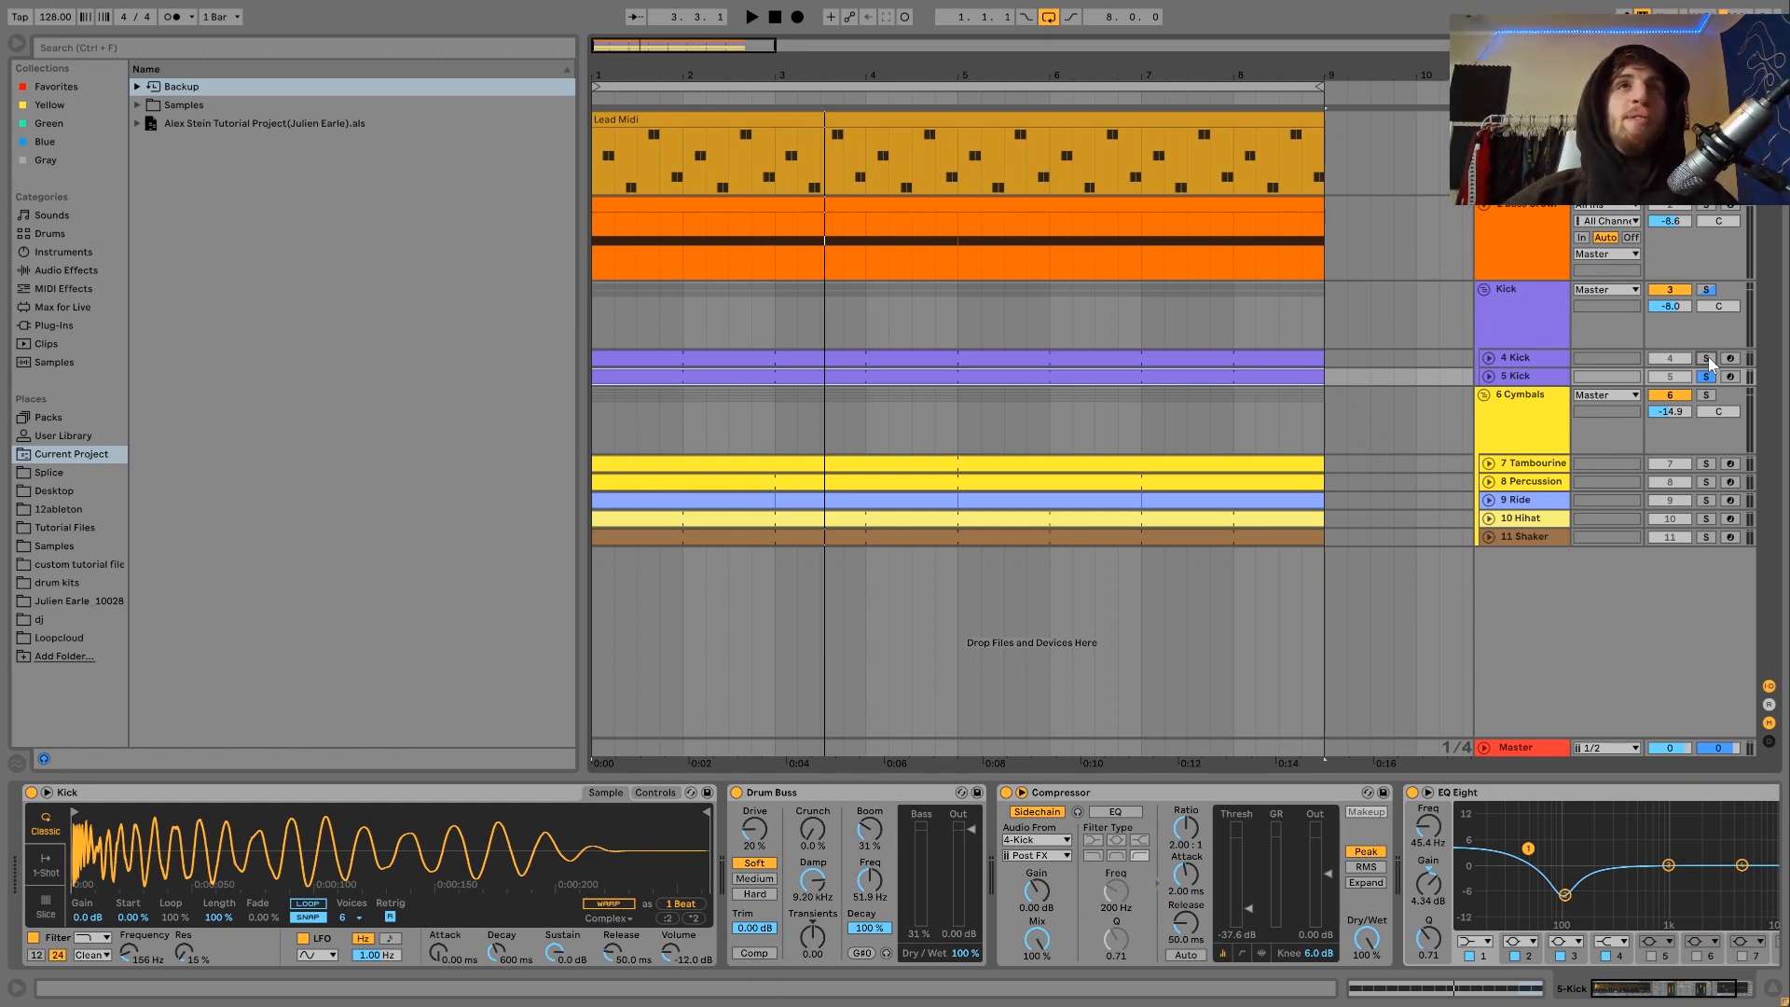
# Step: Play the full mix without solos and compare it with the 5 Kick track soloed
pyautogui.press('space')
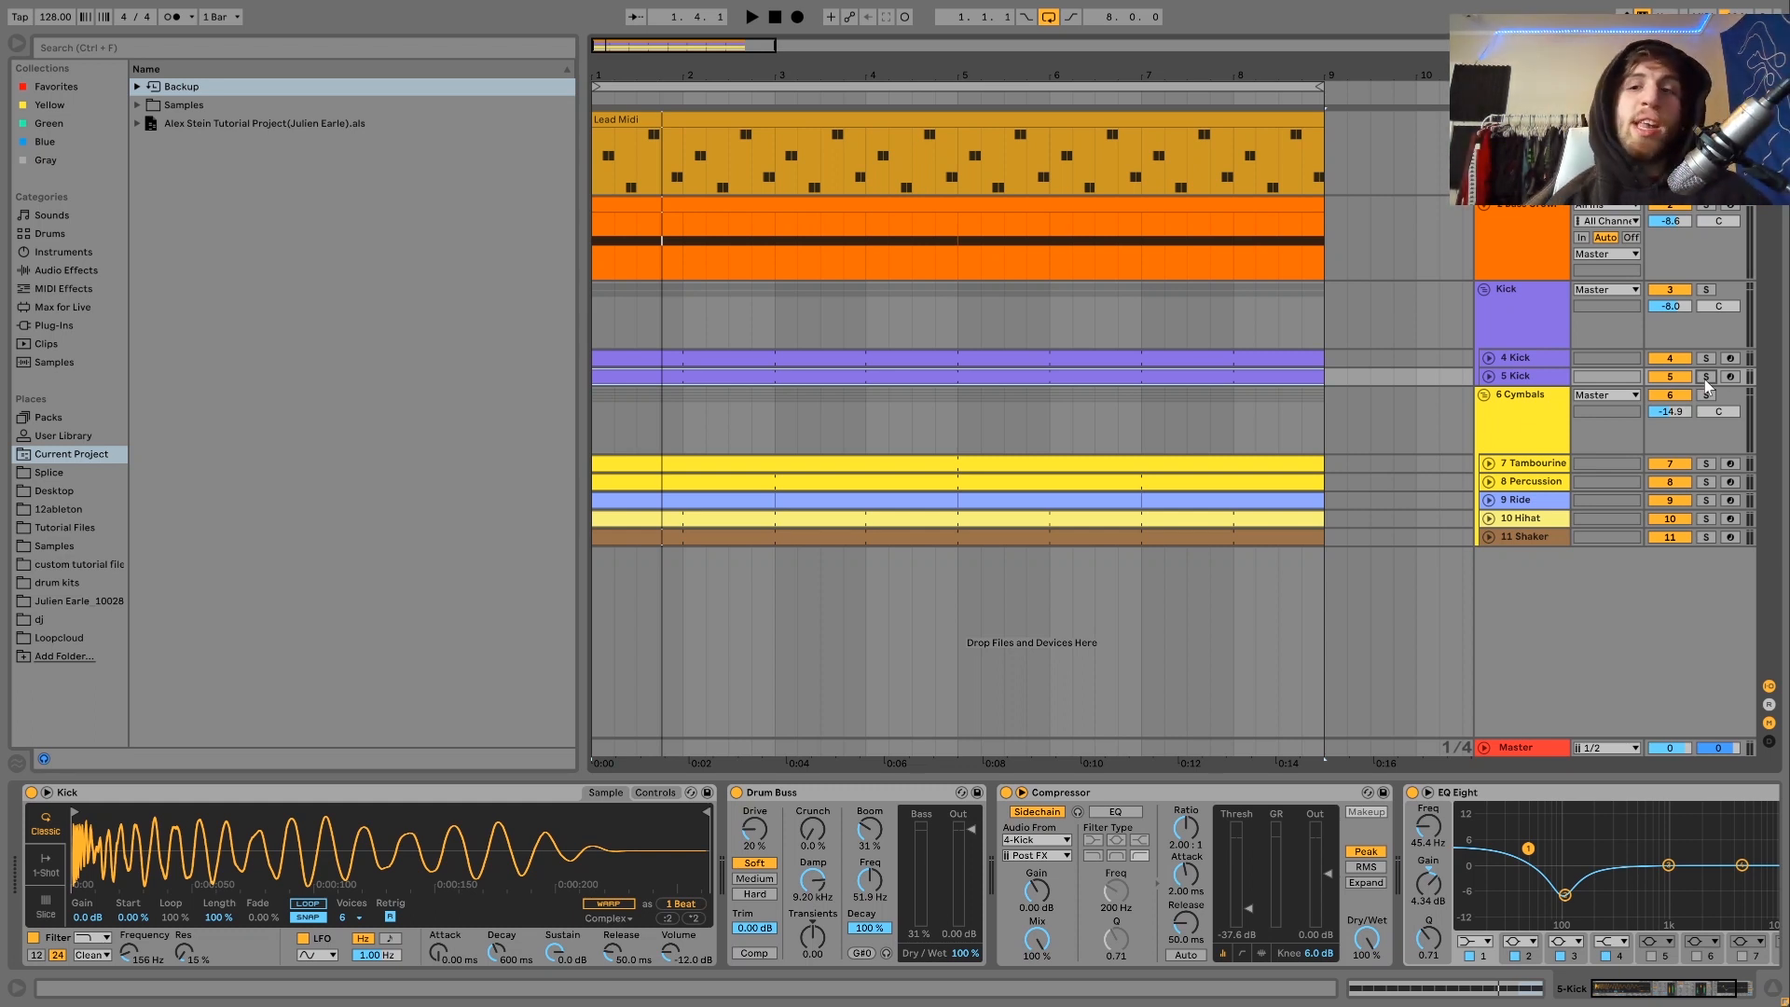
pyautogui.press('space')
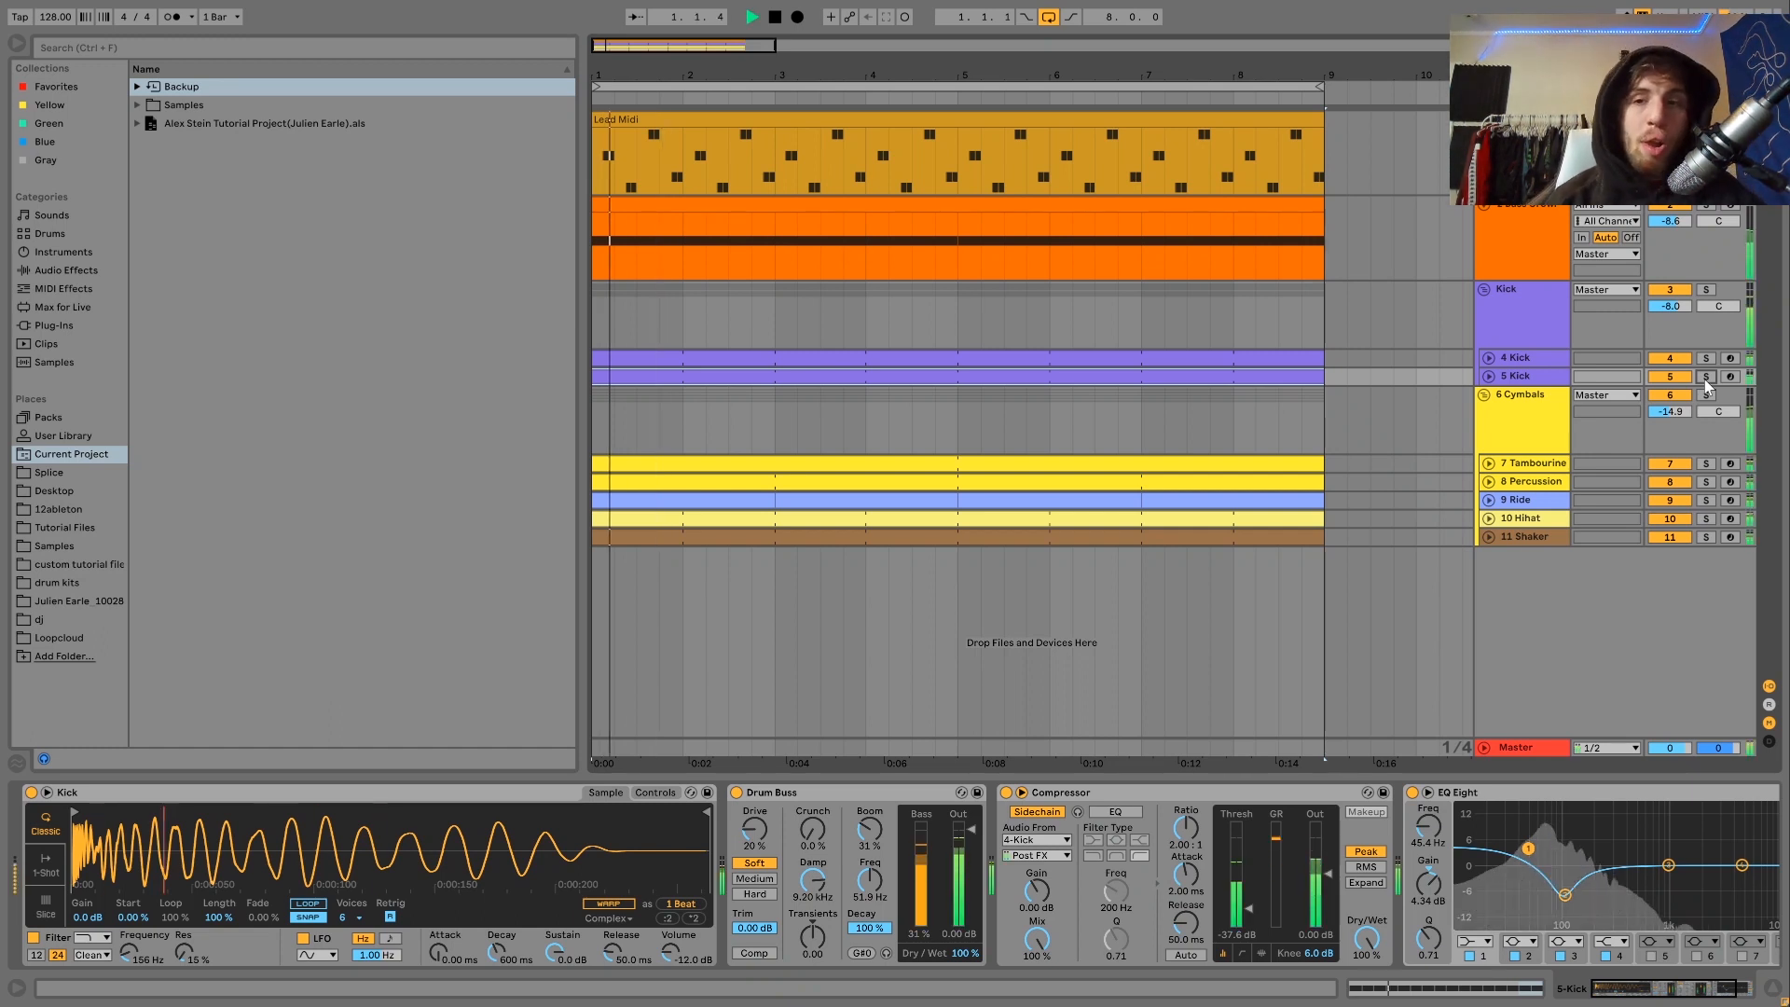
pyautogui.click(1706, 376)
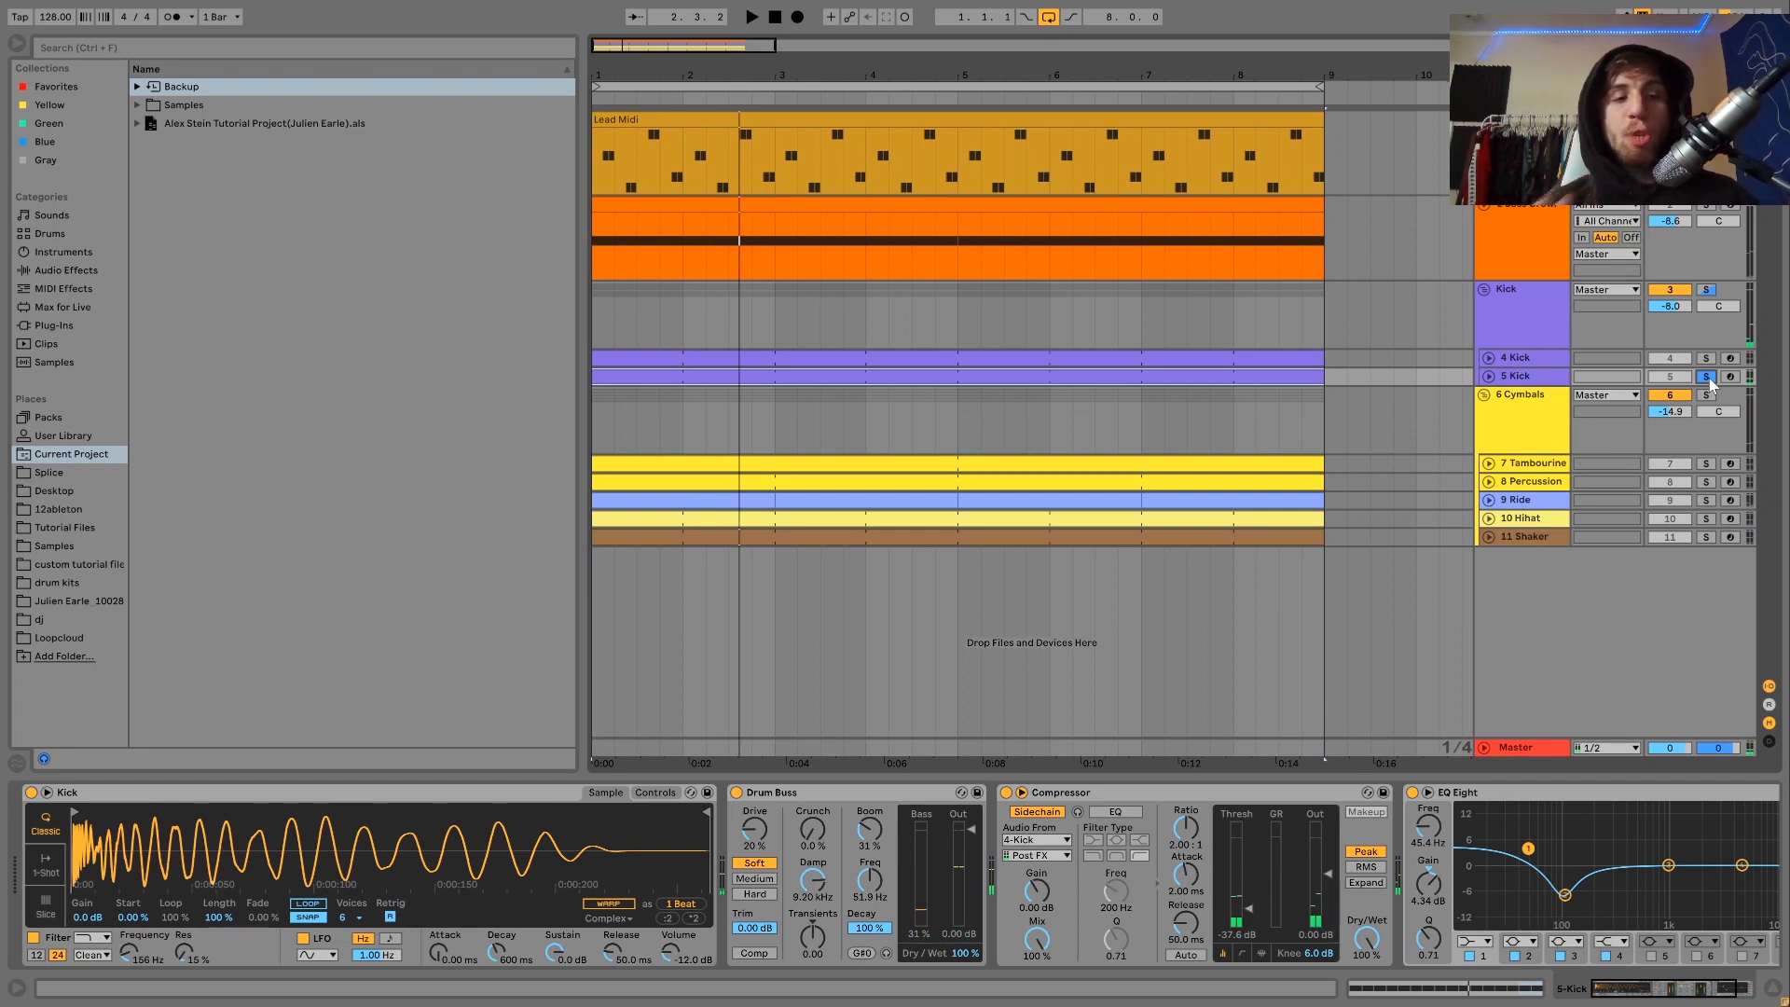
pyautogui.press('space')
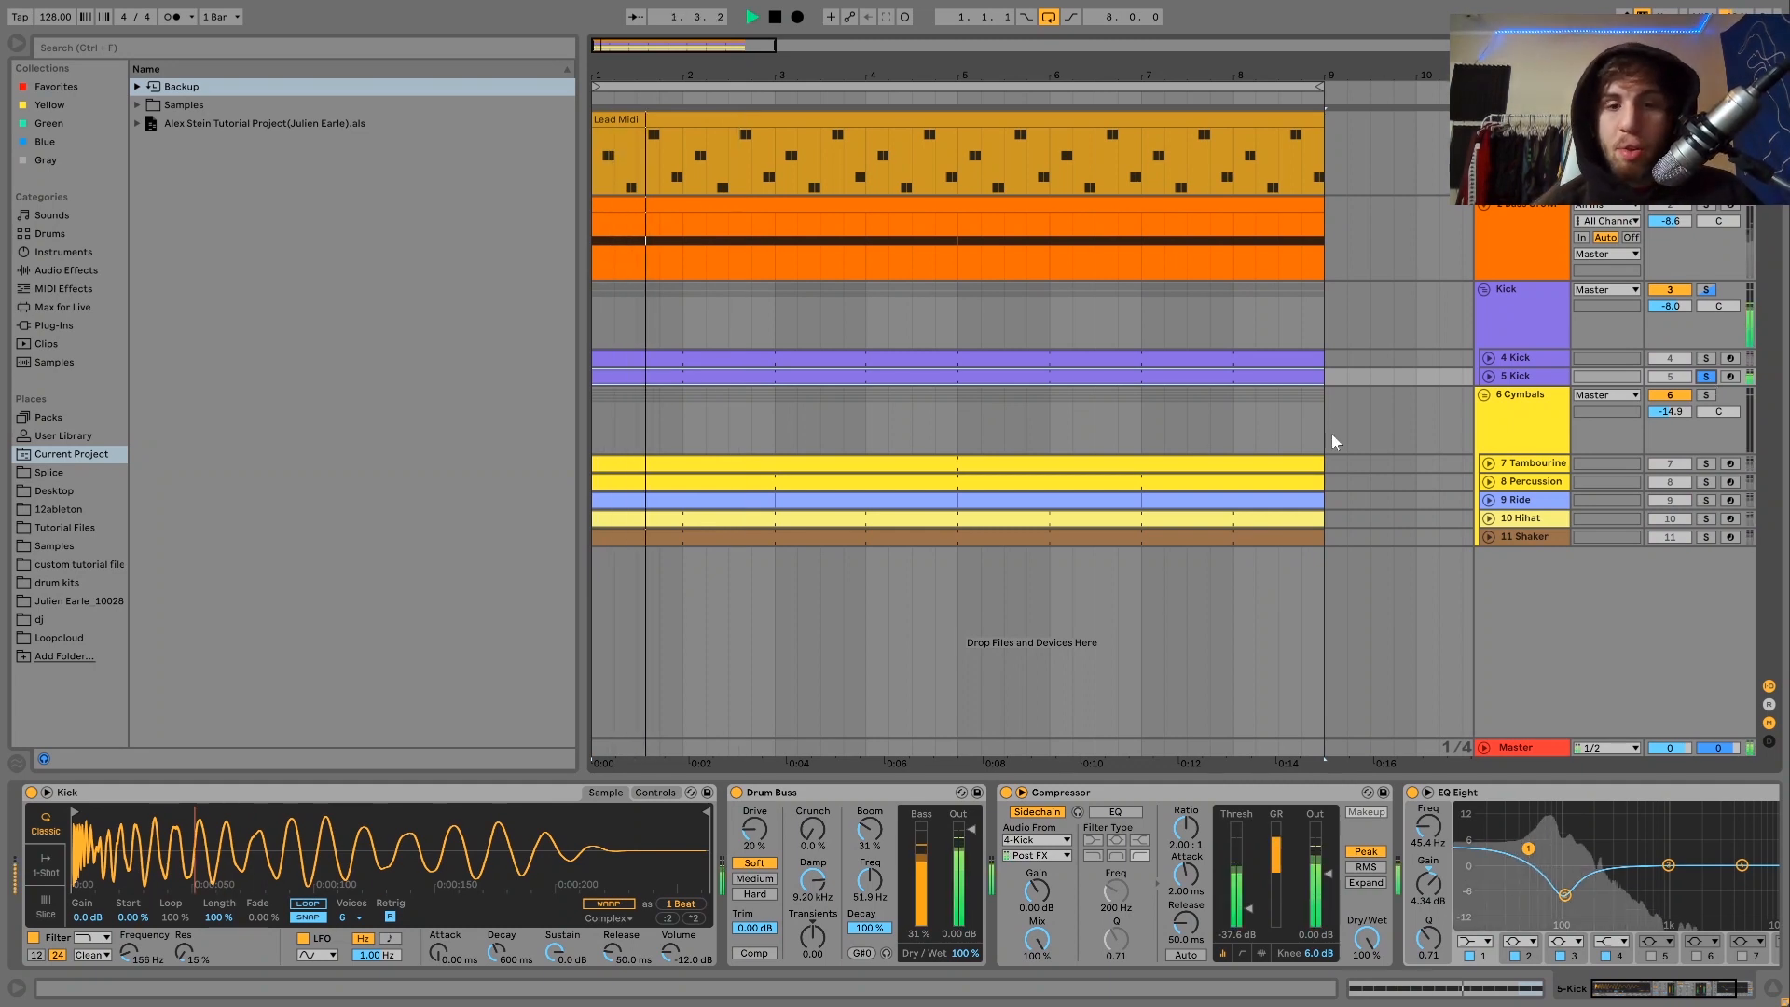
pyautogui.press('space')
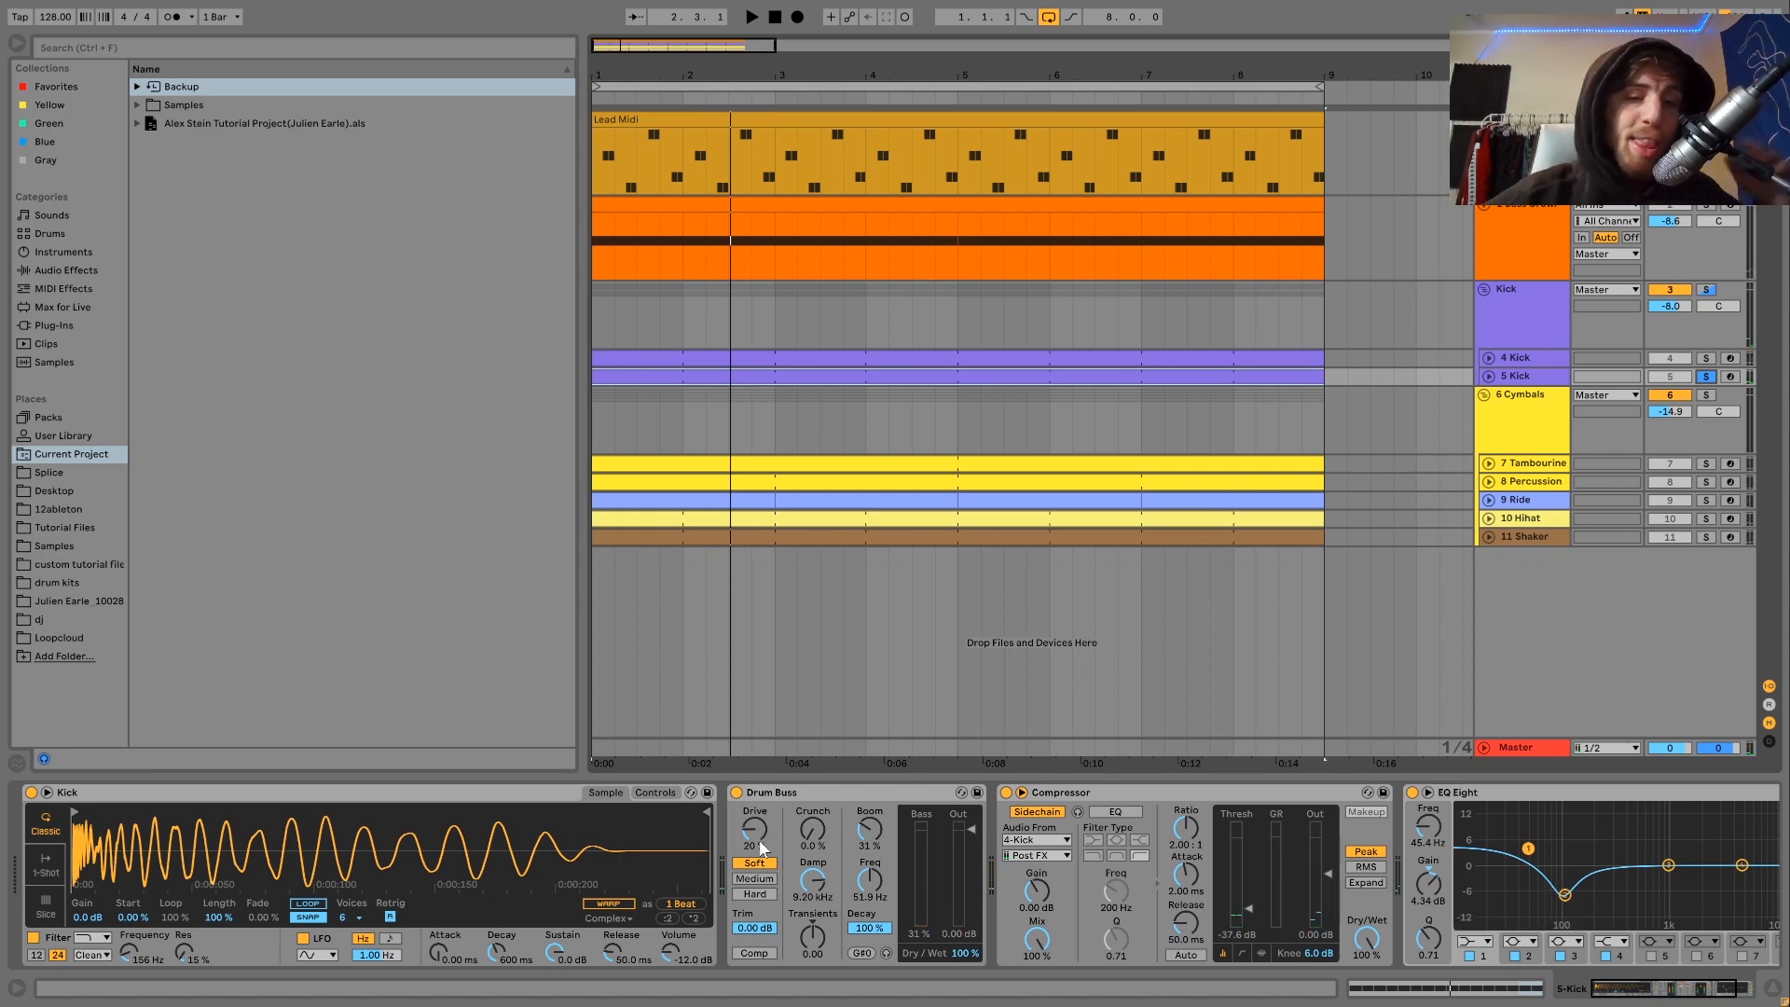
# Step: Audition 5 Kick's Drum Buss by bypassing and re-enabling it during playback
pyautogui.click(736, 792)
pyautogui.press('space')
pyautogui.click(737, 791)
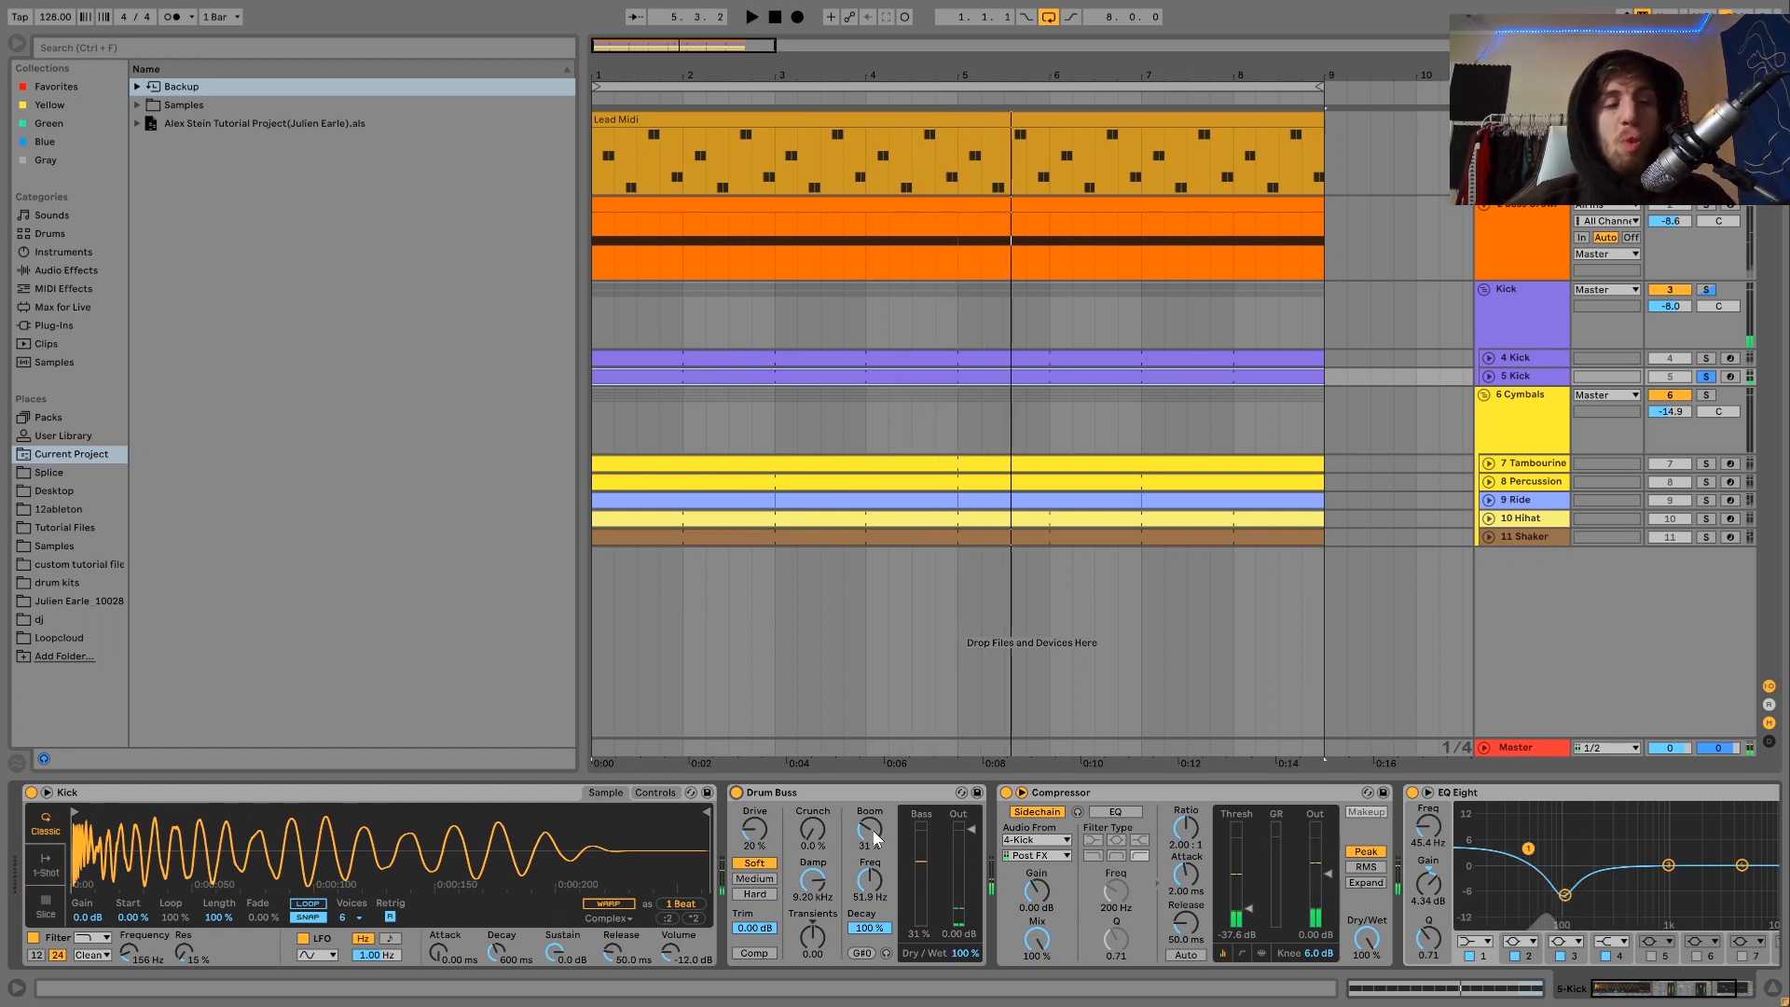
pyautogui.press('space')
# Step: Audition 5 Kick's EQ Eight and its dip near 100 Hz by bypassing and re-enabling the device
pyautogui.hscroll(3, 873, 830)
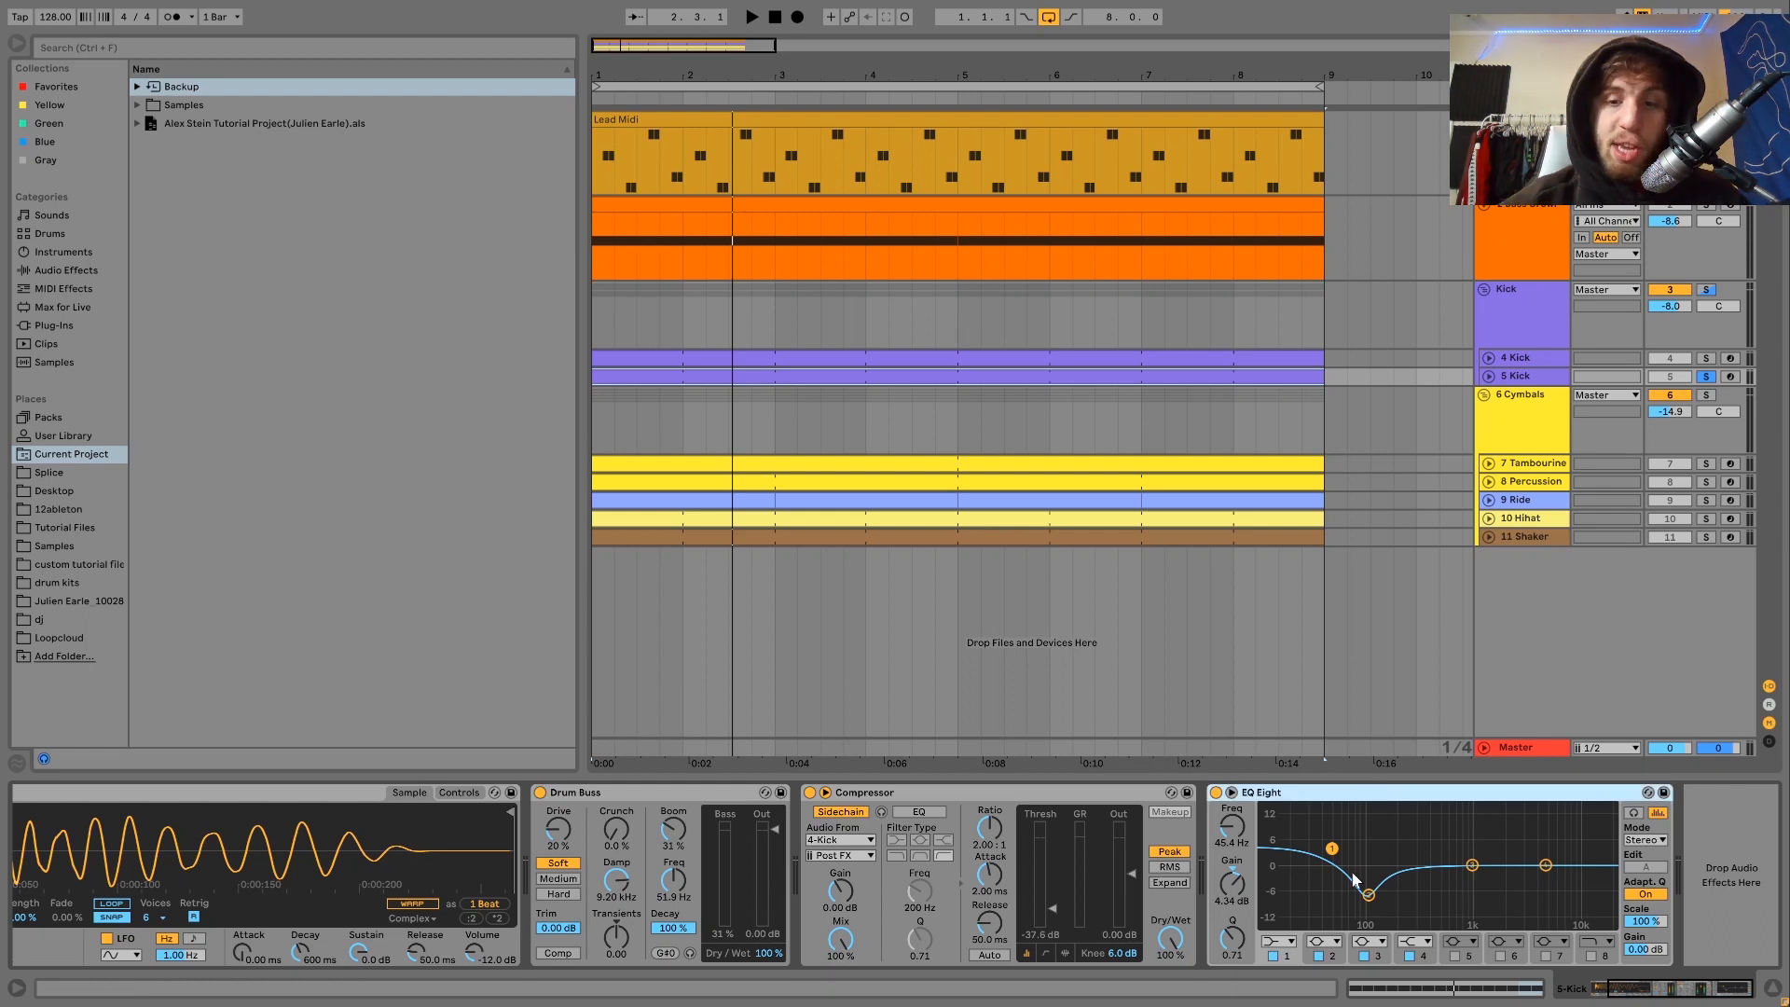
pyautogui.press('space')
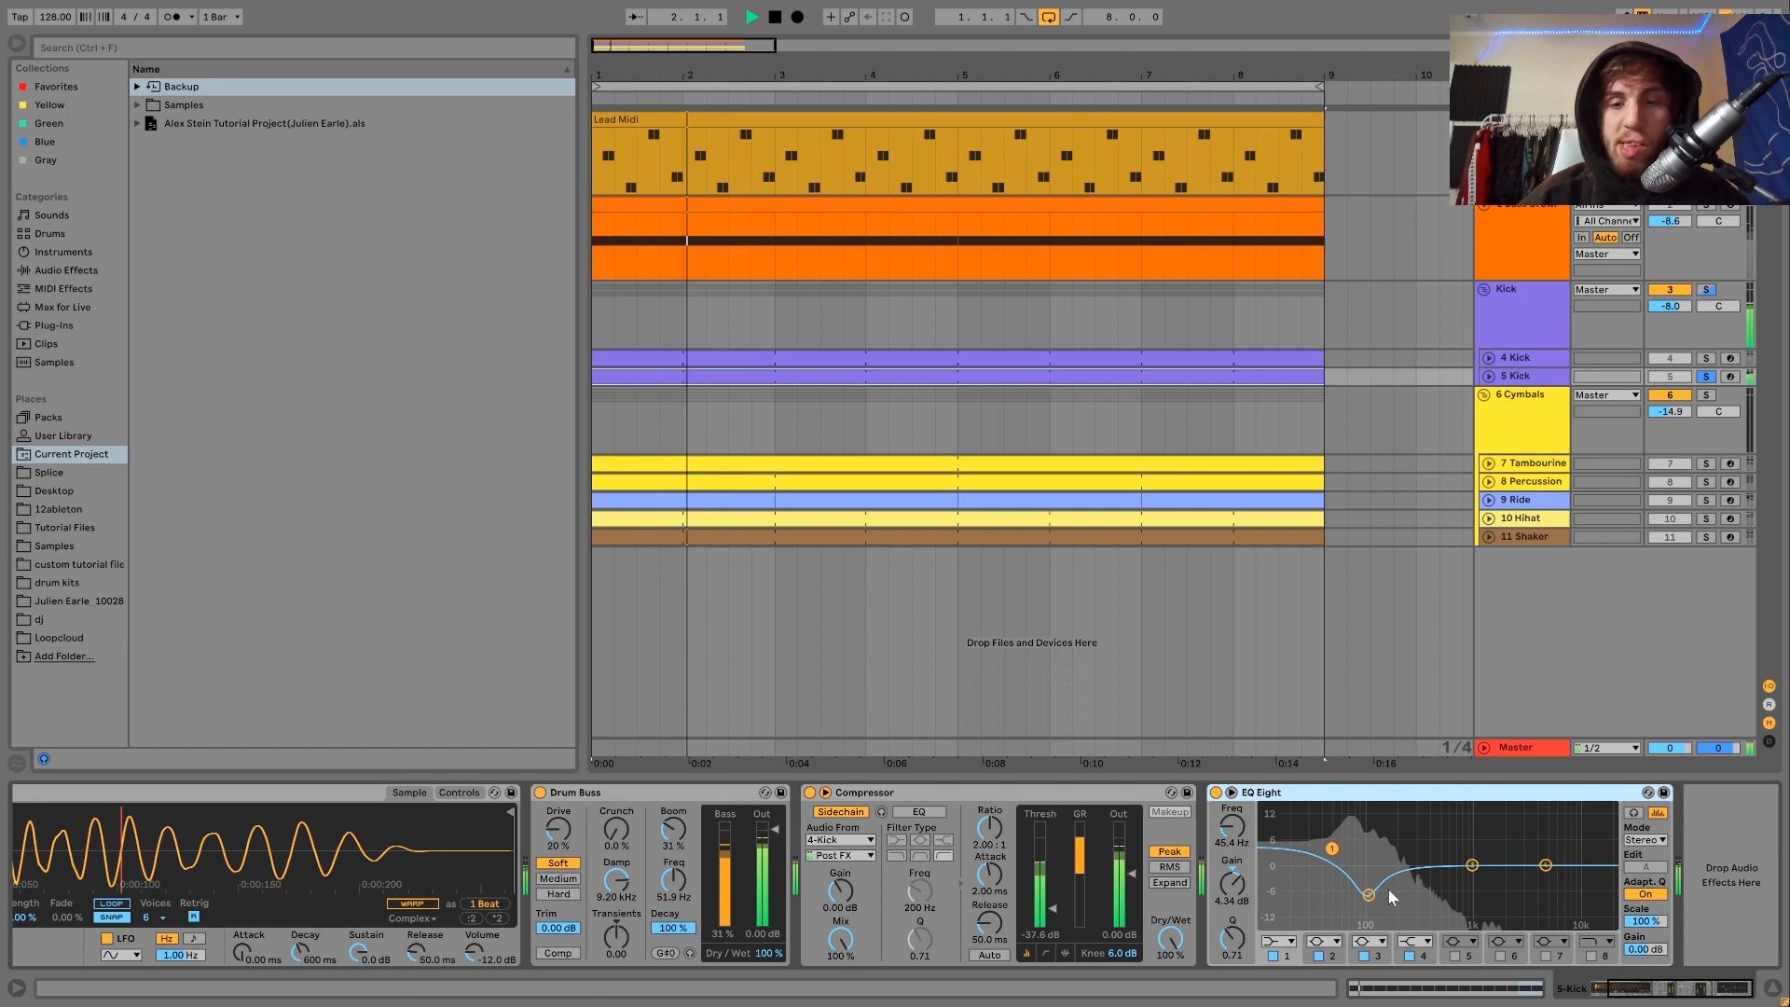
pyautogui.click(1368, 895)
pyautogui.click(1217, 792)
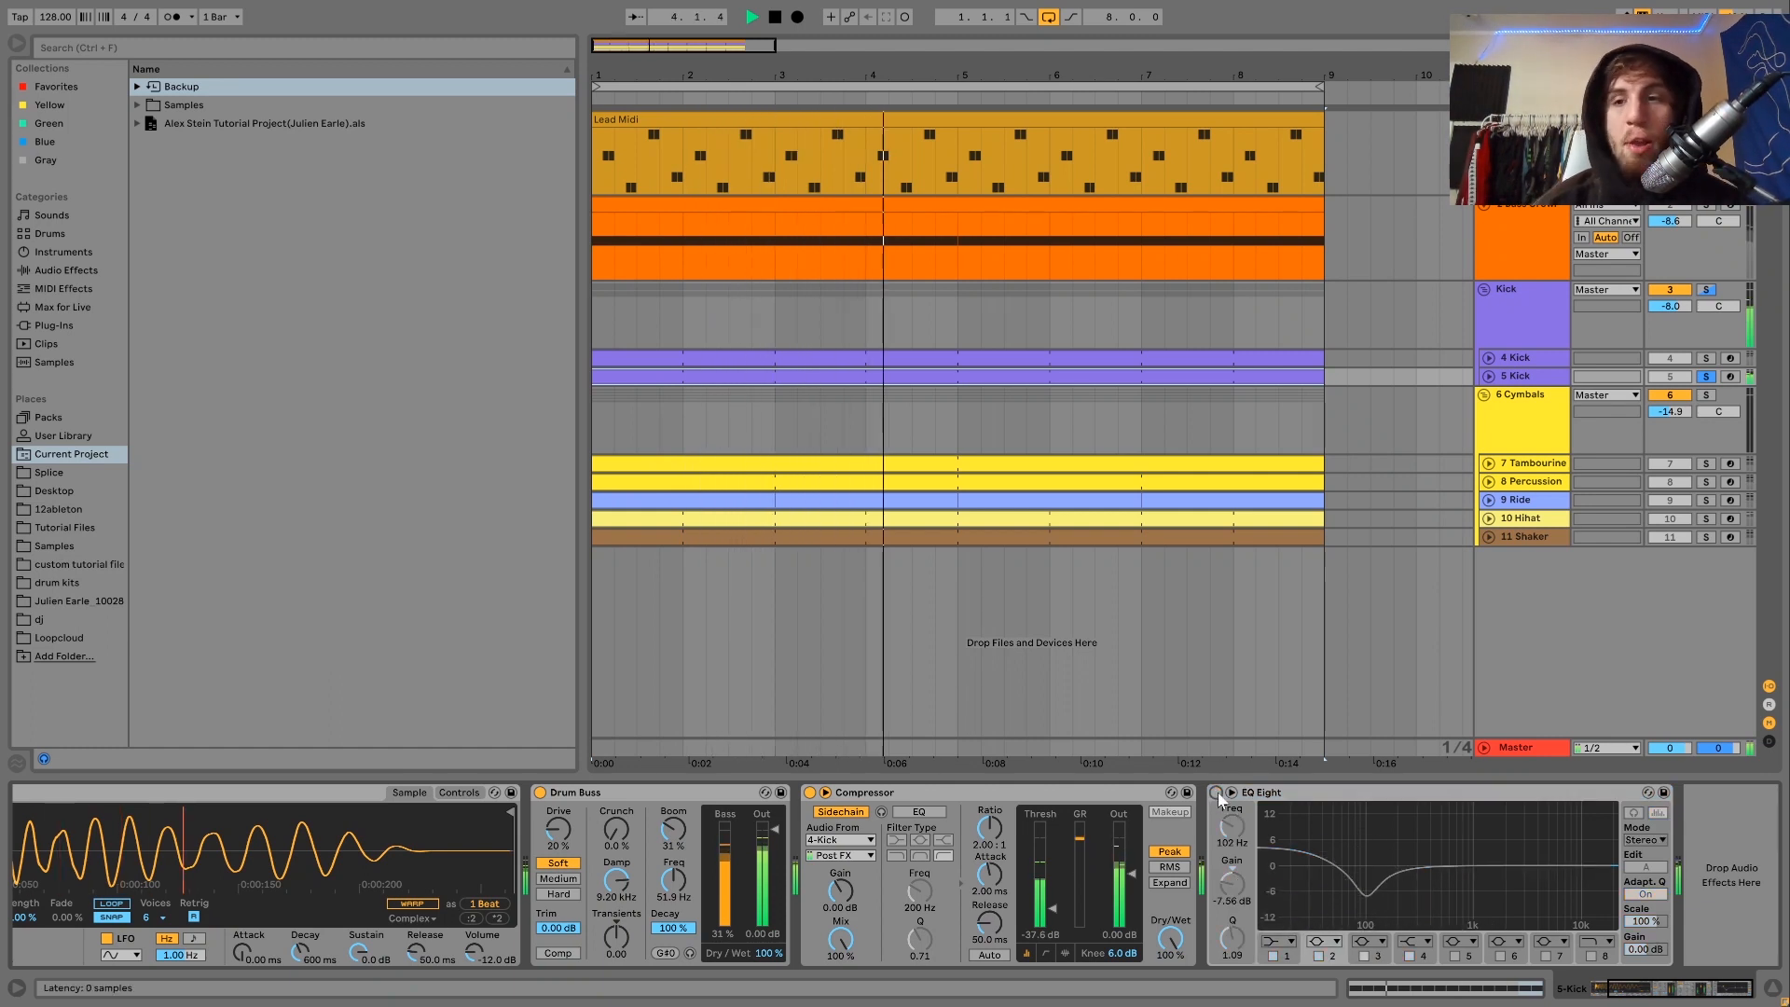
pyautogui.click(1216, 792)
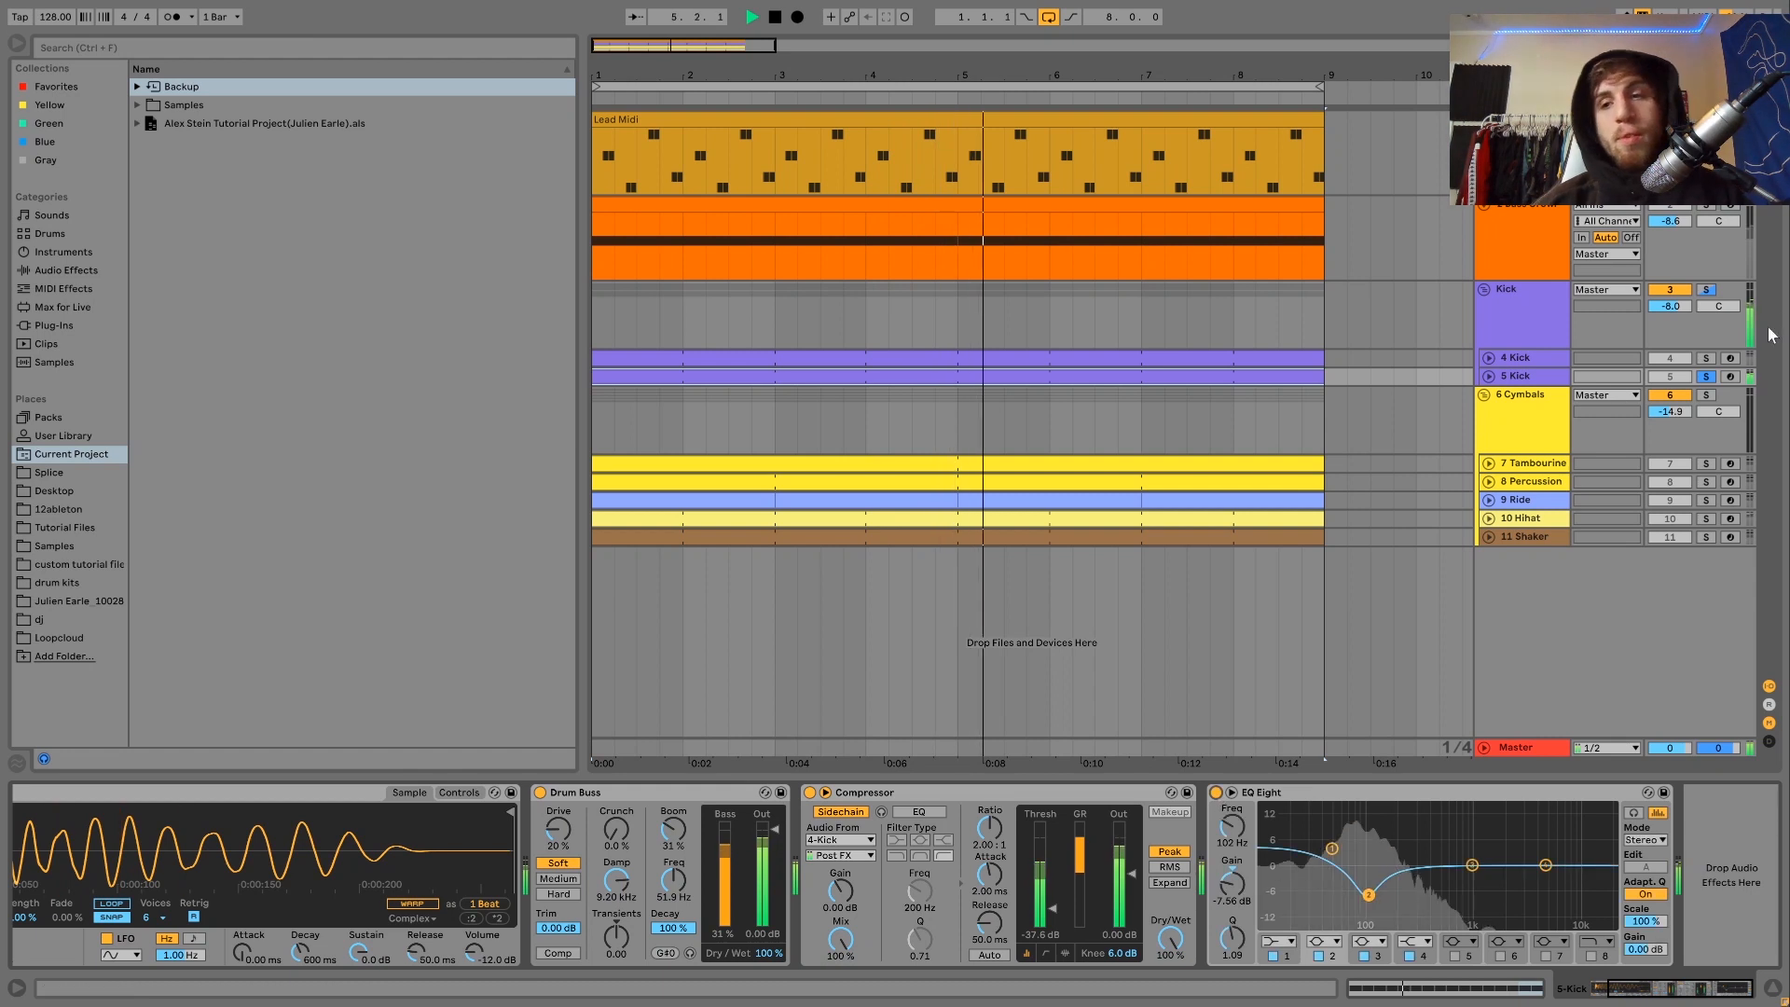
# Step: Solo 4 Kick alongside 5 Kick and play both kick layers together
pyautogui.click(1713, 363)
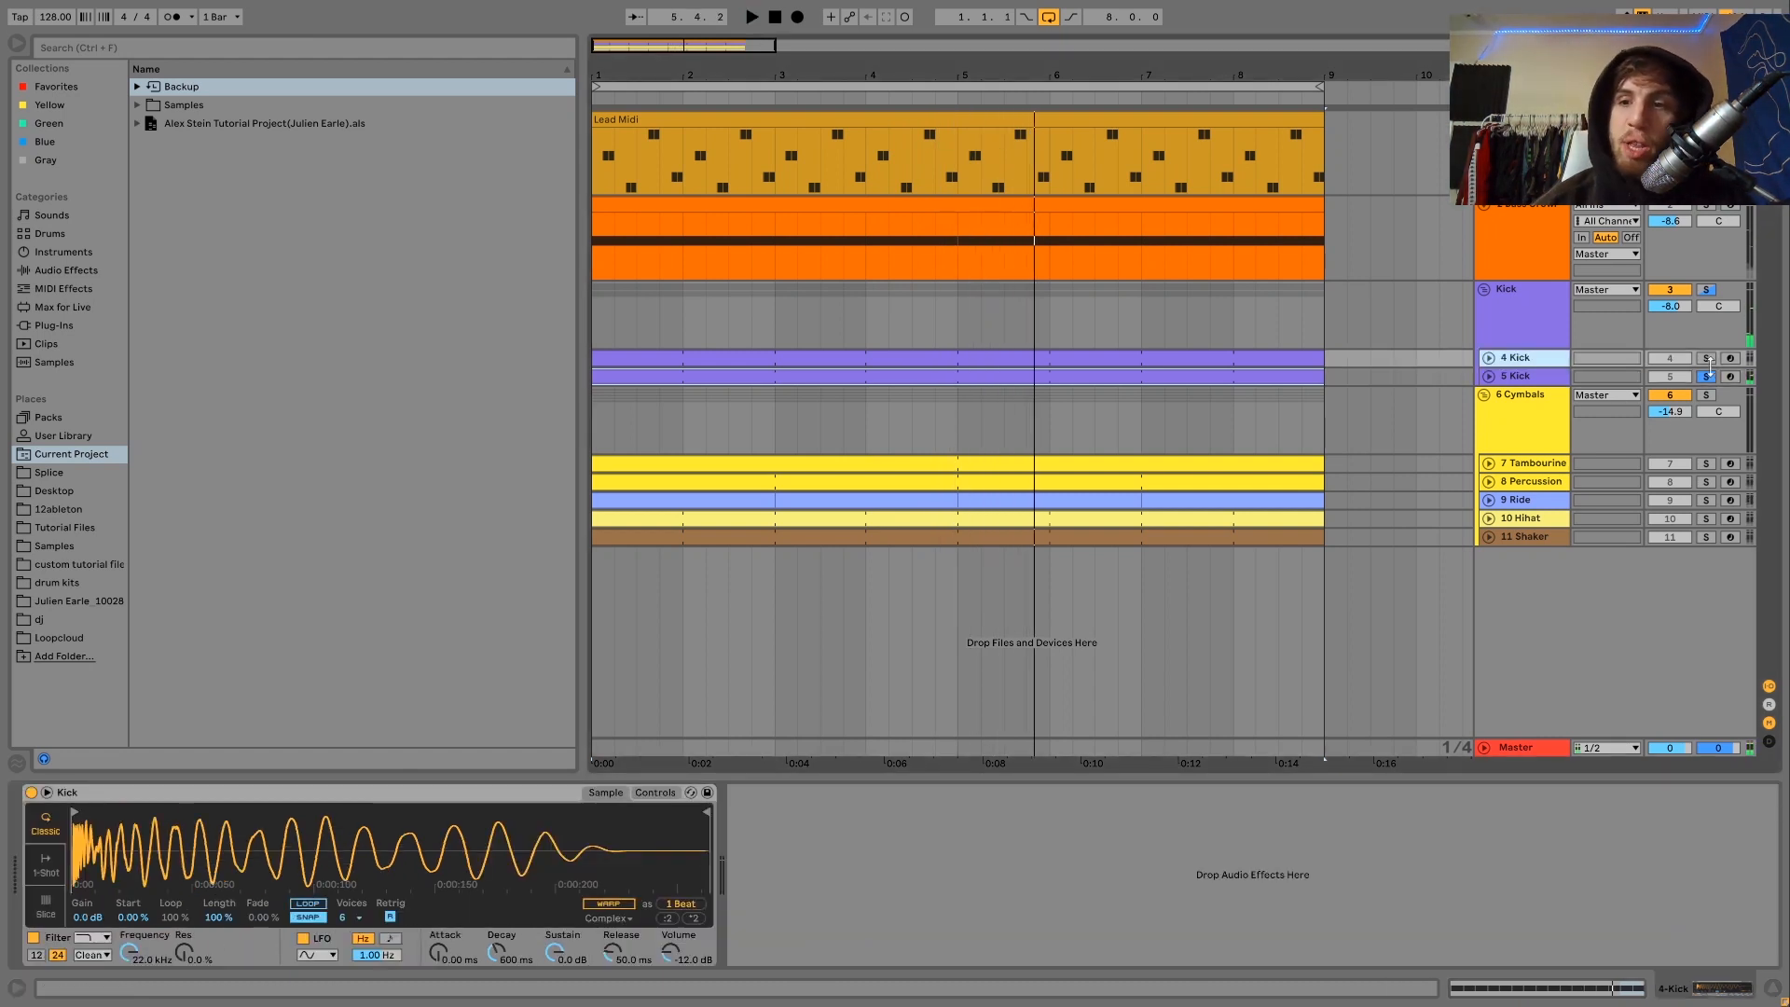
pyautogui.click(1710, 360)
pyautogui.press('space')
pyautogui.click(1529, 378)
pyautogui.press('space')
pyautogui.press('space')
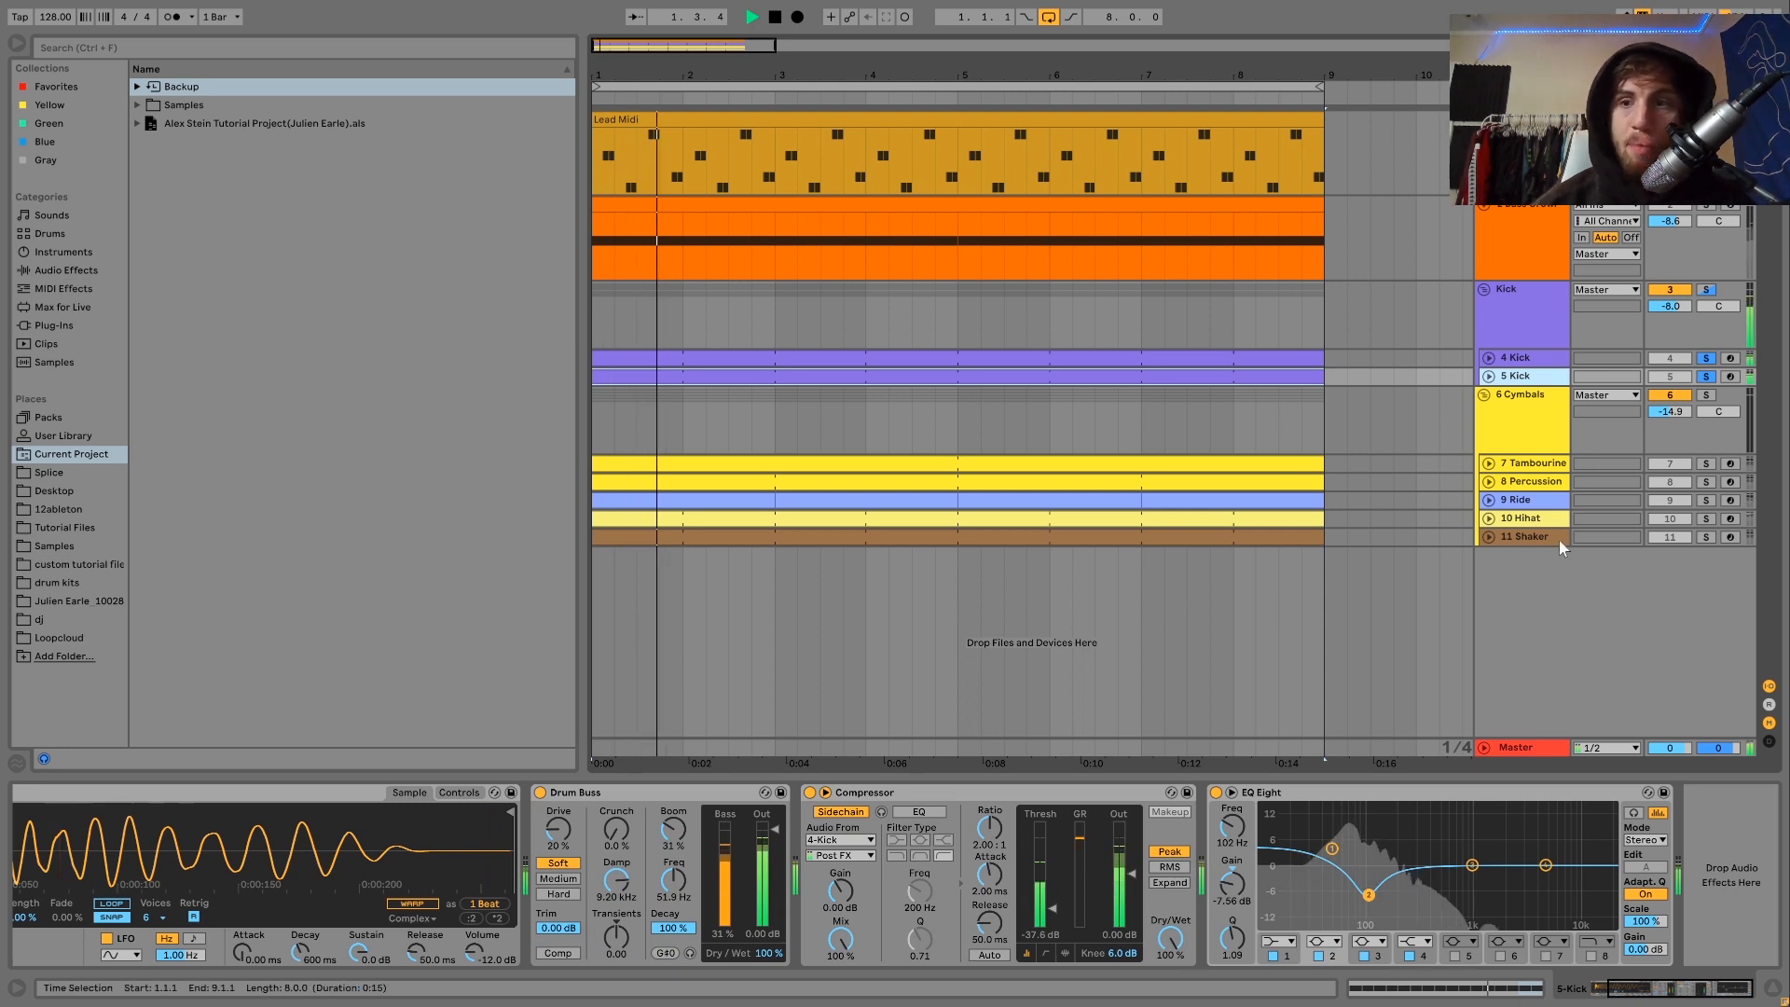
# Step: Solo the Kick group and compare its sound with the group's Saturator and EQ Eight bypassed and enabled
pyautogui.click(1705, 289)
pyautogui.press('space')
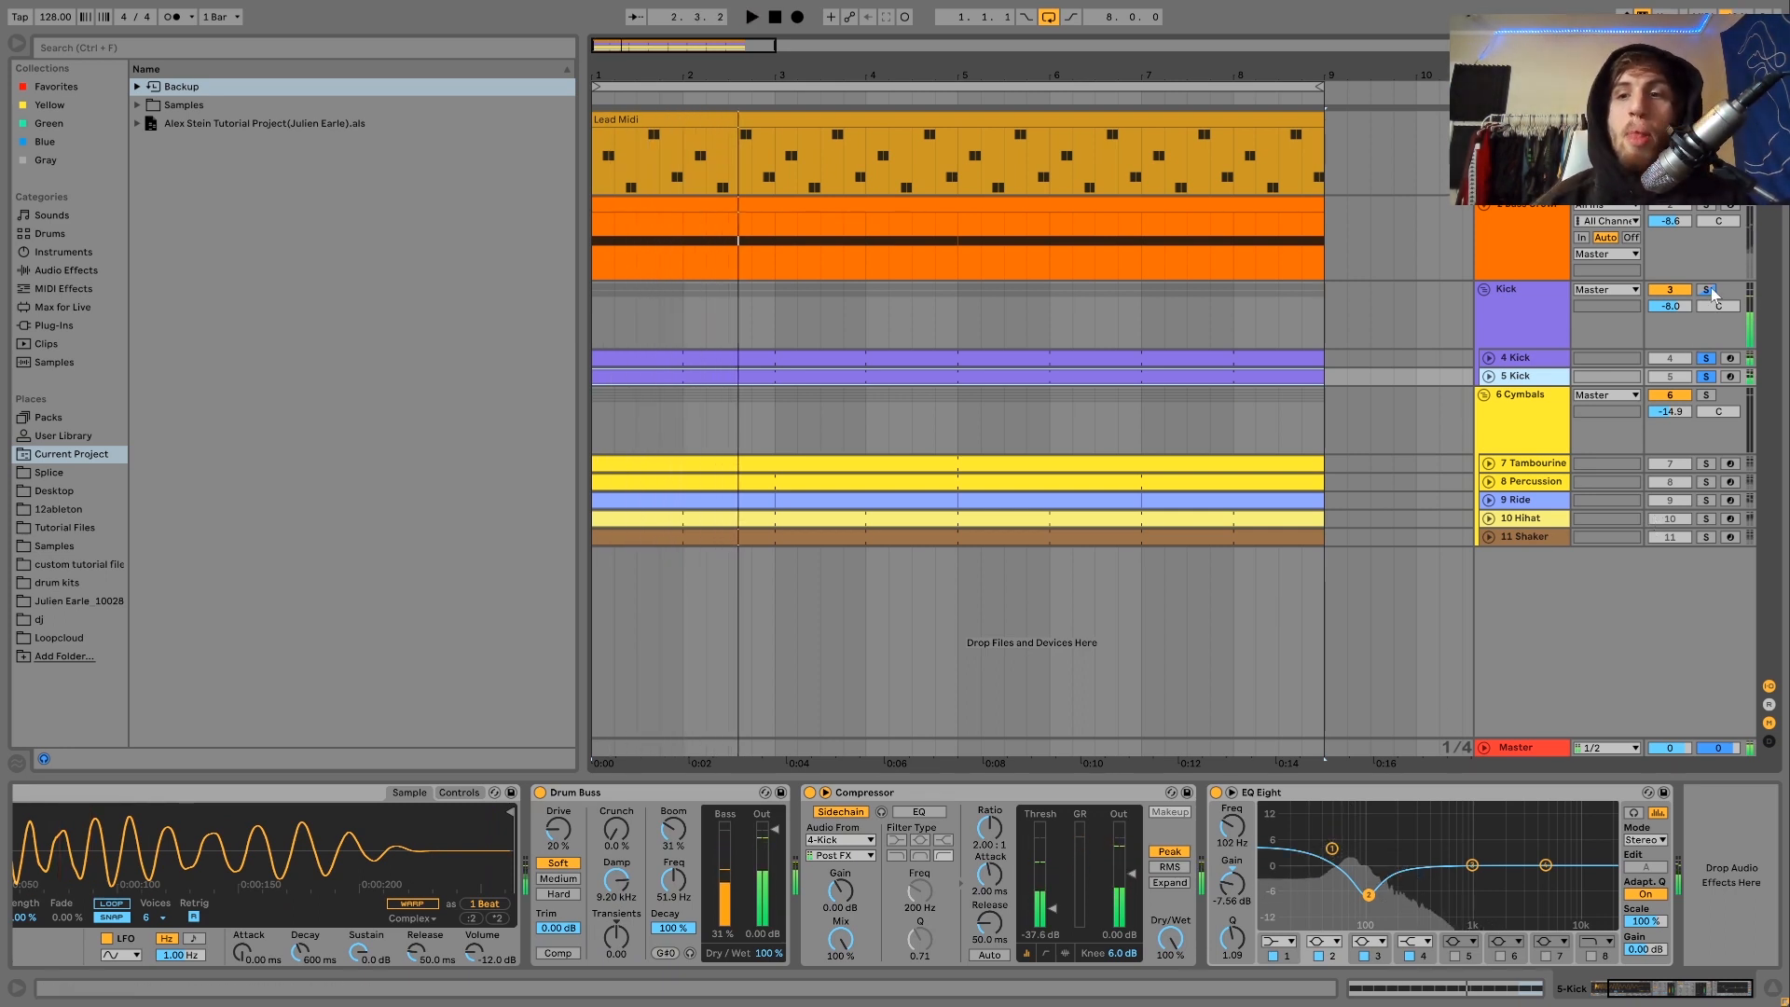
pyautogui.click(1552, 300)
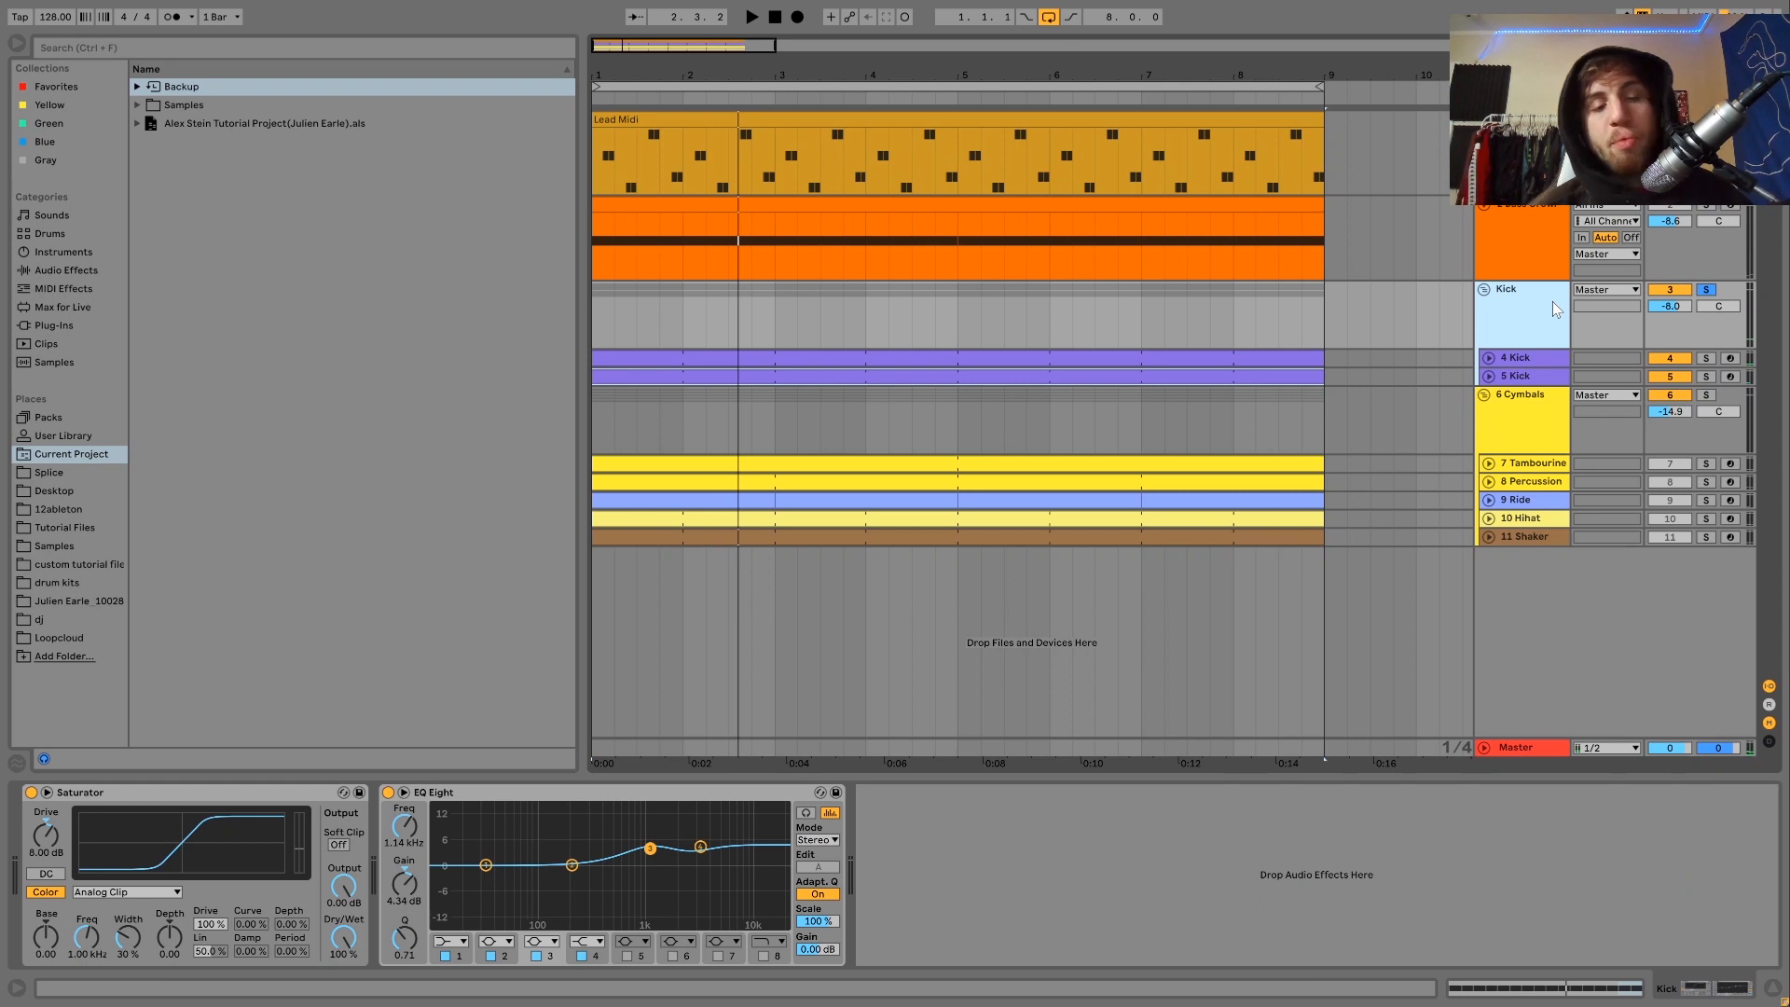
pyautogui.click(388, 793)
pyautogui.click(32, 792)
pyautogui.press('space')
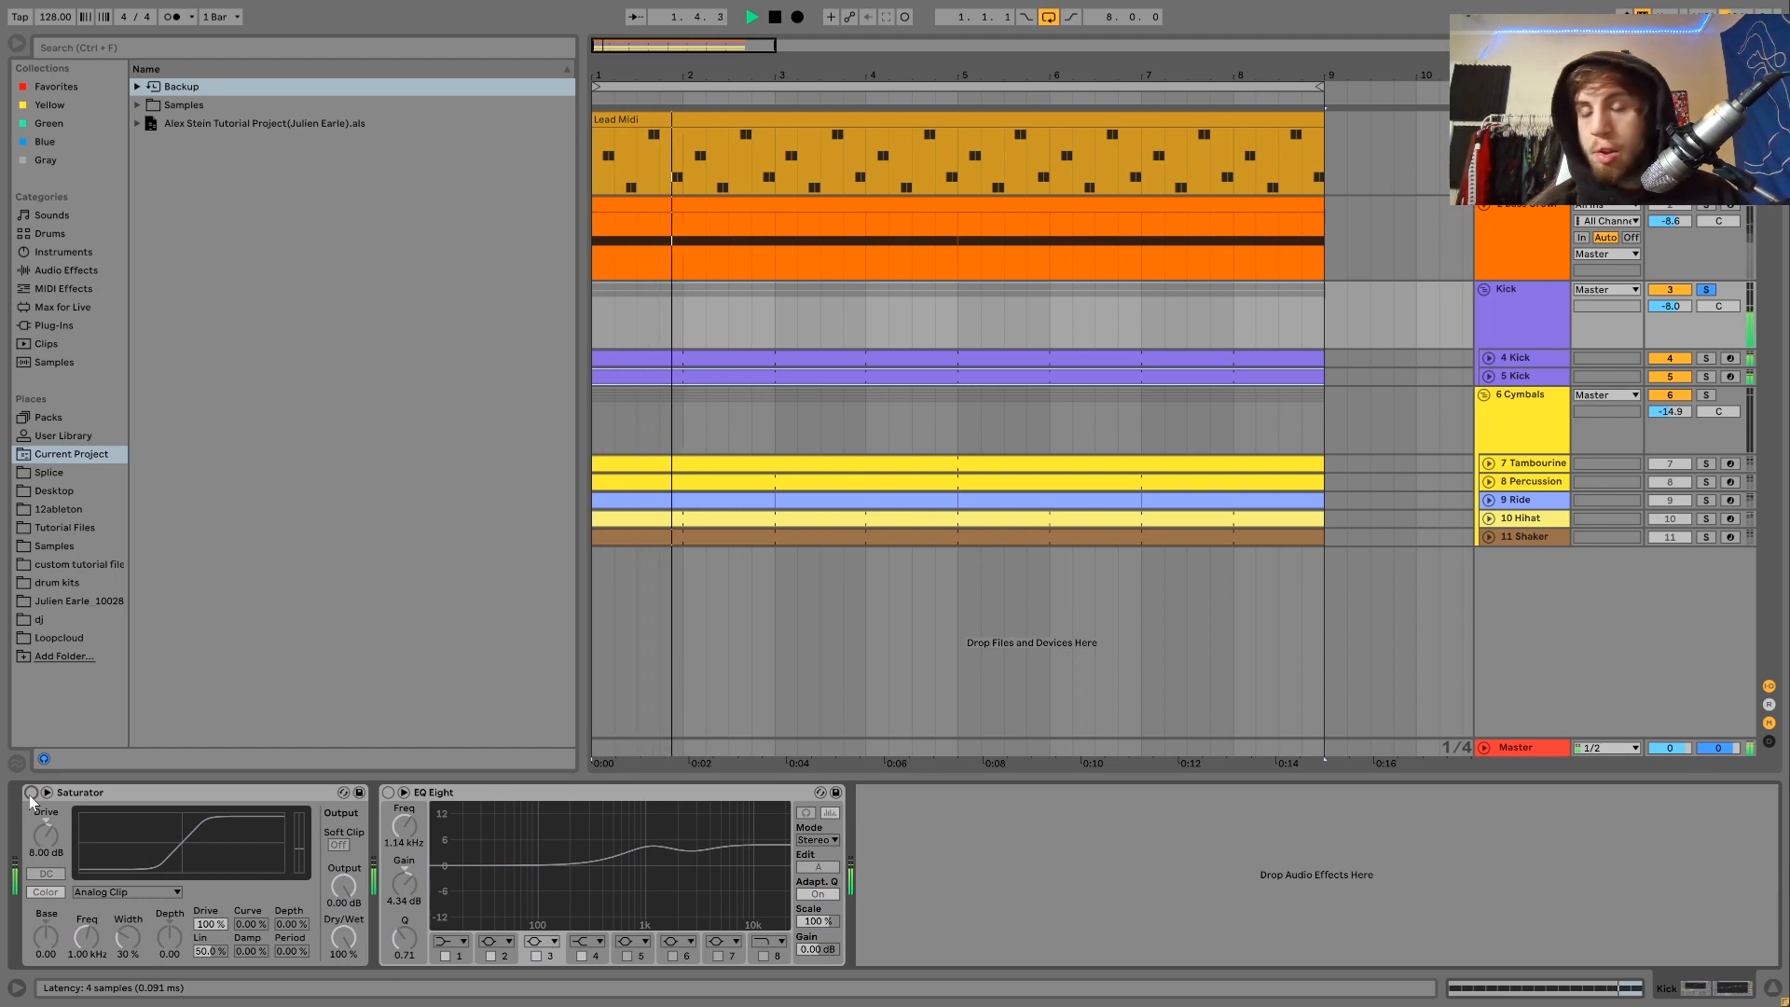
pyautogui.click(31, 794)
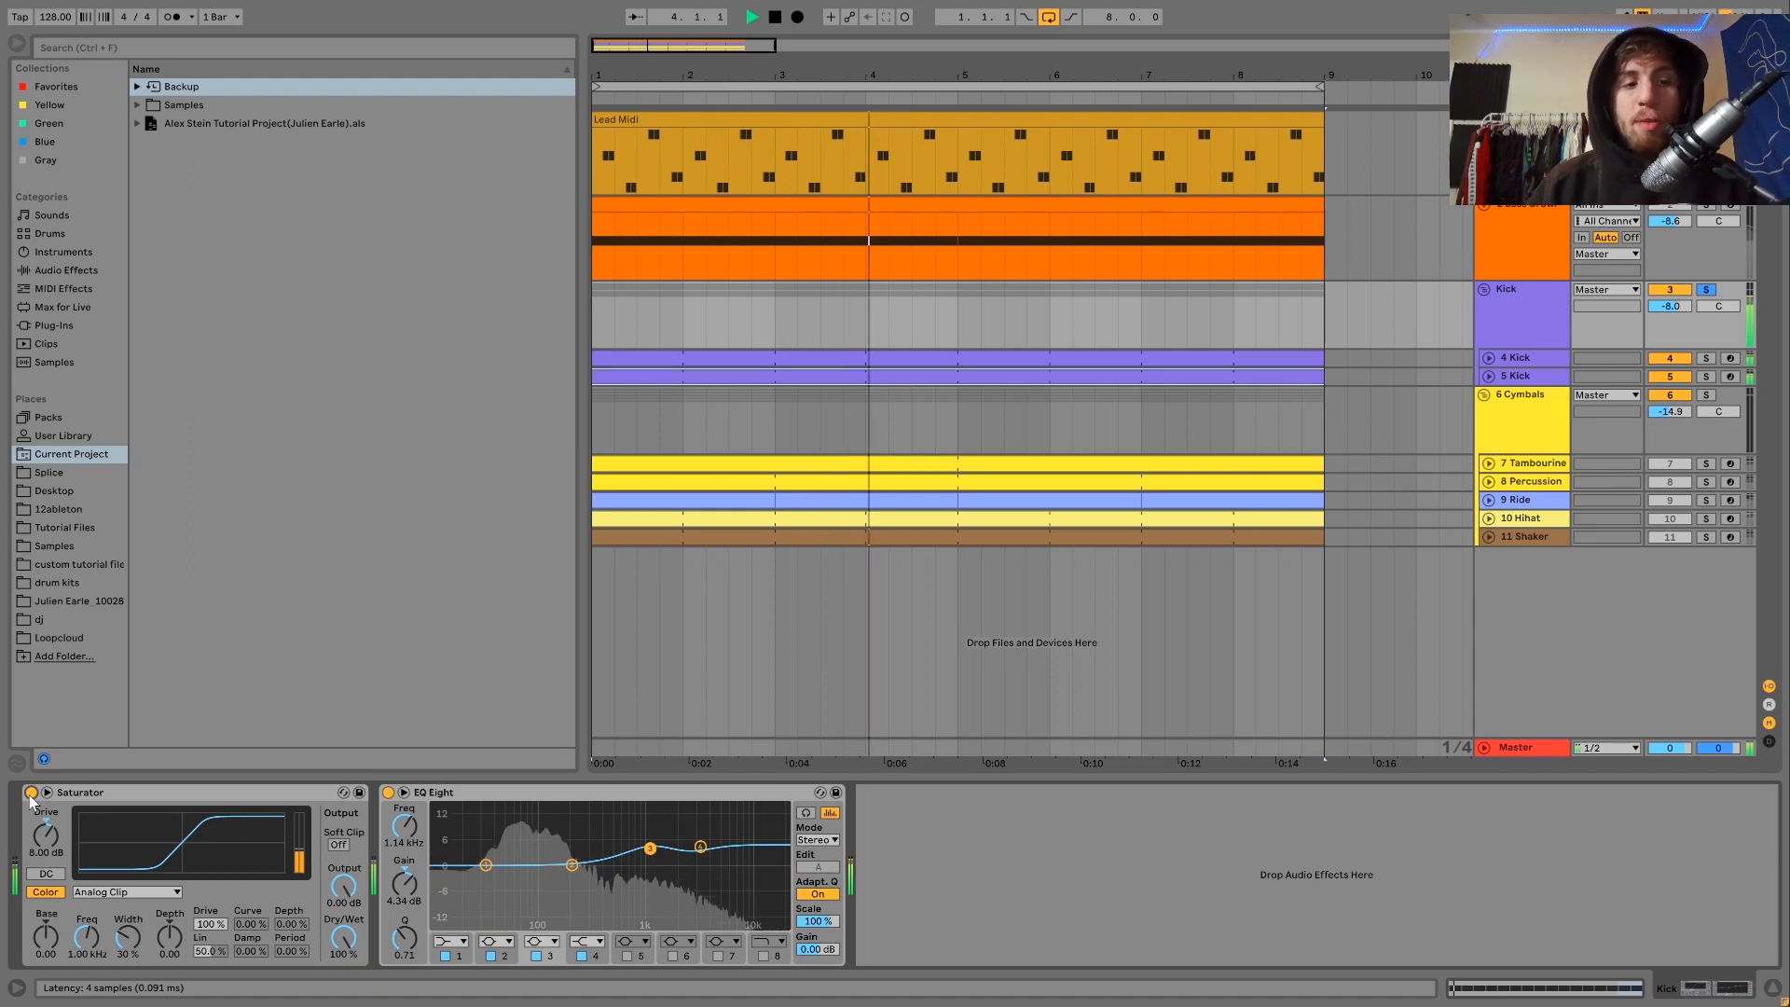
pyautogui.press('space')
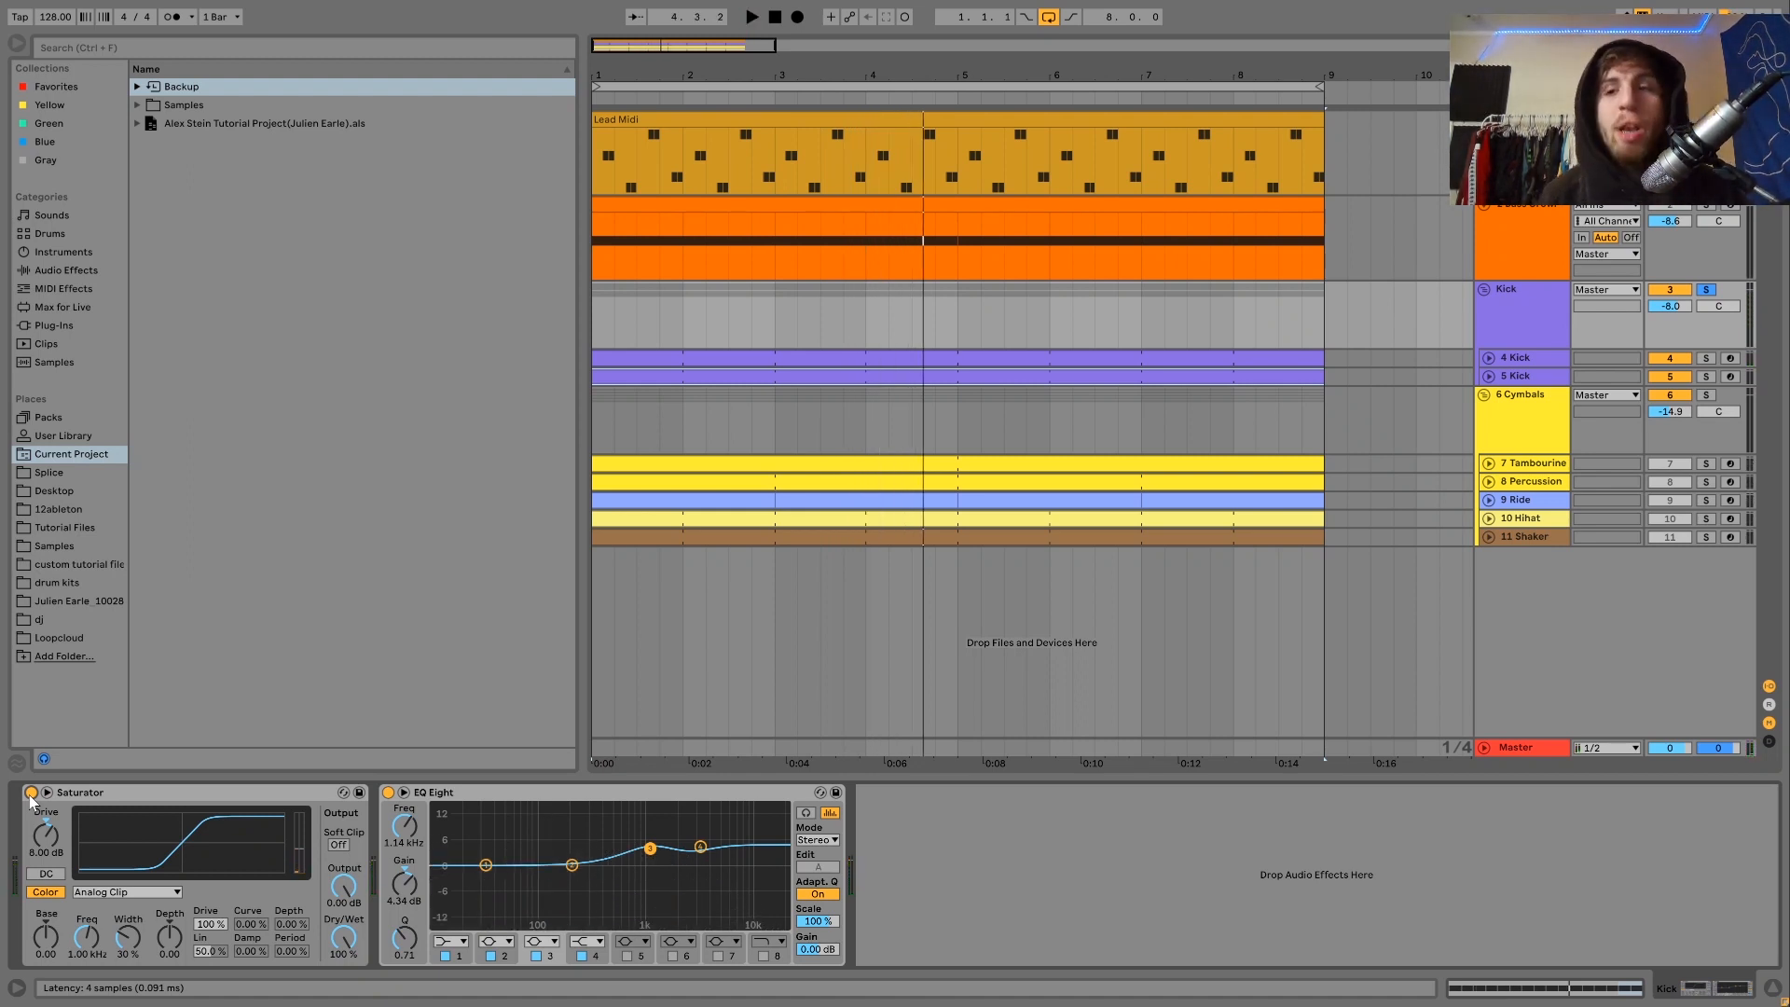
# Step: Play the soloed Kick group to examine the high-frequency boost in its EQ Eight
pyautogui.press('space')
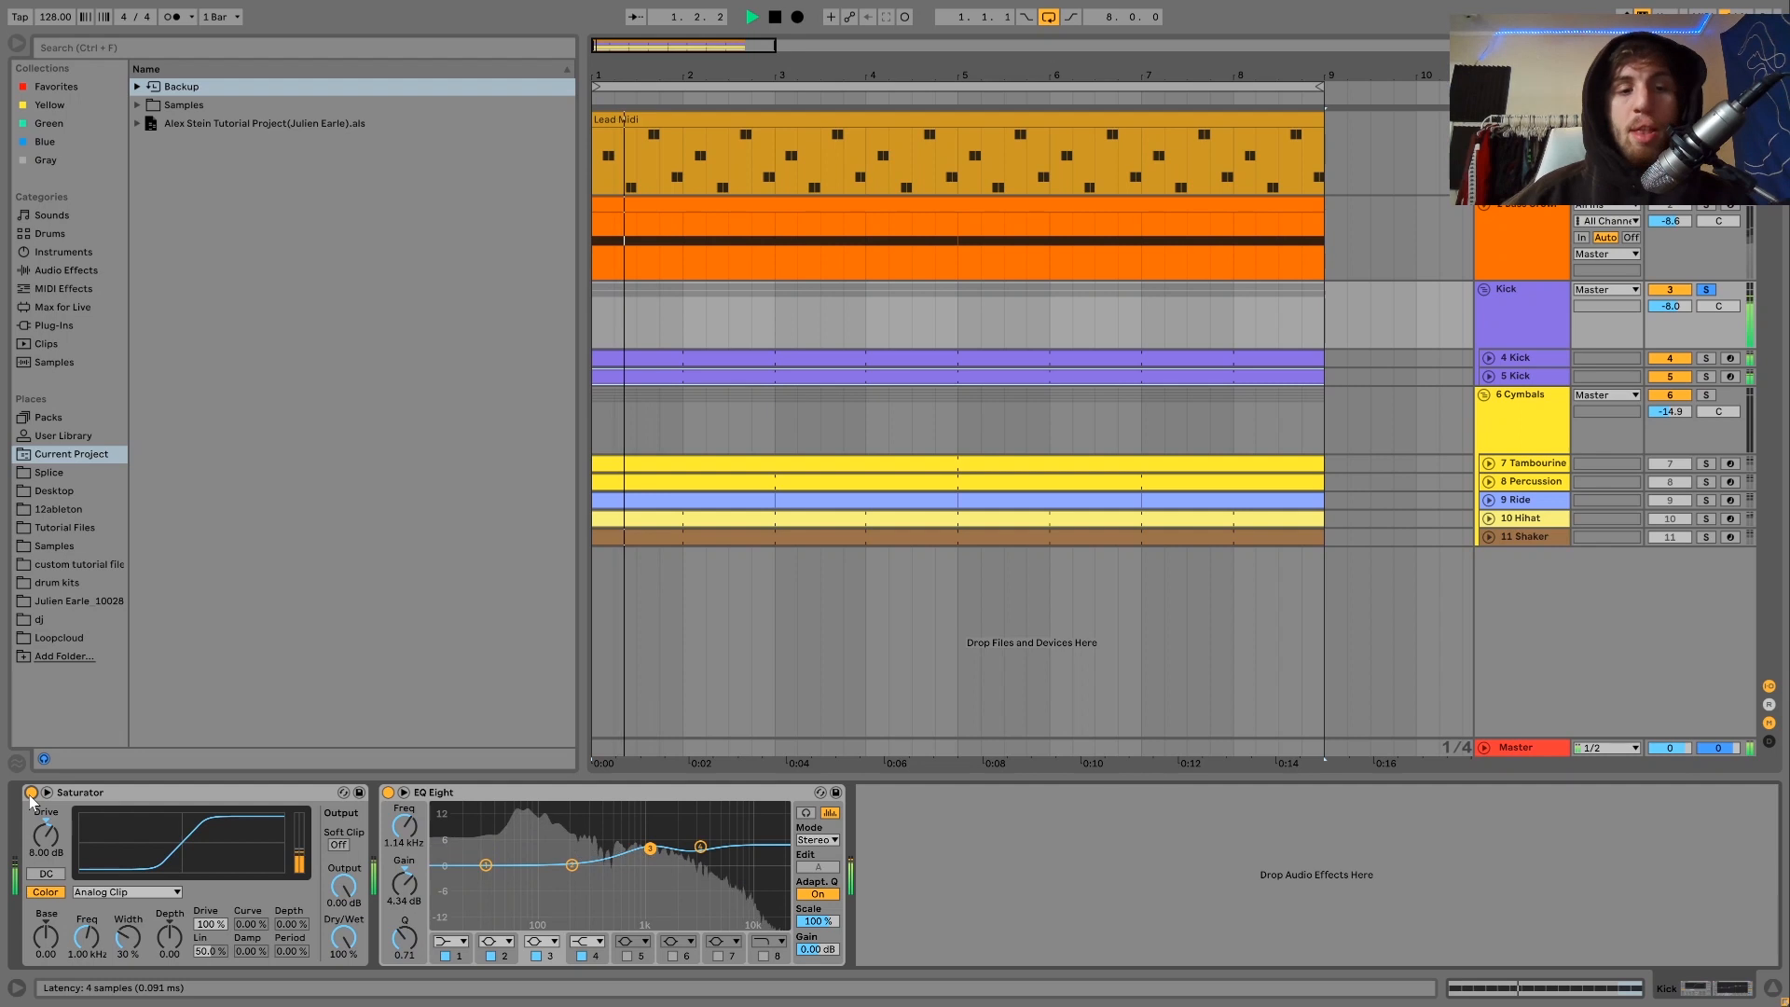
pyautogui.press('space')
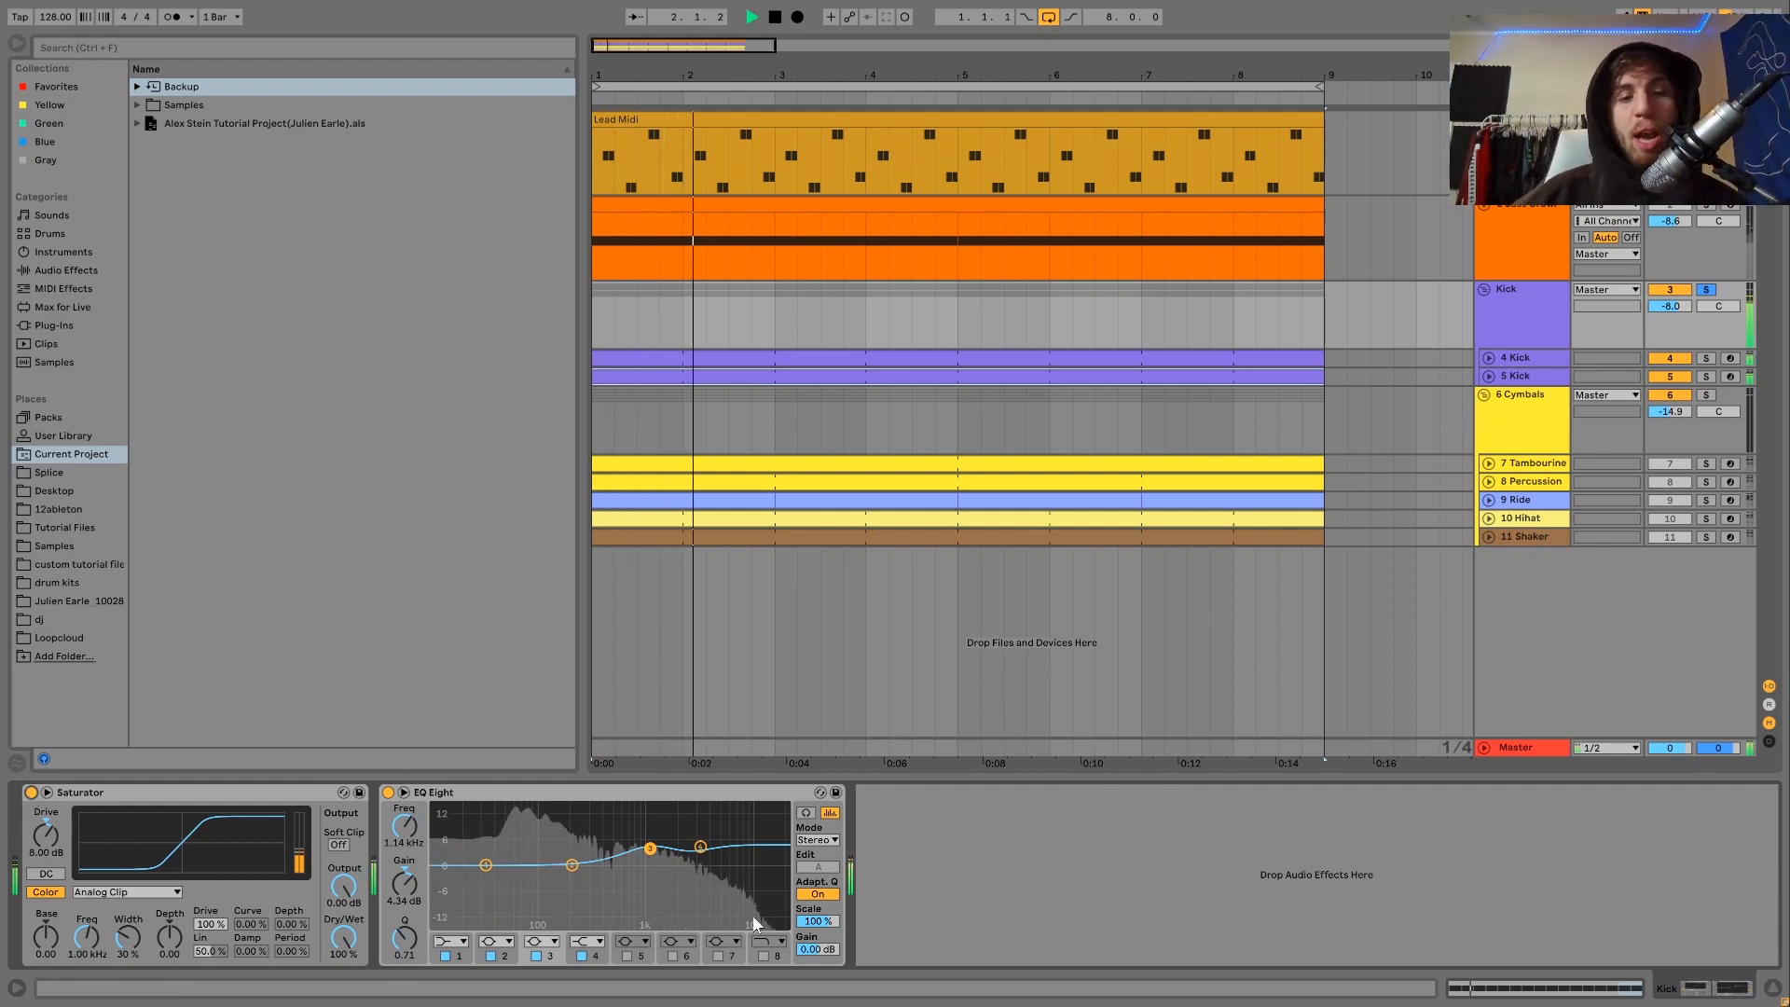
pyautogui.press('space')
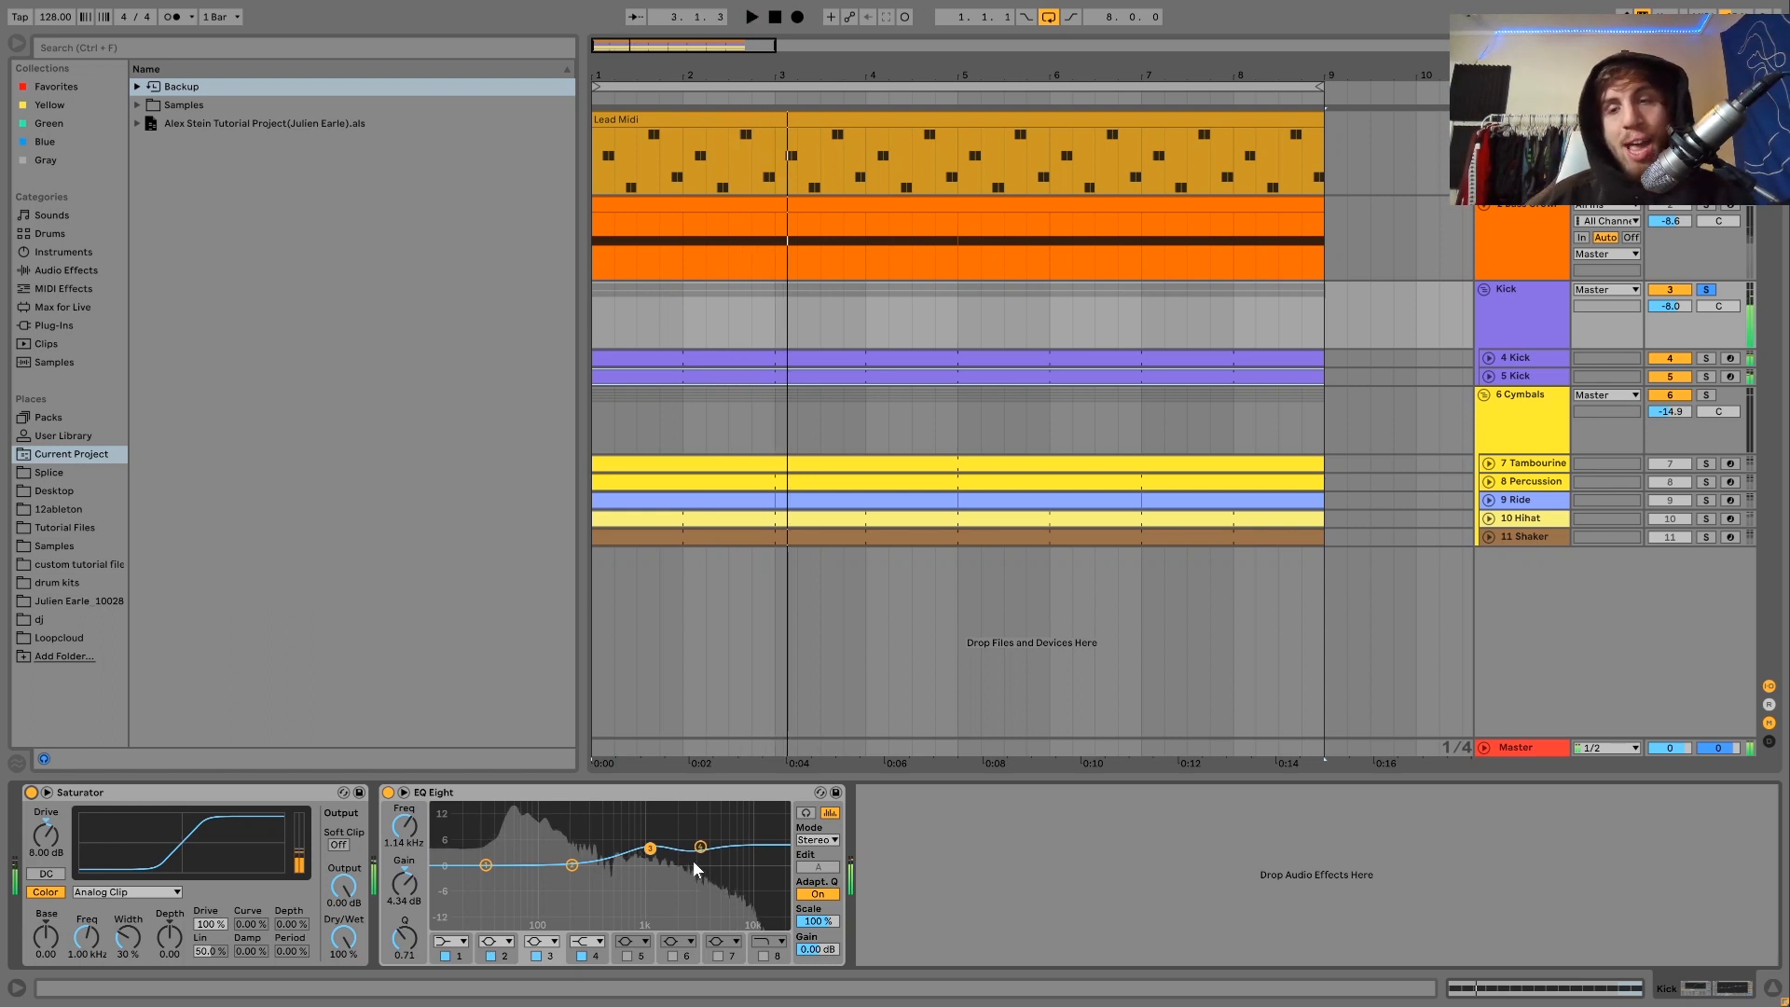
# Step: Turn off the Kick group's solo and audition the full mix
pyautogui.click(1706, 292)
pyautogui.press('space')
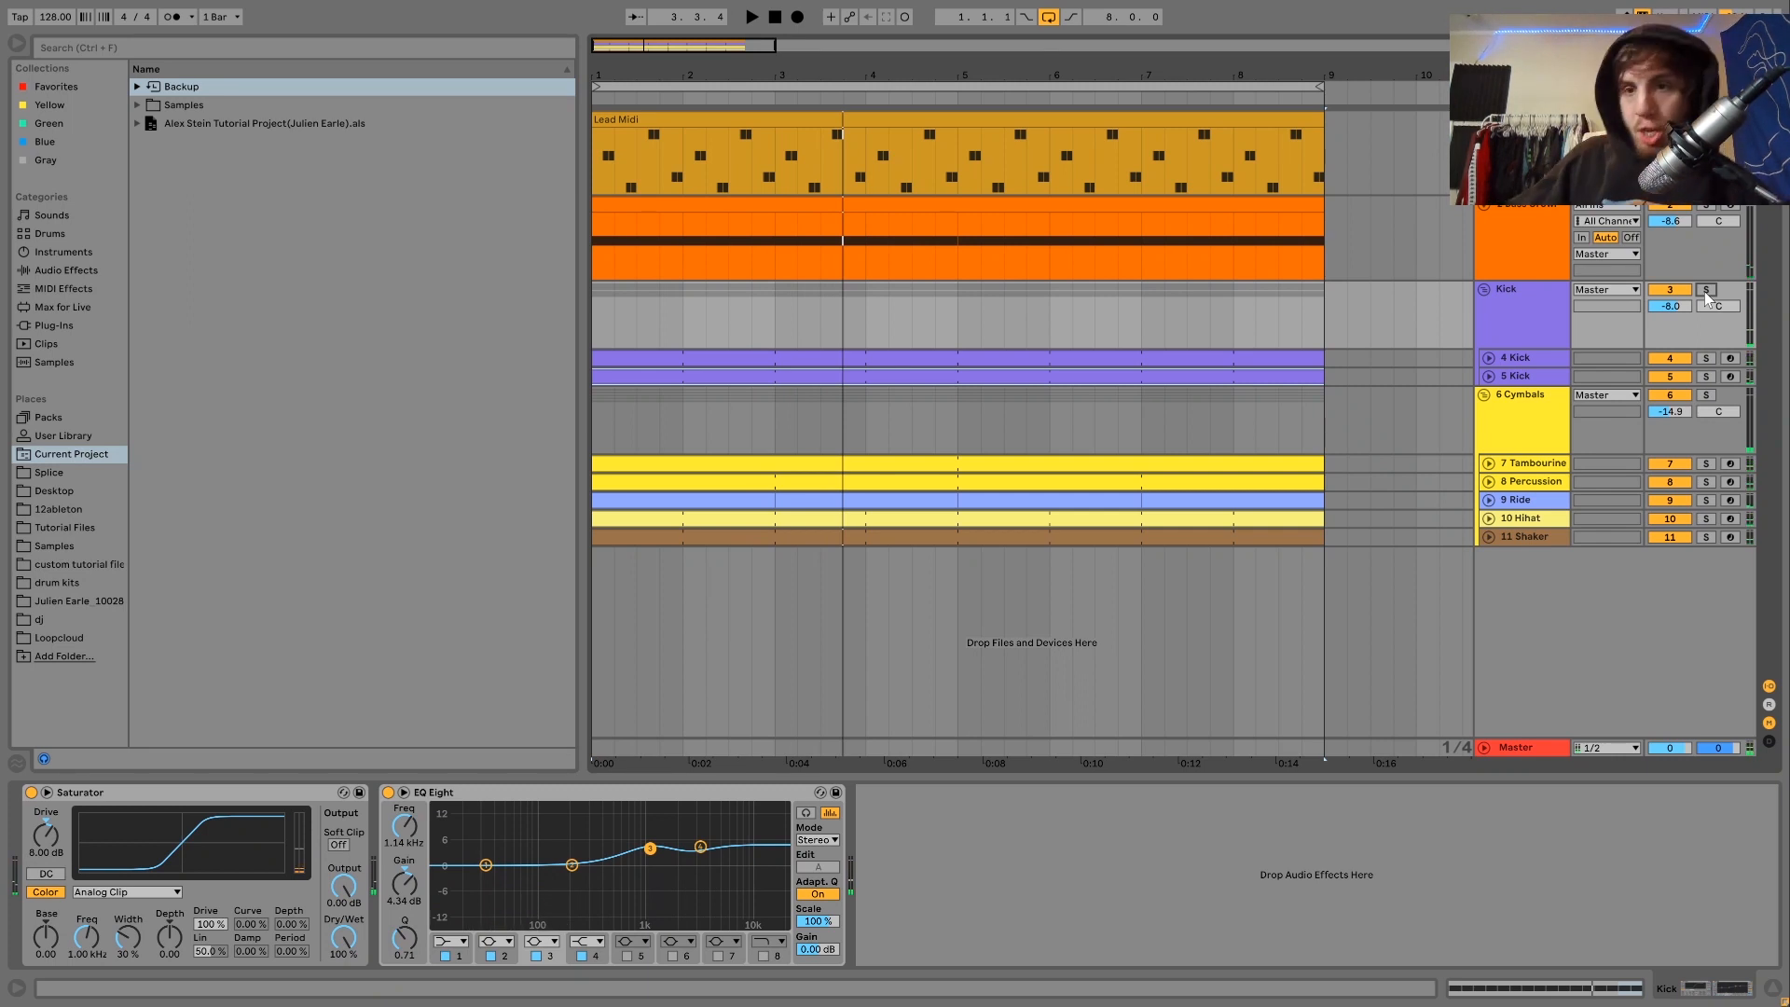
pyautogui.press('space')
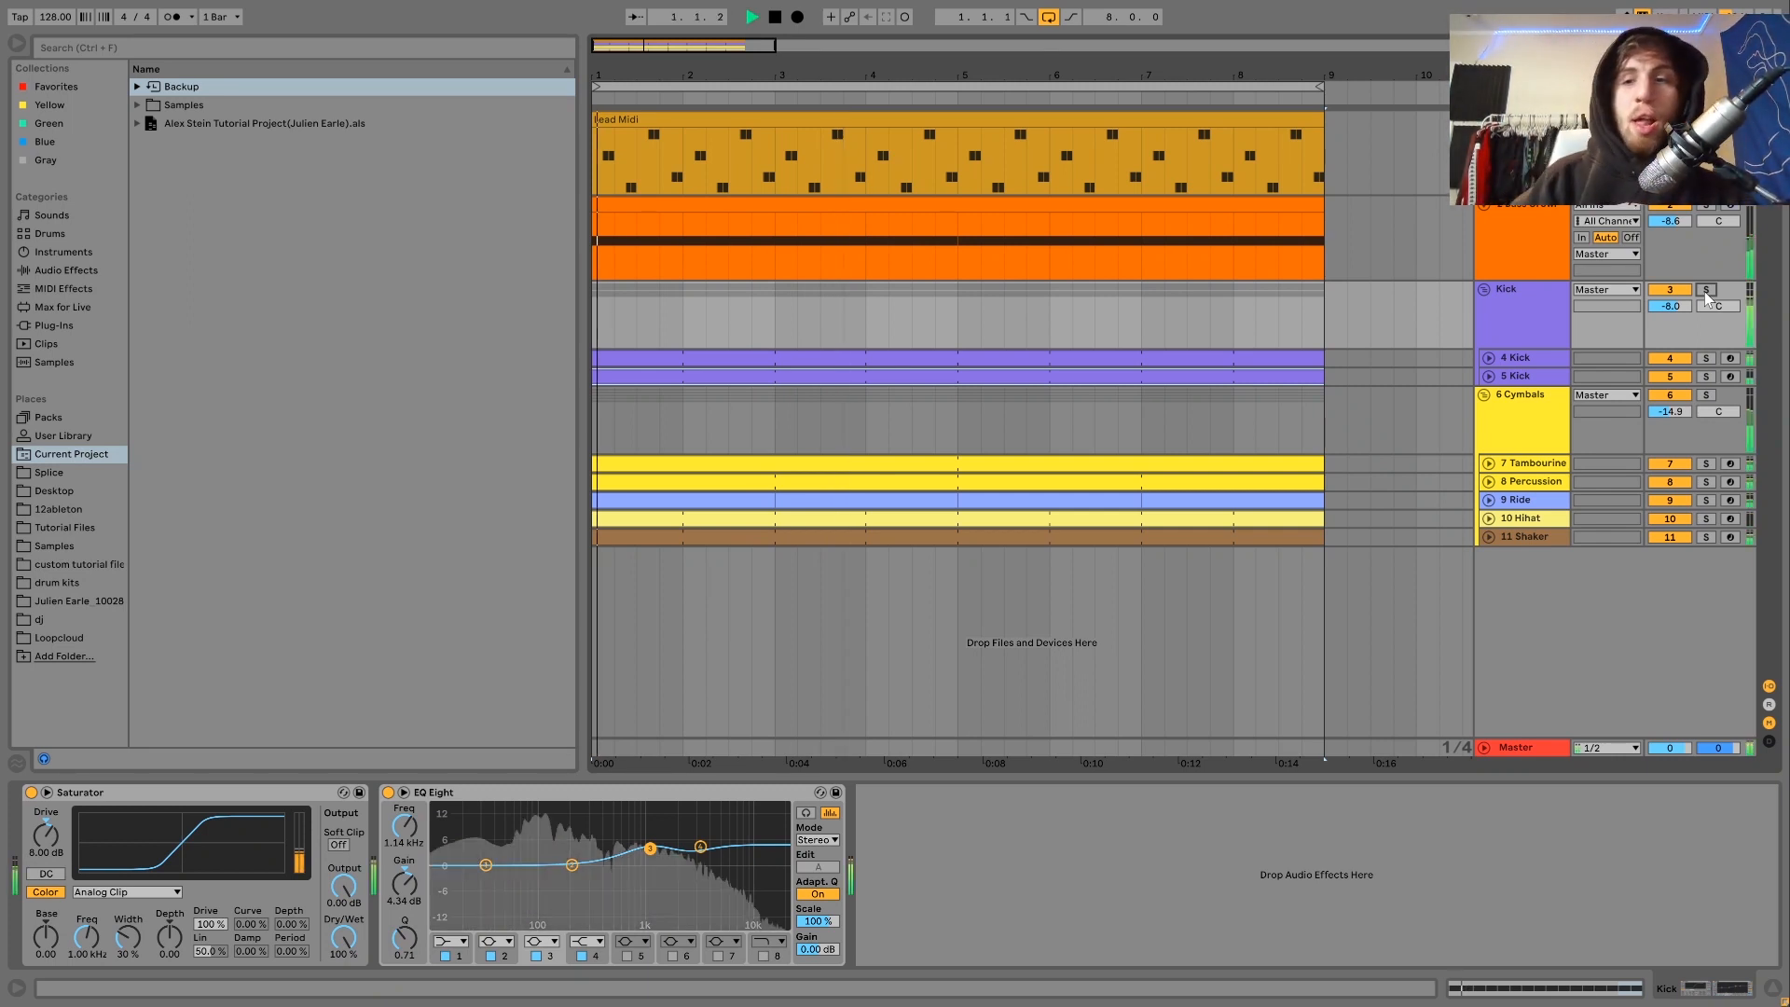
pyautogui.press('space')
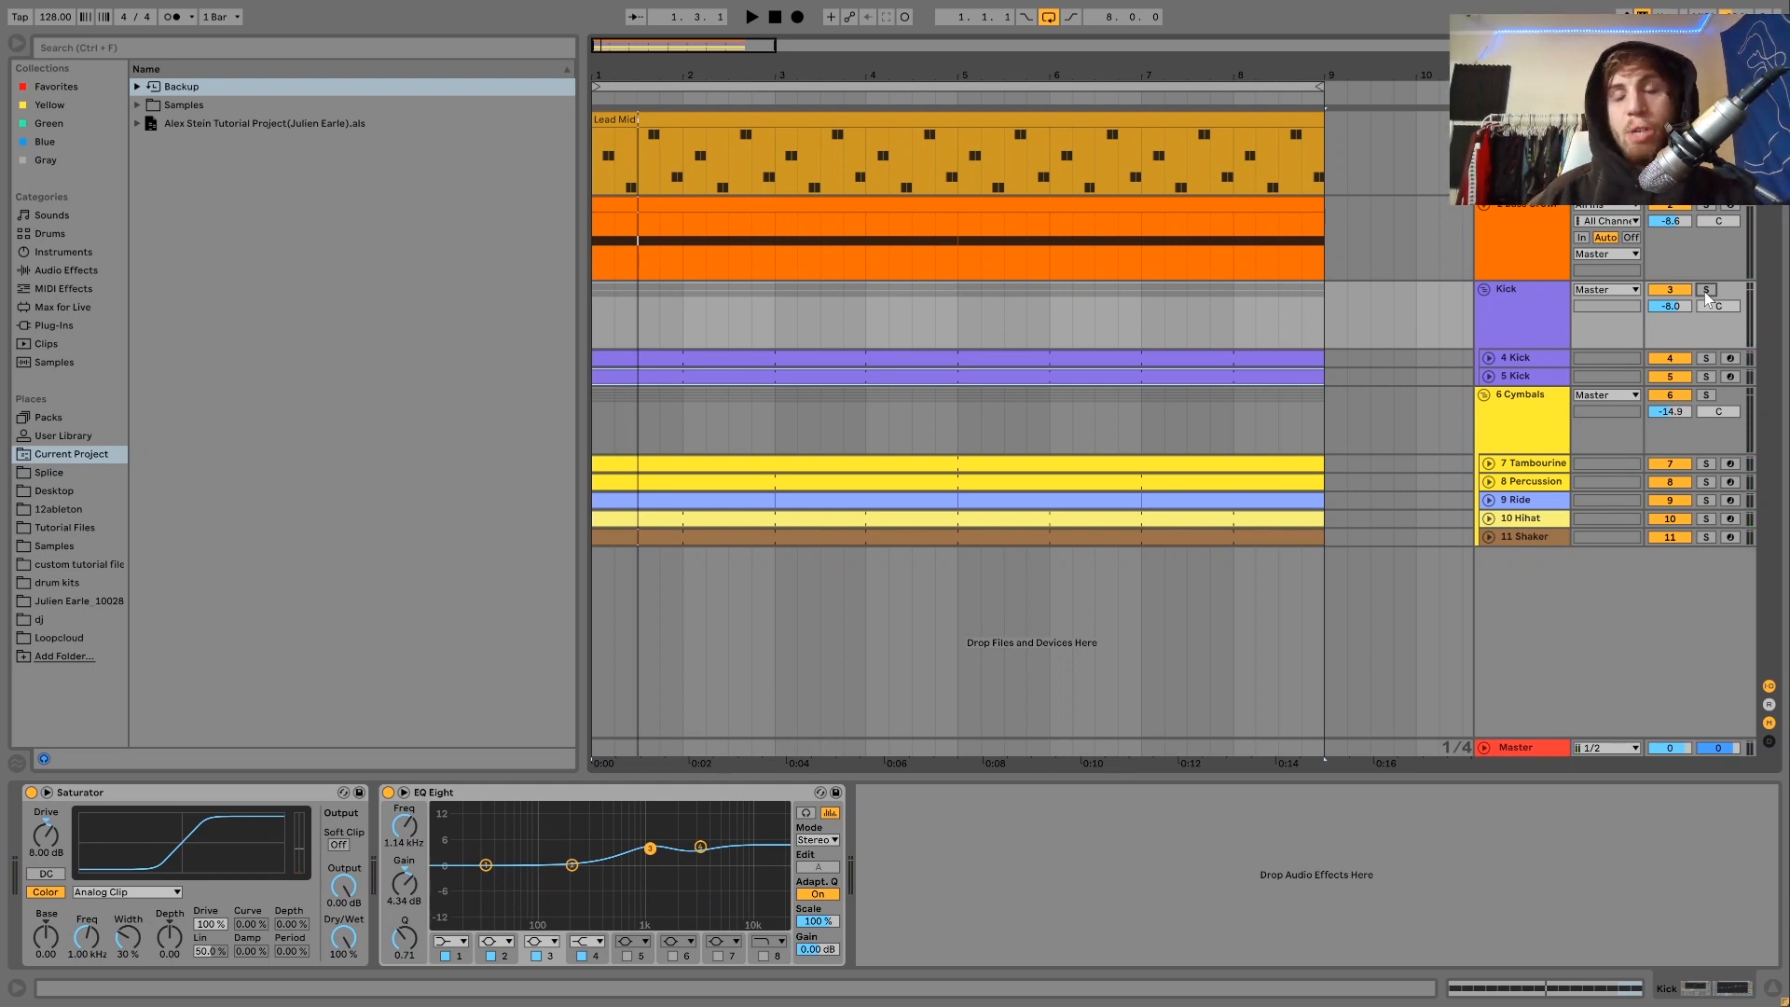
# Step: Solo the 6 Cymbals group, narrow the solo to 7 Tambourine, and expand that track while auditioning its MIDI pattern
pyautogui.press('space')
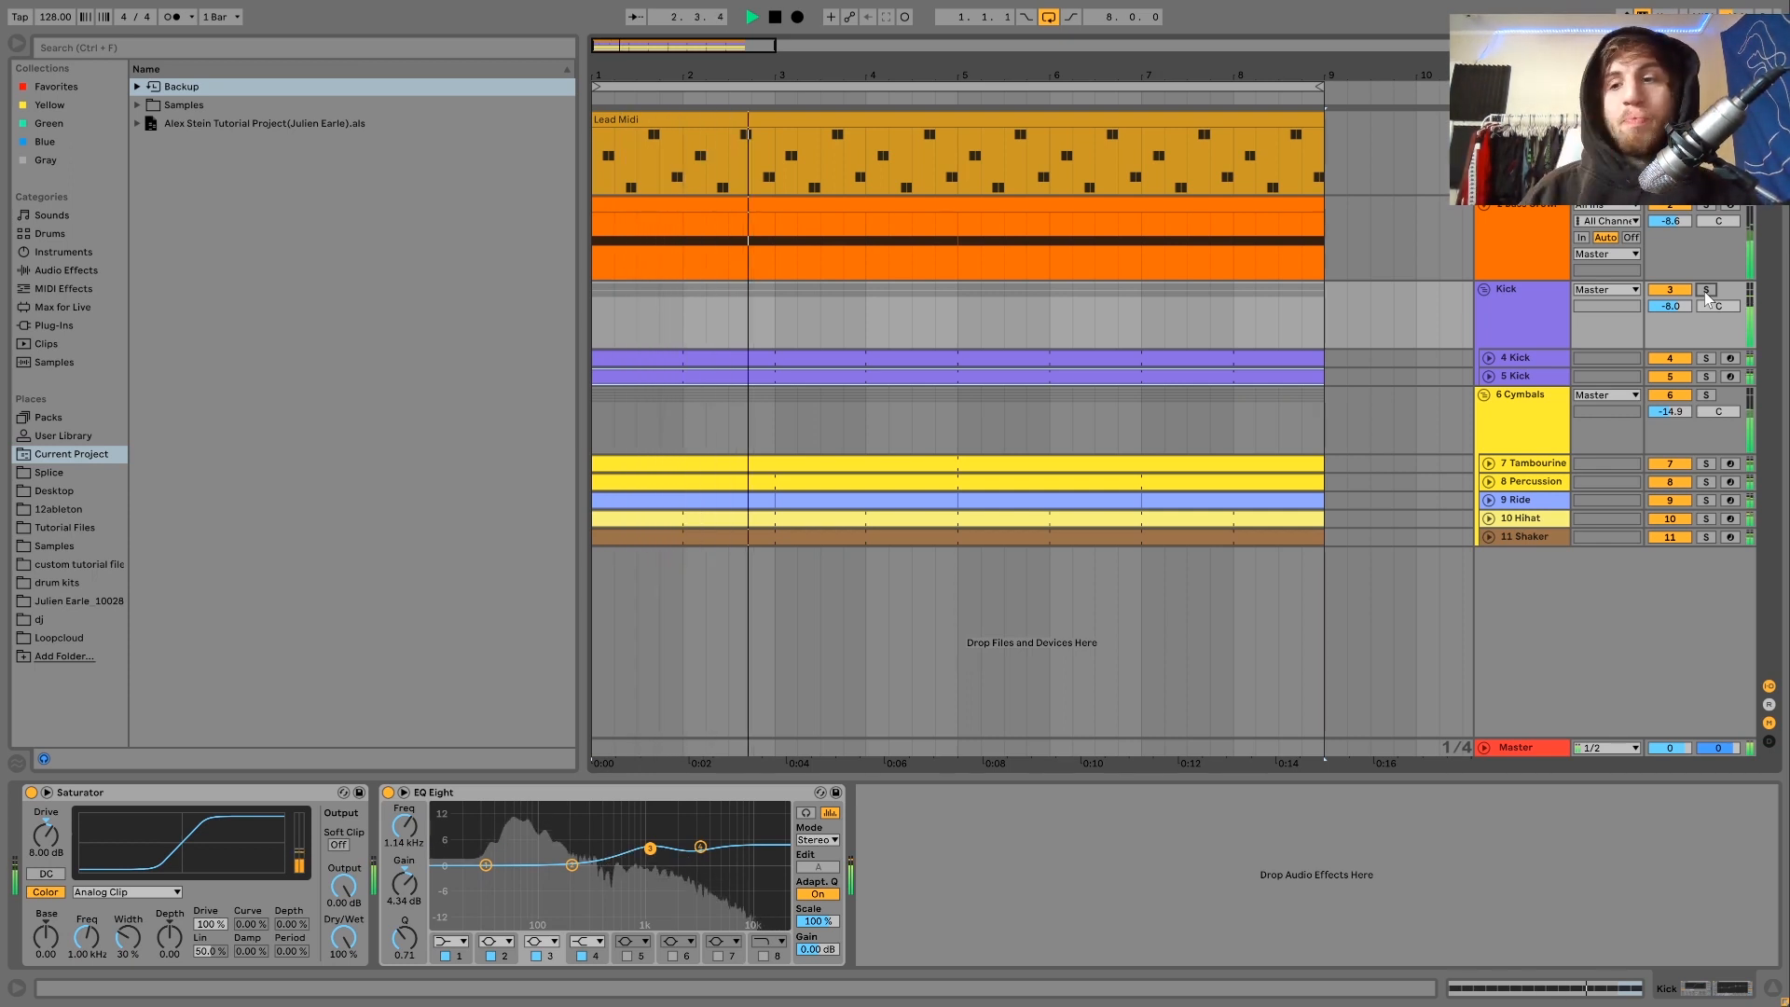
pyautogui.click(1706, 396)
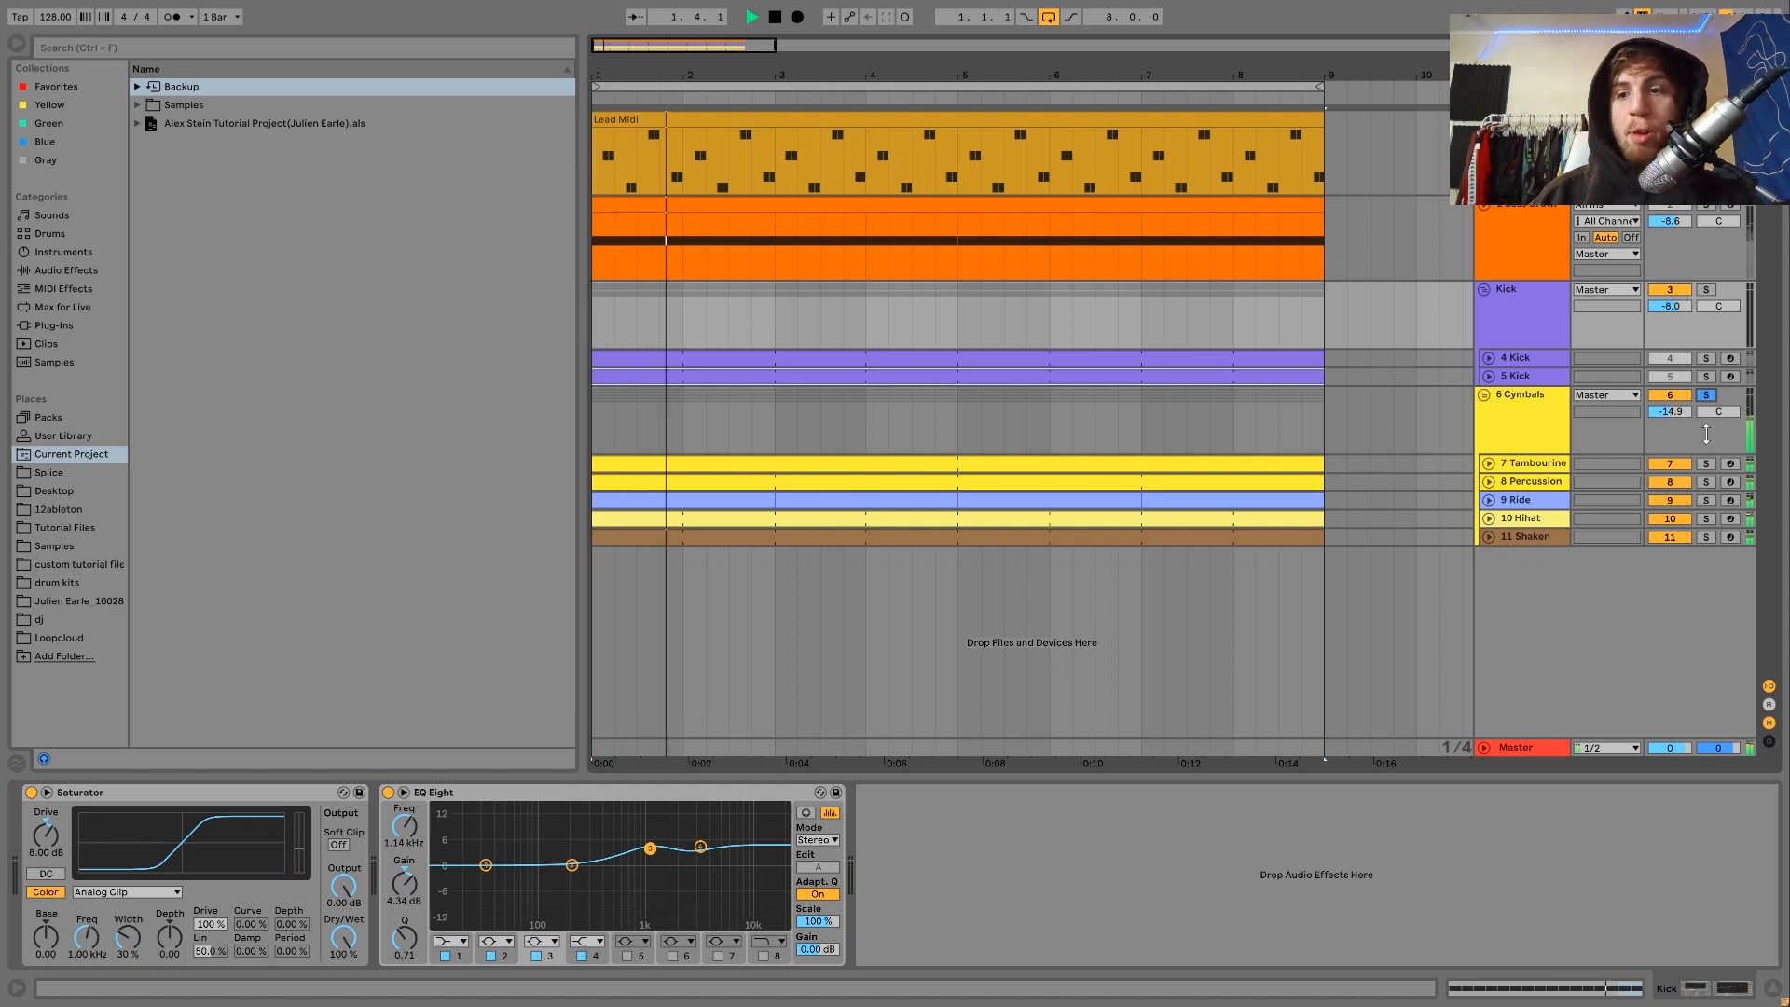
pyautogui.click(1708, 463)
pyautogui.click(1529, 464)
pyautogui.press('space')
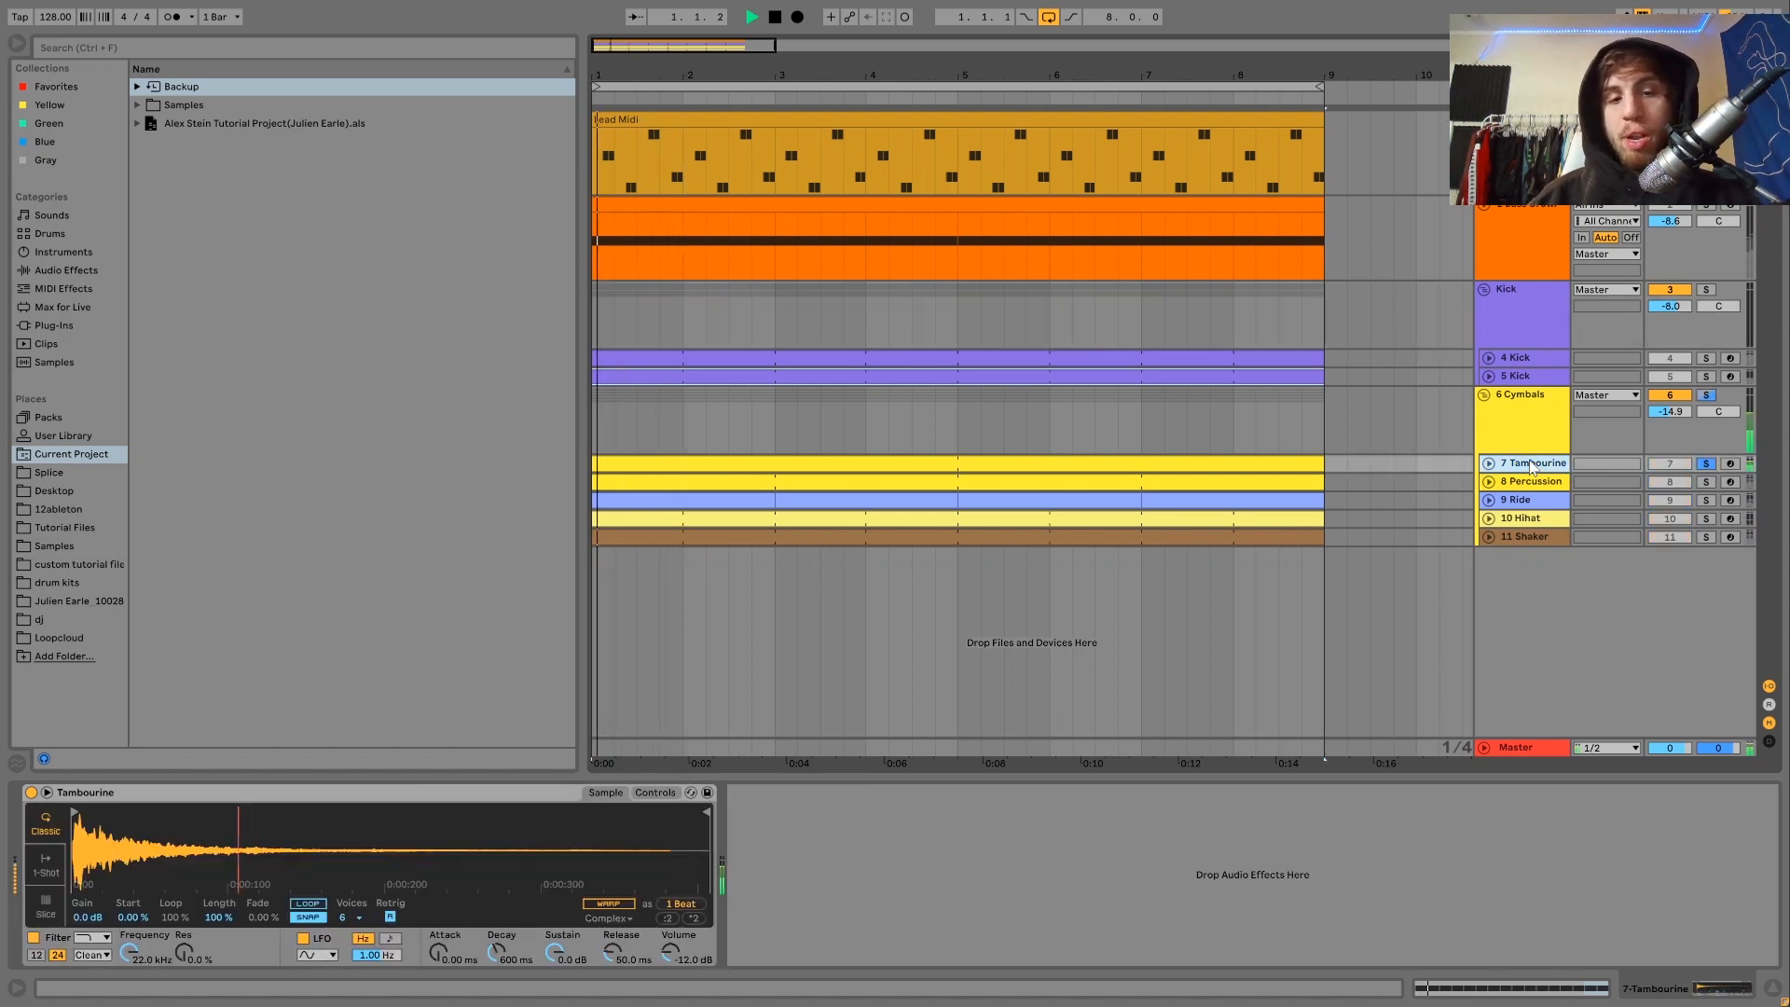
pyautogui.press('u')
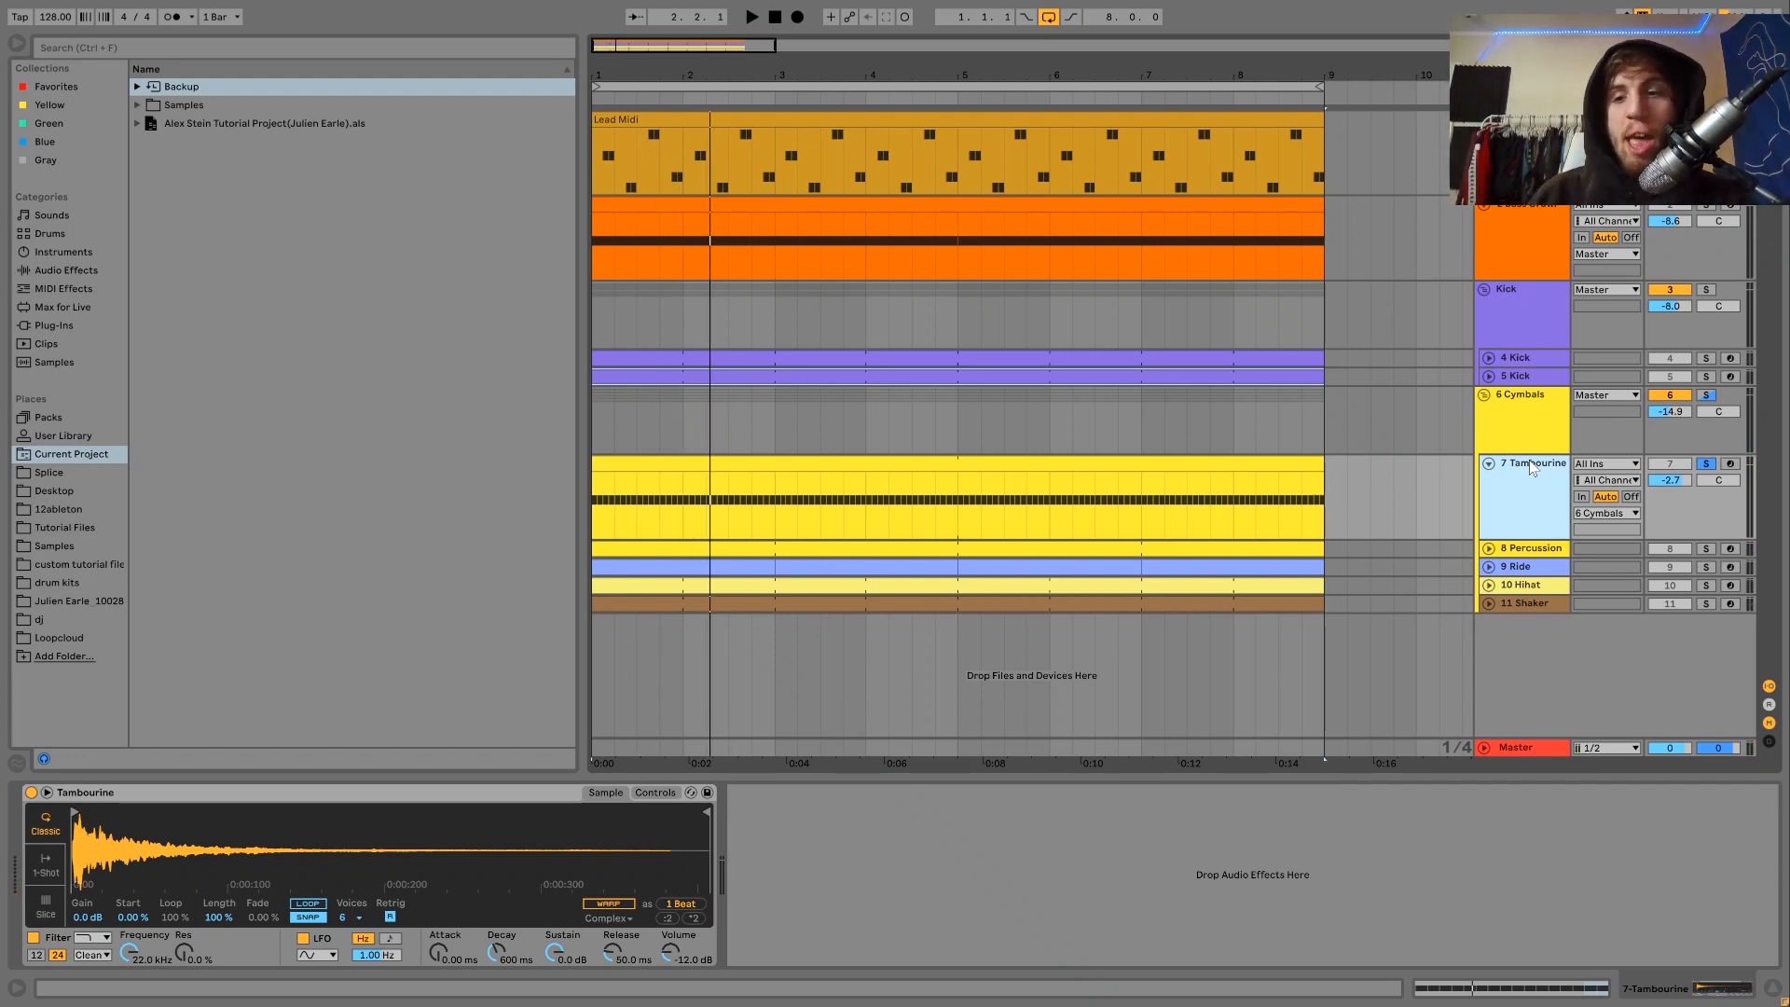
# Step: Audition 7 Tambourine layered with the soloed 10 Hihat and 11 Shaker, and also on its own
pyautogui.click(1705, 604)
pyautogui.press('space')
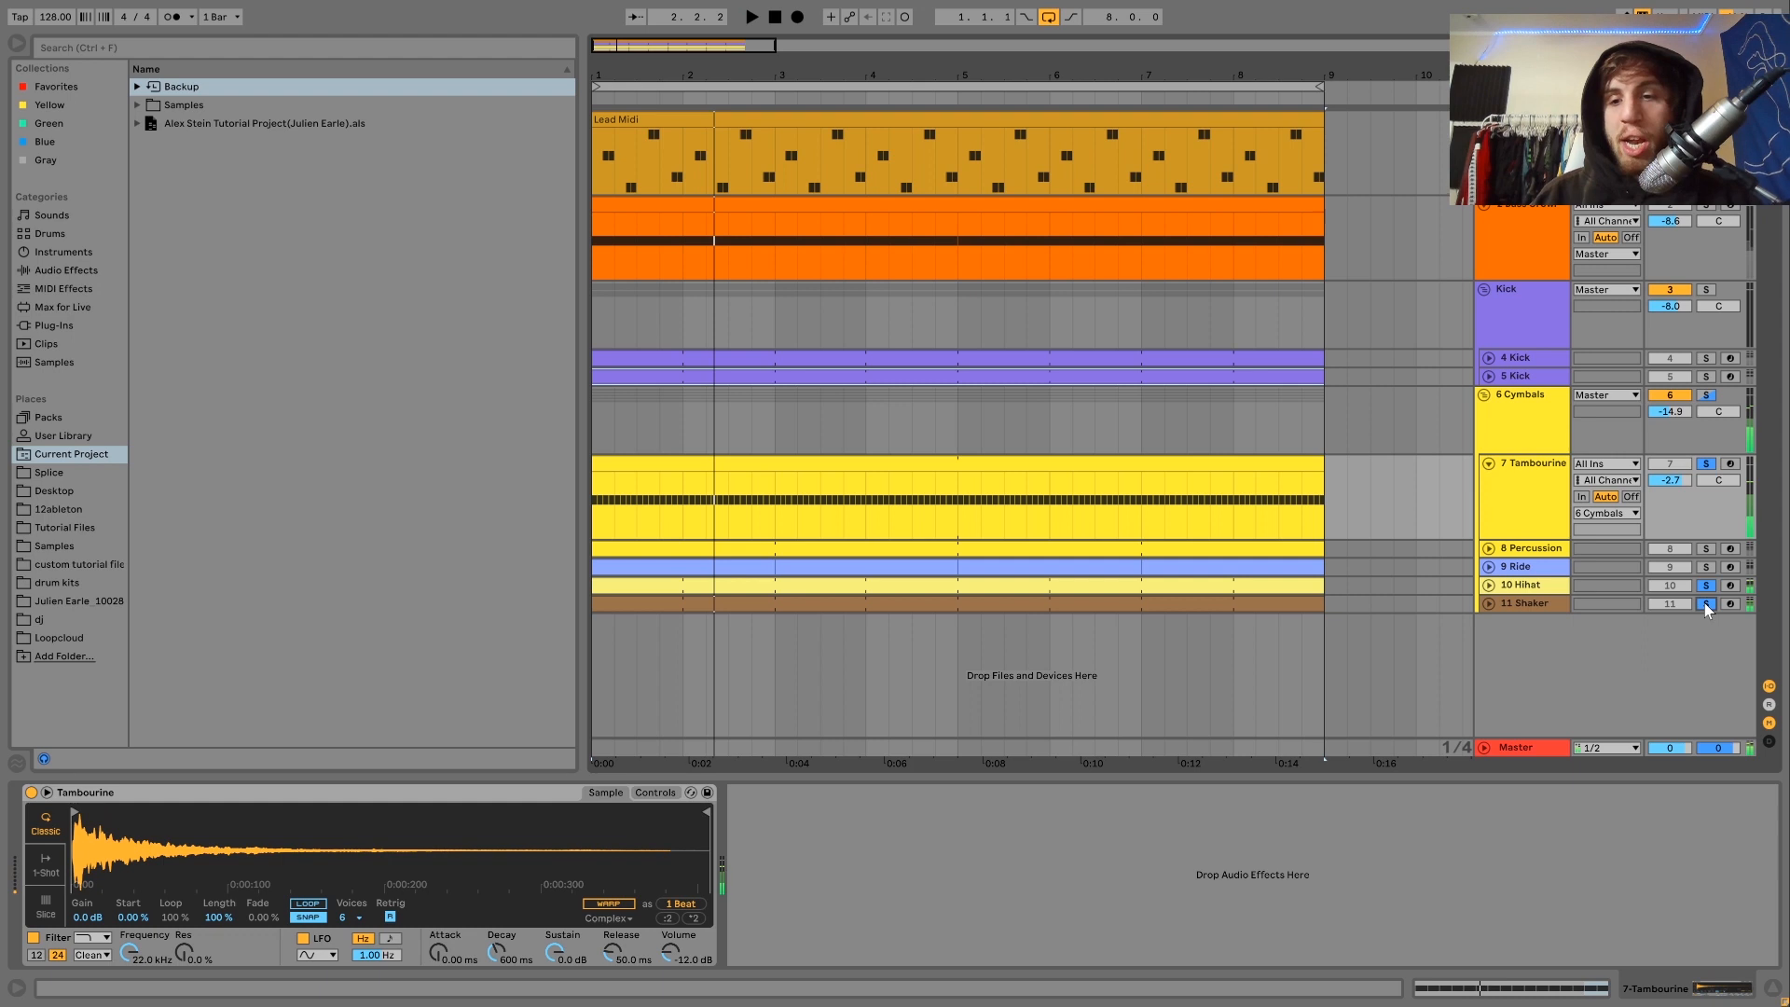
pyautogui.press('space')
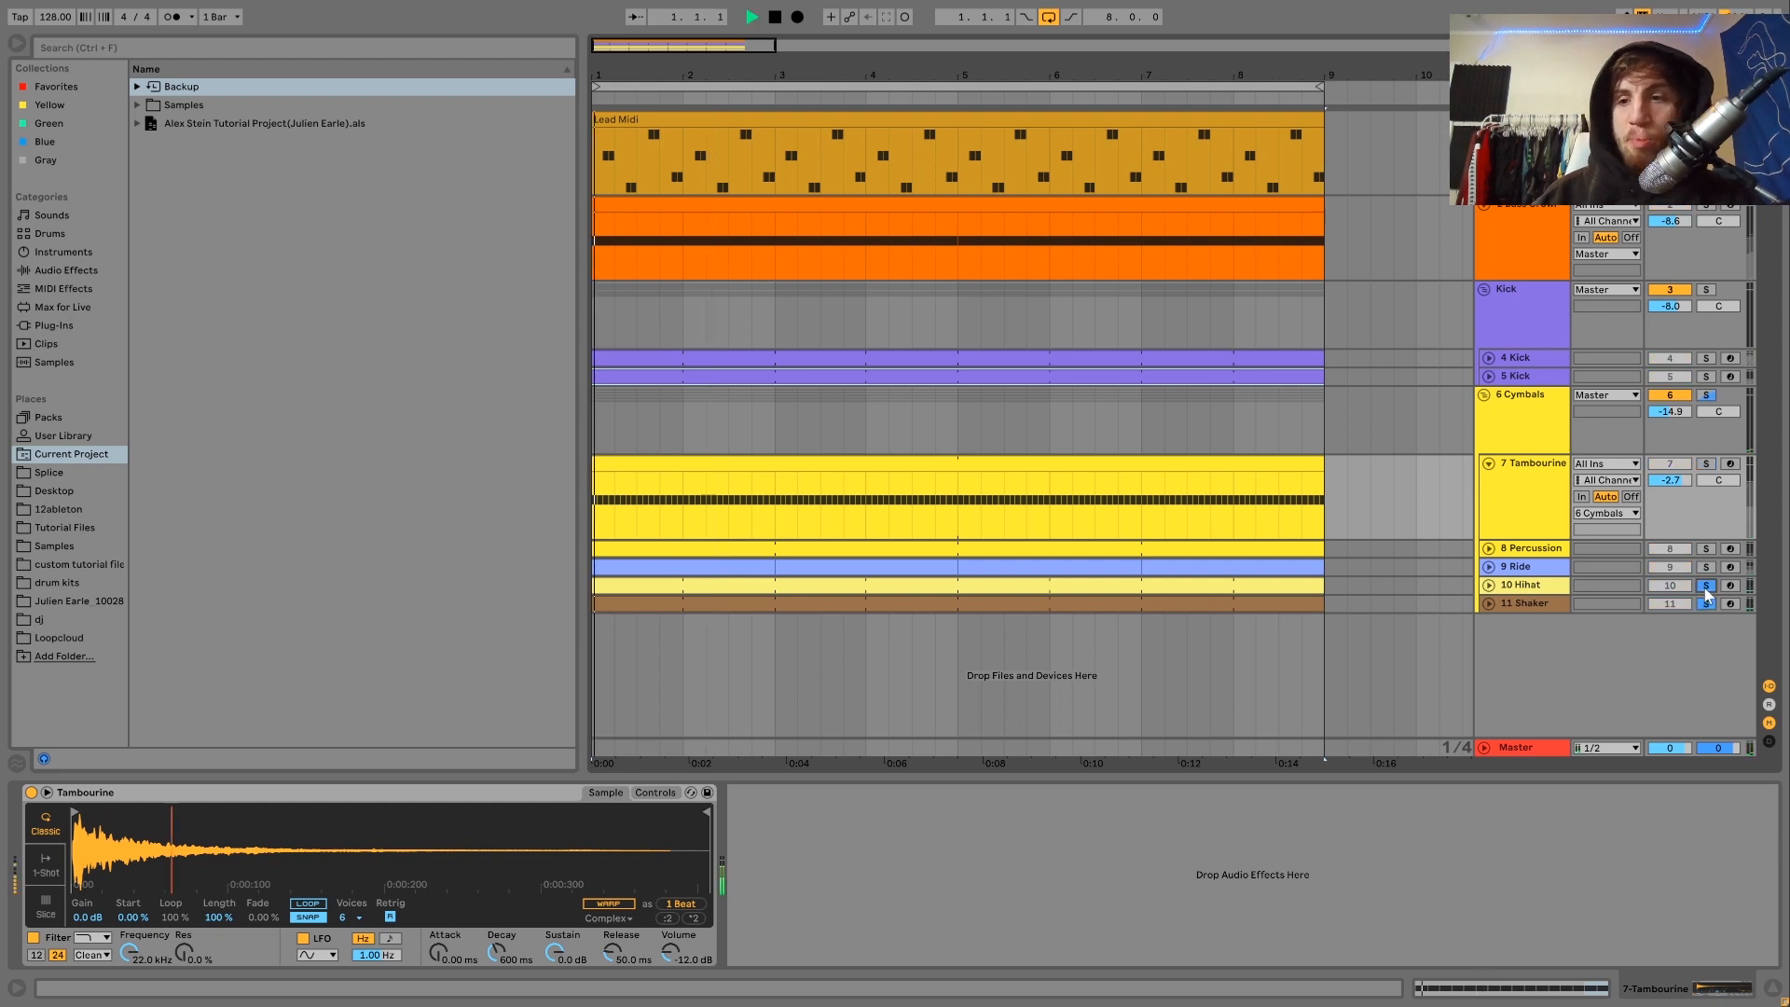
pyautogui.press('space')
pyautogui.press('space')
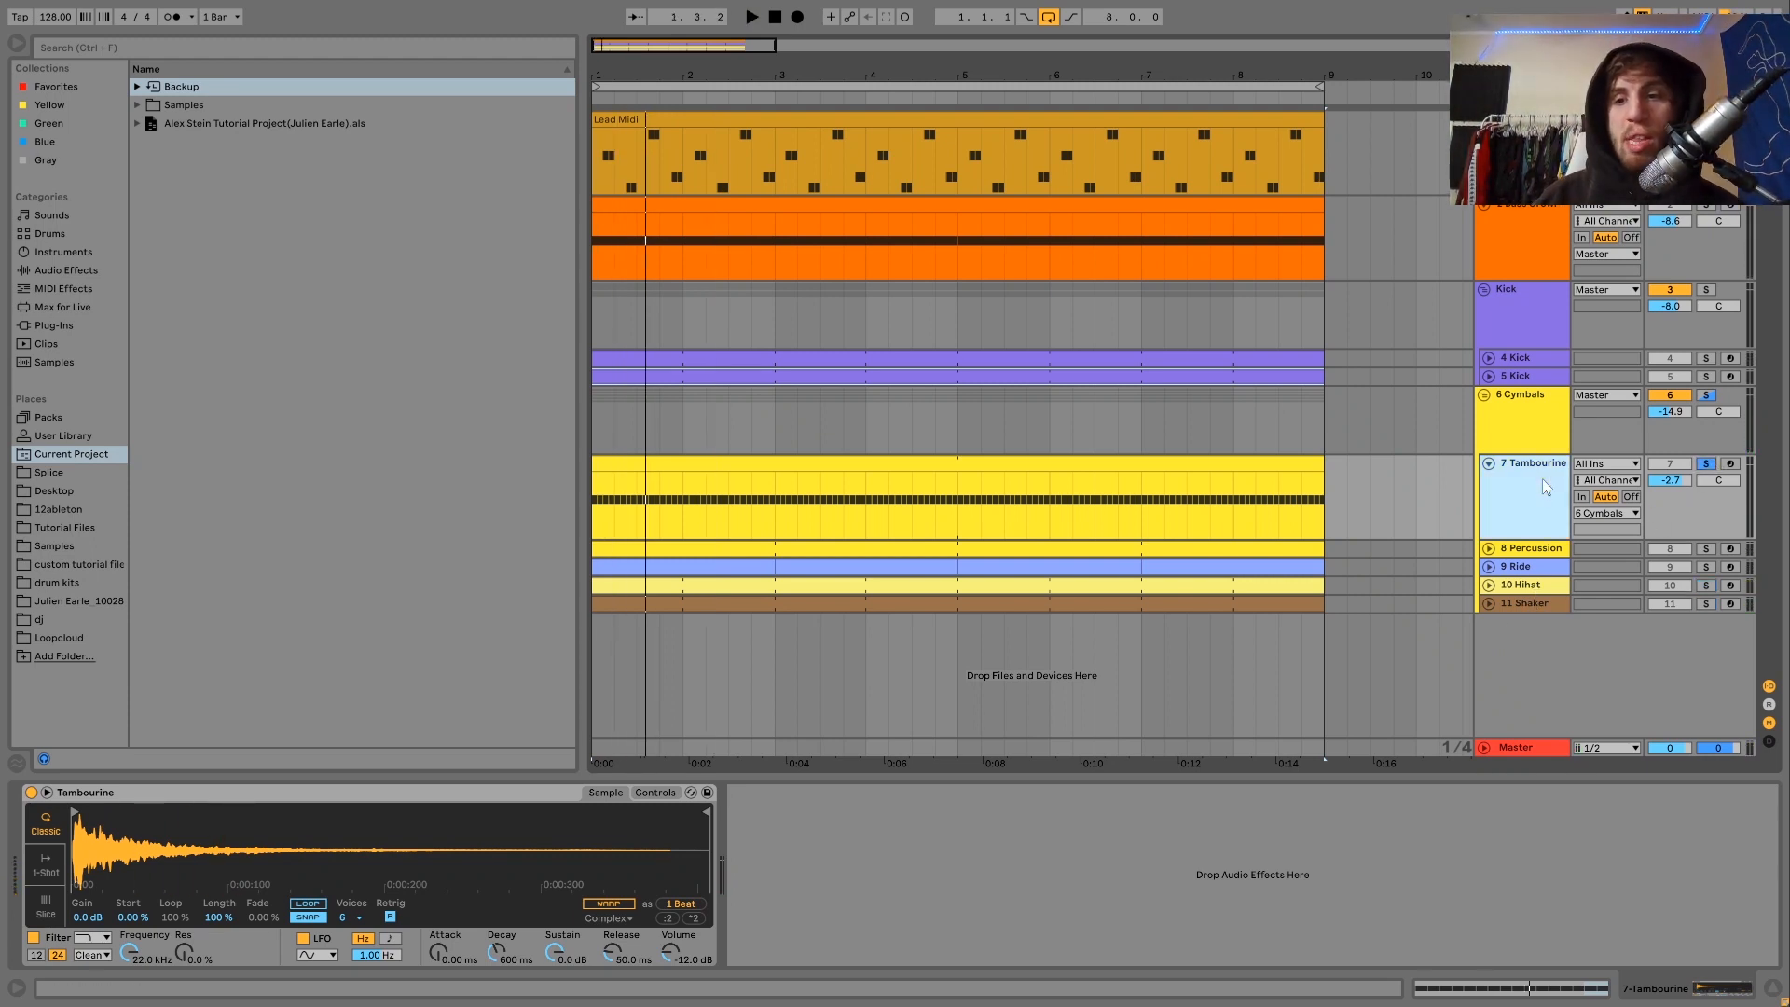
pyautogui.press('space')
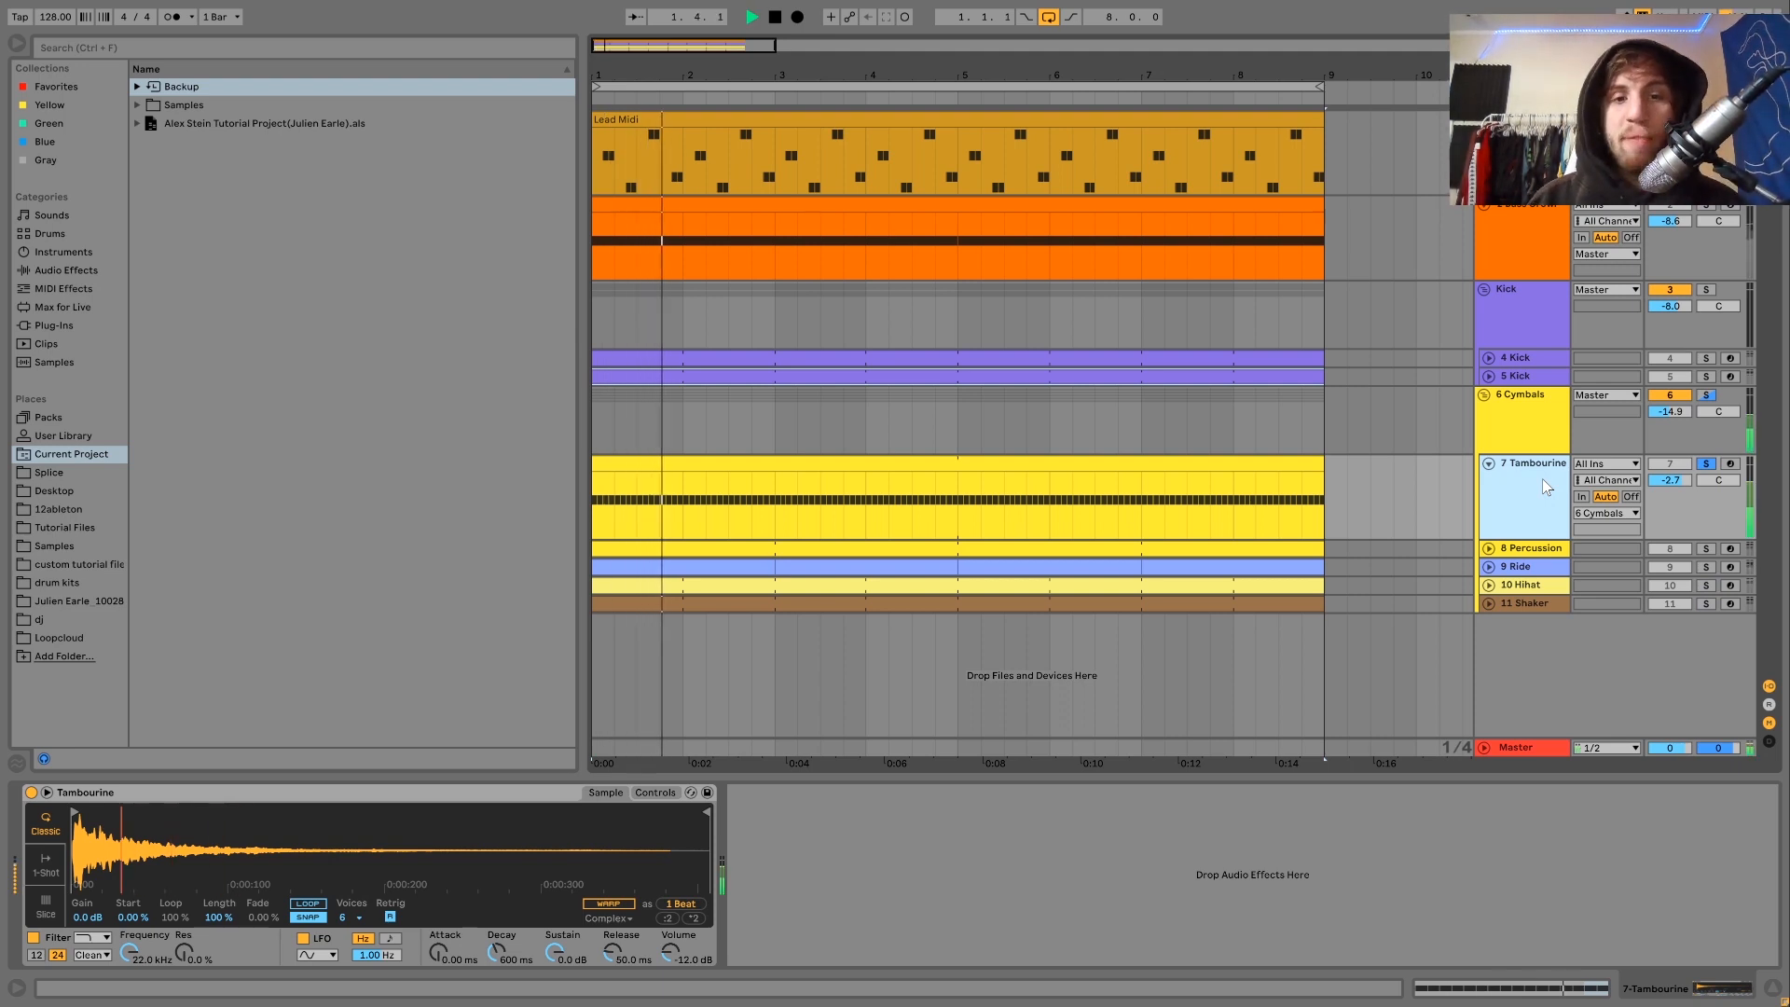
# Step: Turn off 7 Tambourine's solo and audition it within the full mix
pyautogui.click(1706, 464)
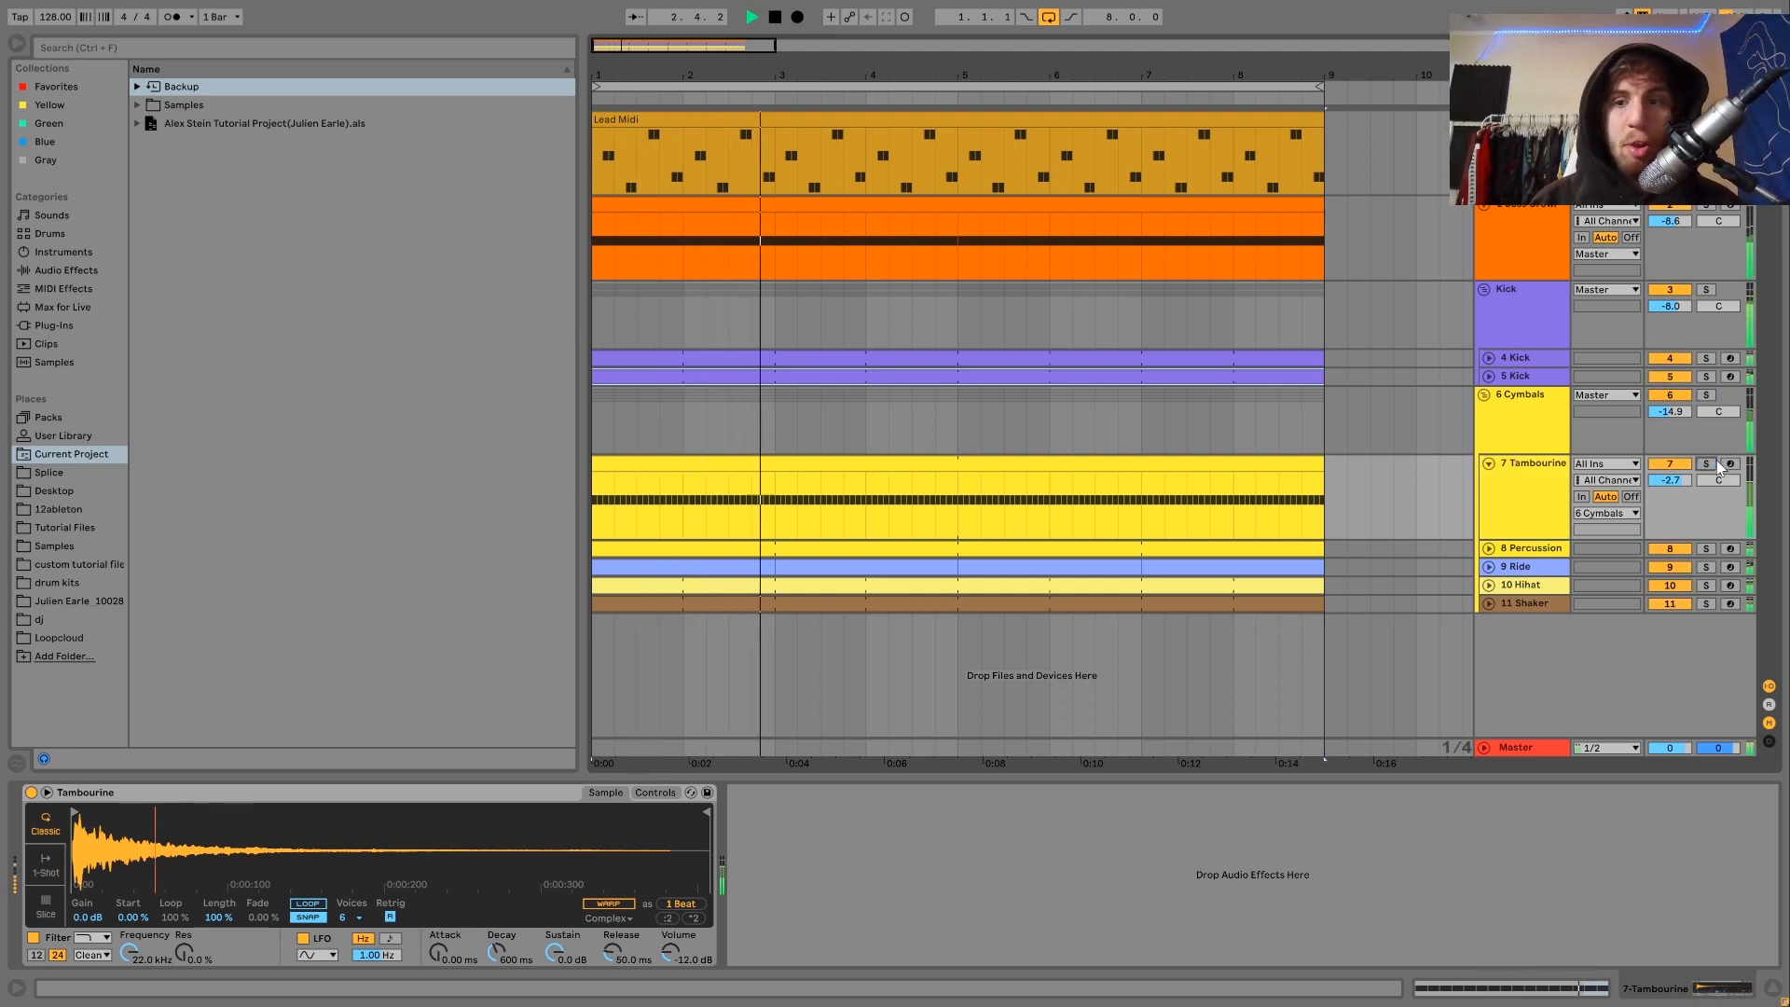
pyautogui.press('space')
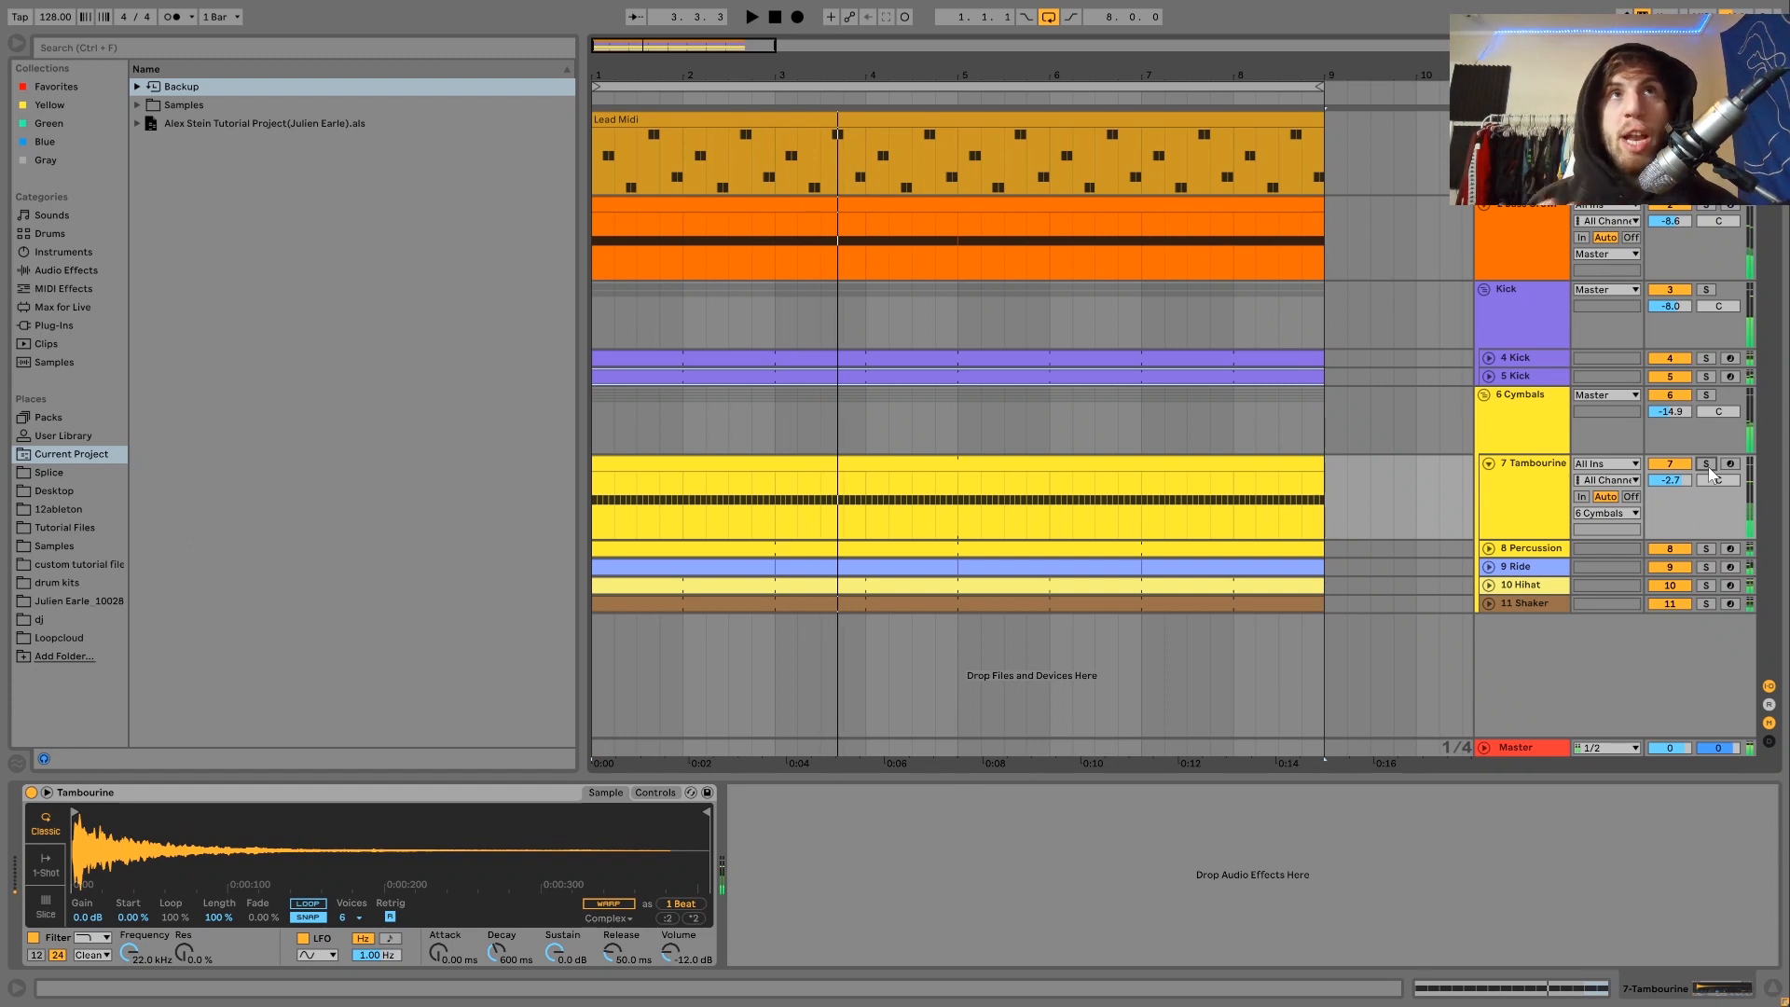
pyautogui.press('space')
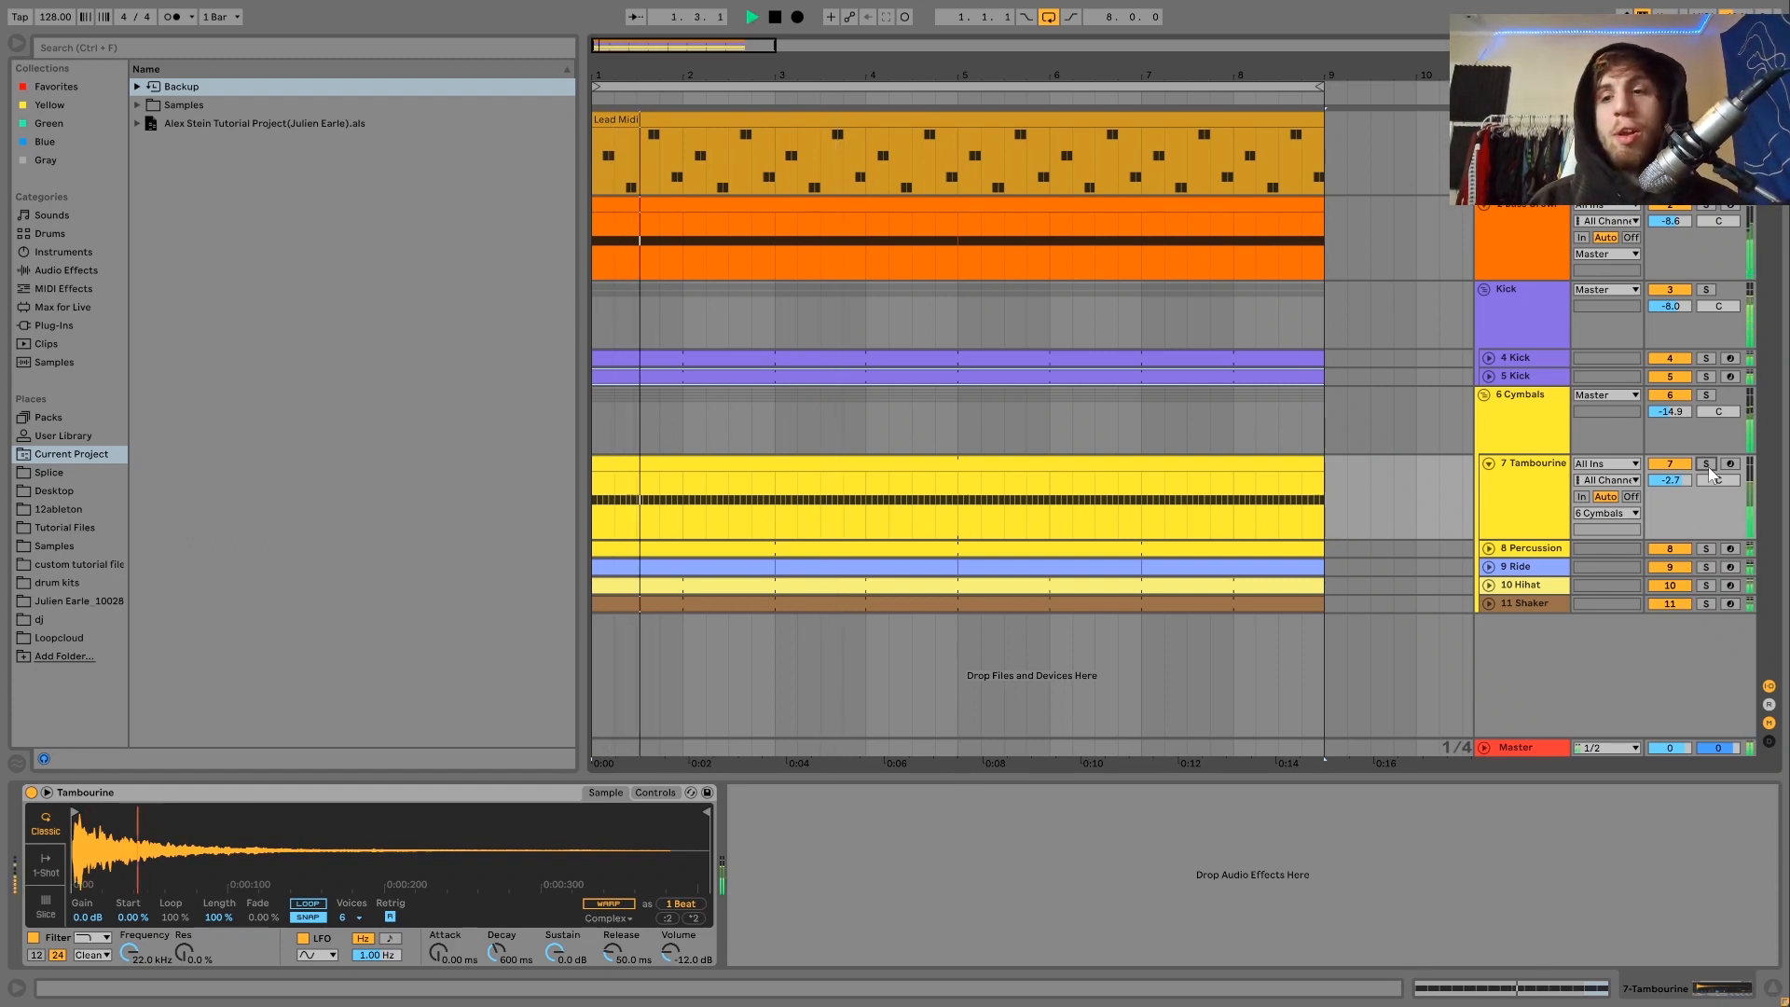
pyautogui.press('space')
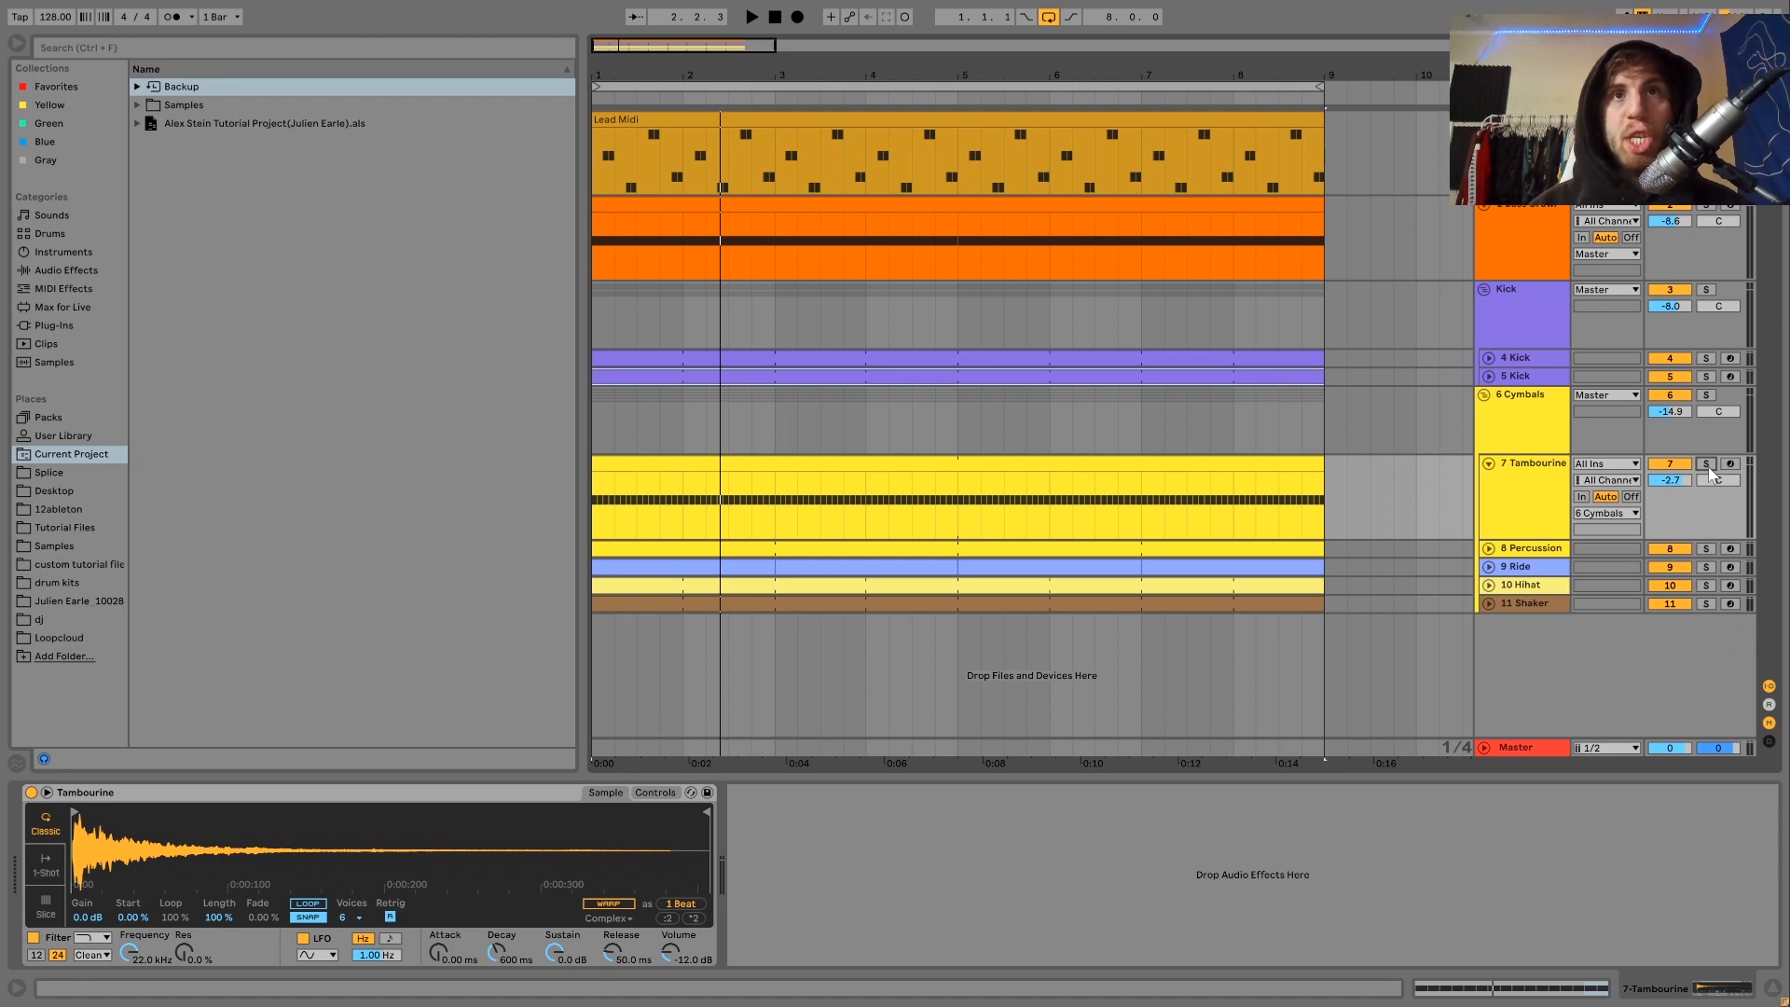
pyautogui.press('space')
pyautogui.press('space')
# Step: Solo 8 Percussion, expand its track, and play its pattern with the sampler's filter and transpose controls shown
pyautogui.click(1705, 549)
pyautogui.click(1544, 552)
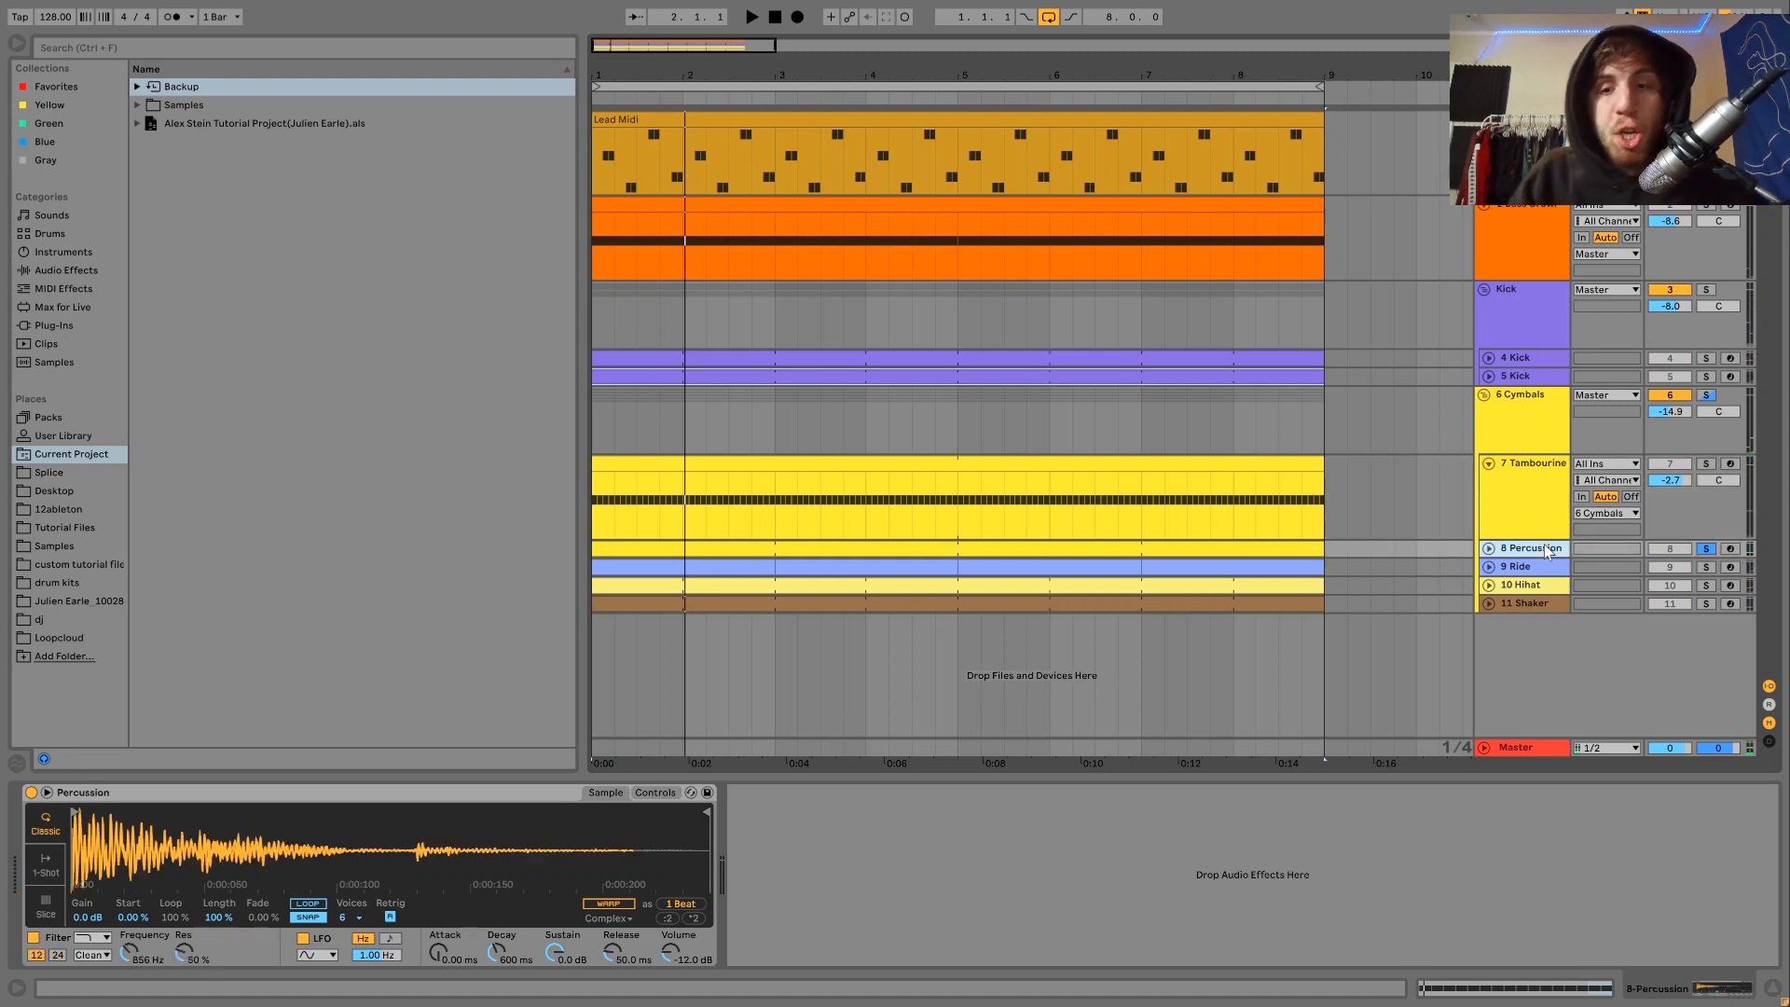
pyautogui.press('u')
pyautogui.press('space')
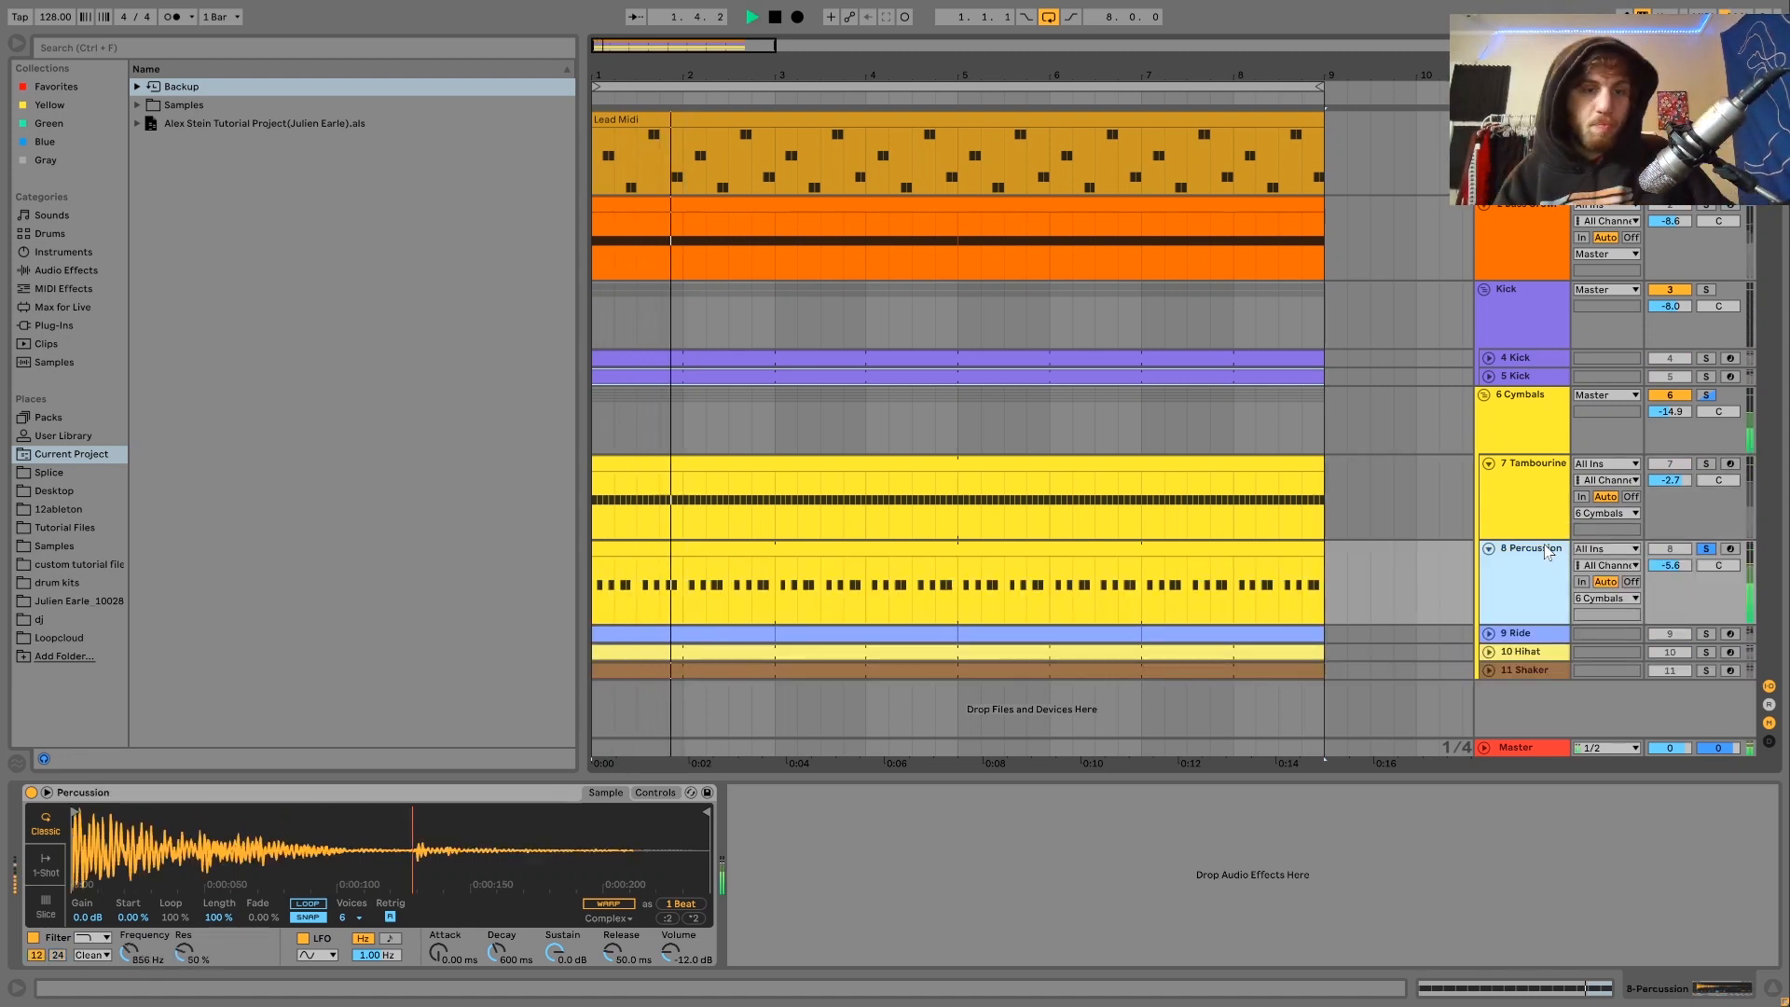
pyautogui.press('space')
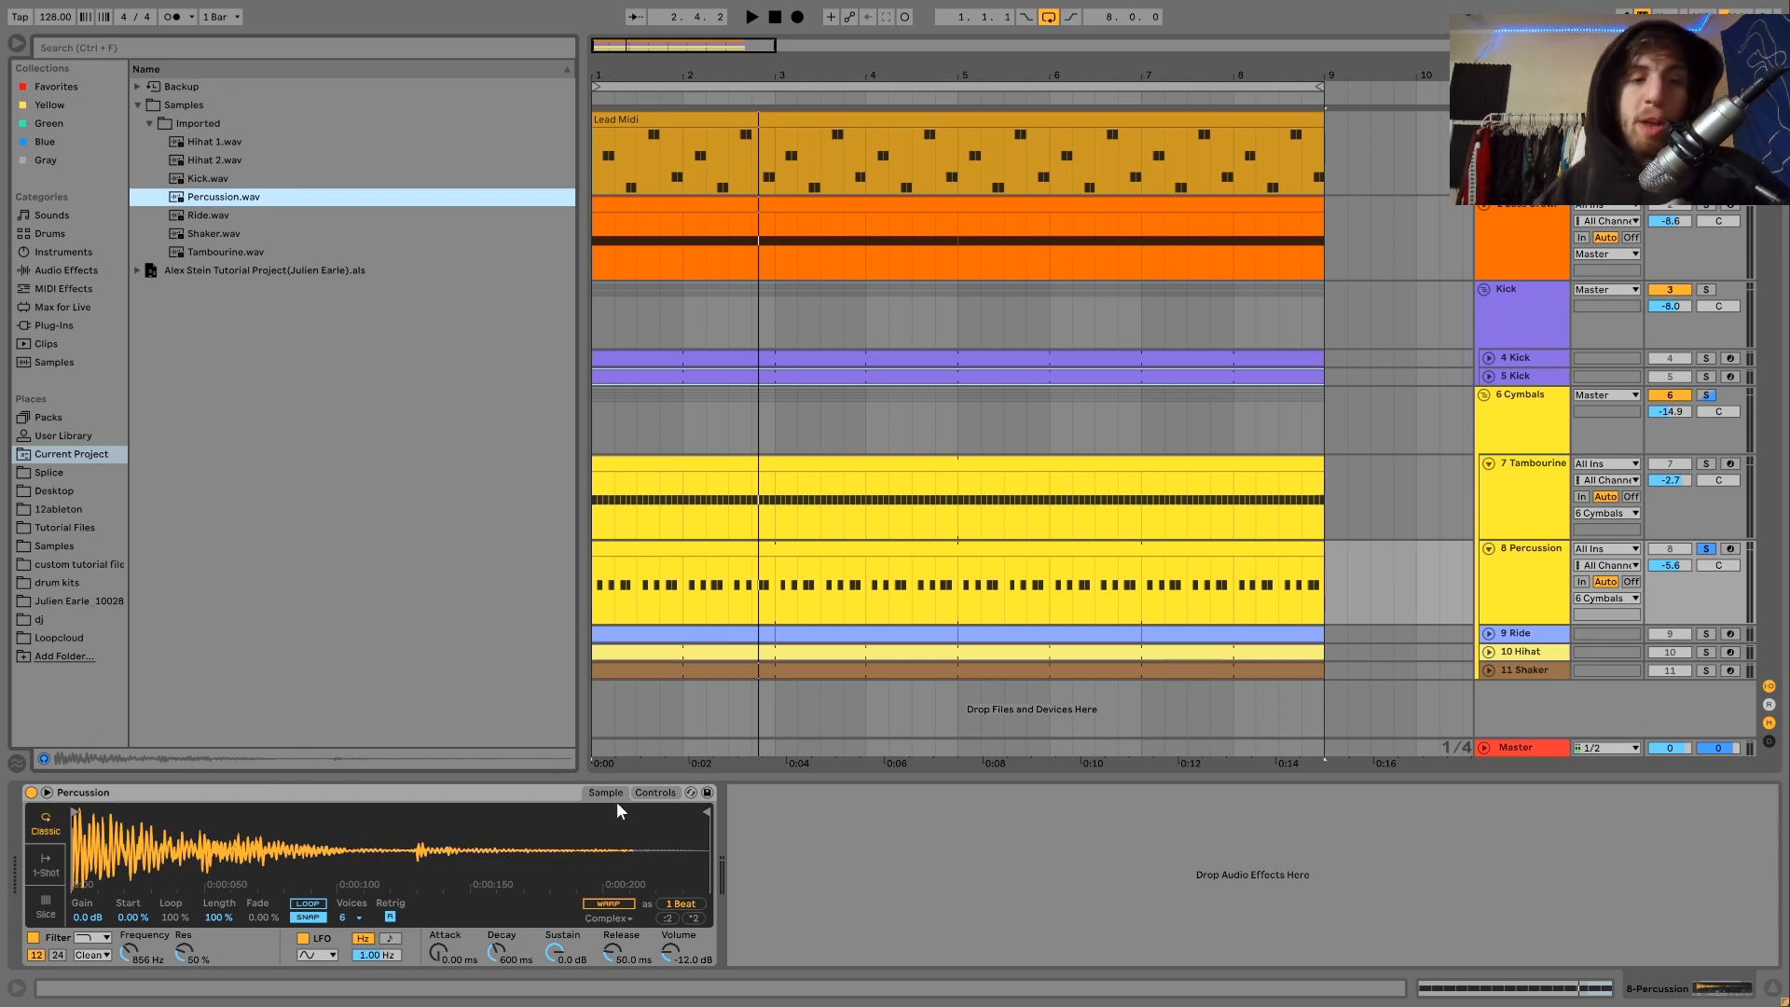
pyautogui.click(654, 794)
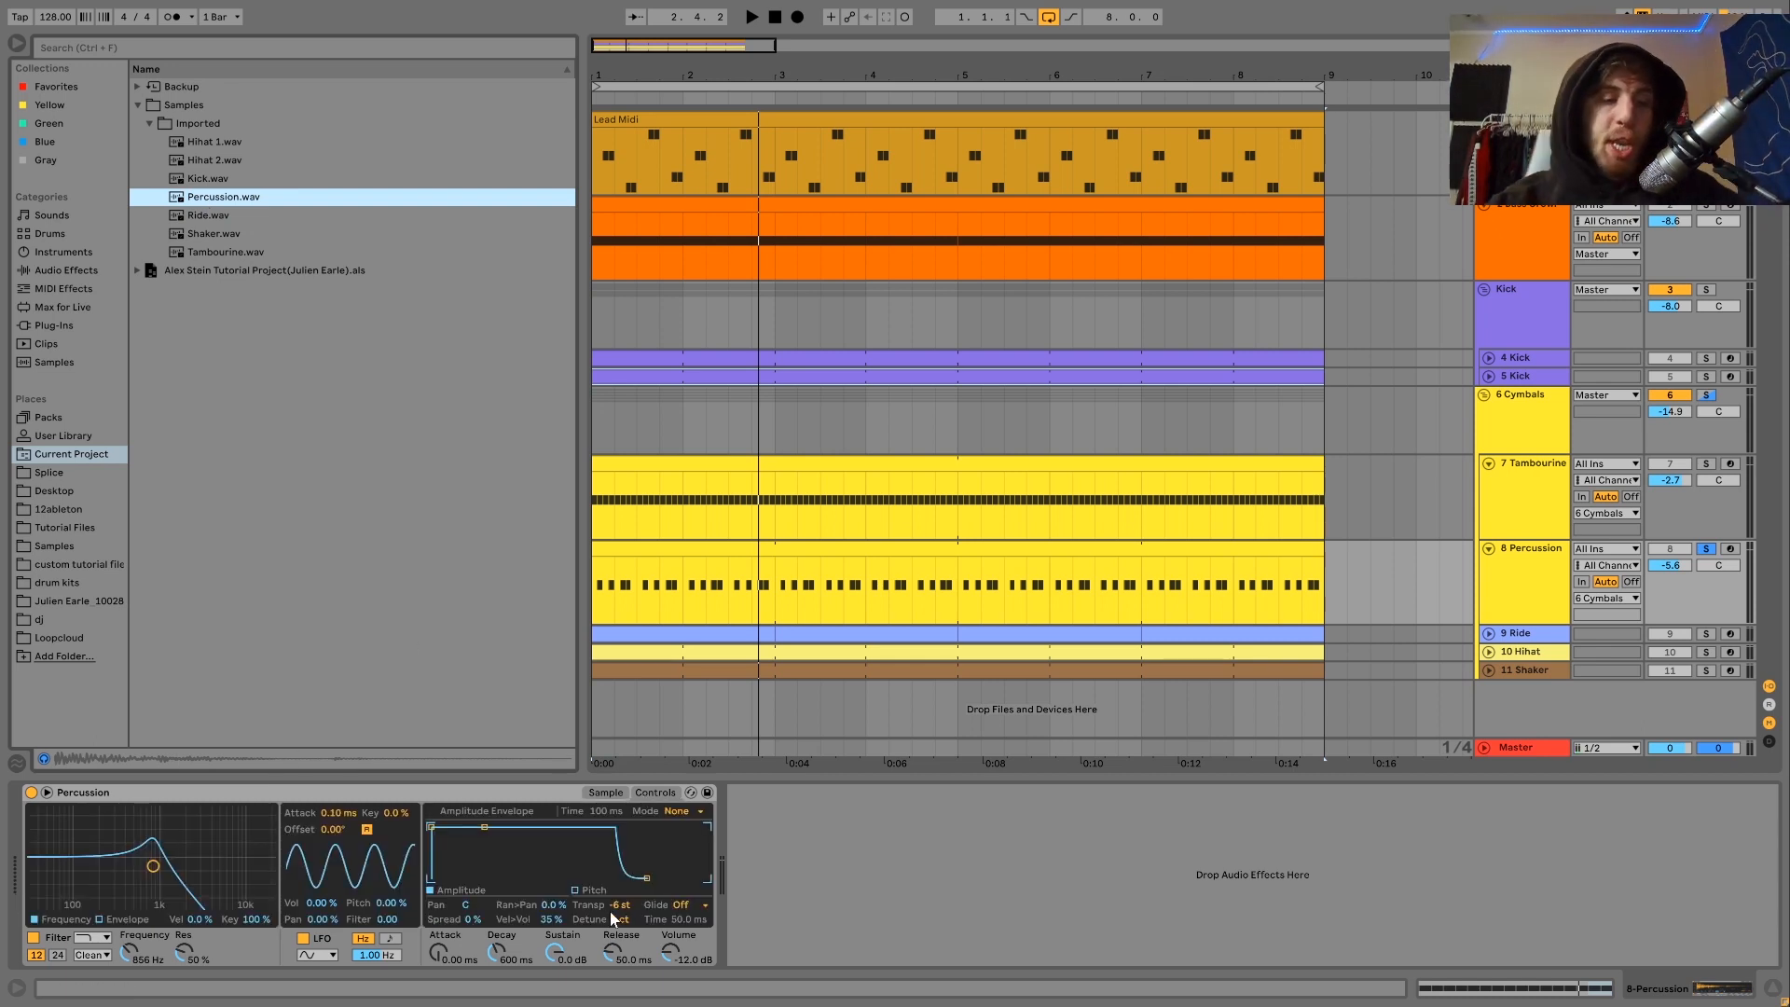
pyautogui.press('space')
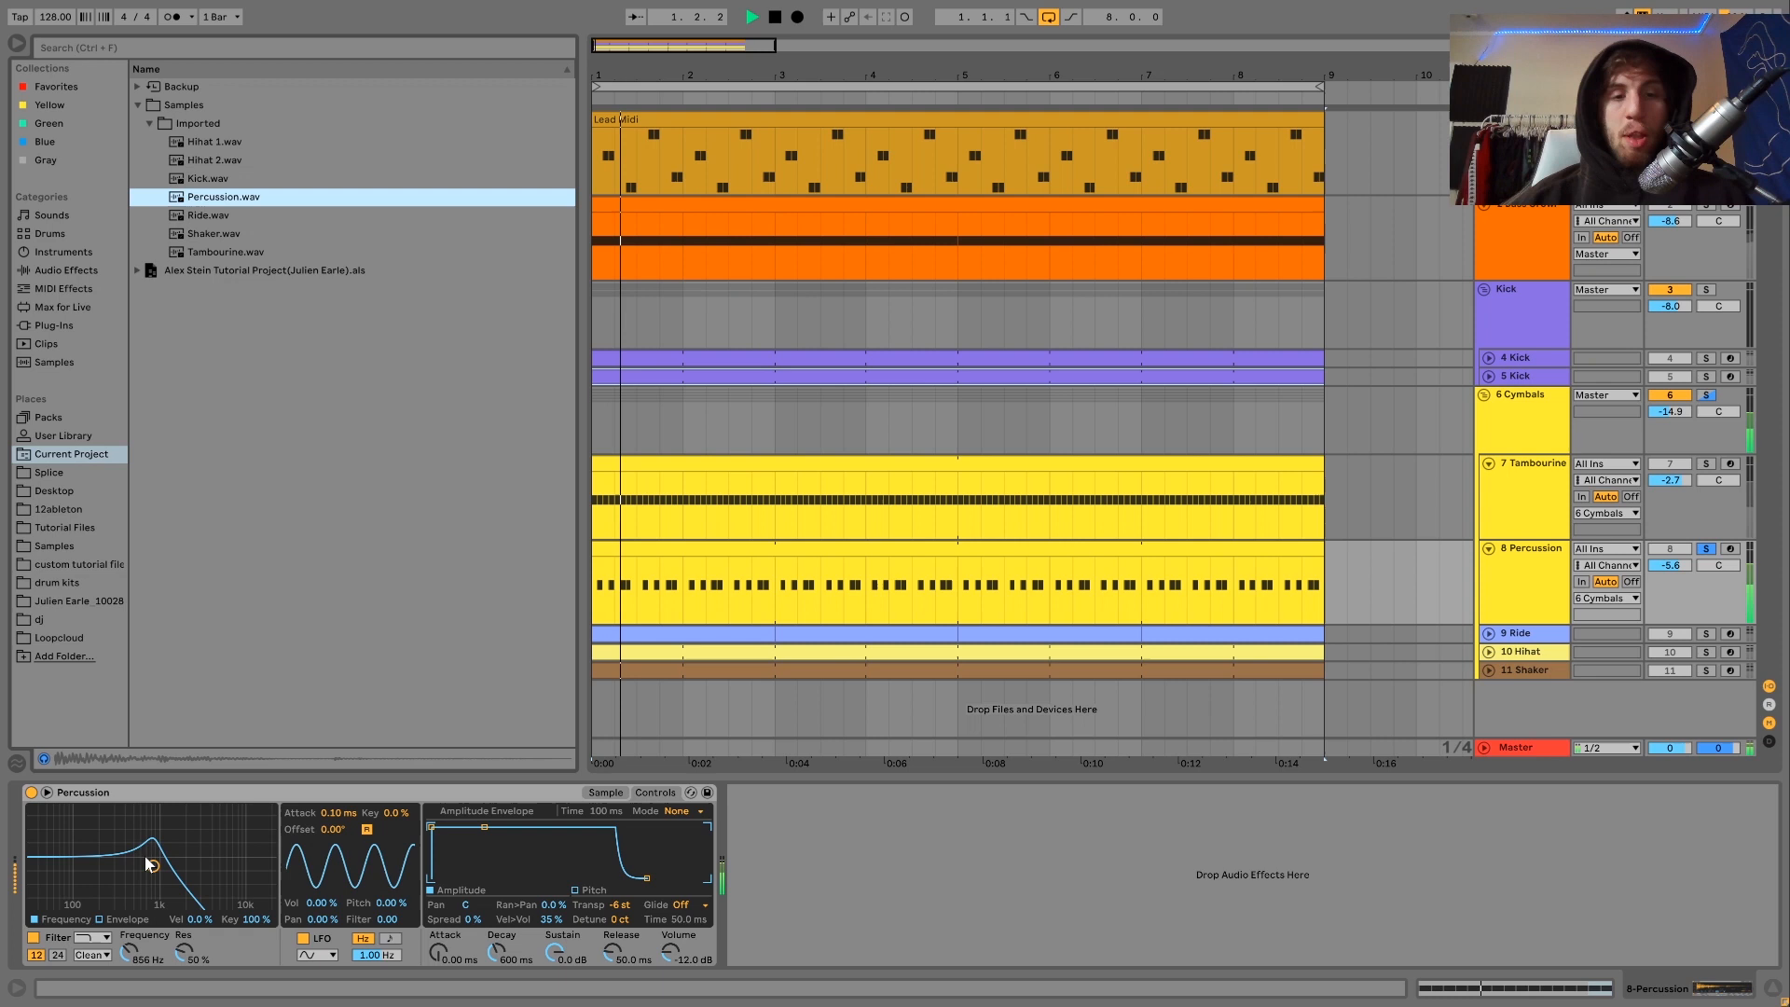
# Step: Solo the Kick and 6 Cymbals groups together and compare the beat with 8 Percussion muted and active
pyautogui.click(1707, 550)
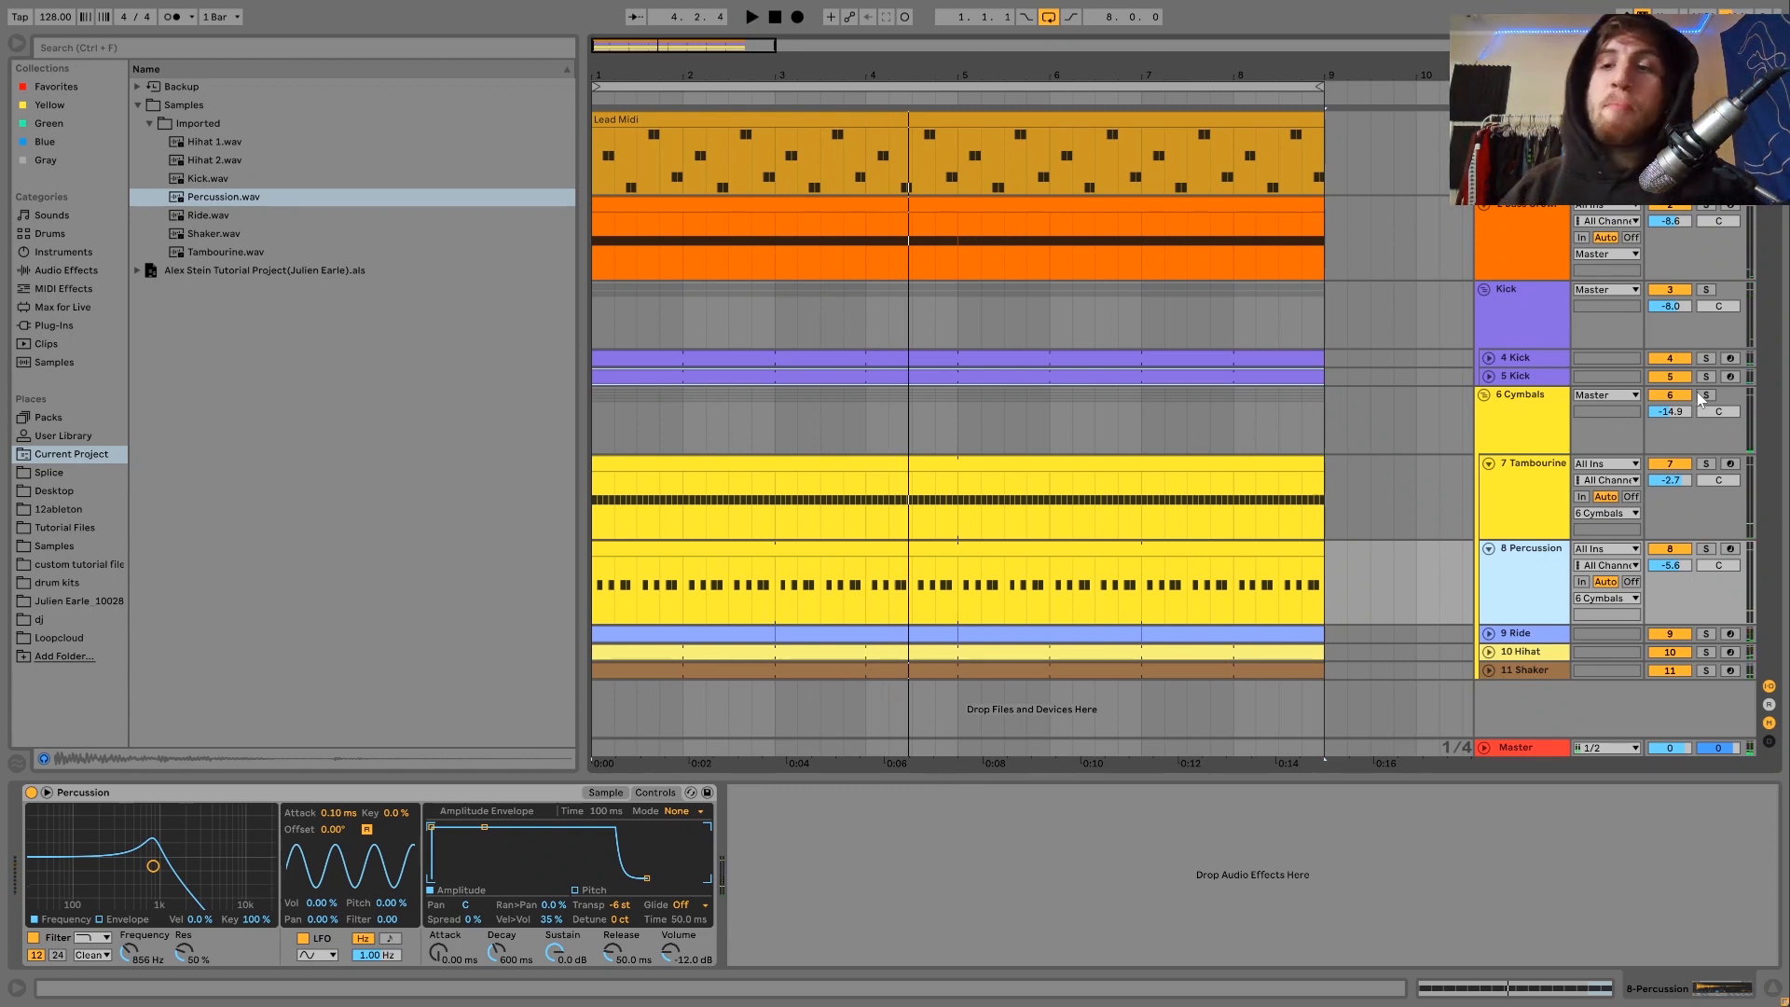
pyautogui.press('space')
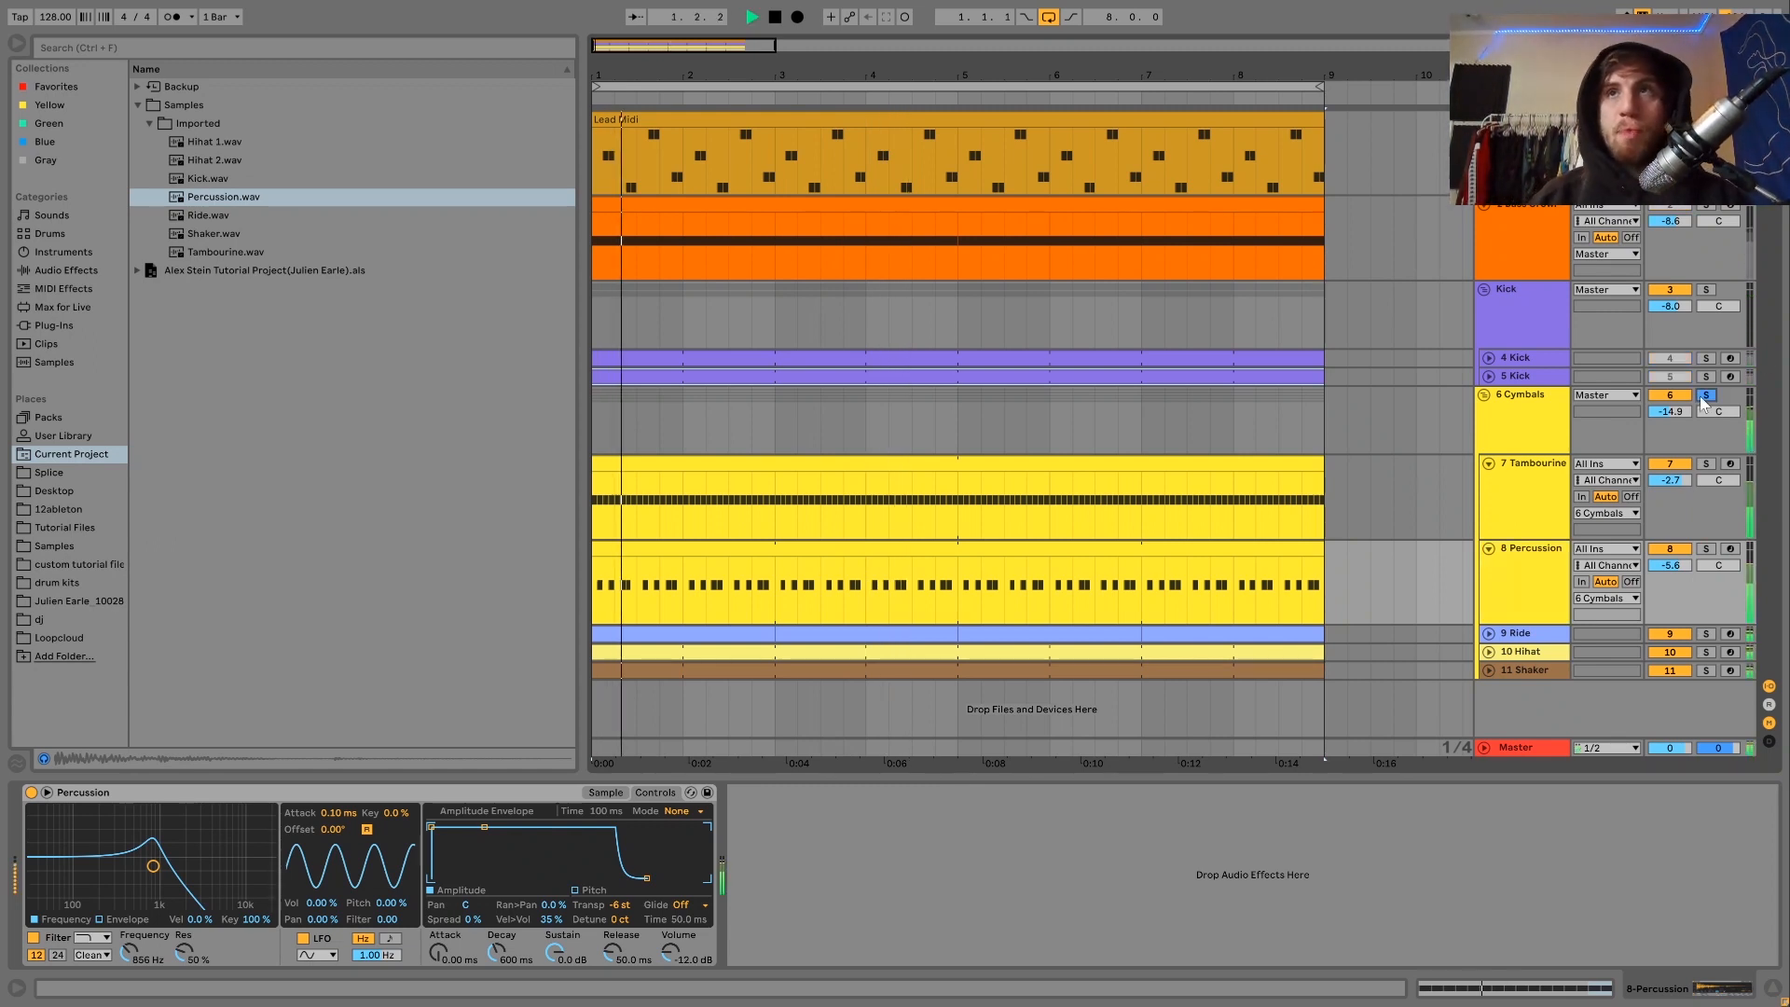
pyautogui.click(1707, 291)
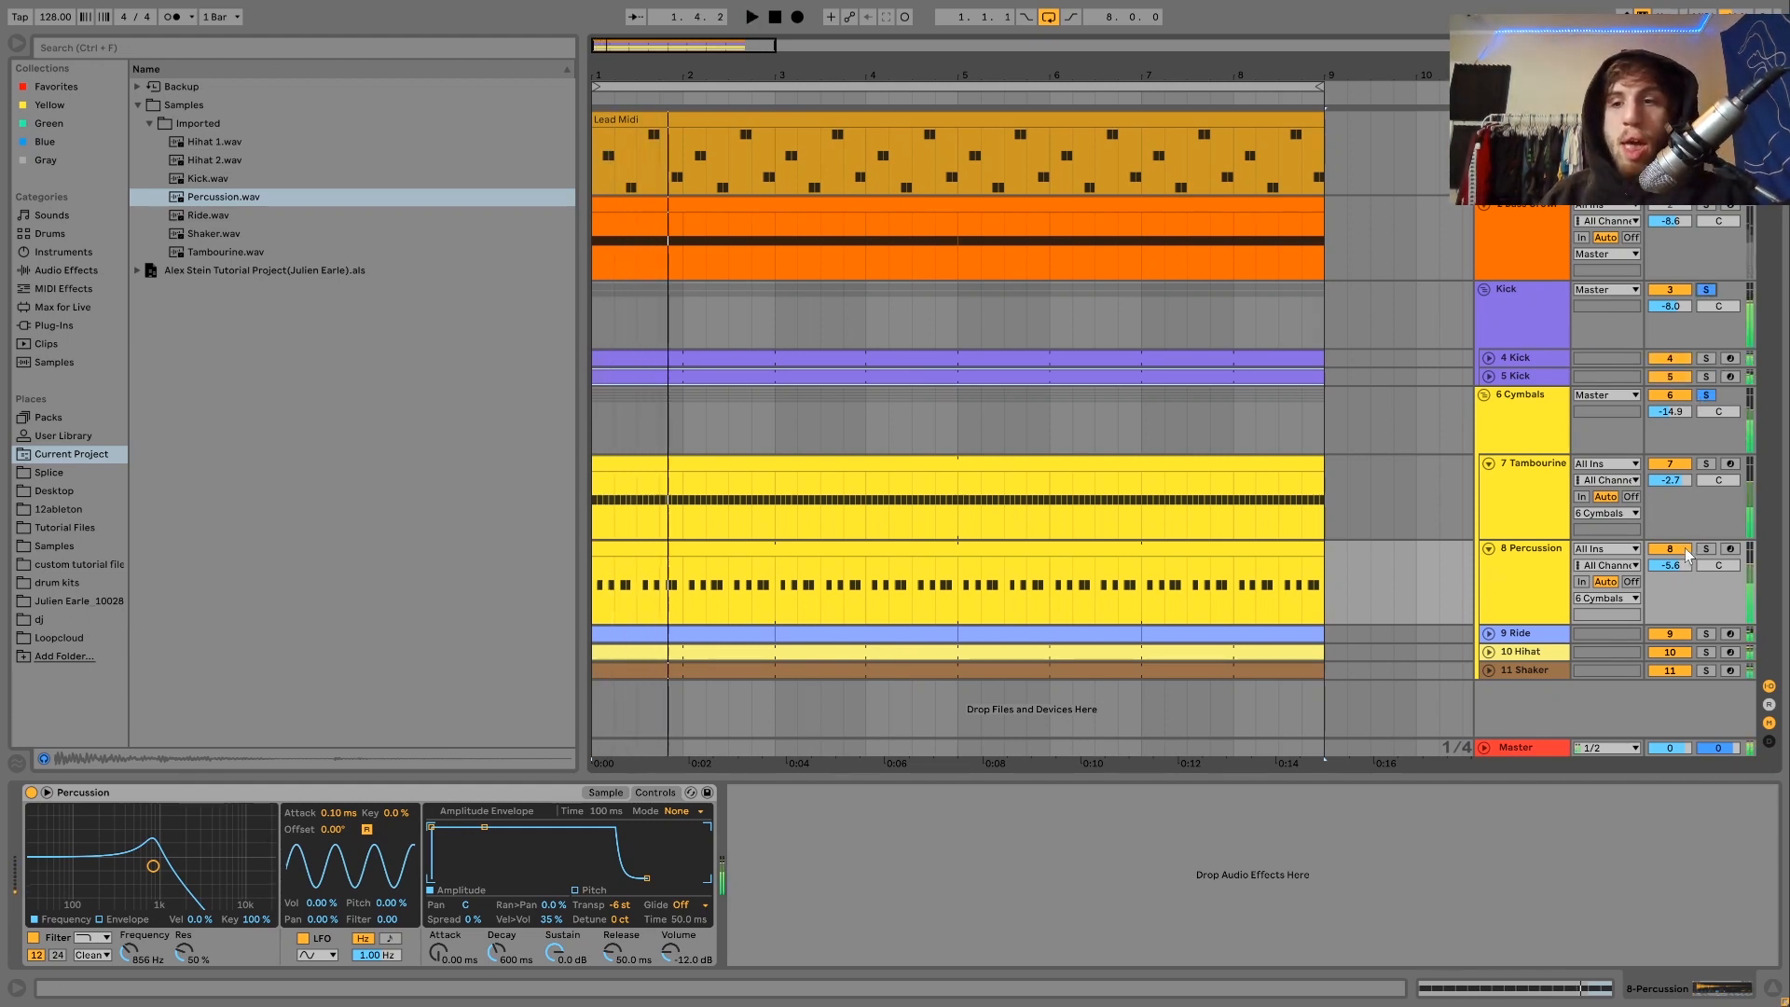
pyautogui.press('space')
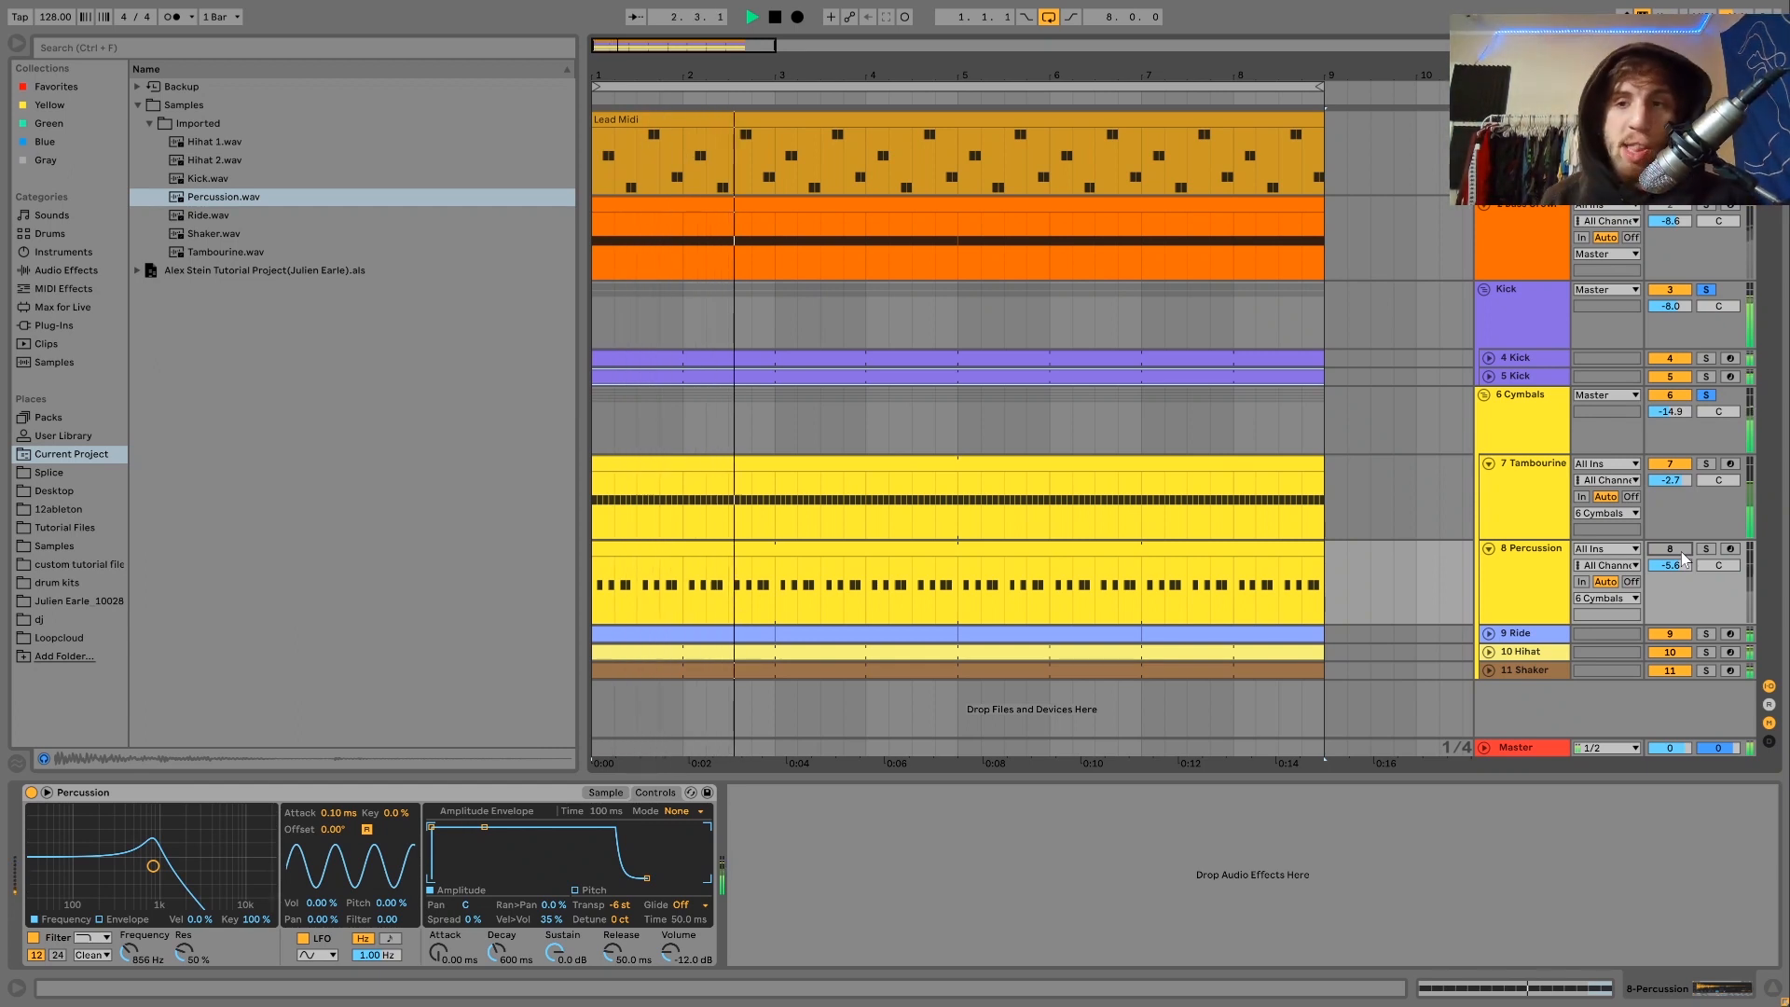
pyautogui.click(1683, 554)
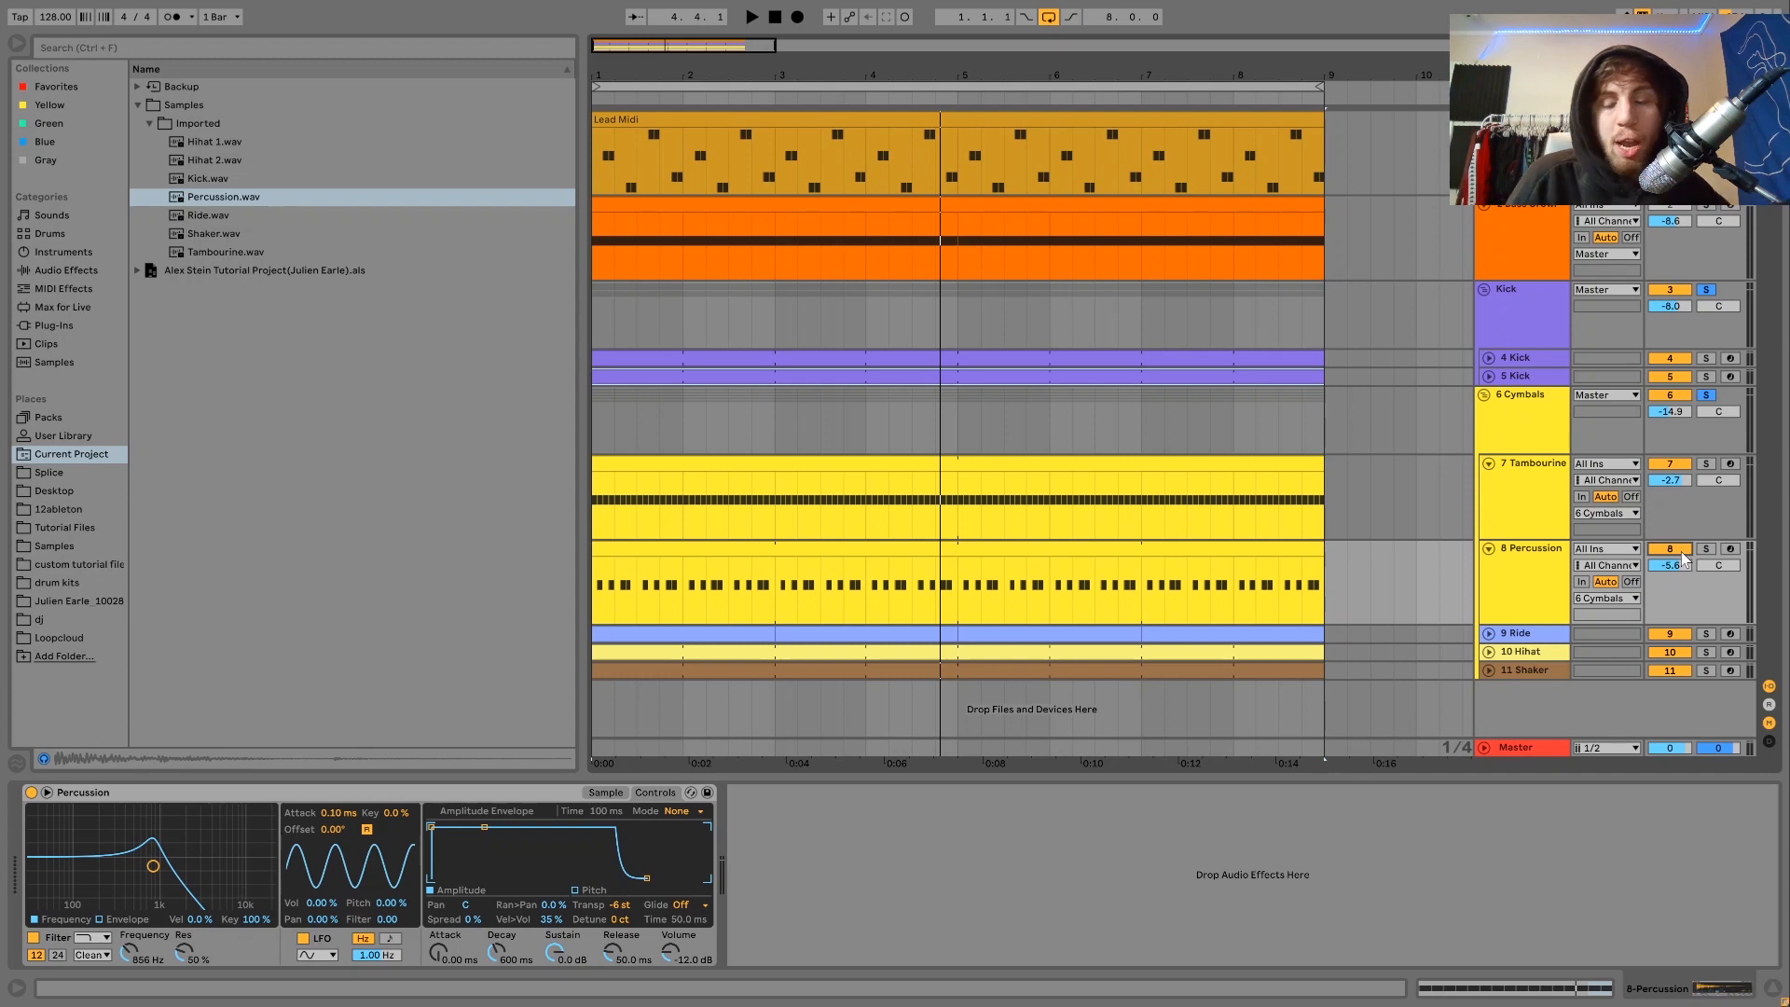
pyautogui.press('space')
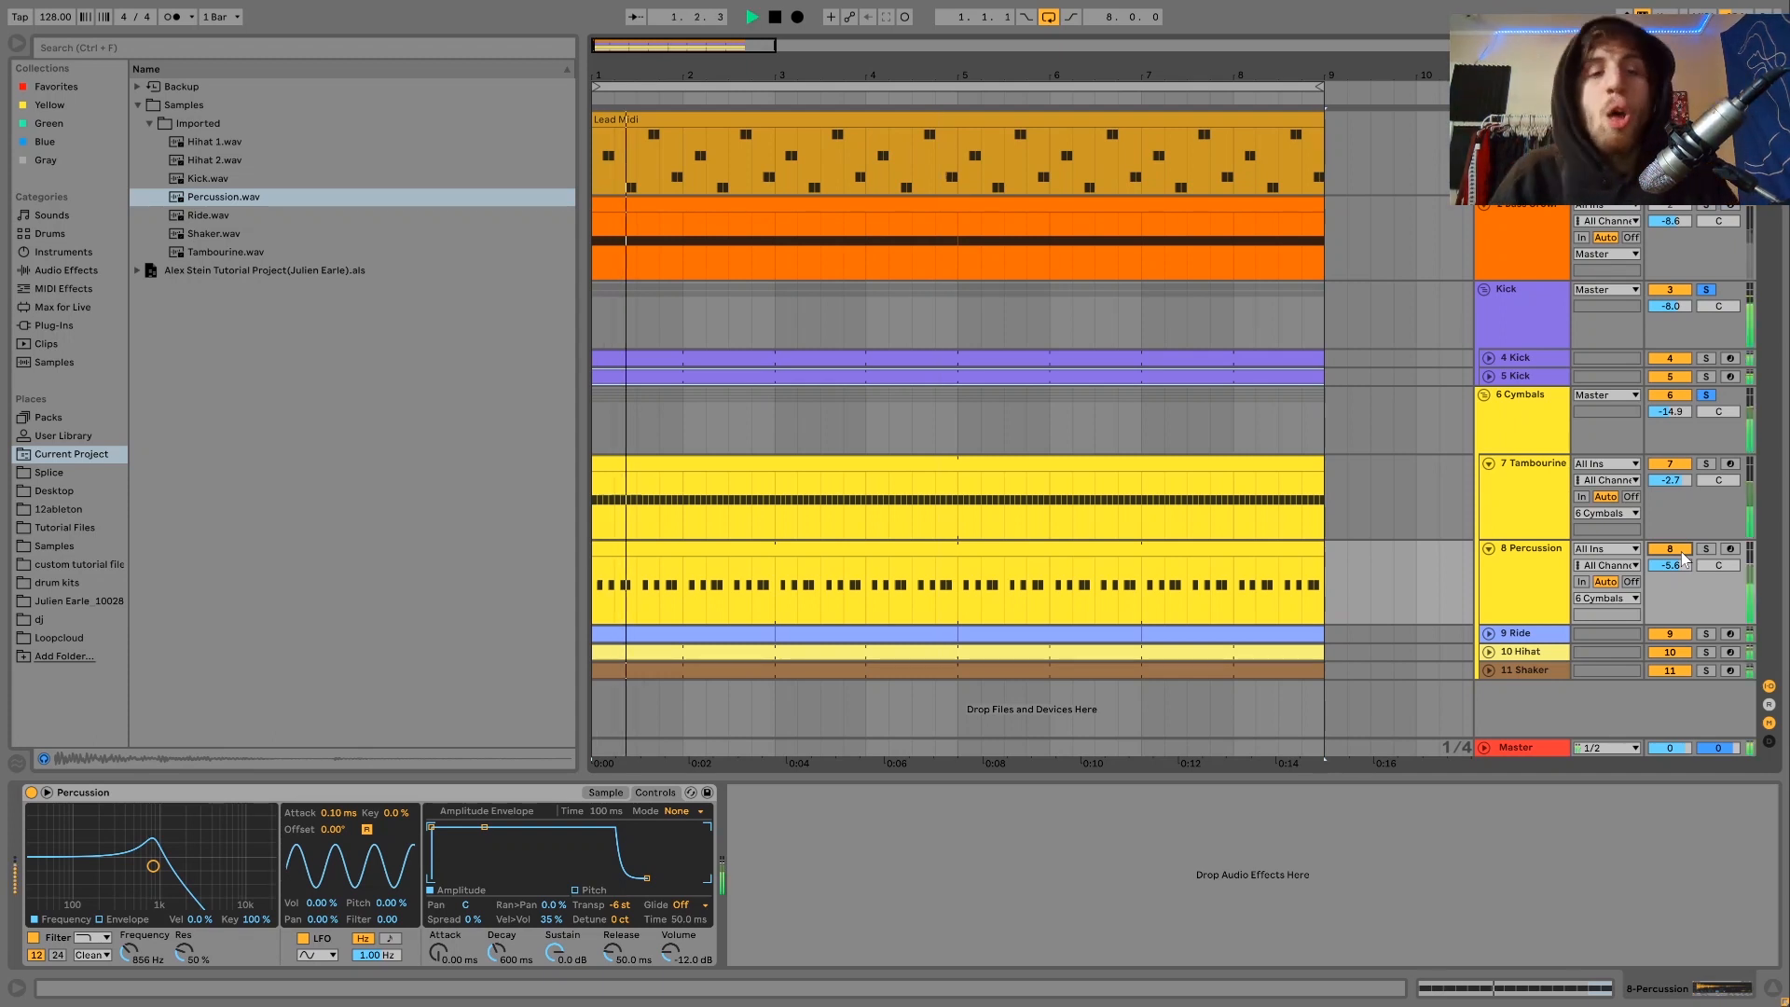
# Step: Turn off the group solos and audition 8 Percussion both within the full mix and soloed
pyautogui.click(1707, 395)
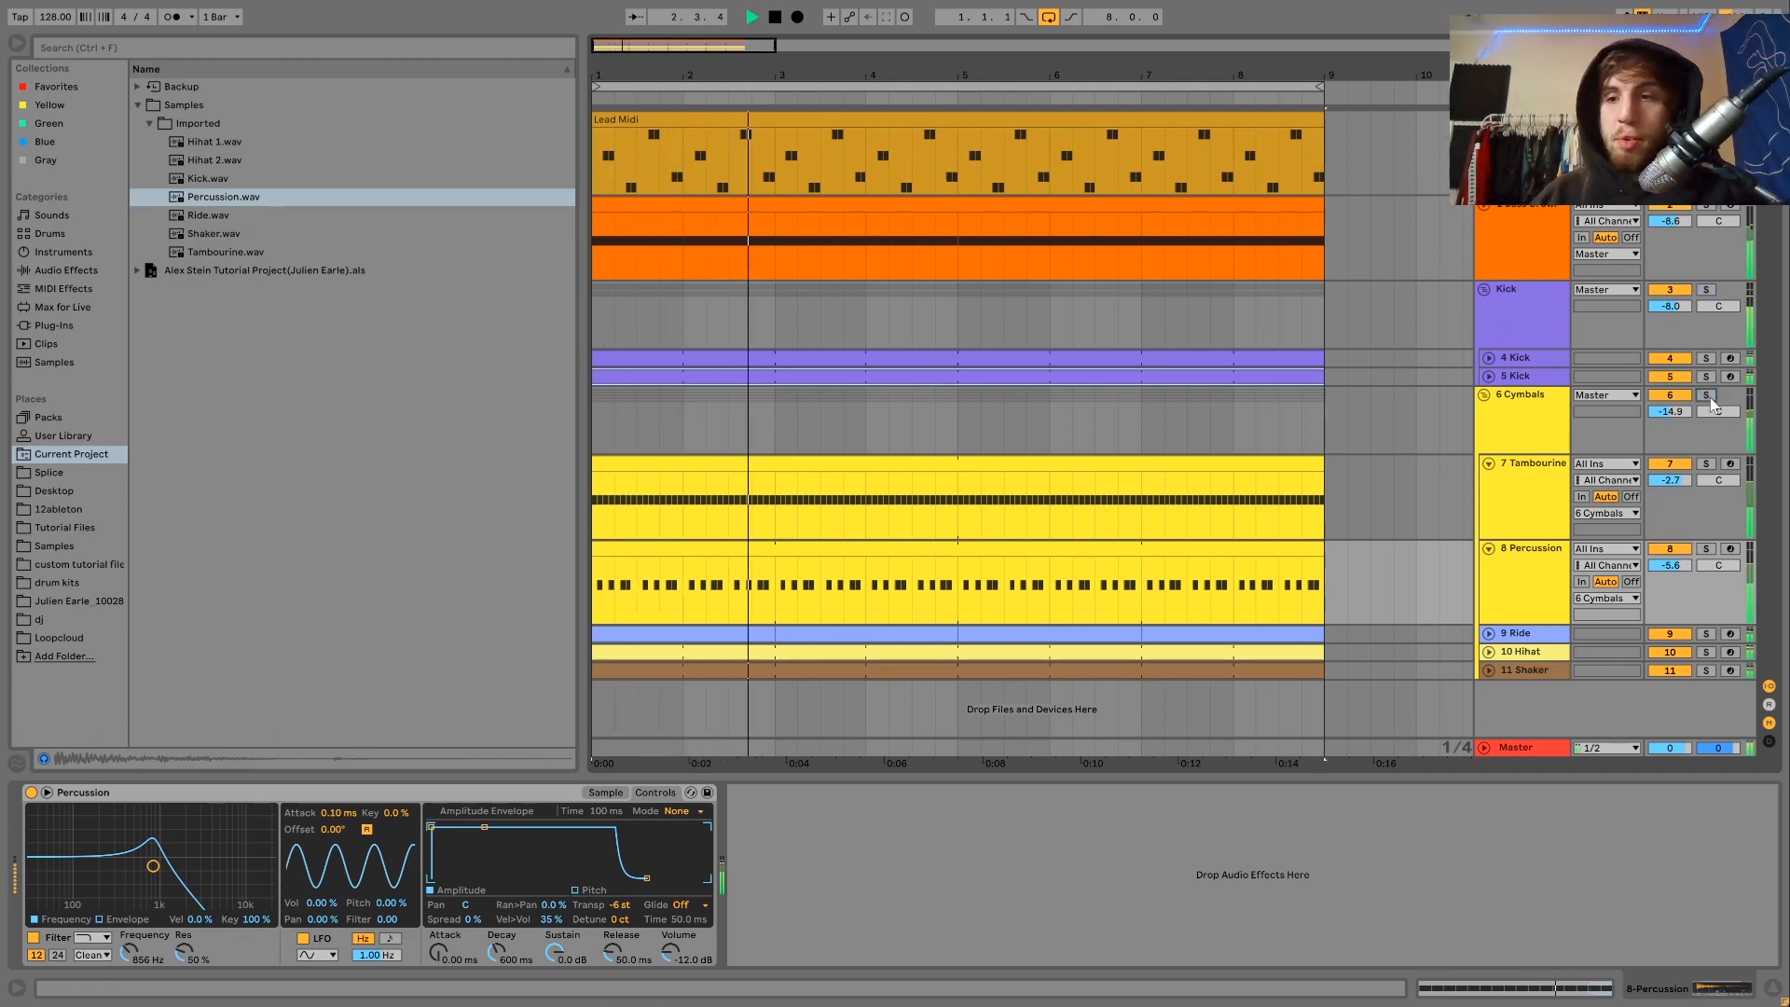
pyautogui.click(1706, 549)
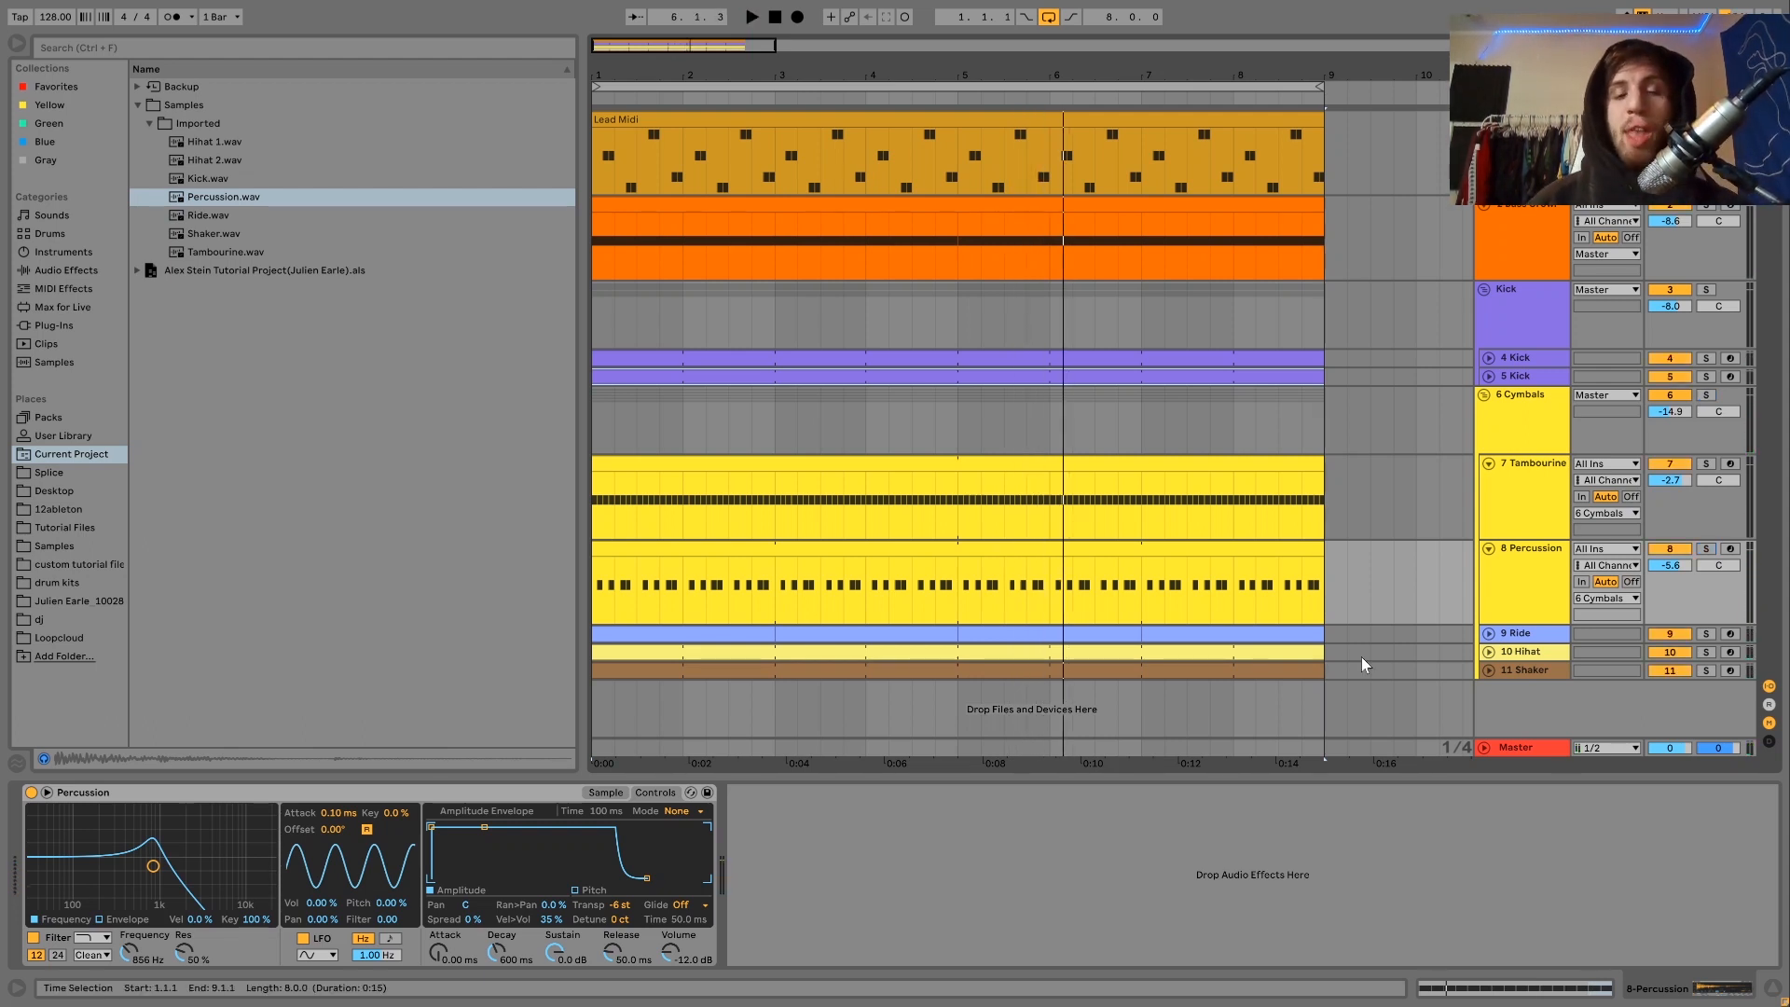
pyautogui.press('space')
pyautogui.click(1557, 555)
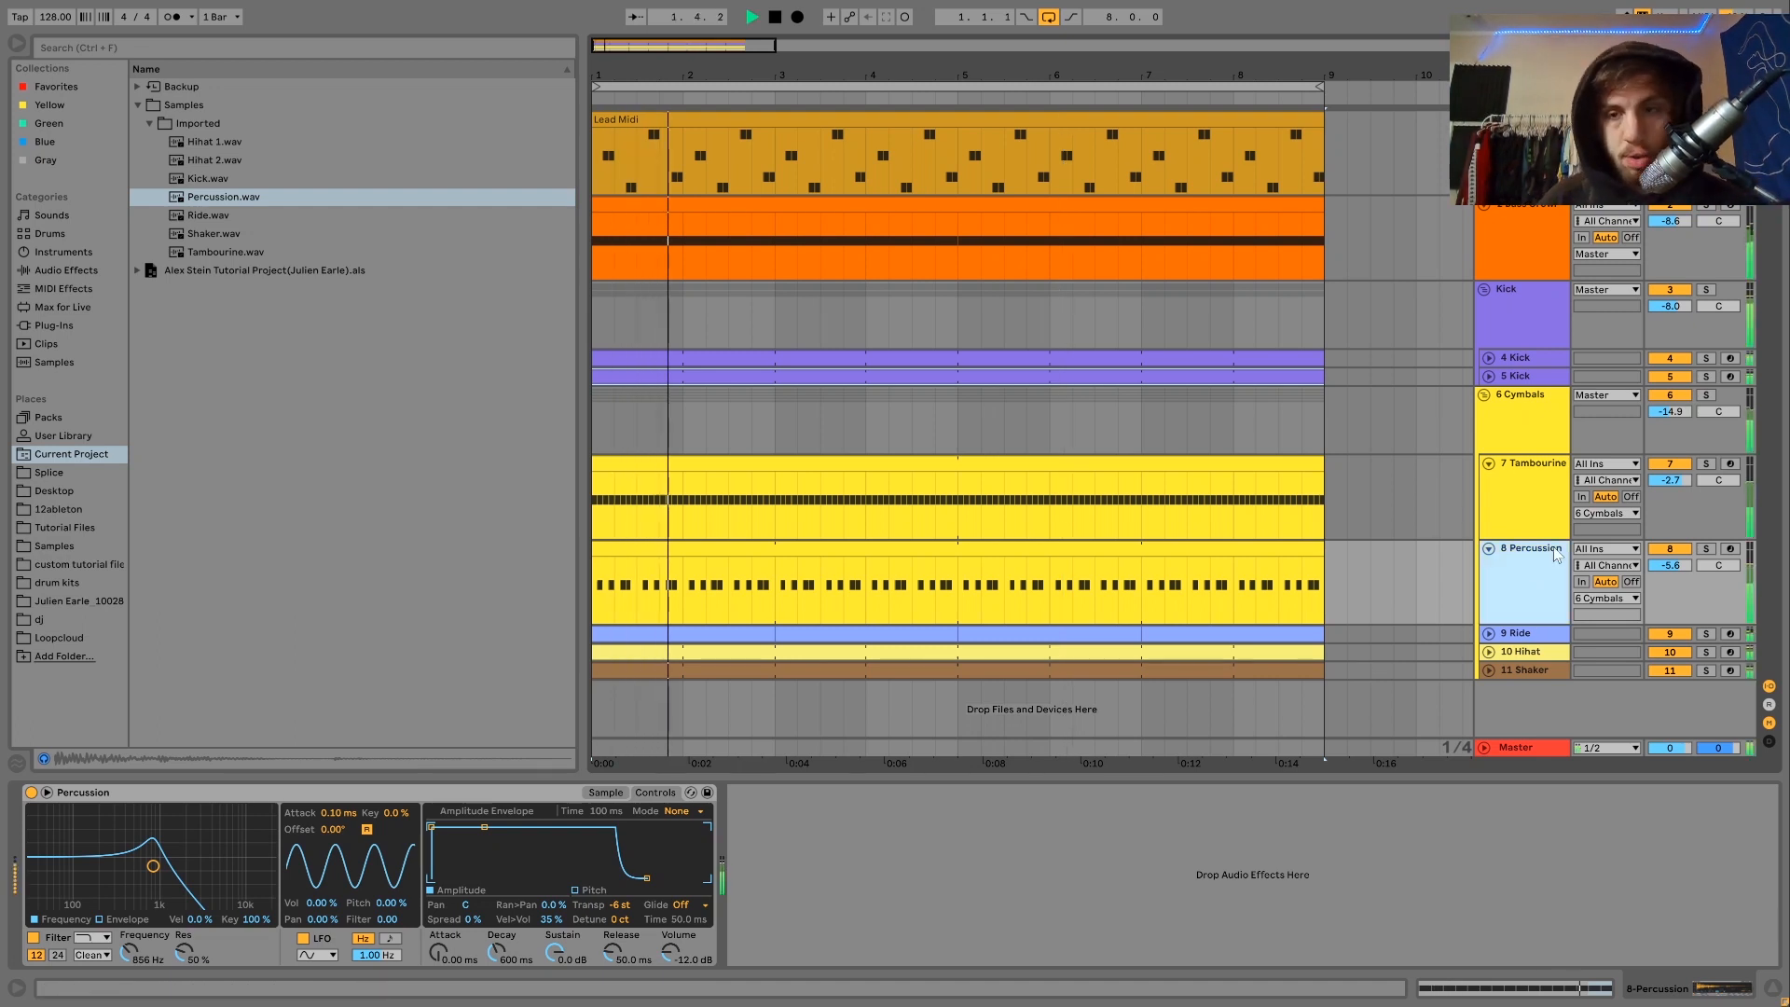
pyautogui.click(1706, 549)
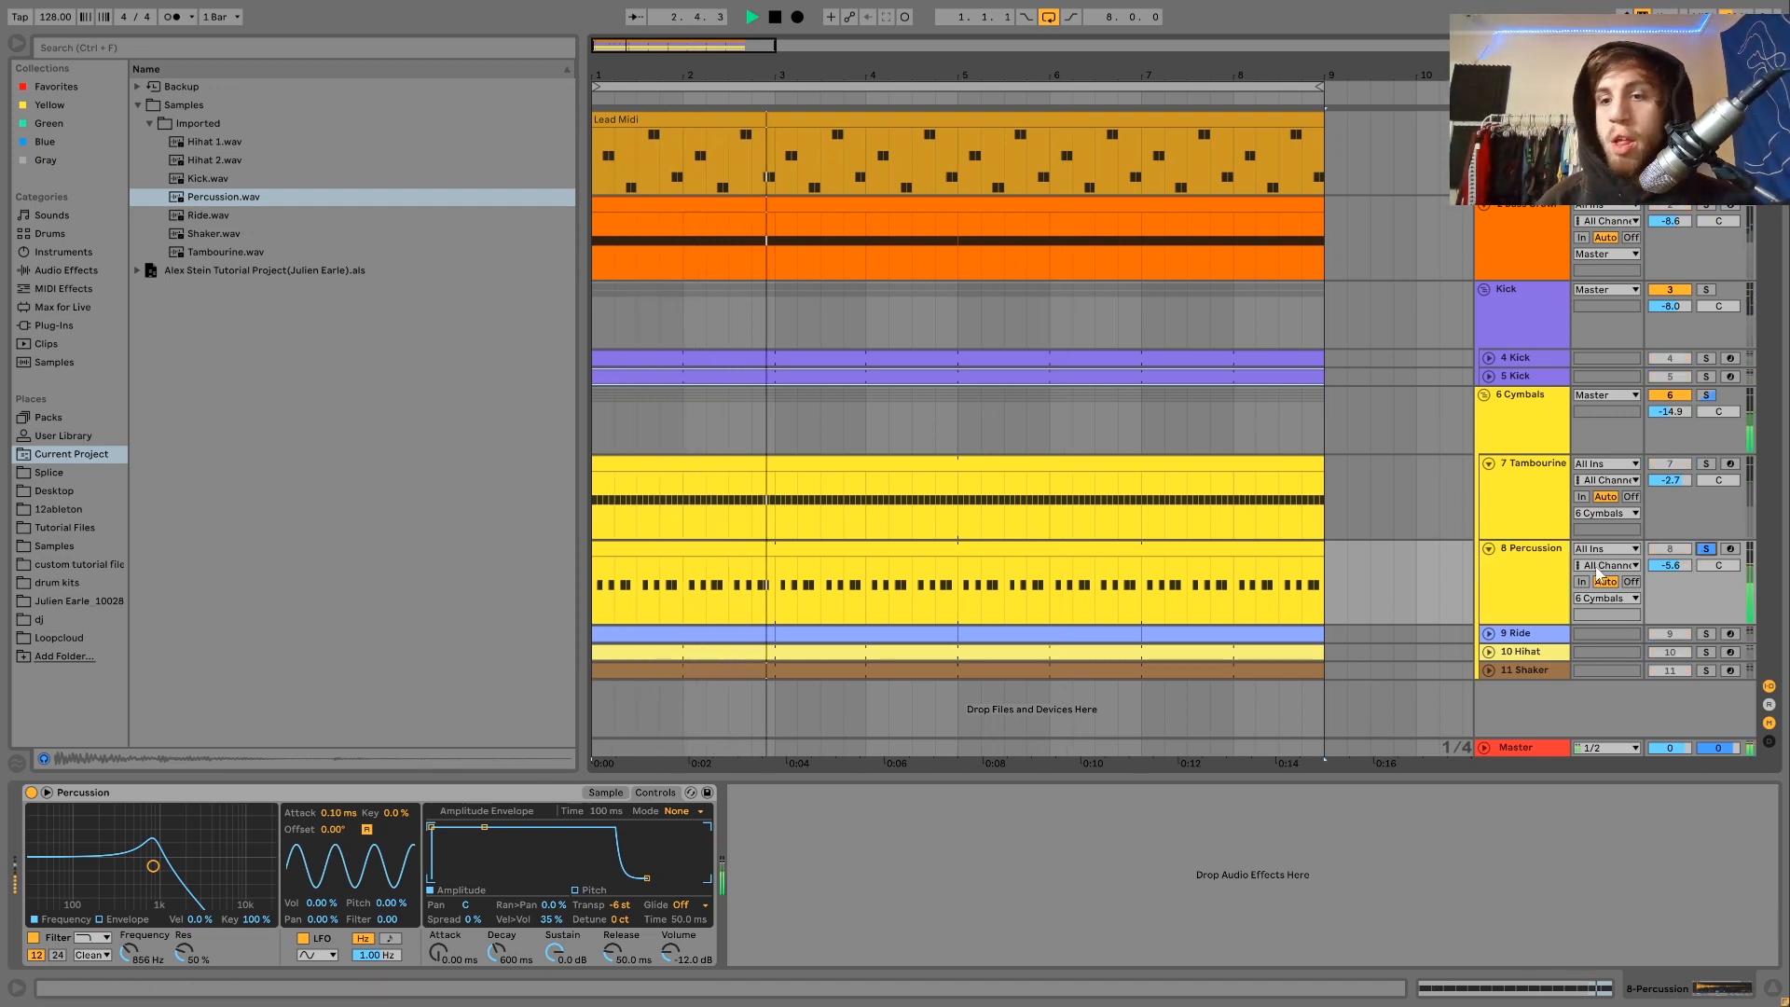
pyautogui.press('space')
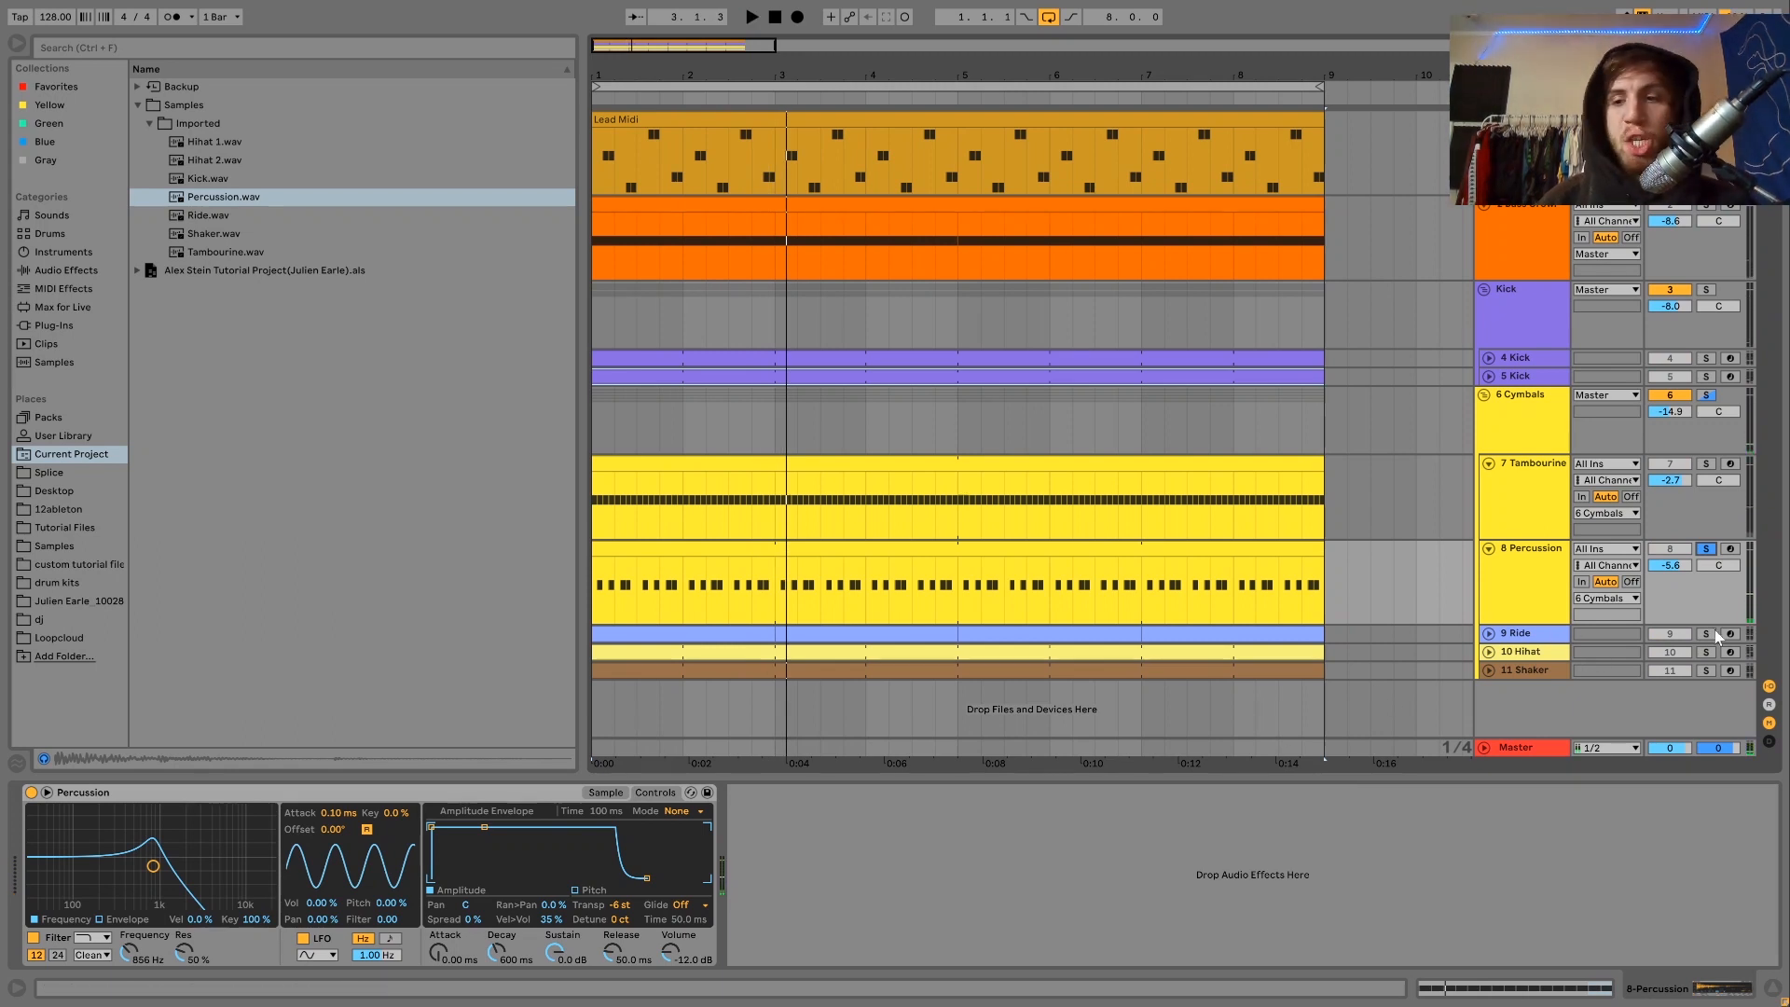
# Step: Solo and play 9 Ride, examine the notes and velocities in its MIDI clip, and return to its device chain
pyautogui.click(1514, 639)
pyautogui.press('space')
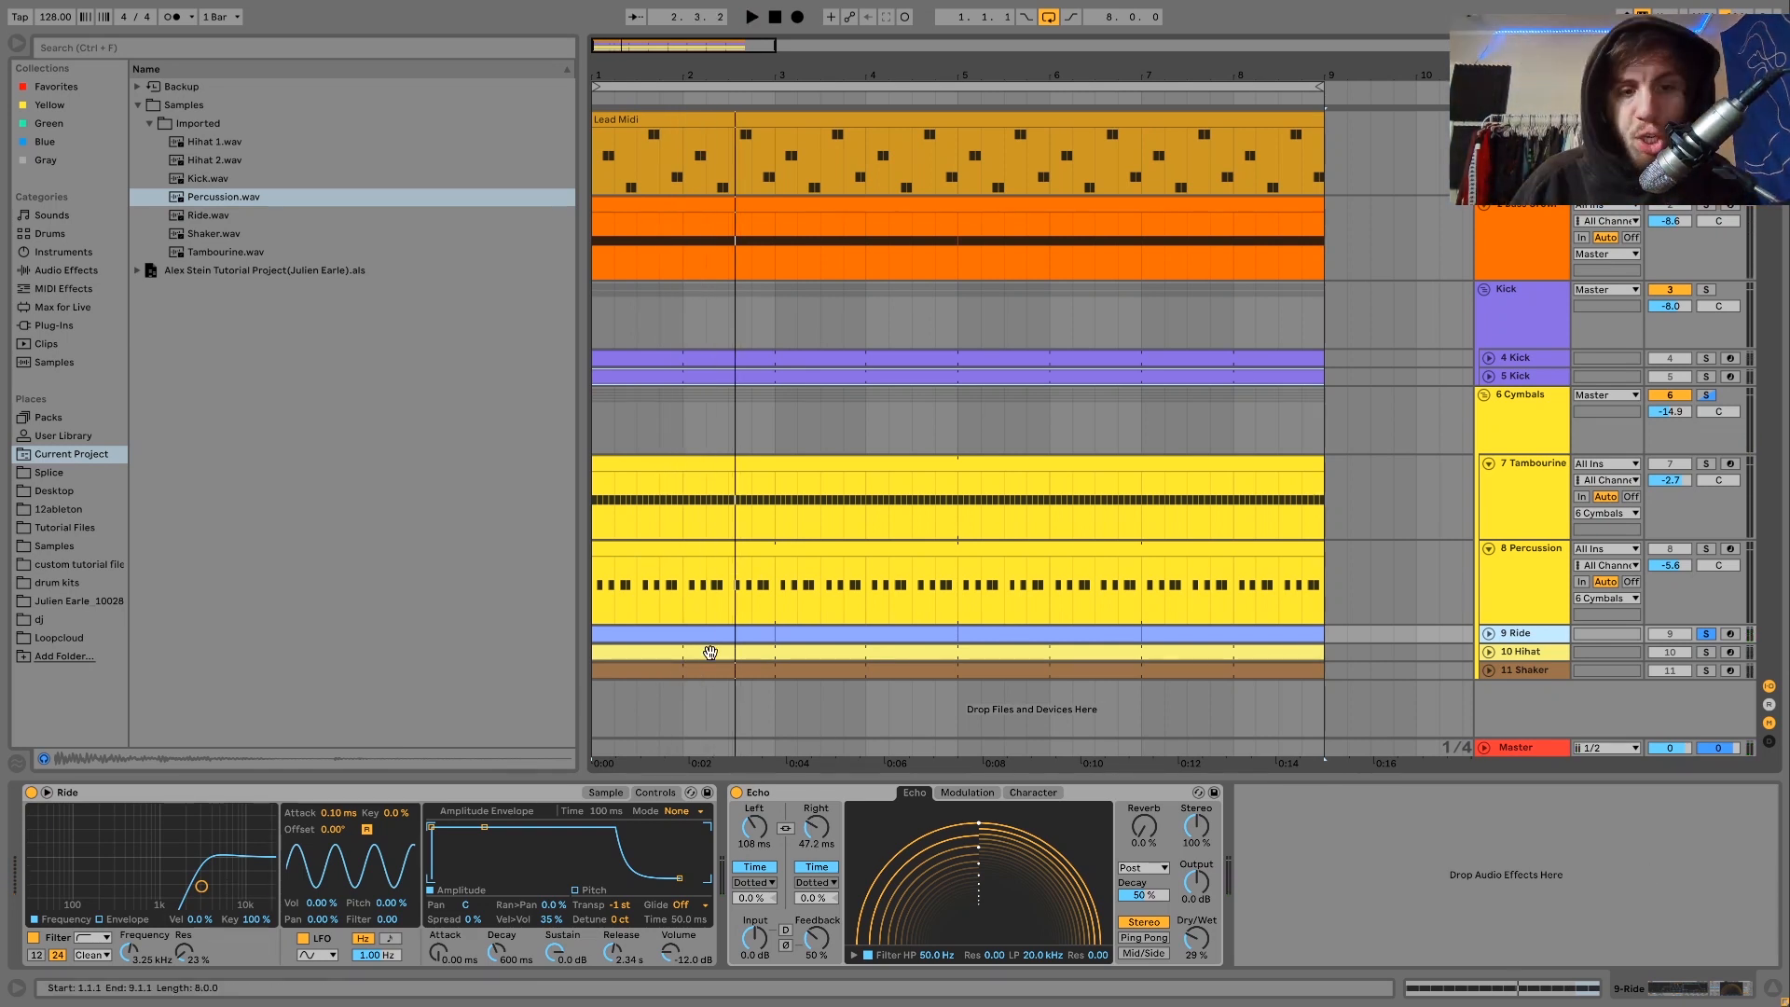
pyautogui.doubleClick(713, 629)
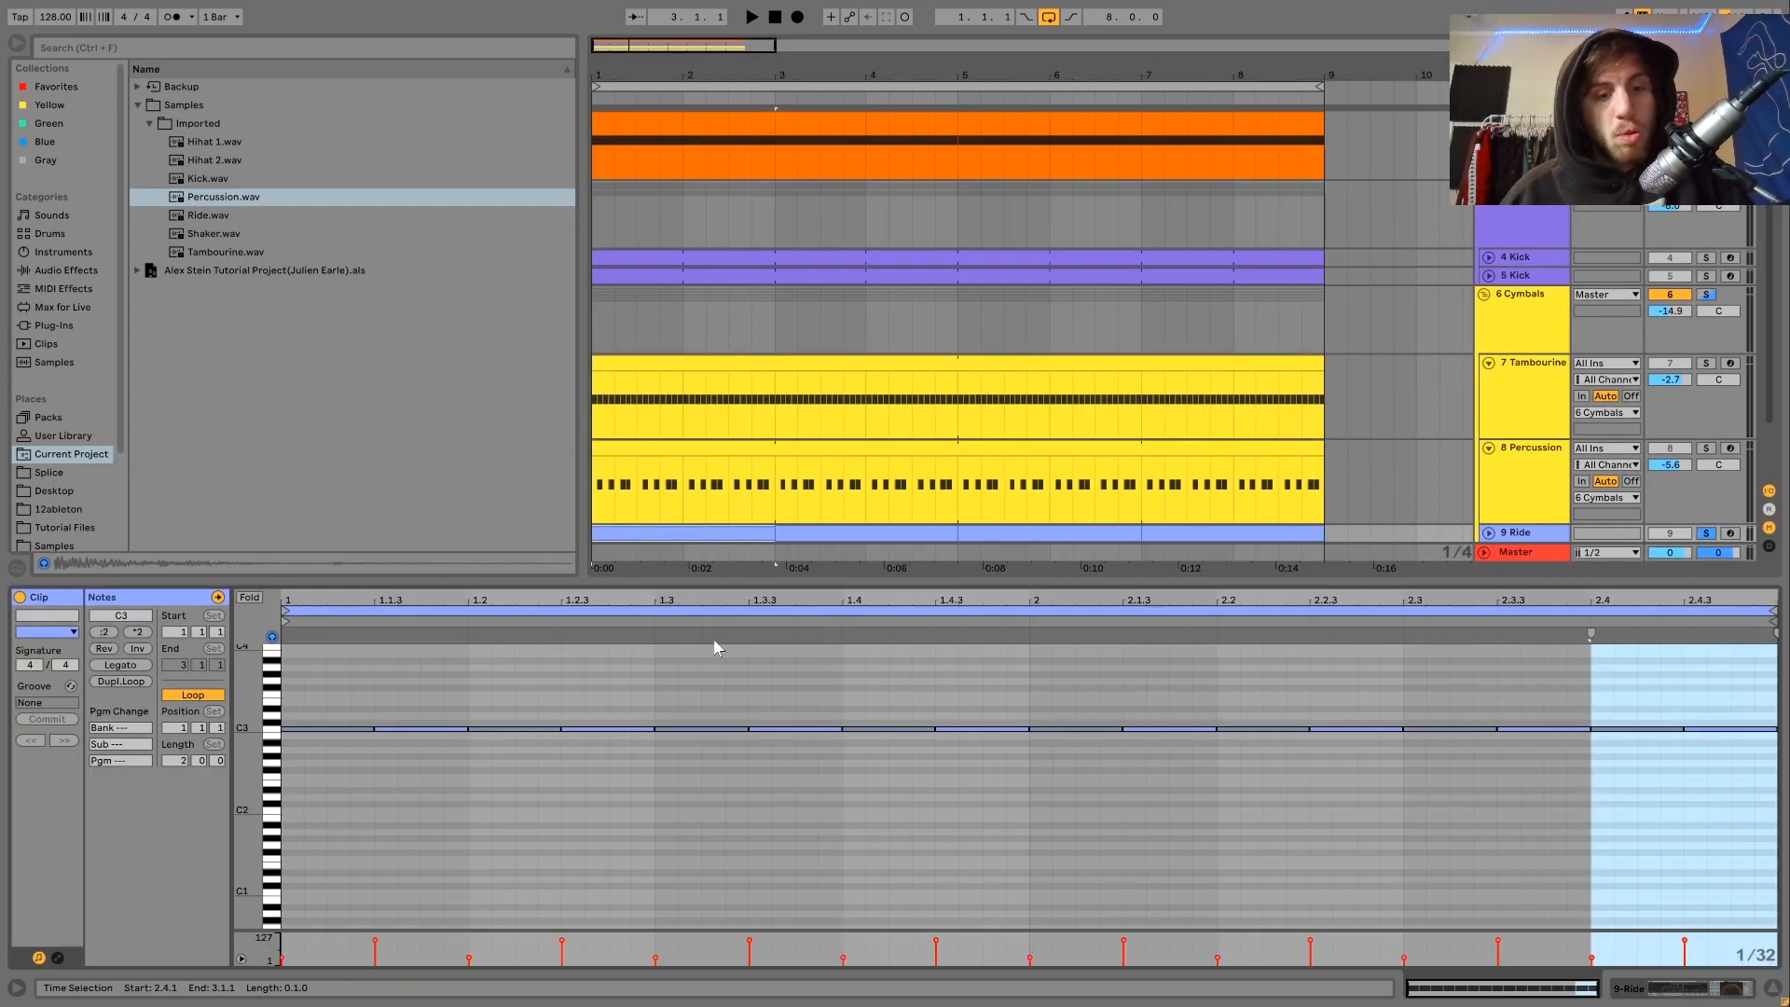
pyautogui.click(1503, 539)
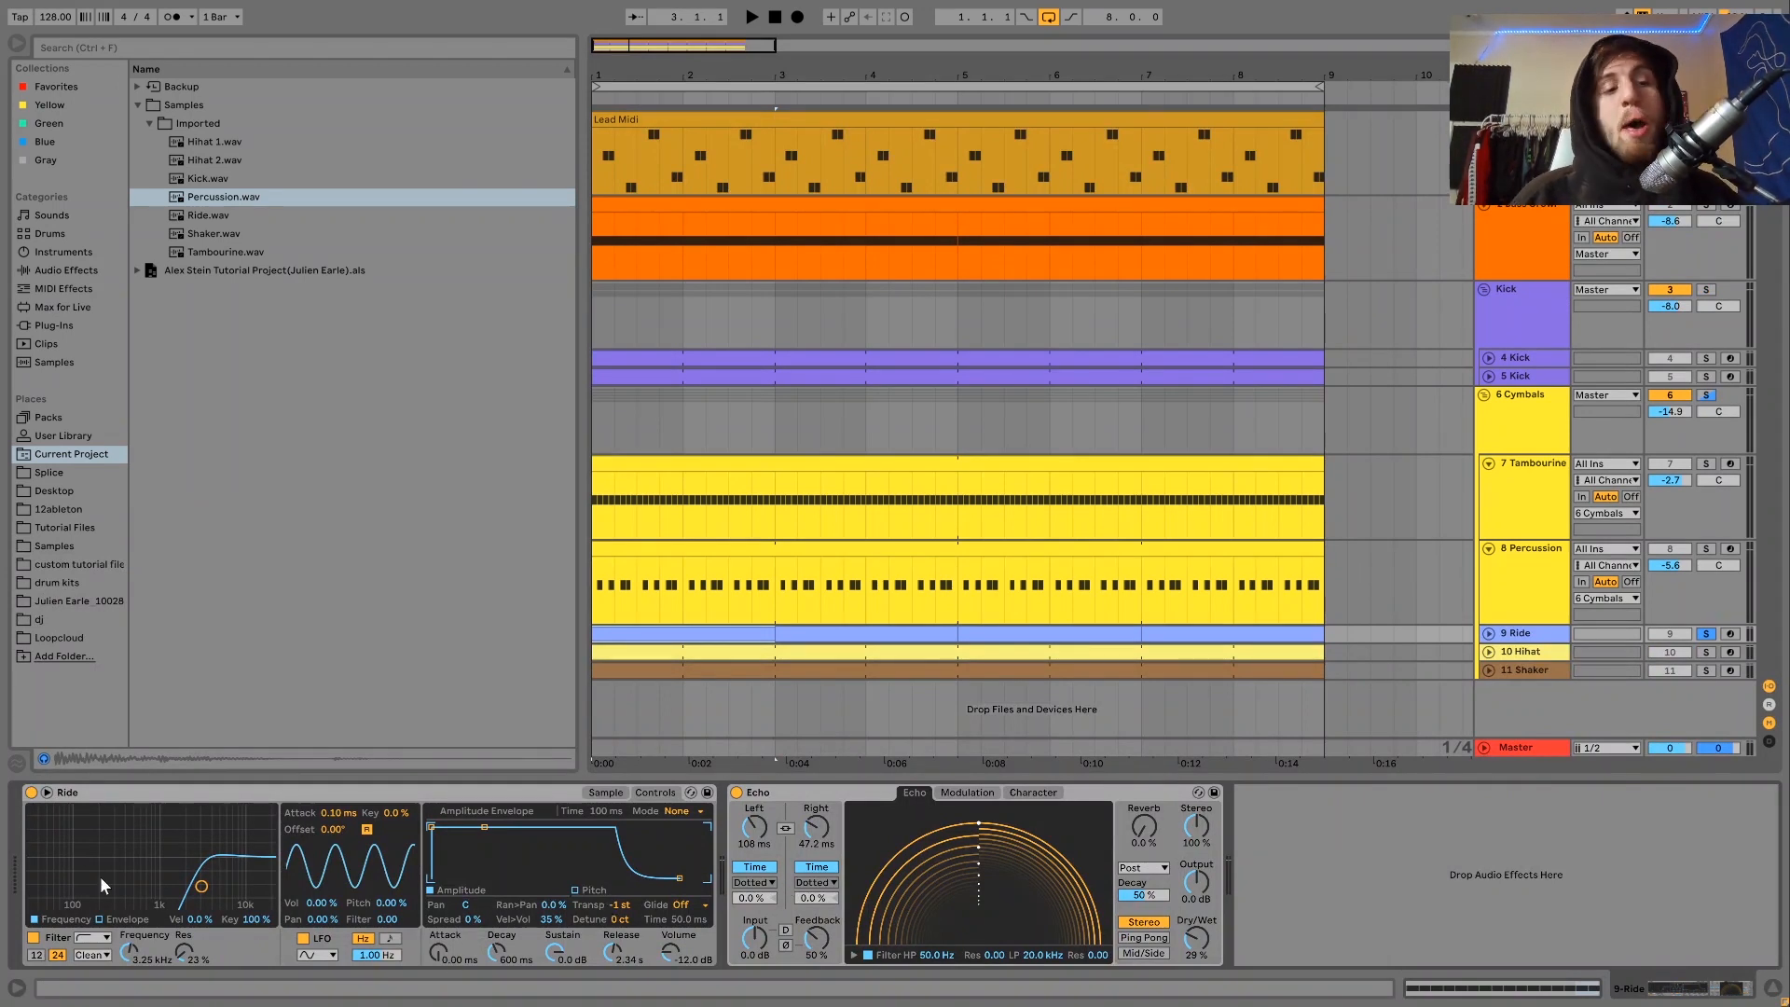
# Step: Play the soloed 9 Ride and compare its sound with the sampler's filter disabled and enabled
pyautogui.press('space')
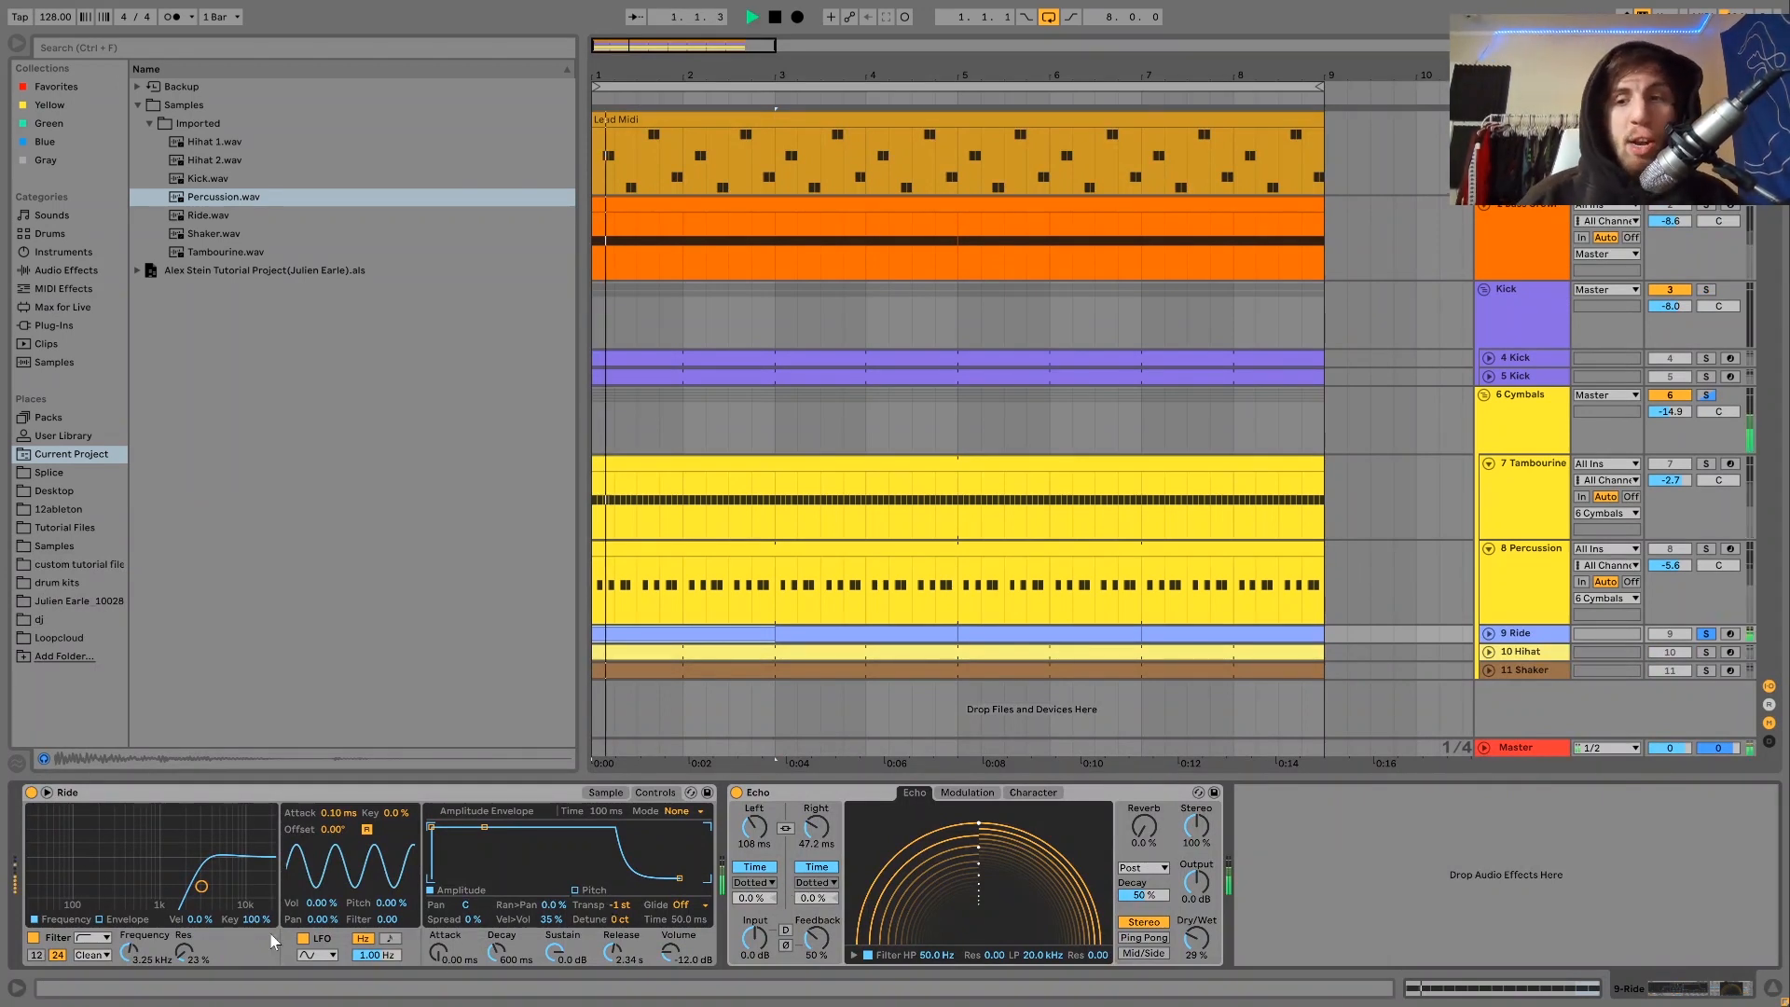
pyautogui.click(33, 937)
pyautogui.press('space')
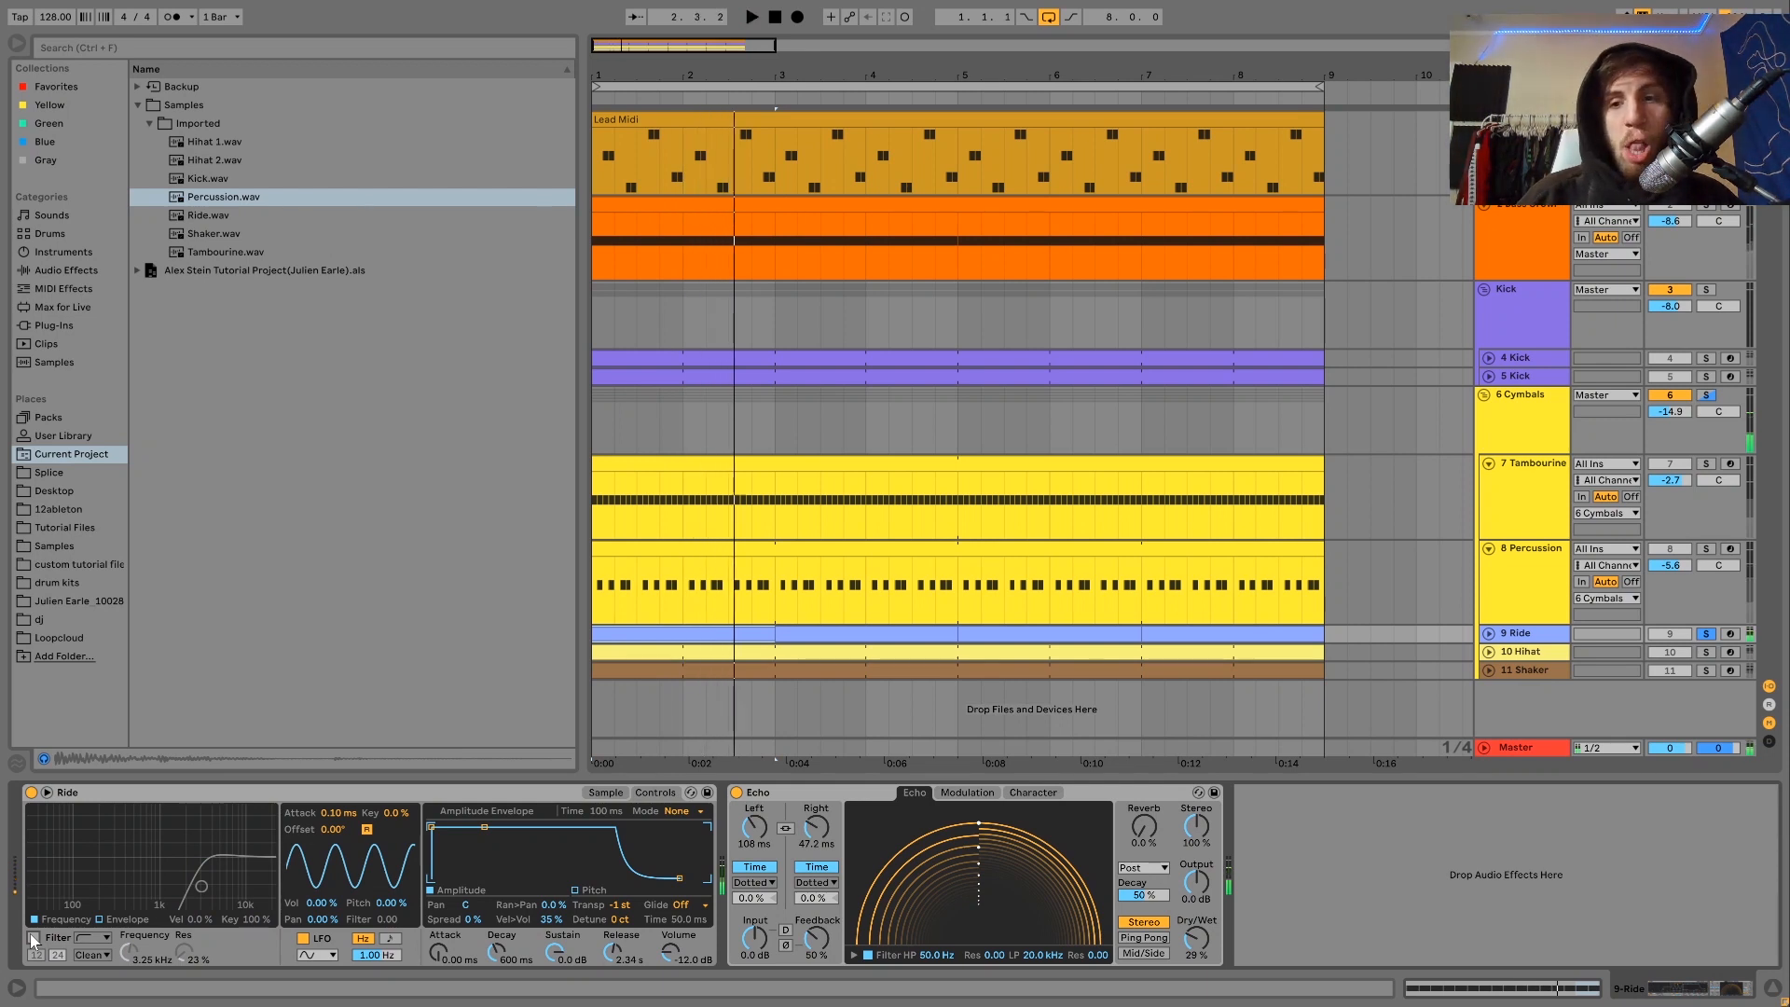
pyautogui.click(33, 937)
pyautogui.press('space')
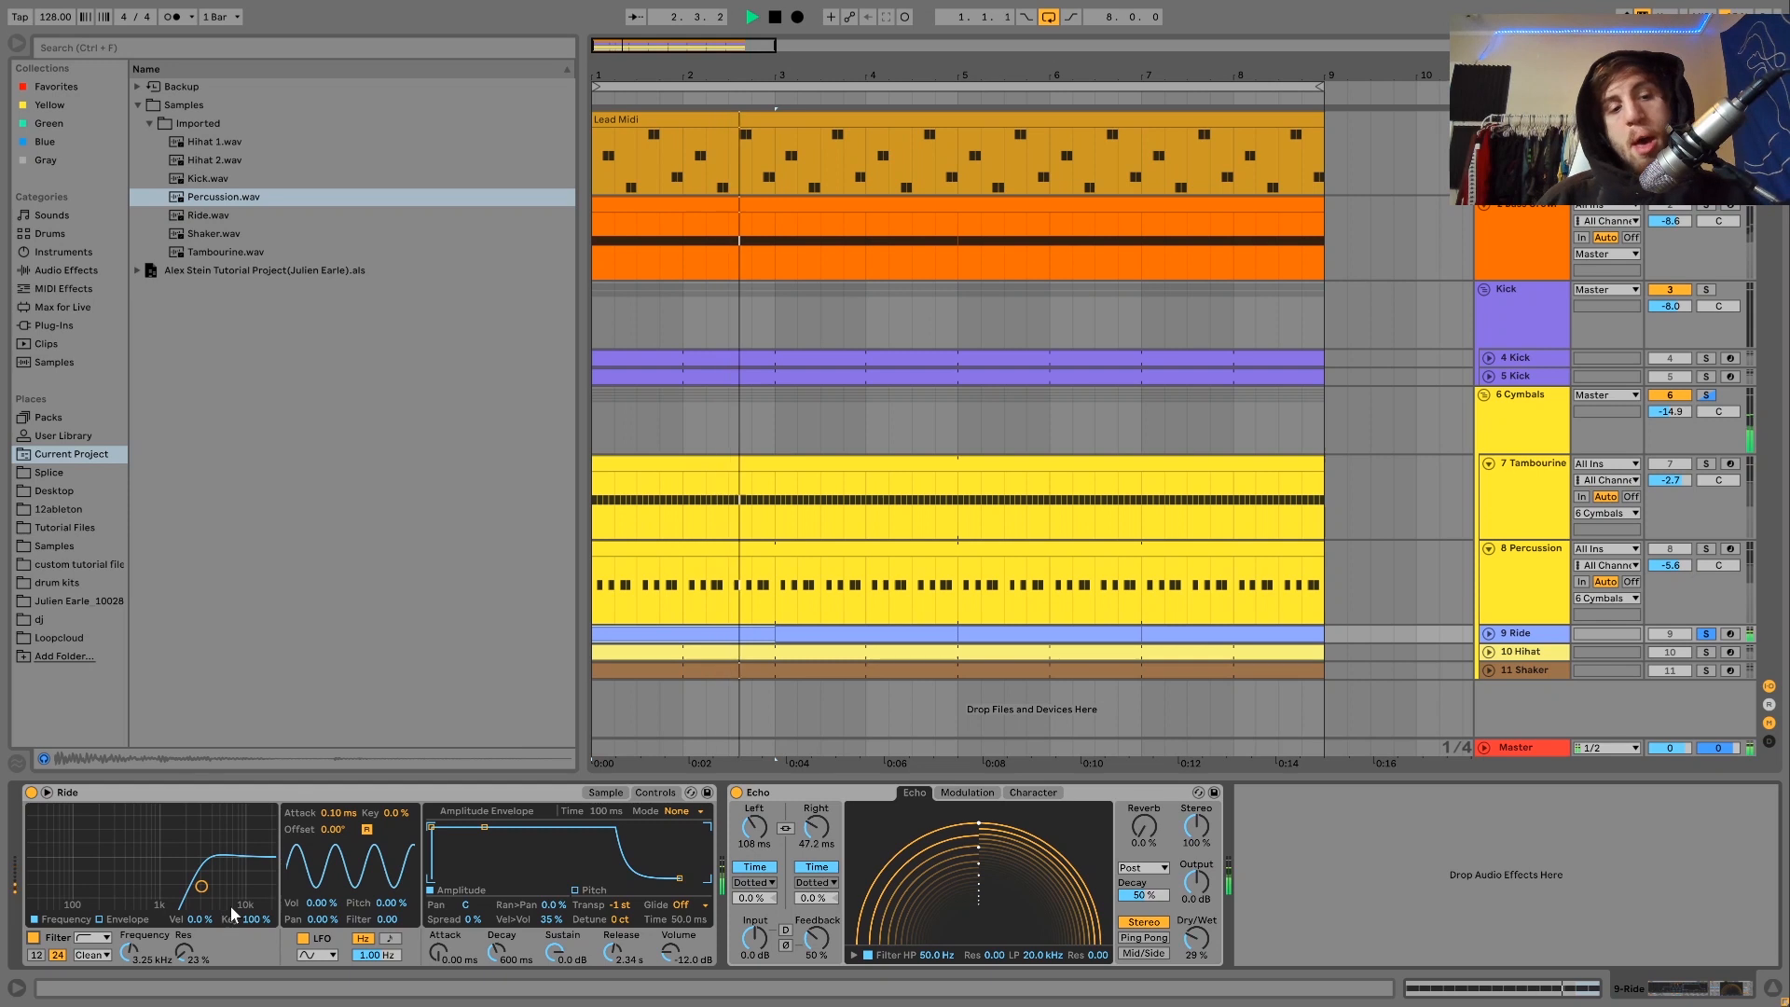
pyautogui.press('space')
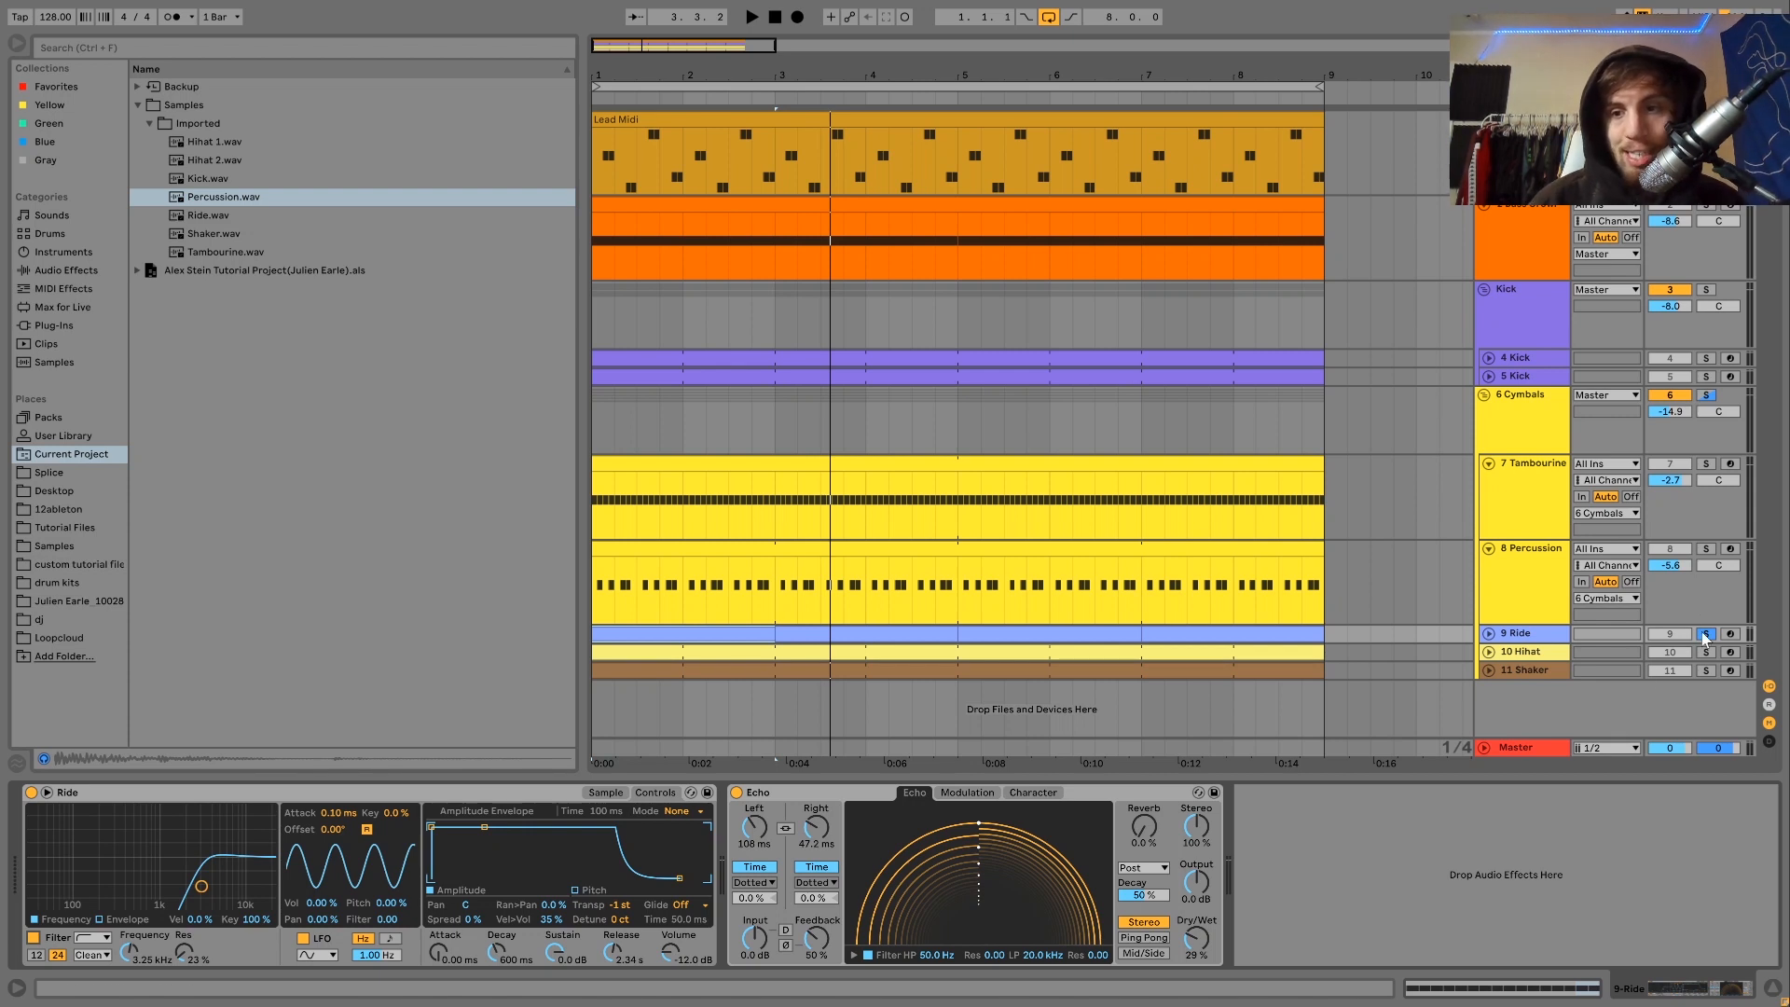
# Step: Play the soloed 9 Ride and compare its sound with the Echo bypassed and active
pyautogui.press('space')
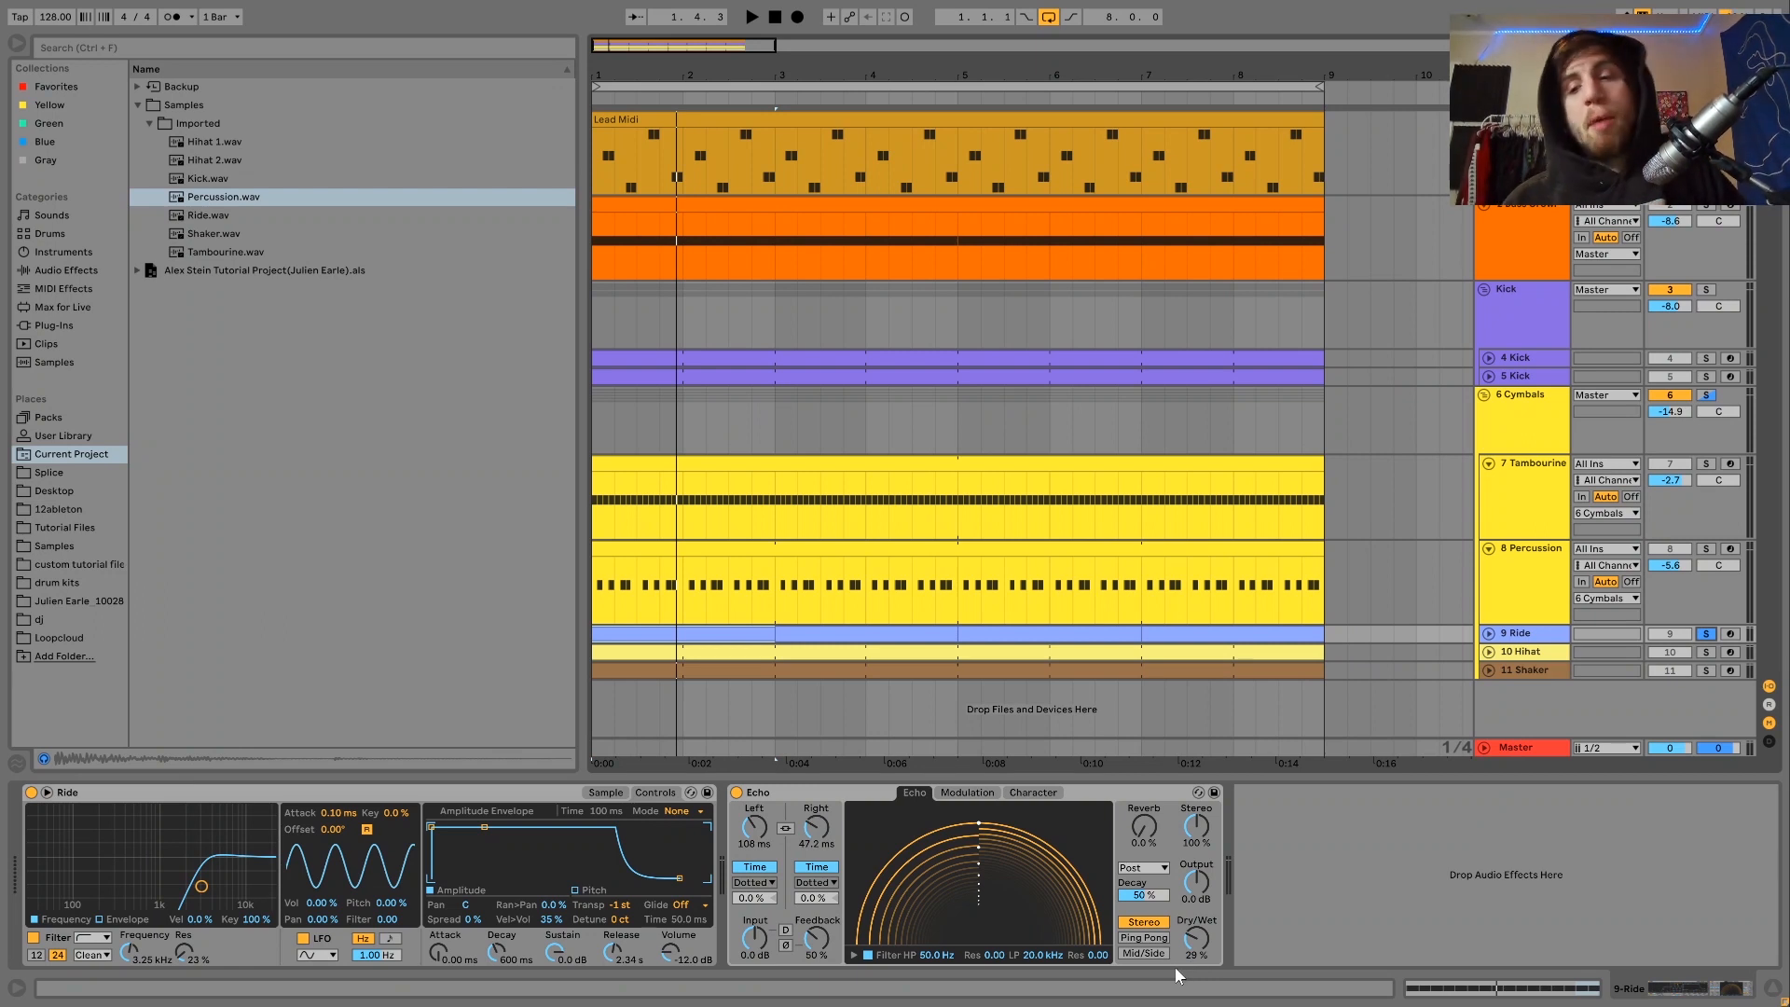
pyautogui.press('space')
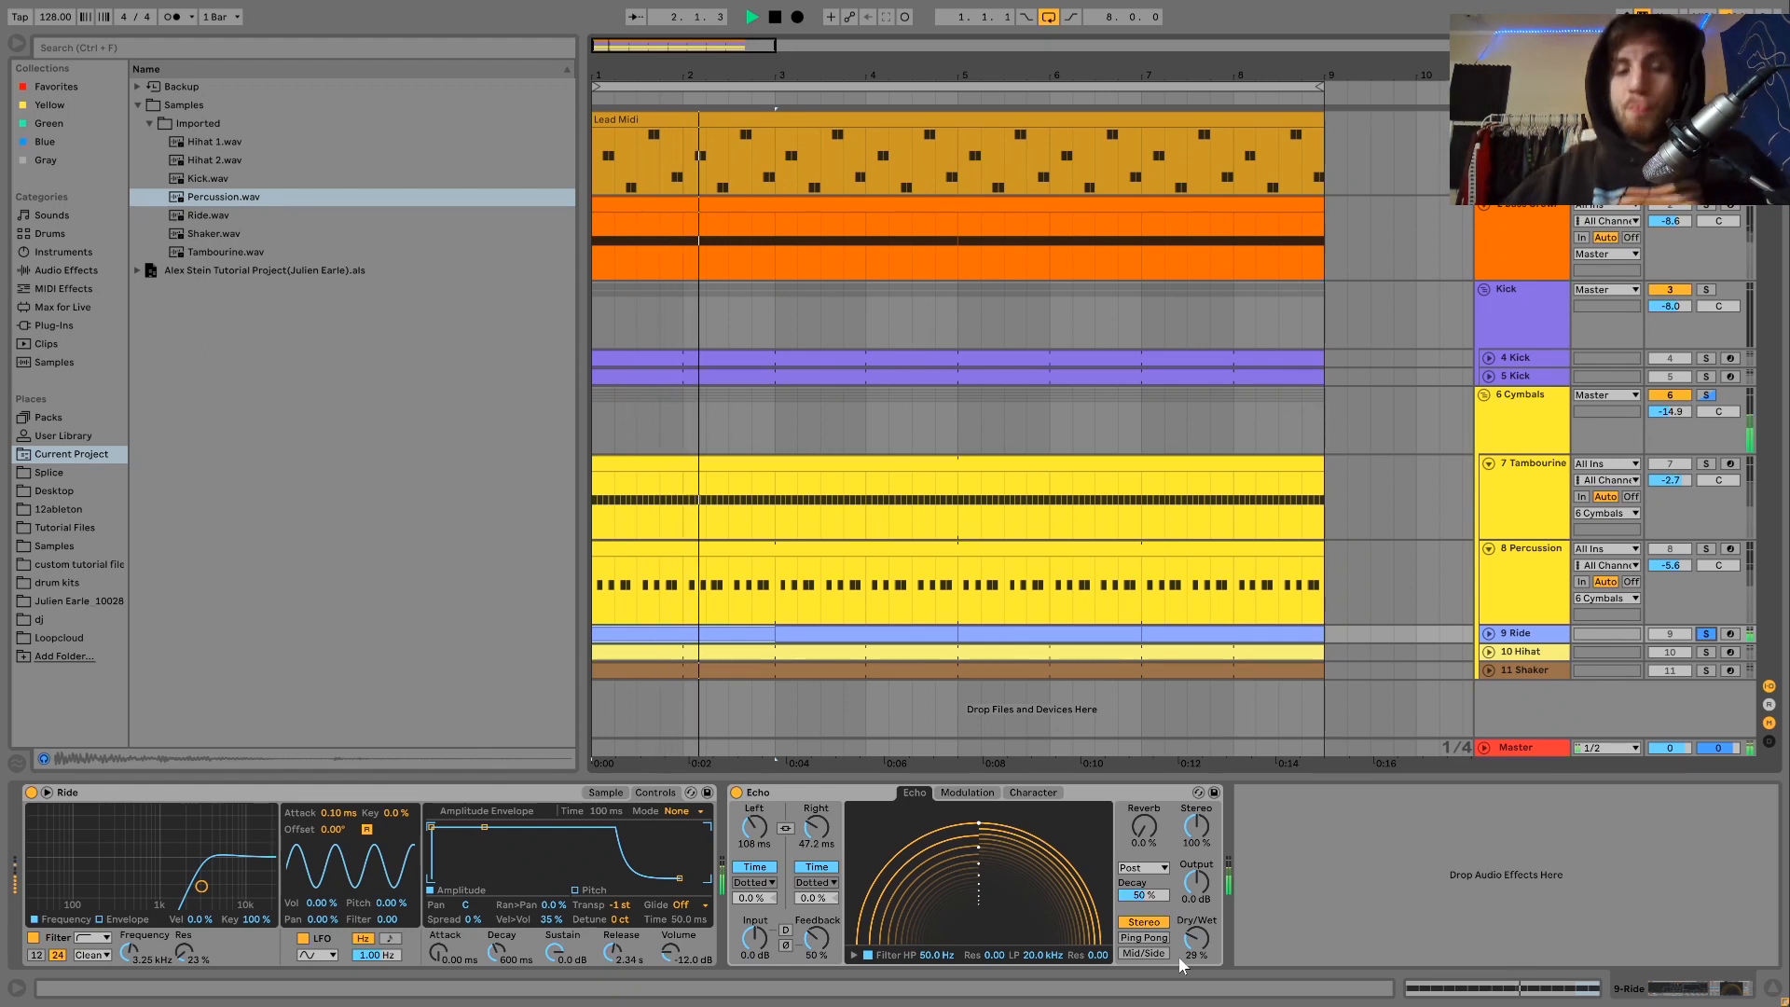
pyautogui.click(736, 792)
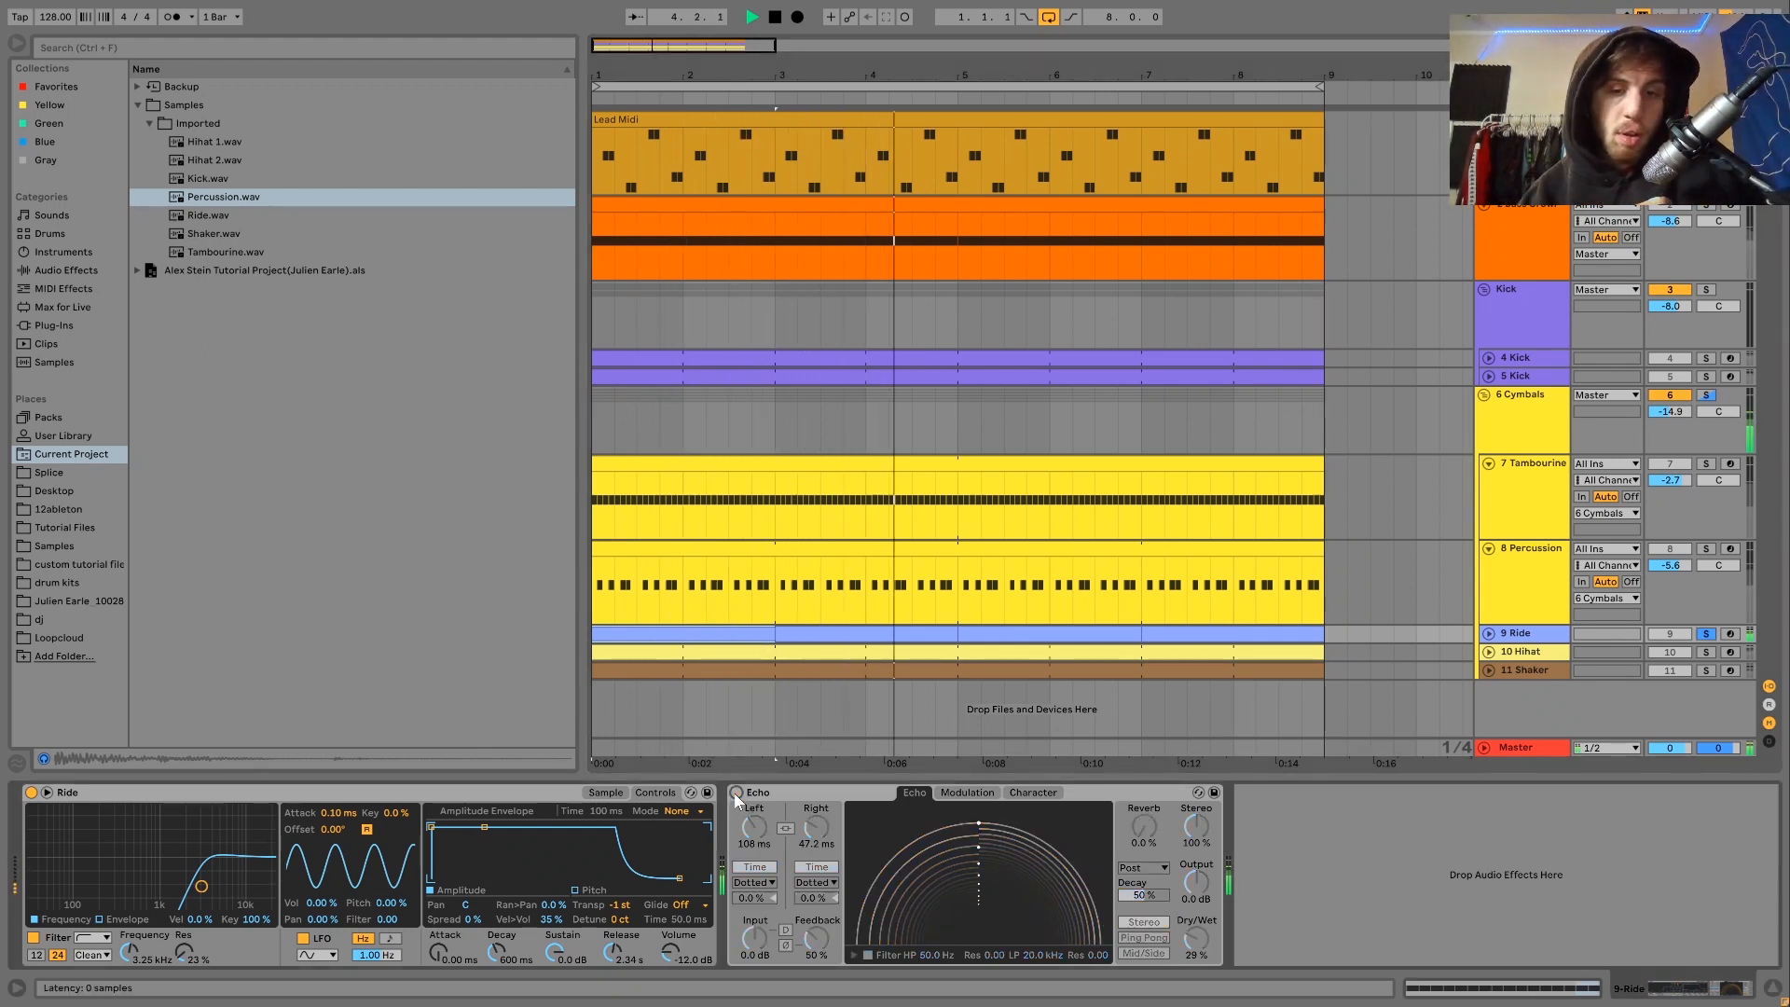
pyautogui.click(736, 793)
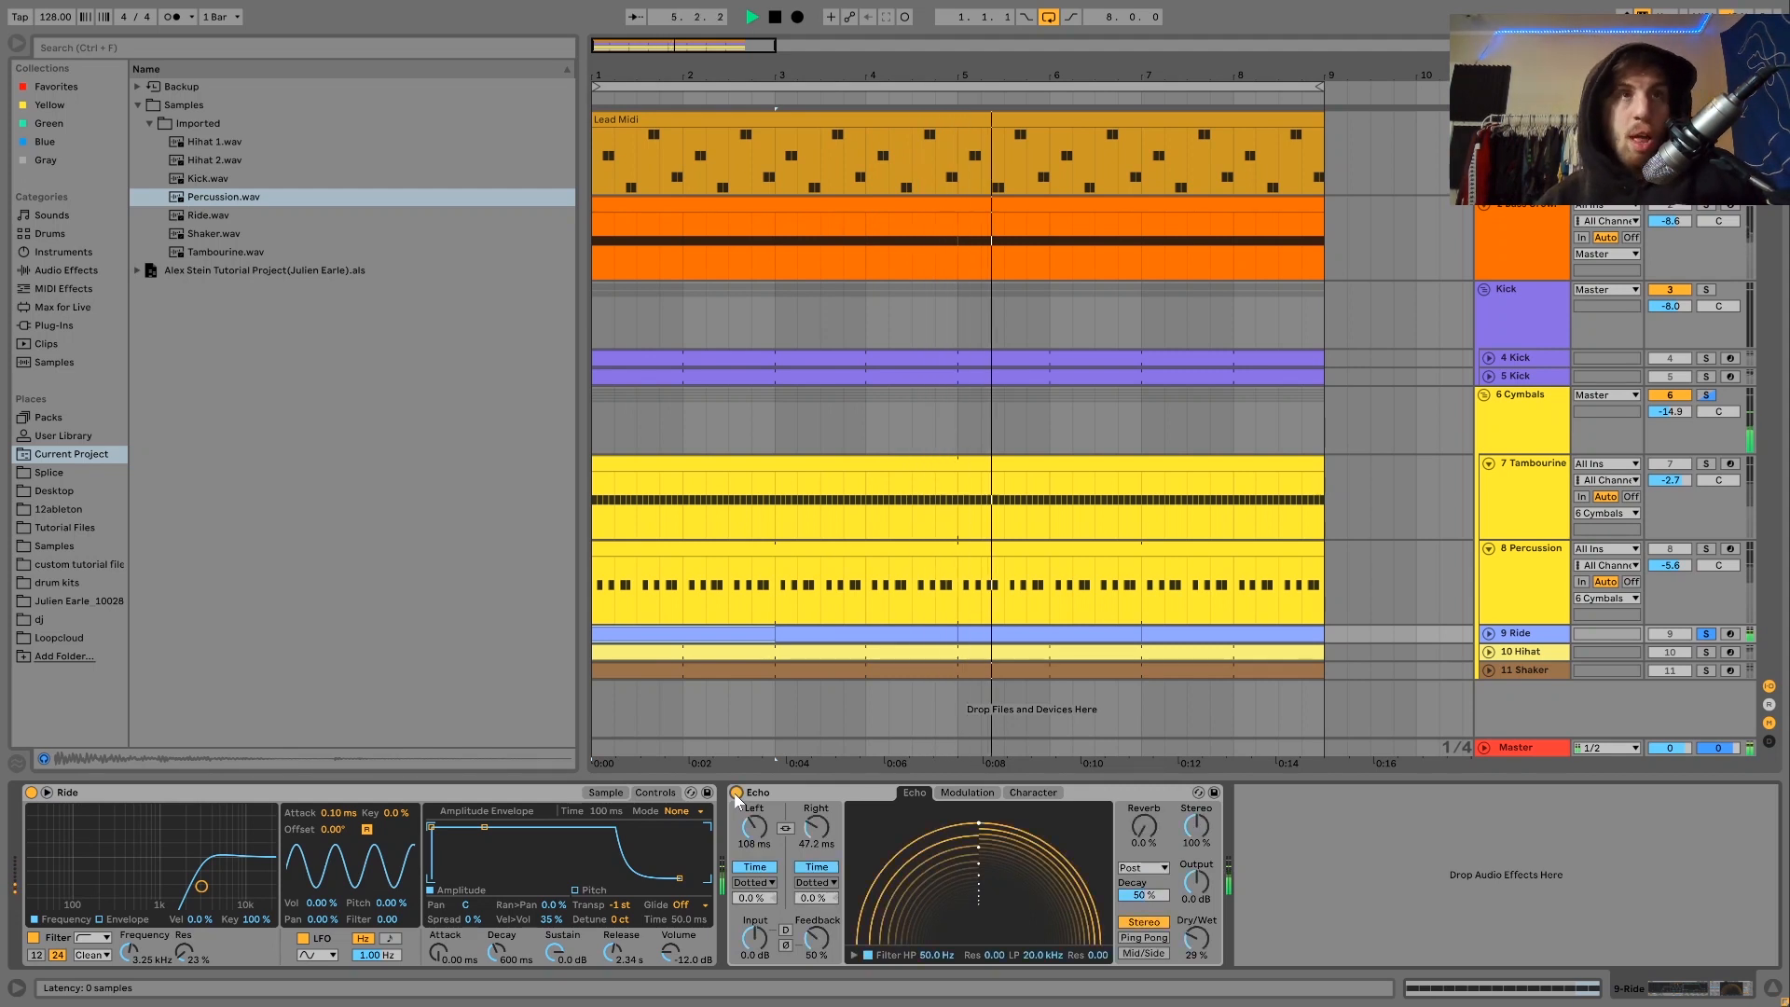
pyautogui.press('space')
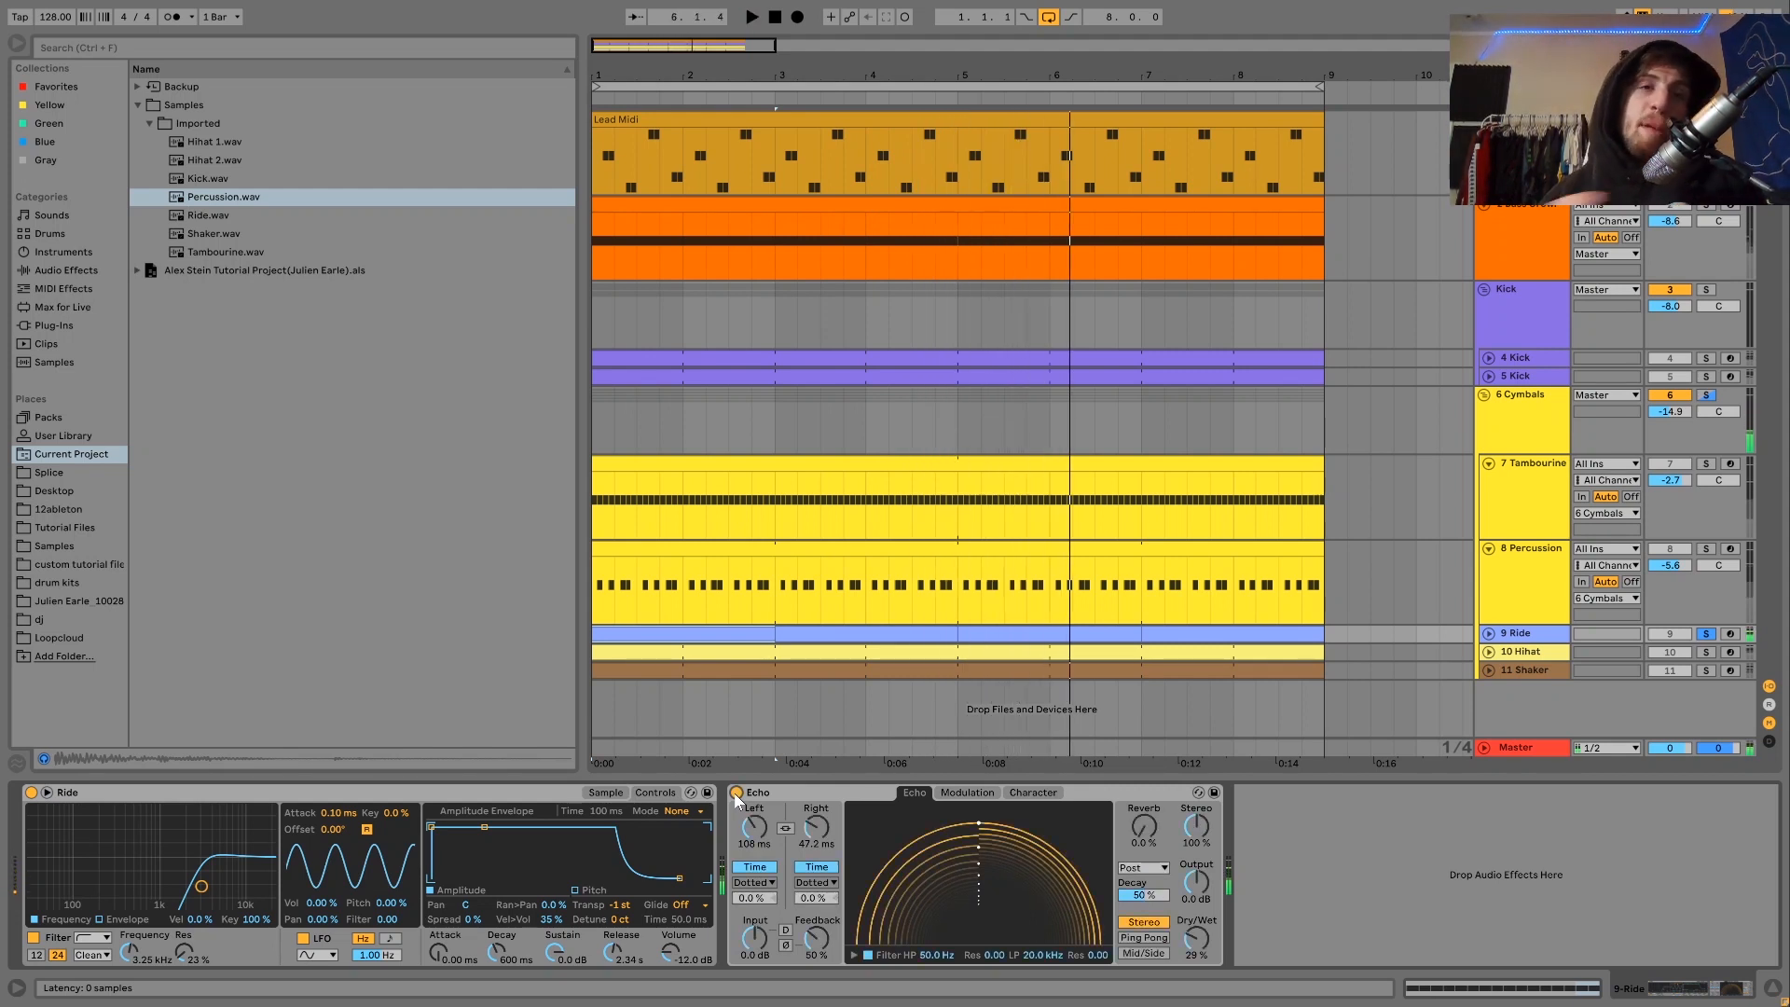
pyautogui.press('space')
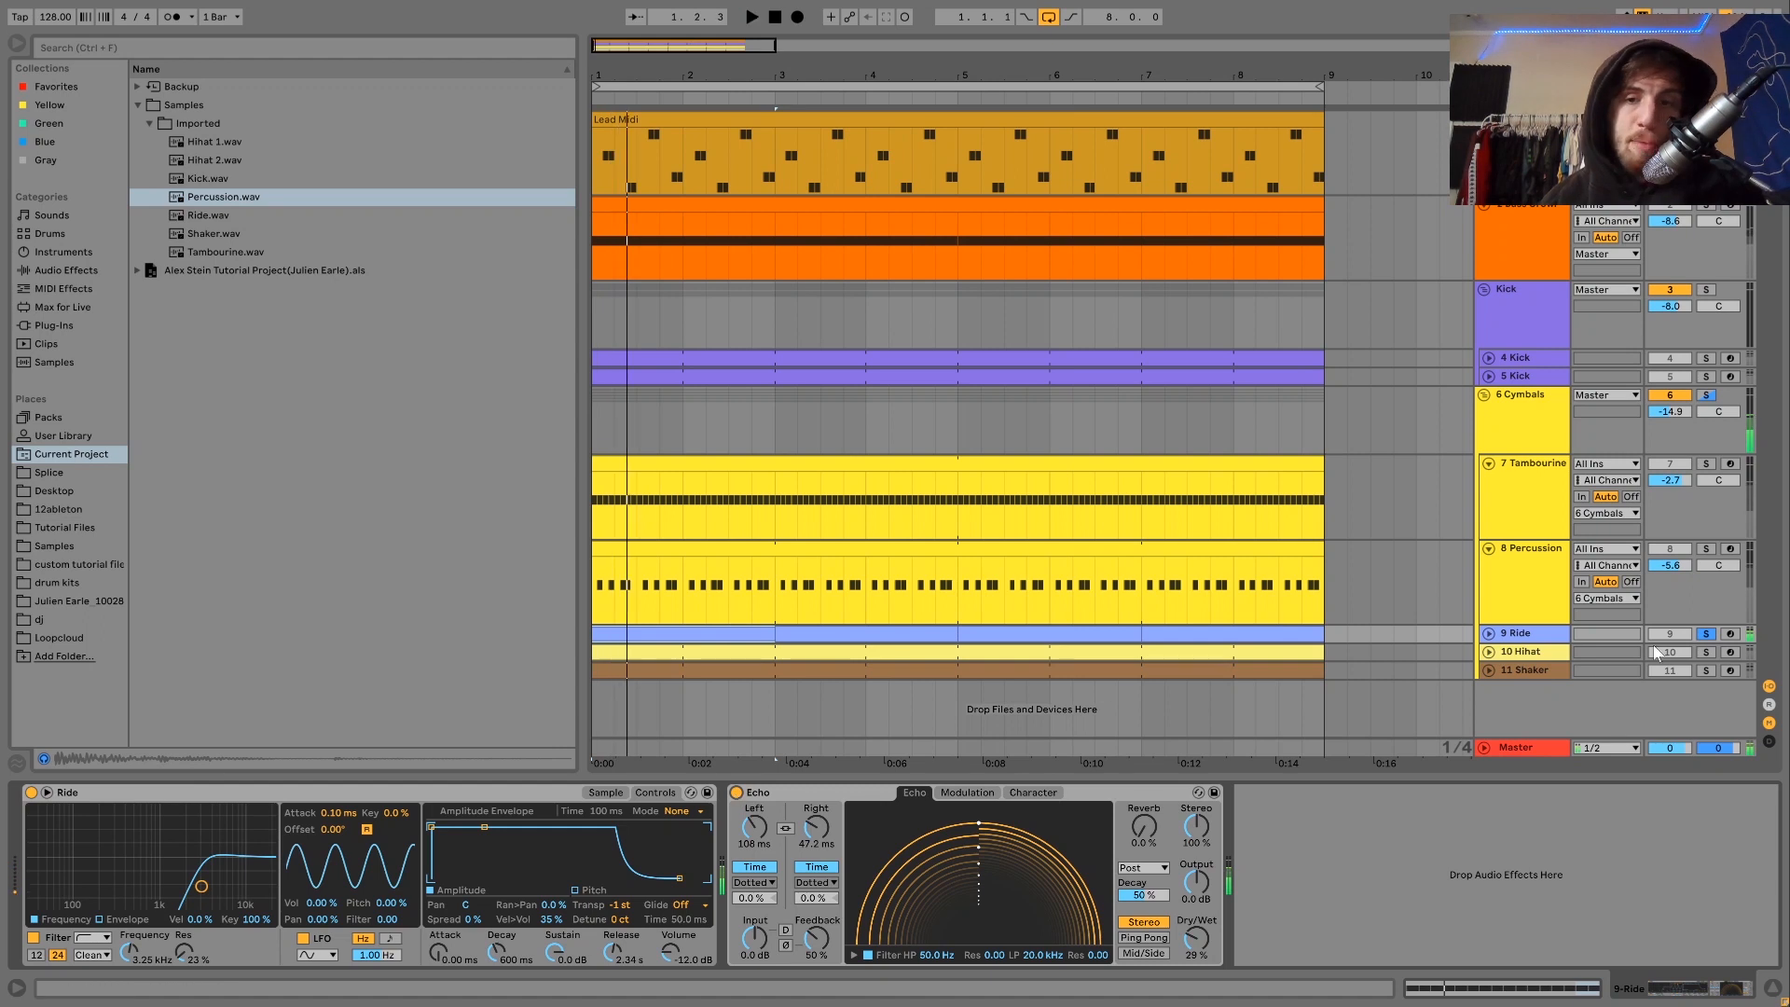
# Step: Turn off the 9 Ride solo and compare the full mix with the ride's Echo disabled and enabled
pyautogui.click(1706, 633)
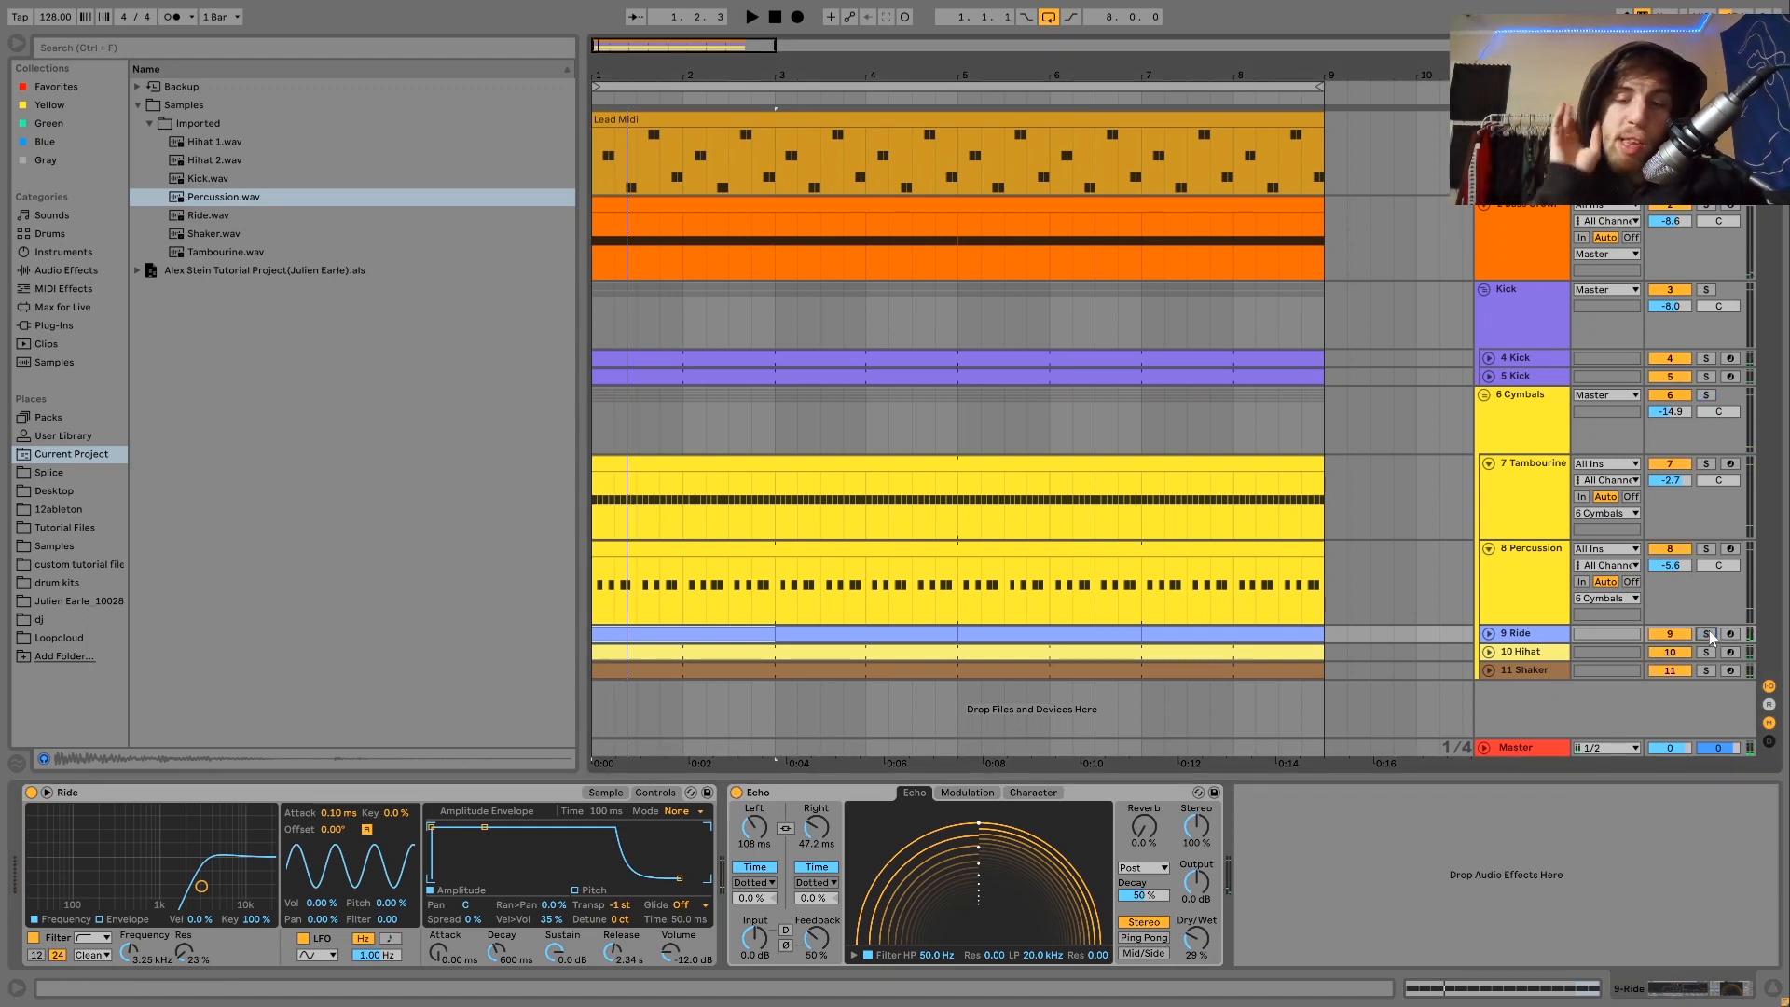
pyautogui.click(1670, 634)
pyautogui.press('space')
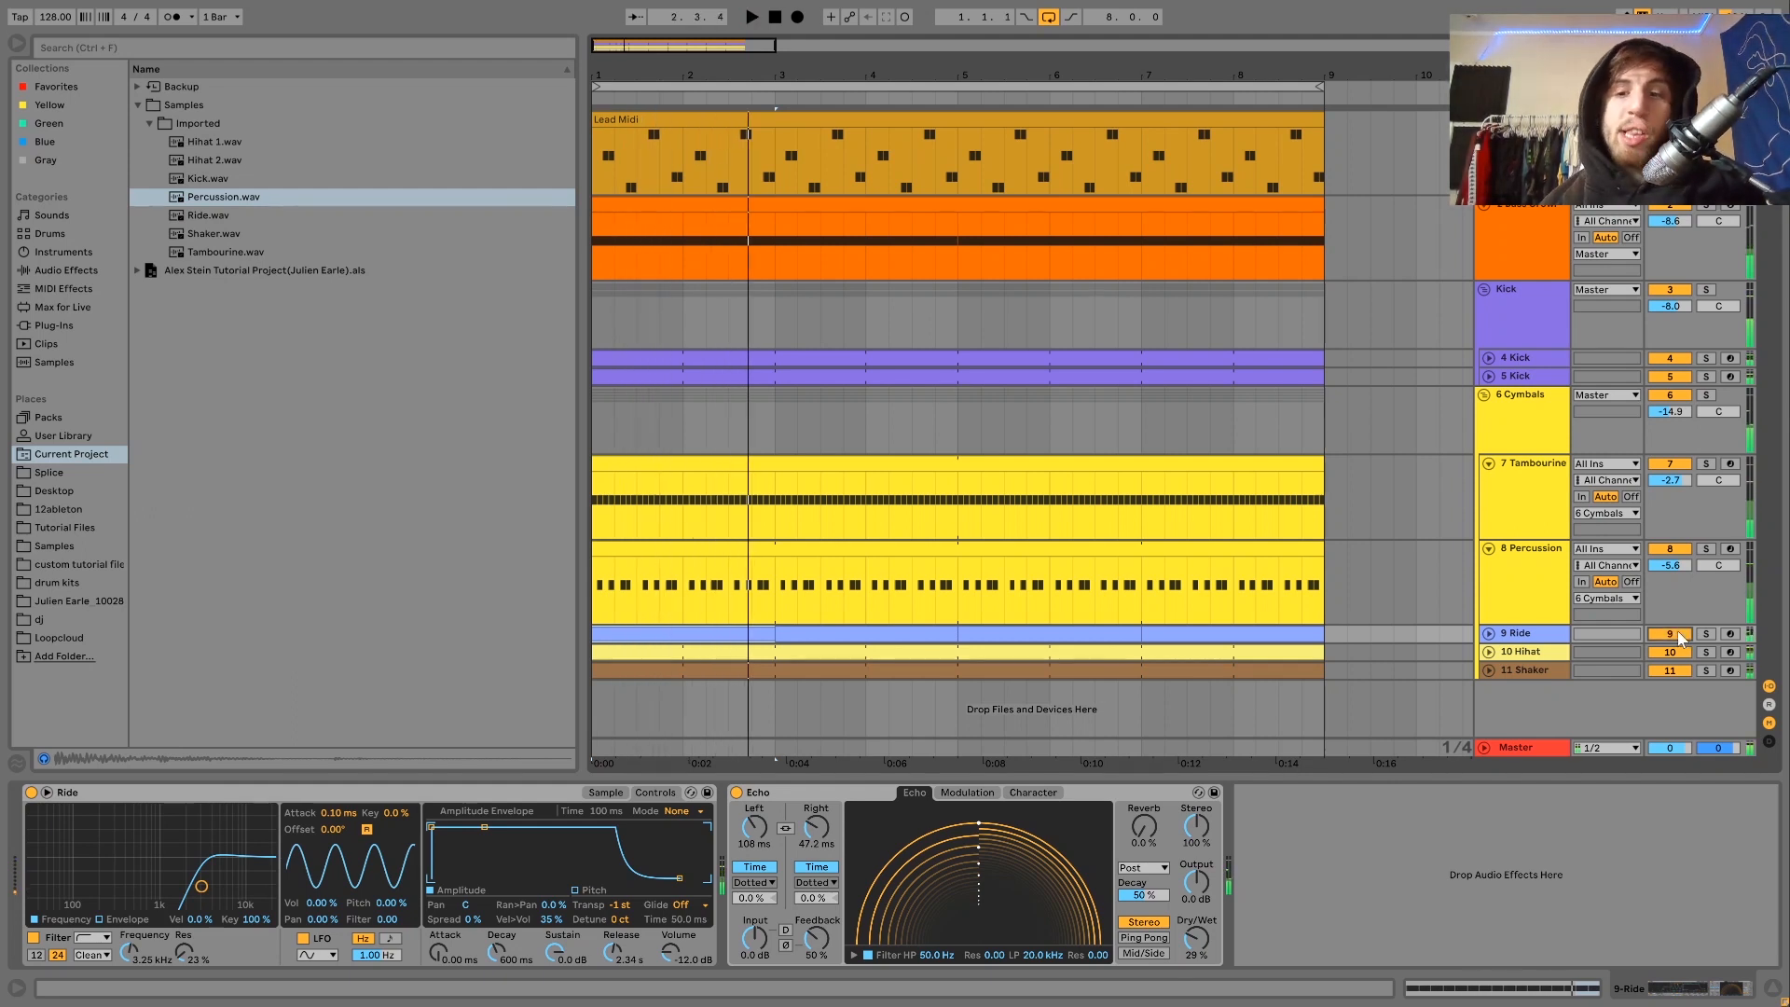
pyautogui.click(736, 793)
pyautogui.press('space')
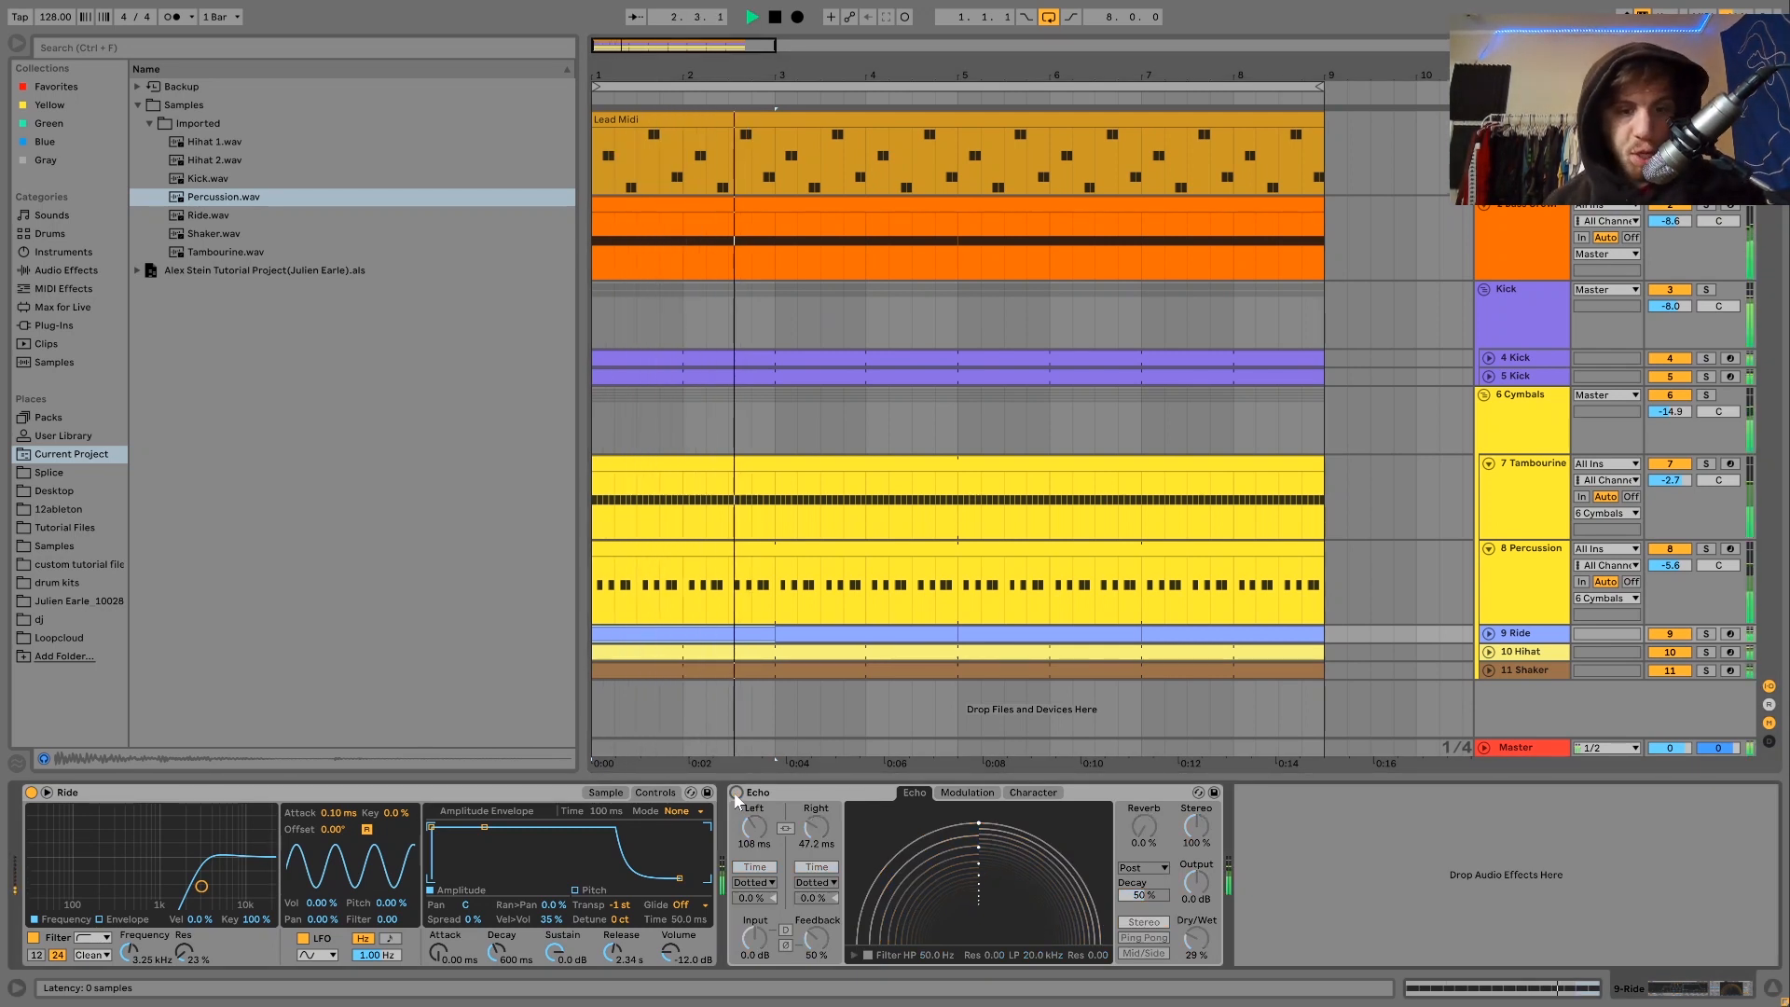
pyautogui.click(736, 792)
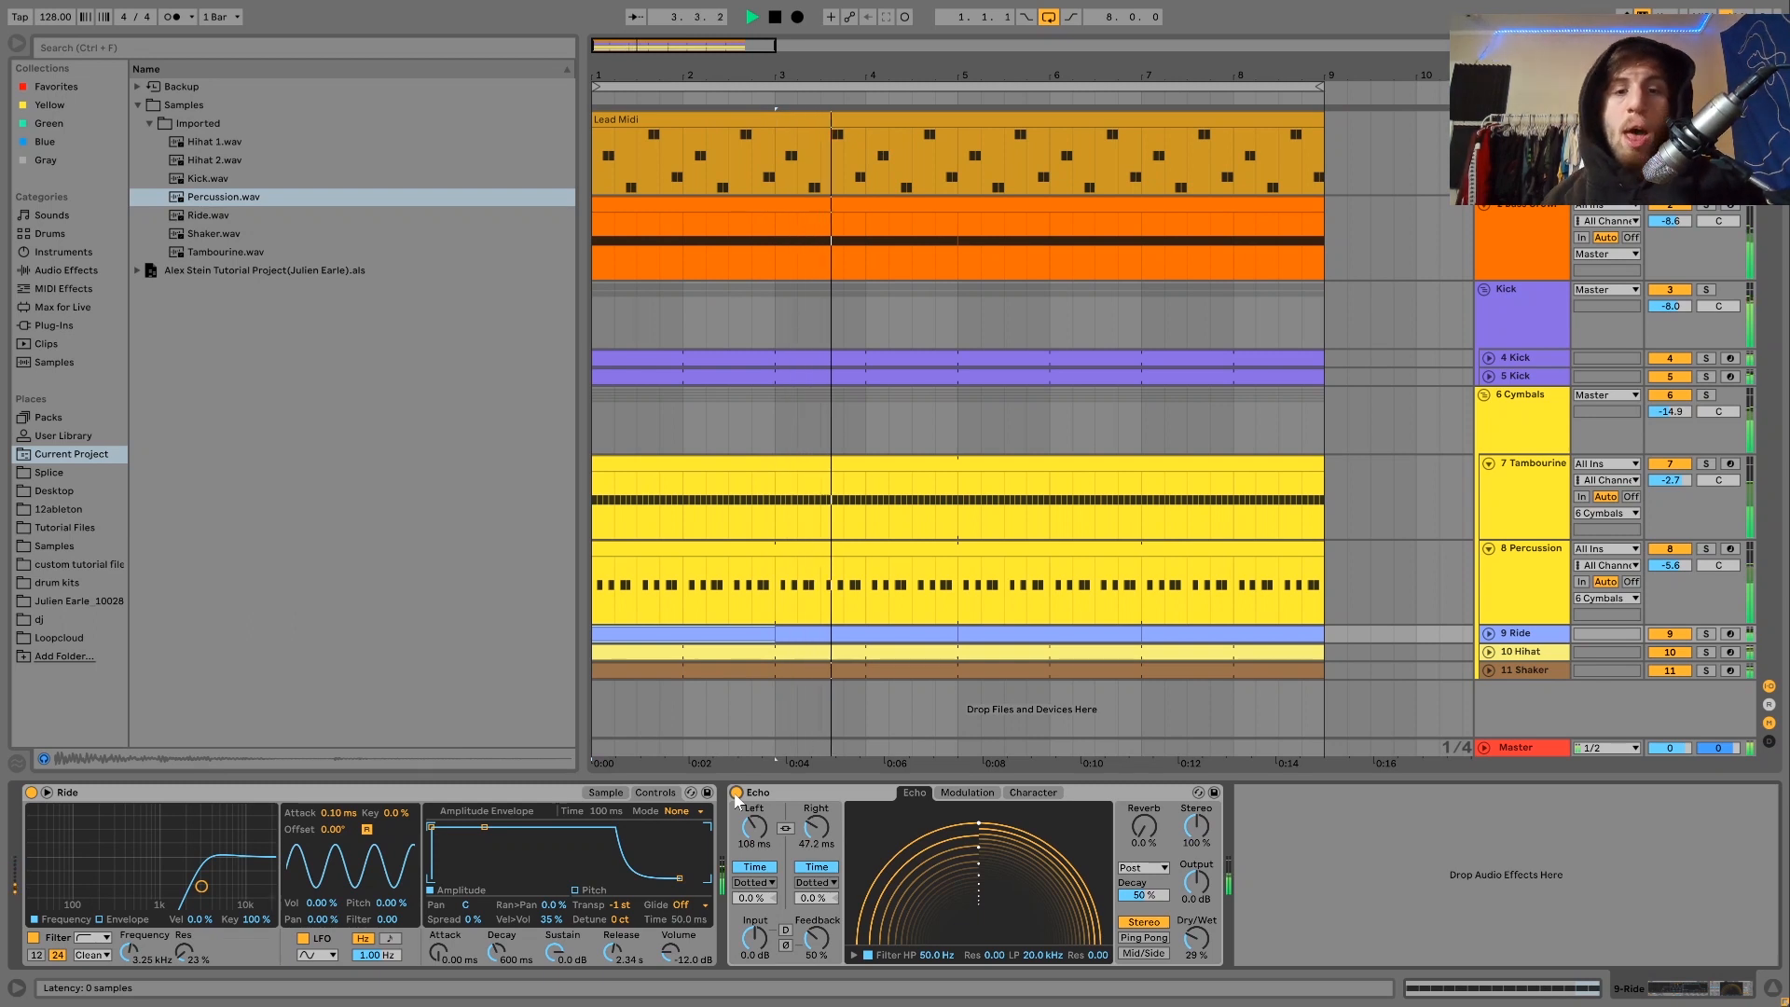
pyautogui.press('space')
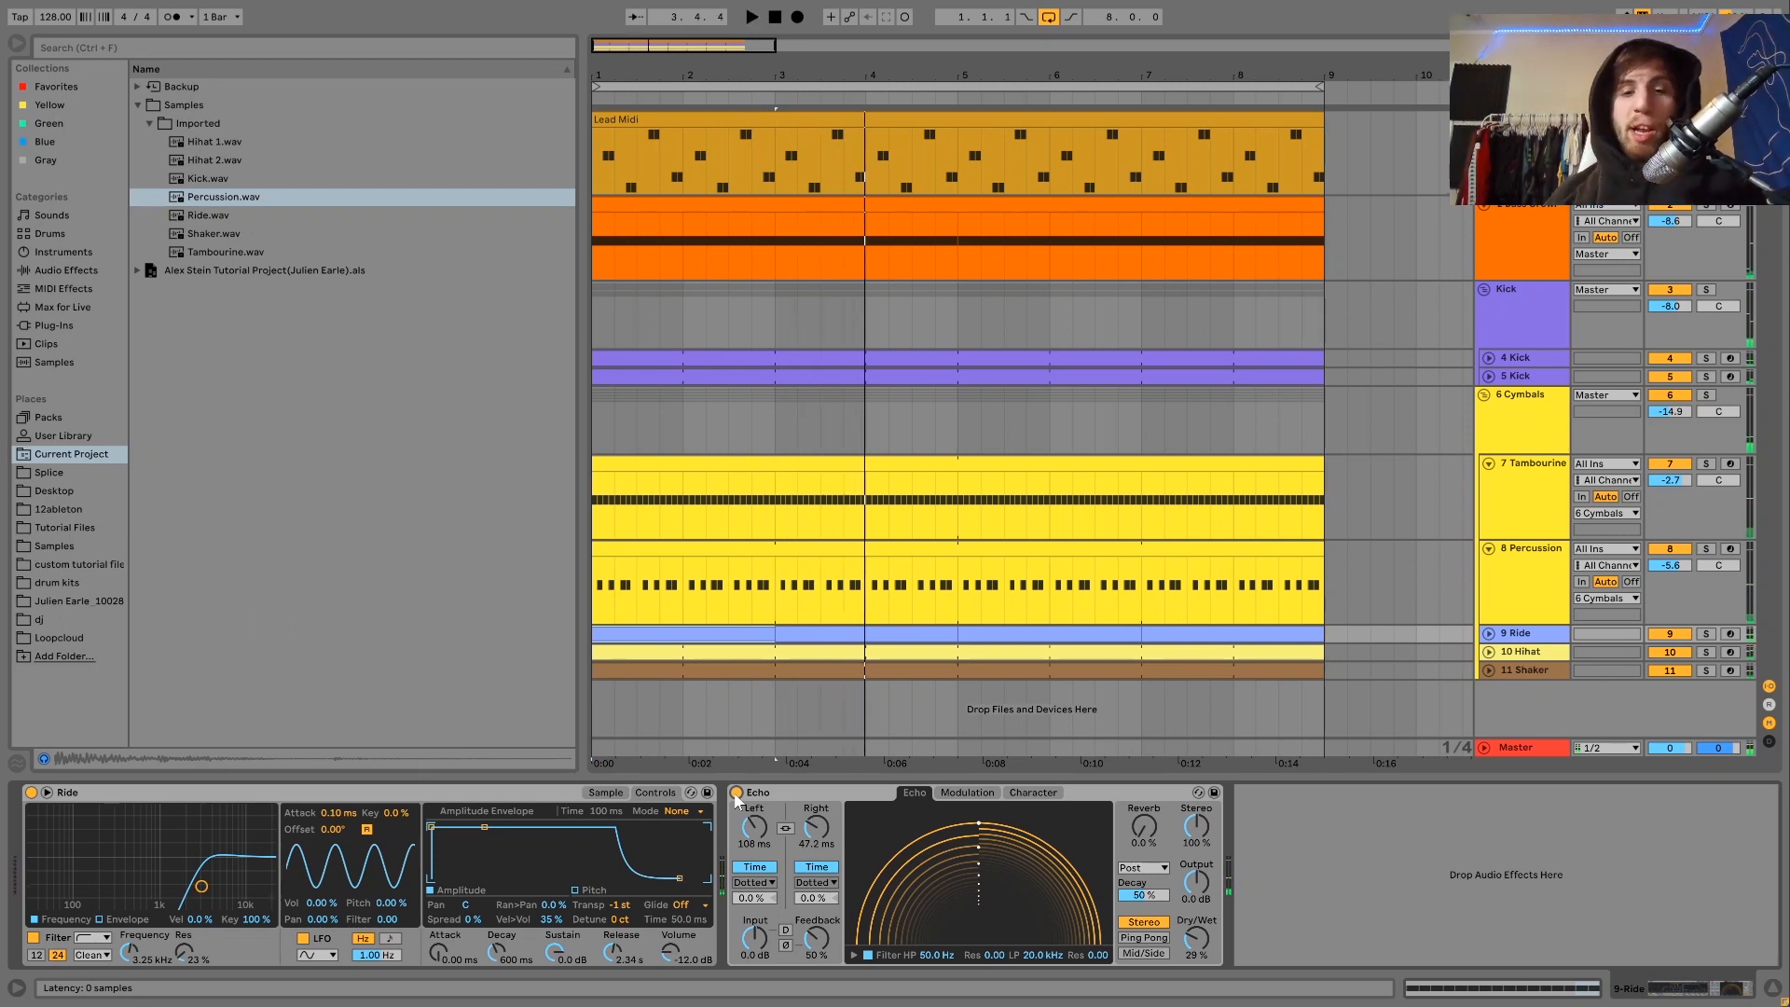
# Step: Replay the opening of the full mix to hear how the ride with its Echo sits in context
pyautogui.press('space')
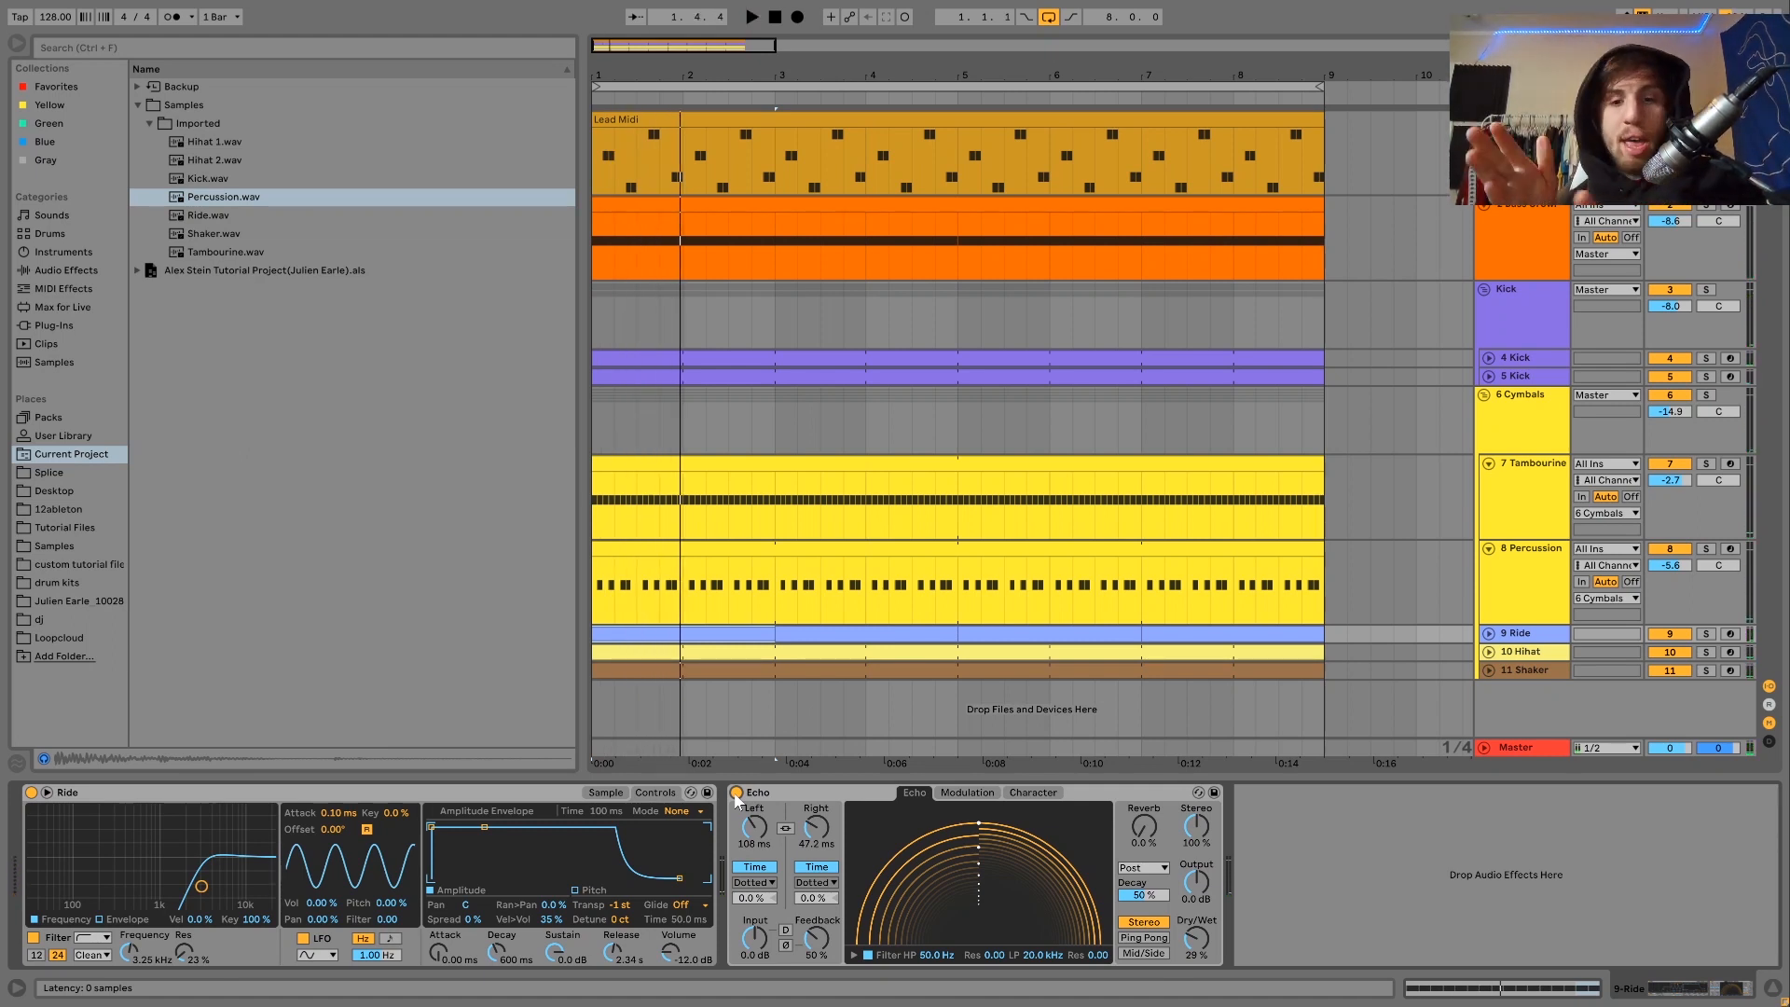
pyautogui.press('space')
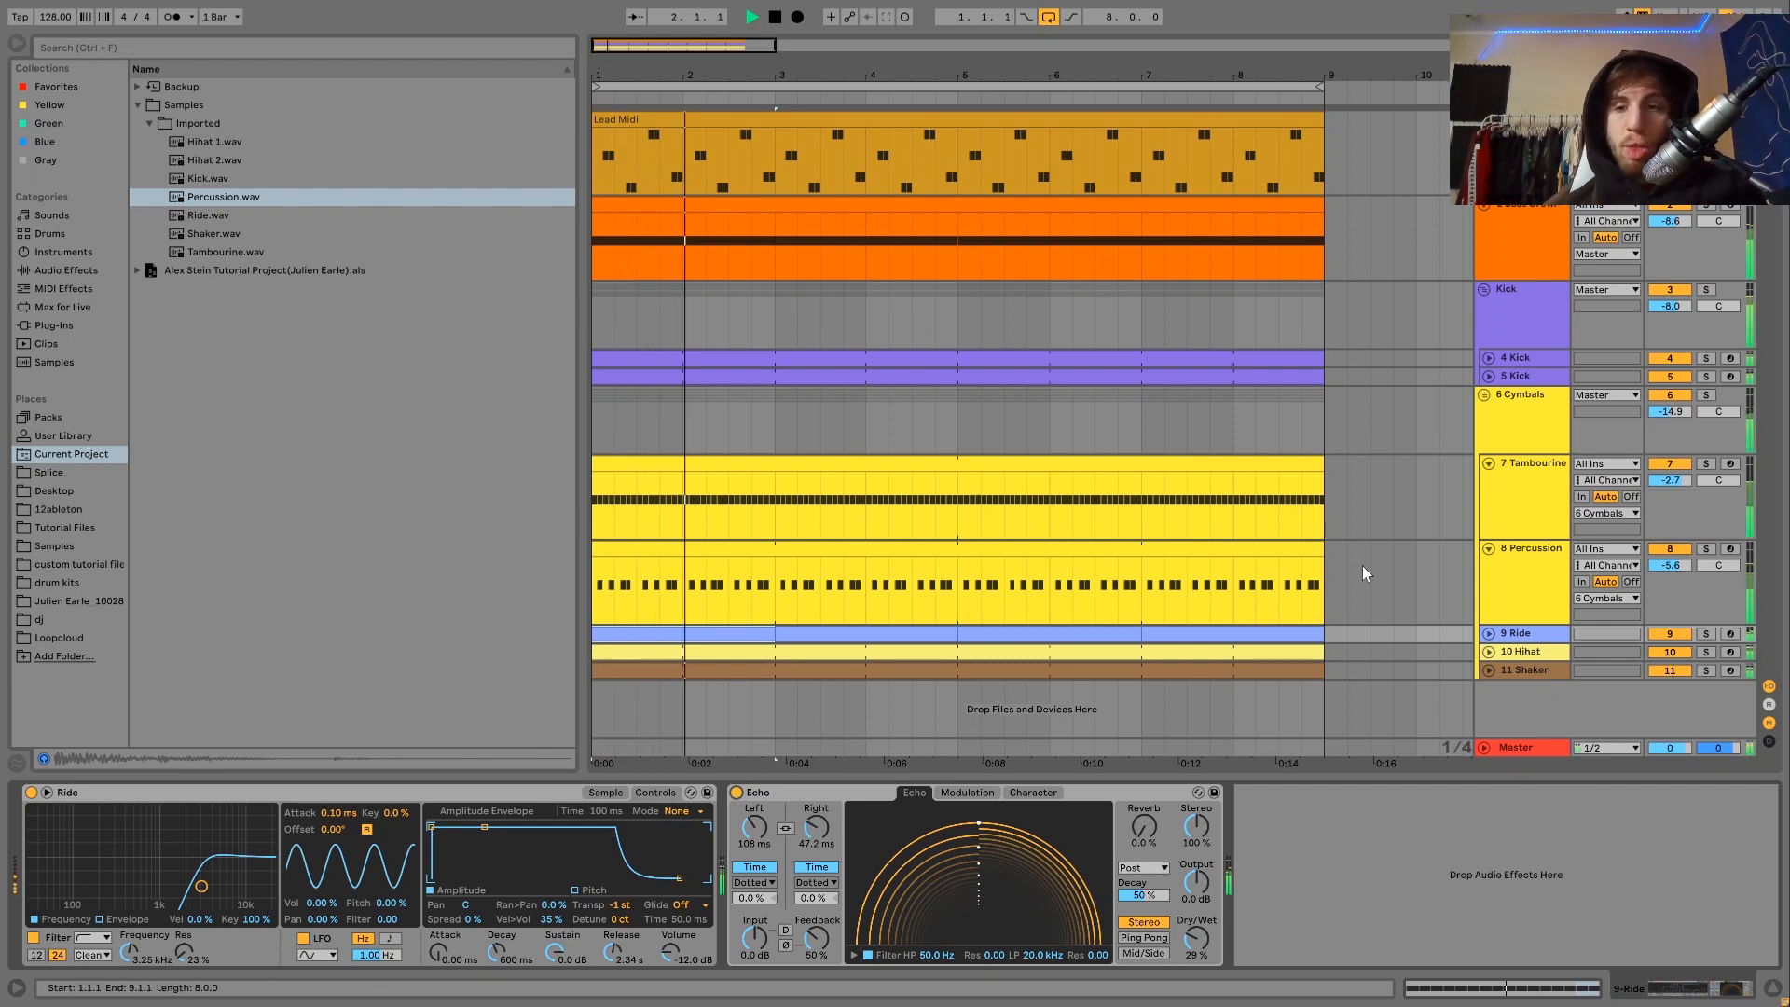
pyautogui.press('space')
pyautogui.press('space')
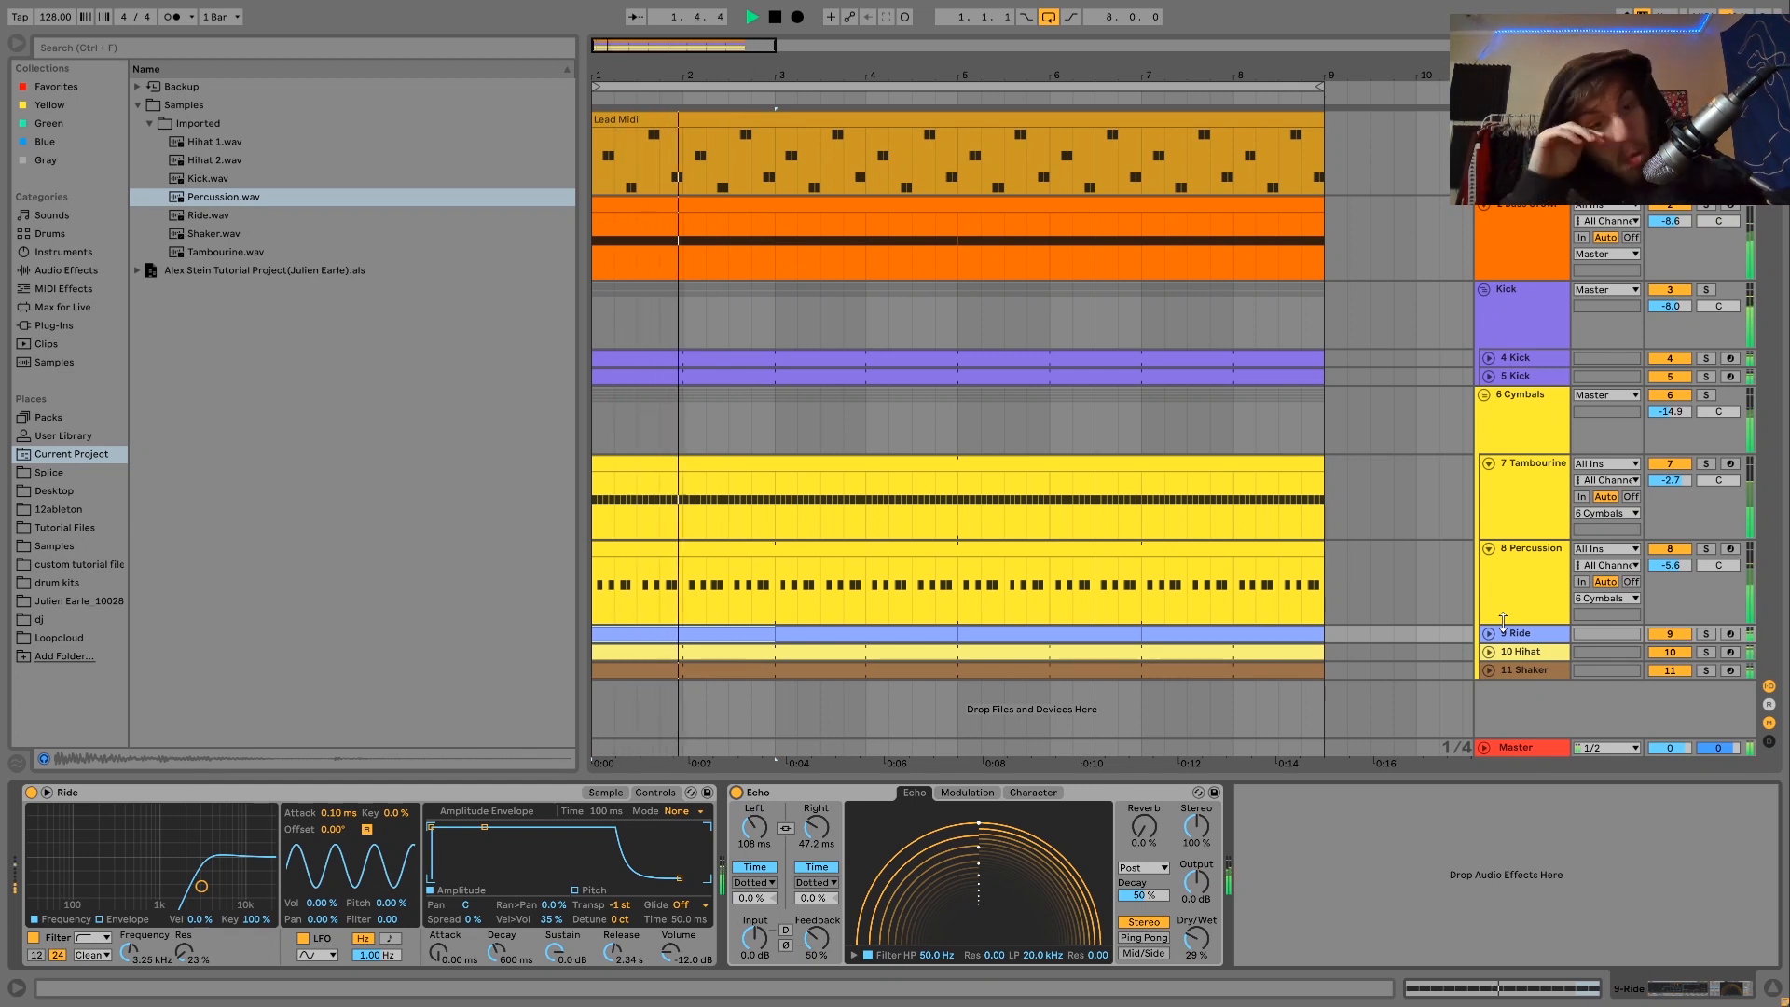
pyautogui.press('space')
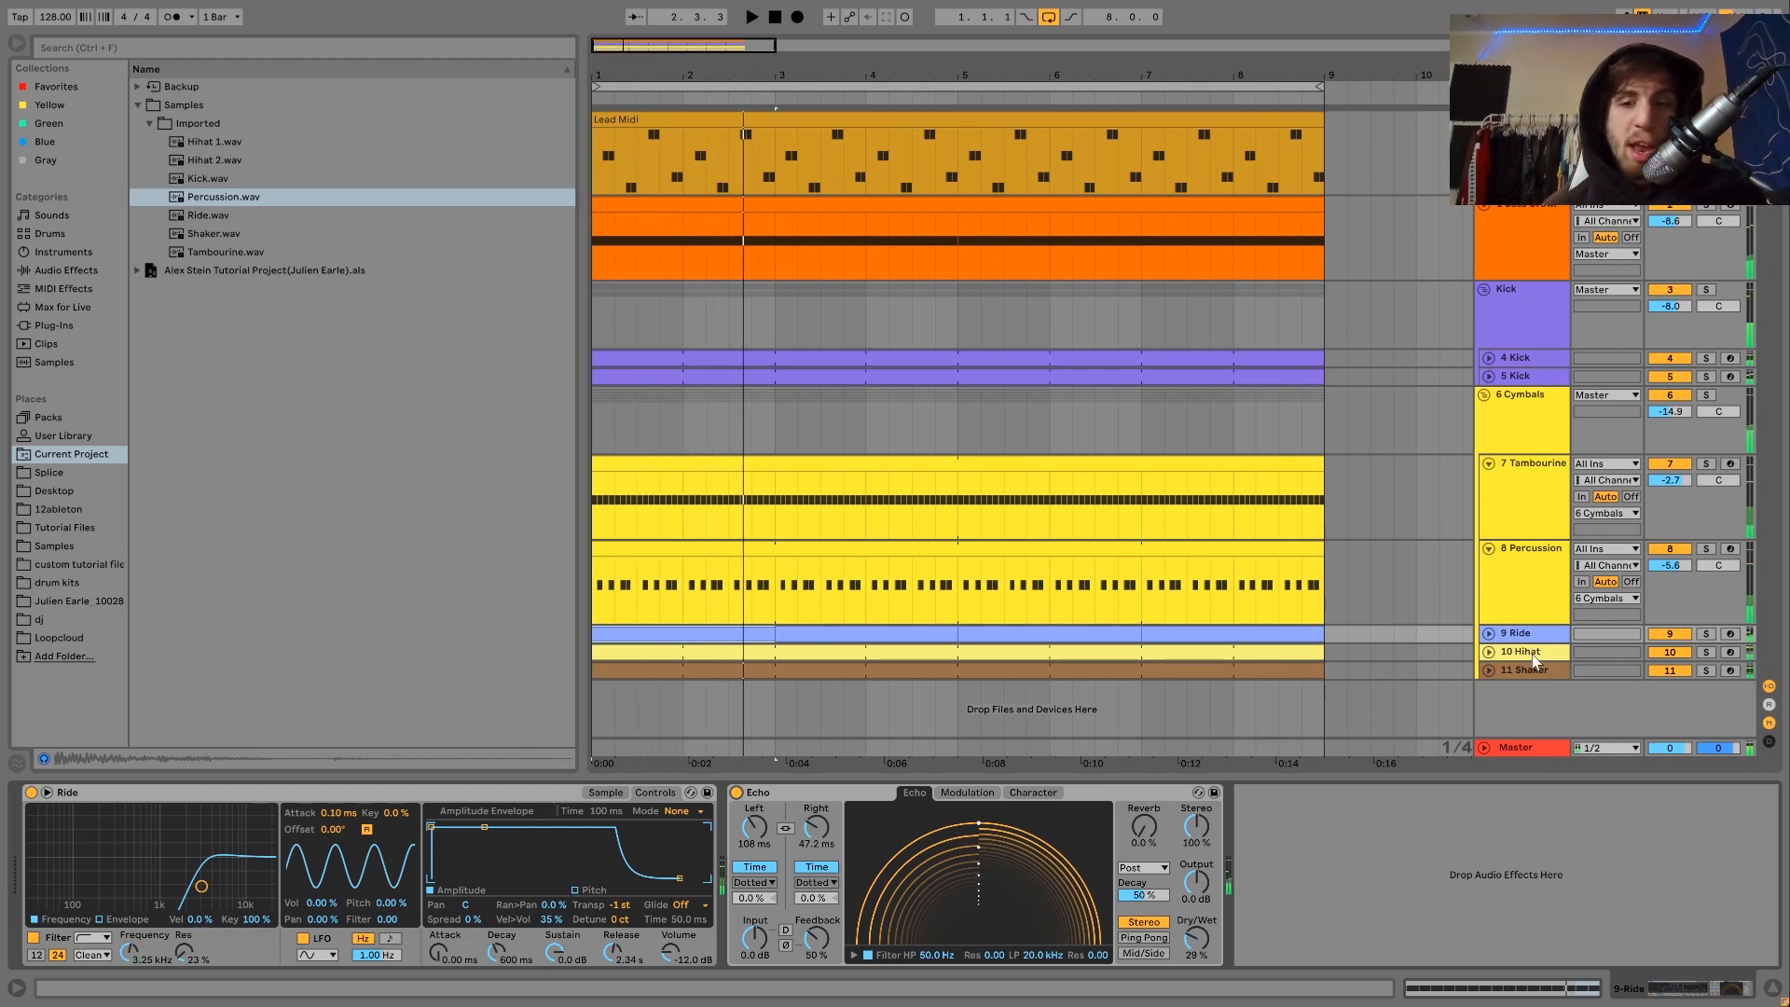
# Step: Unfold the 10 Hihat track, solo it and play its part
pyautogui.click(1524, 655)
pyautogui.click(1488, 652)
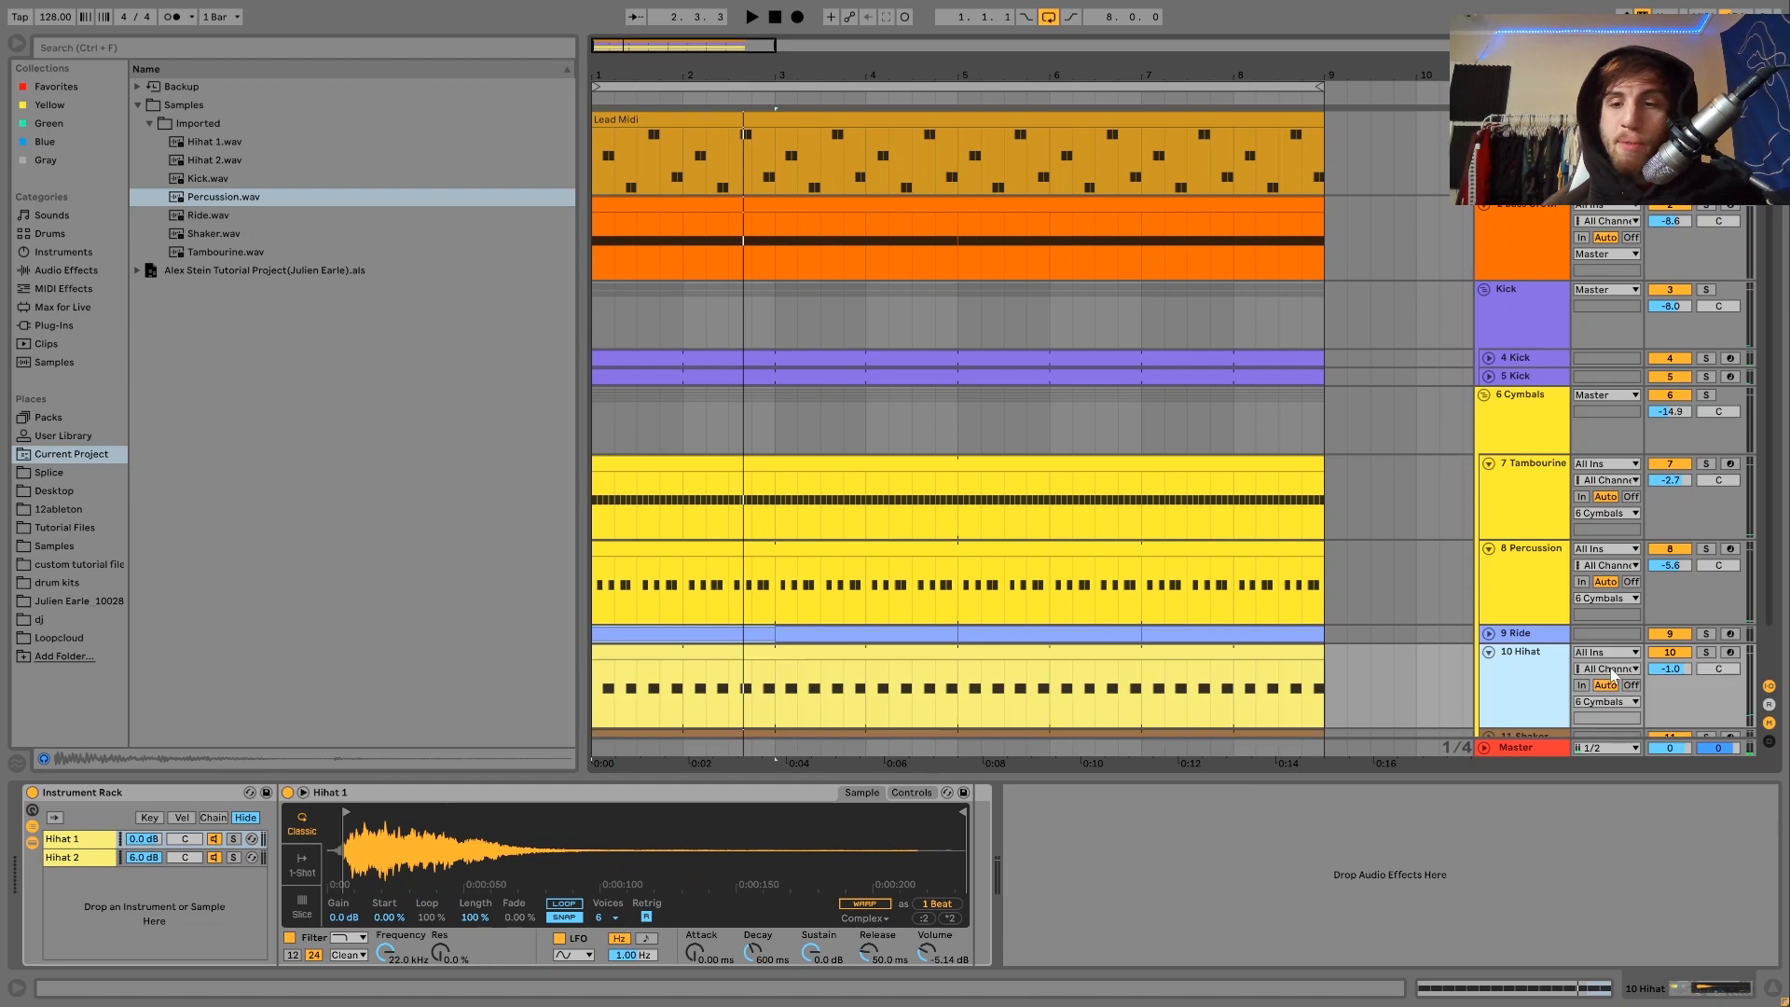
pyautogui.press('space')
pyautogui.scroll(-2, 1713, 659)
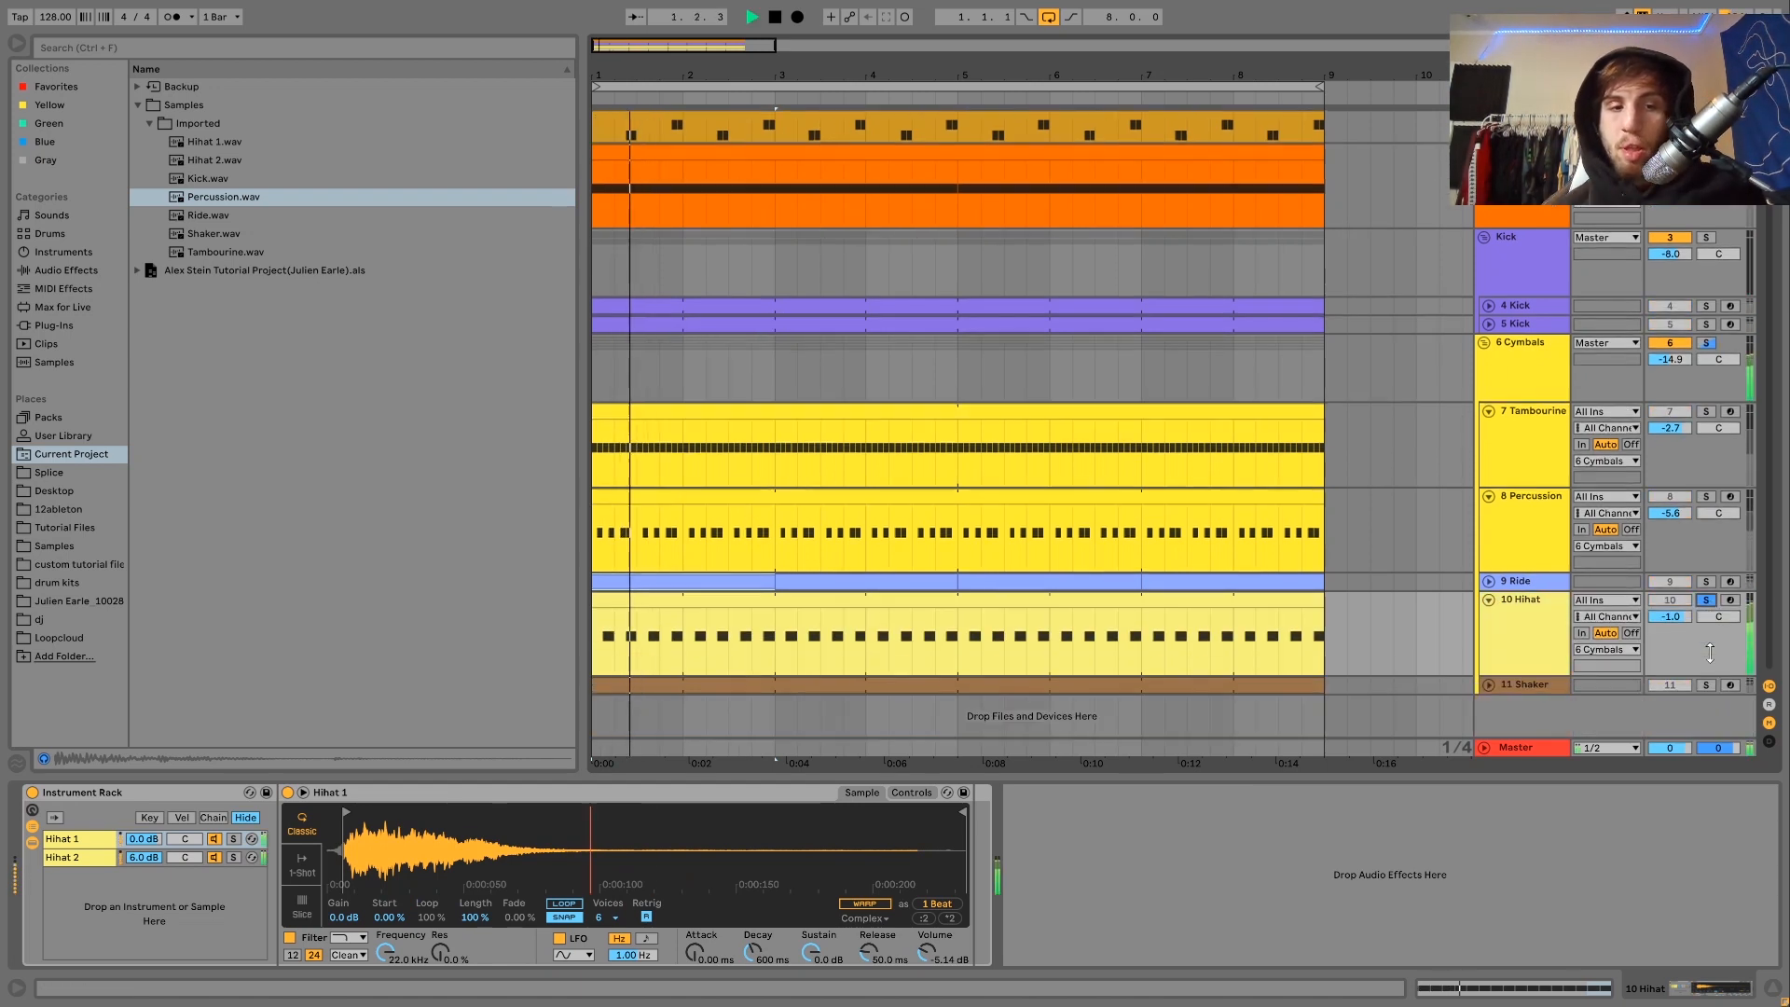
pyautogui.press('space')
# Step: Audition the Hihat 1 and Hihat 2 chains separately in the instrument rack, and play both layered together
pyautogui.click(234, 838)
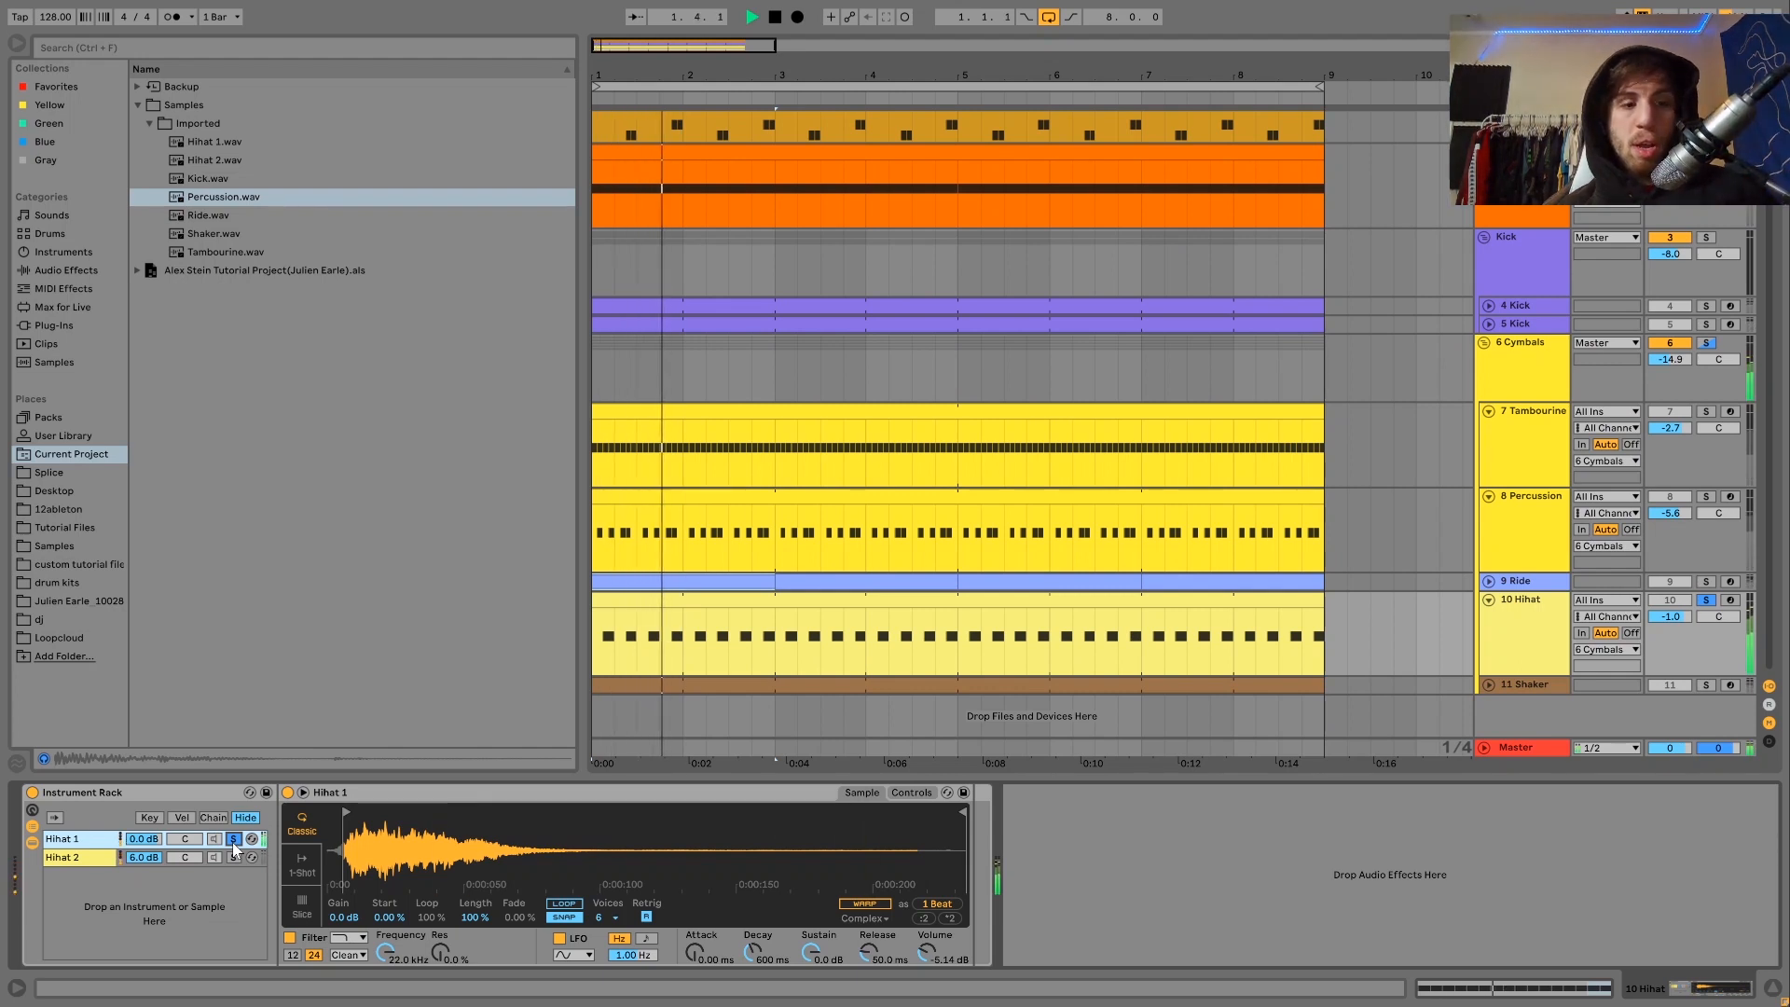
pyautogui.click(234, 858)
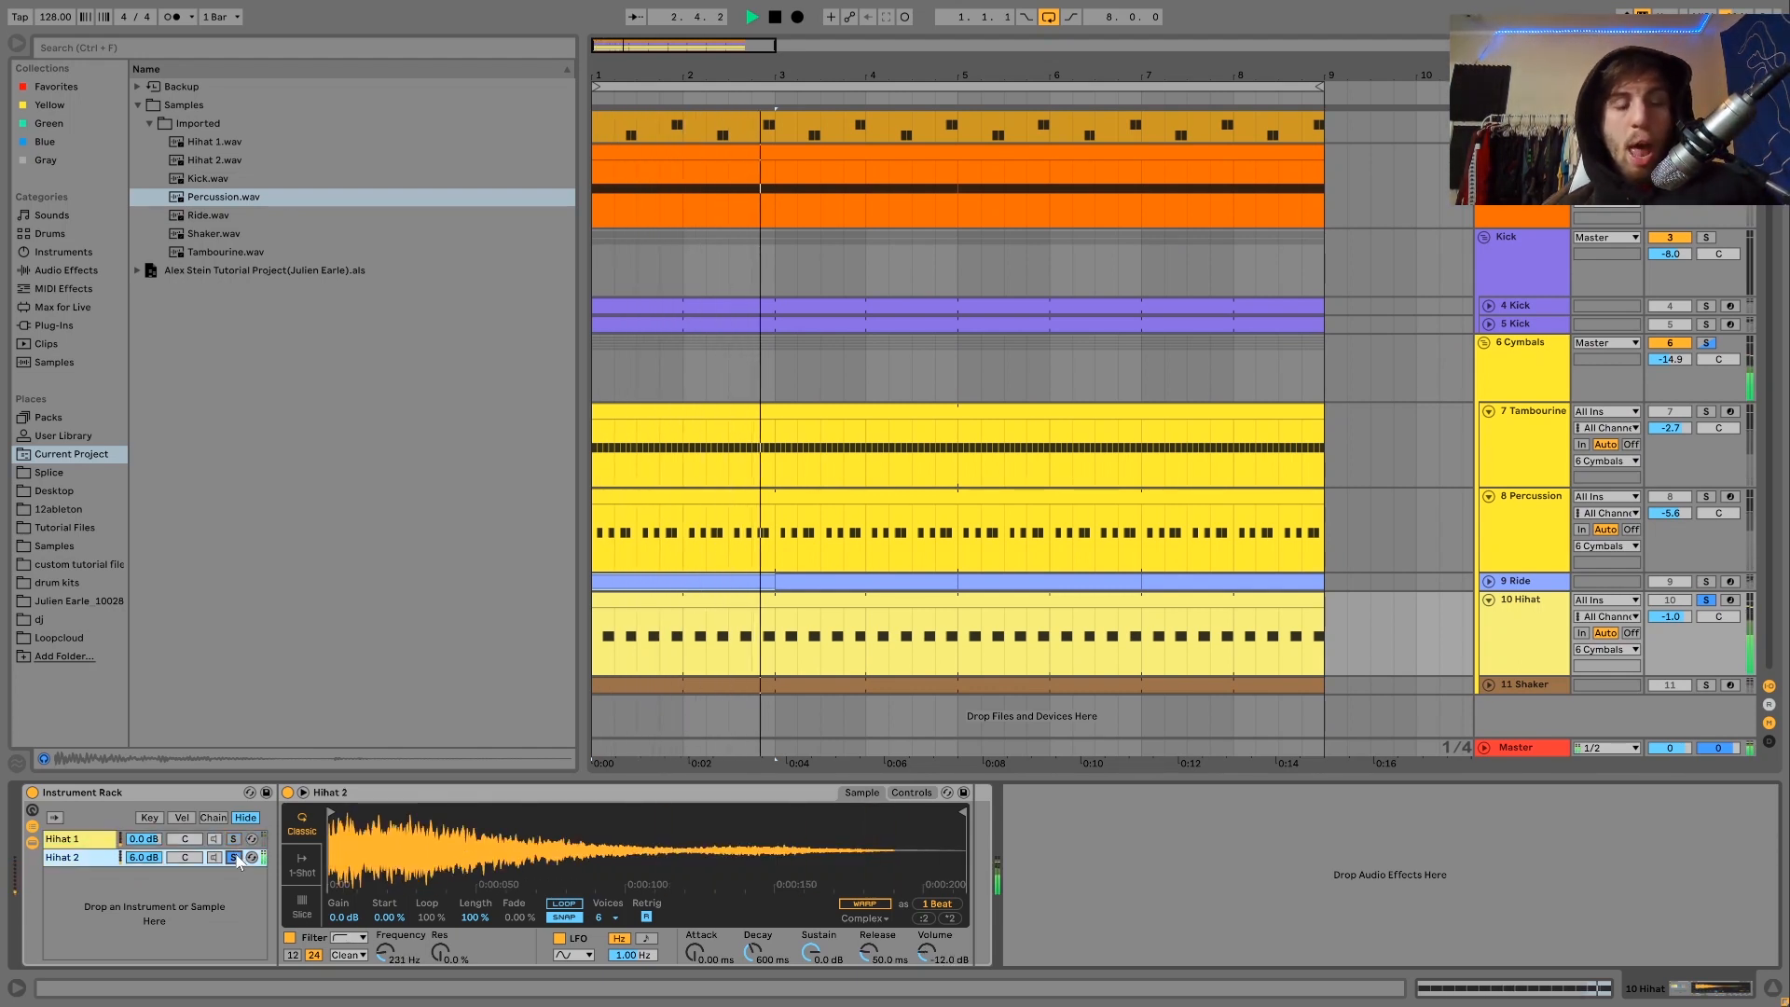
pyautogui.click(234, 839)
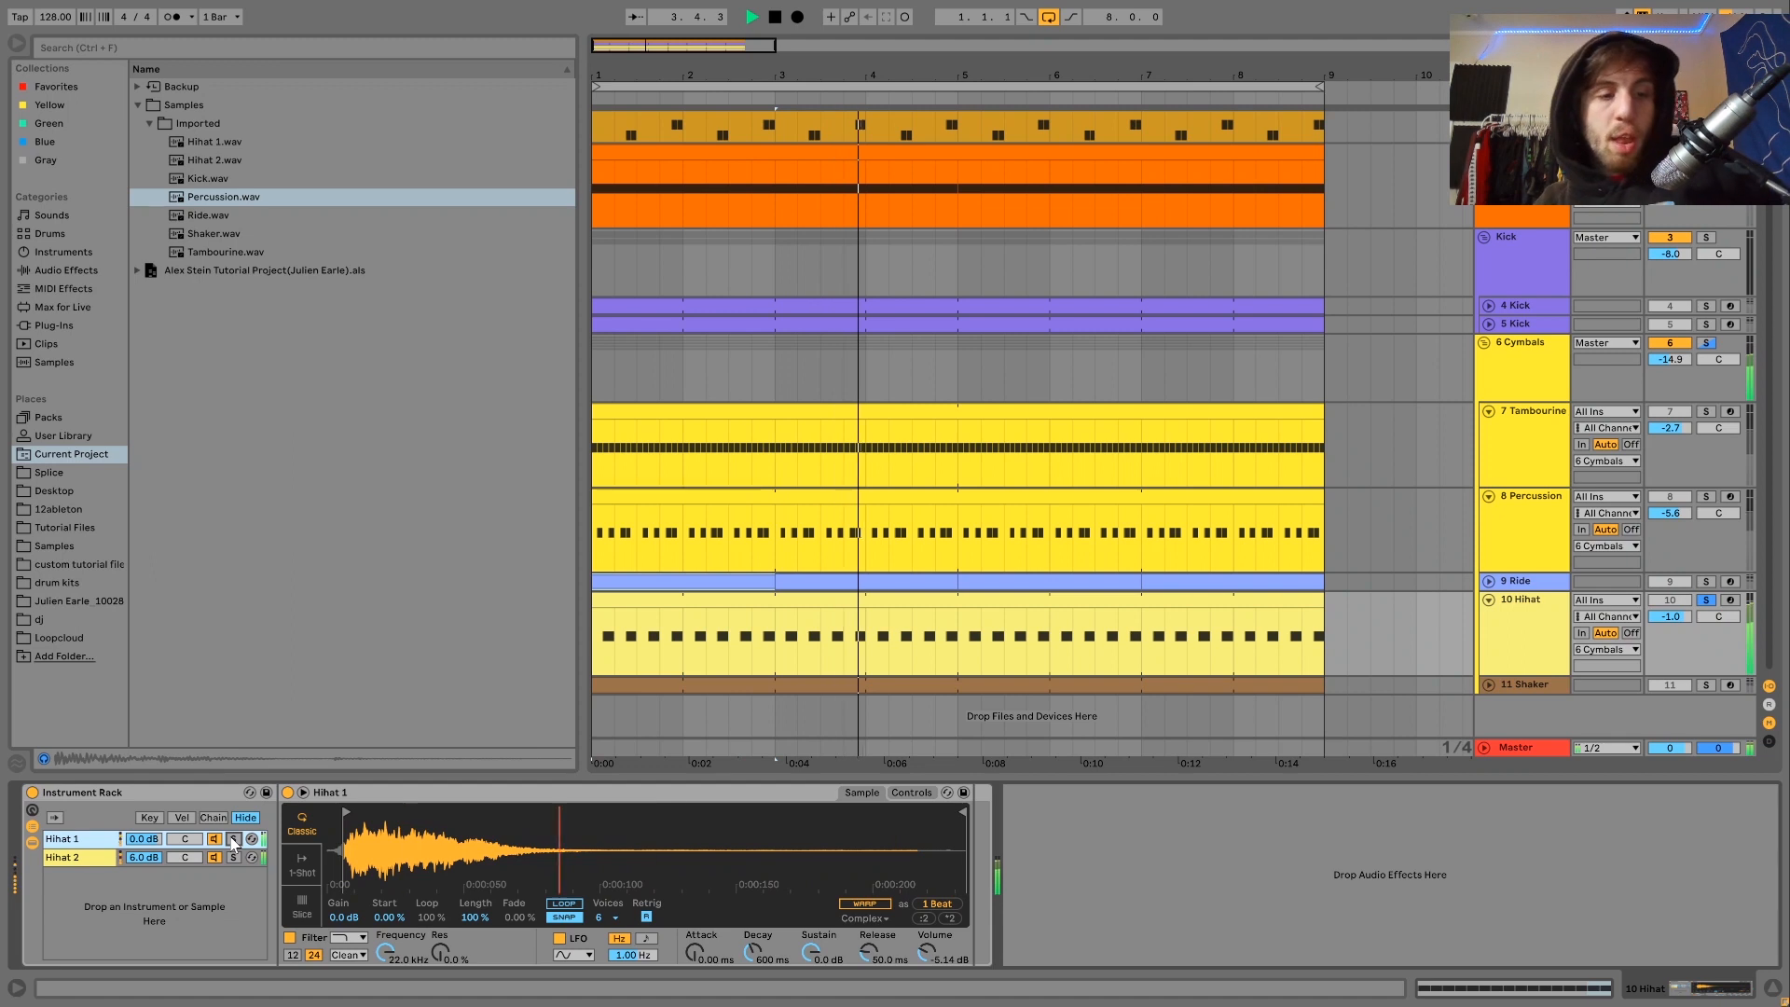
pyautogui.press('space')
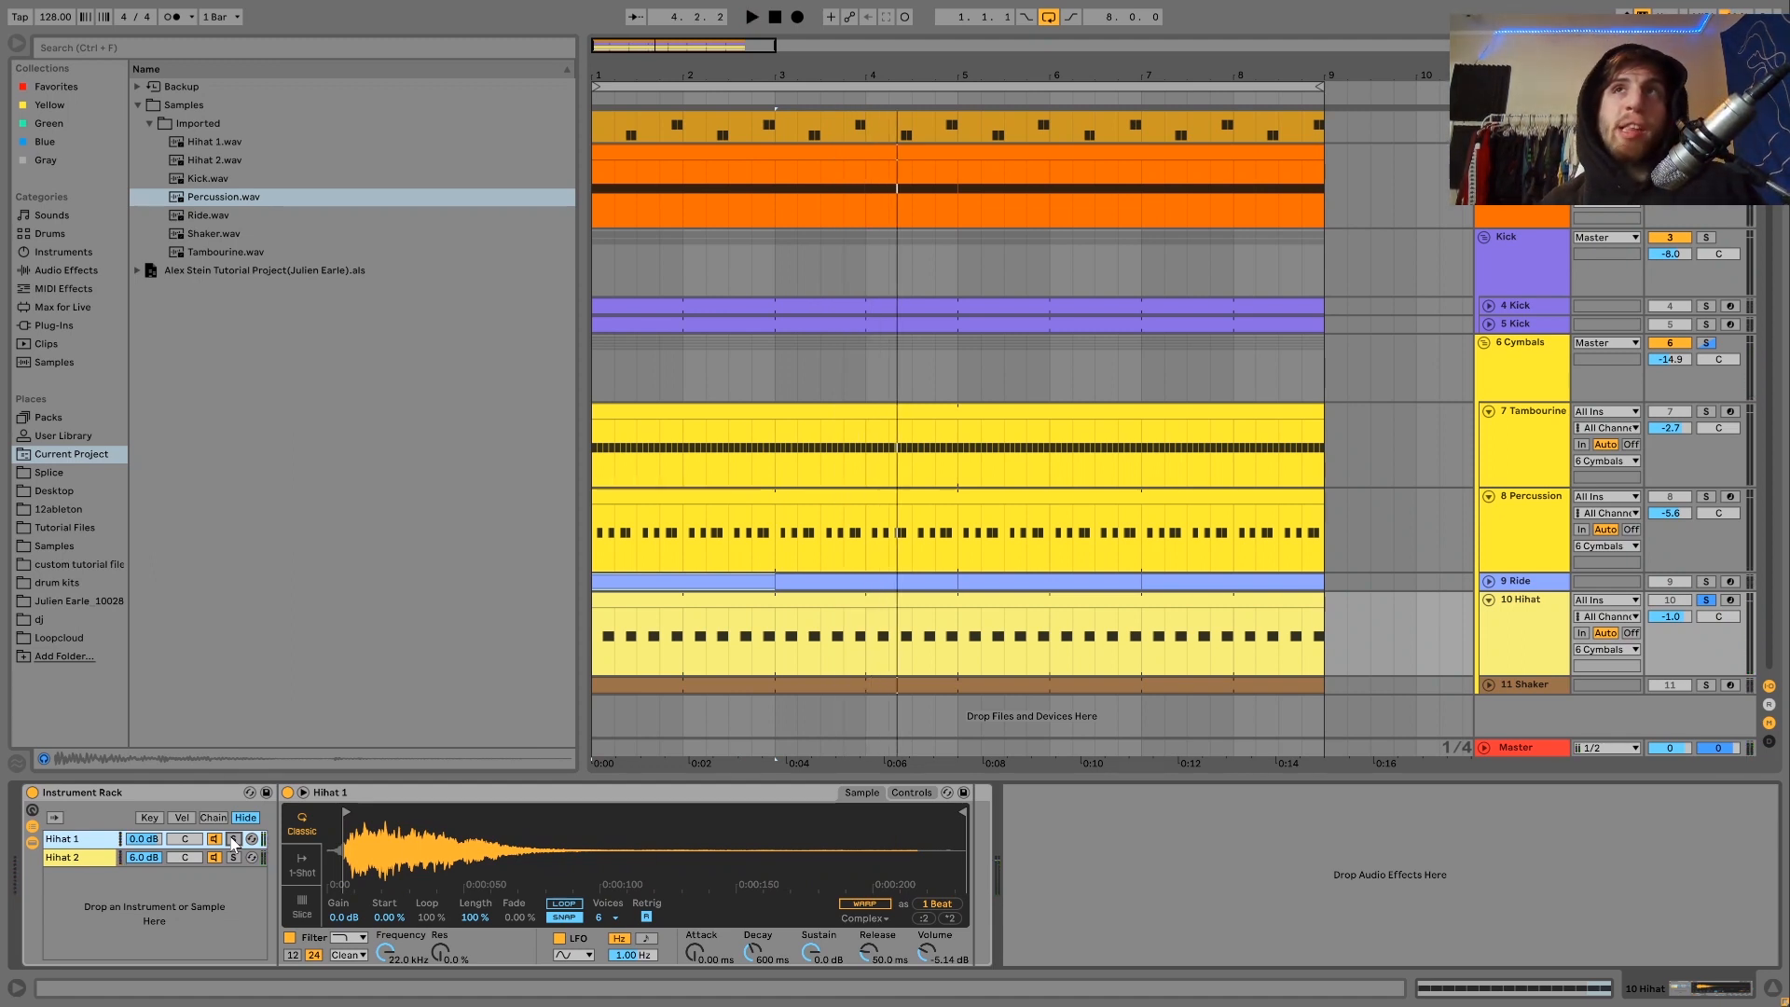
pyautogui.press('space')
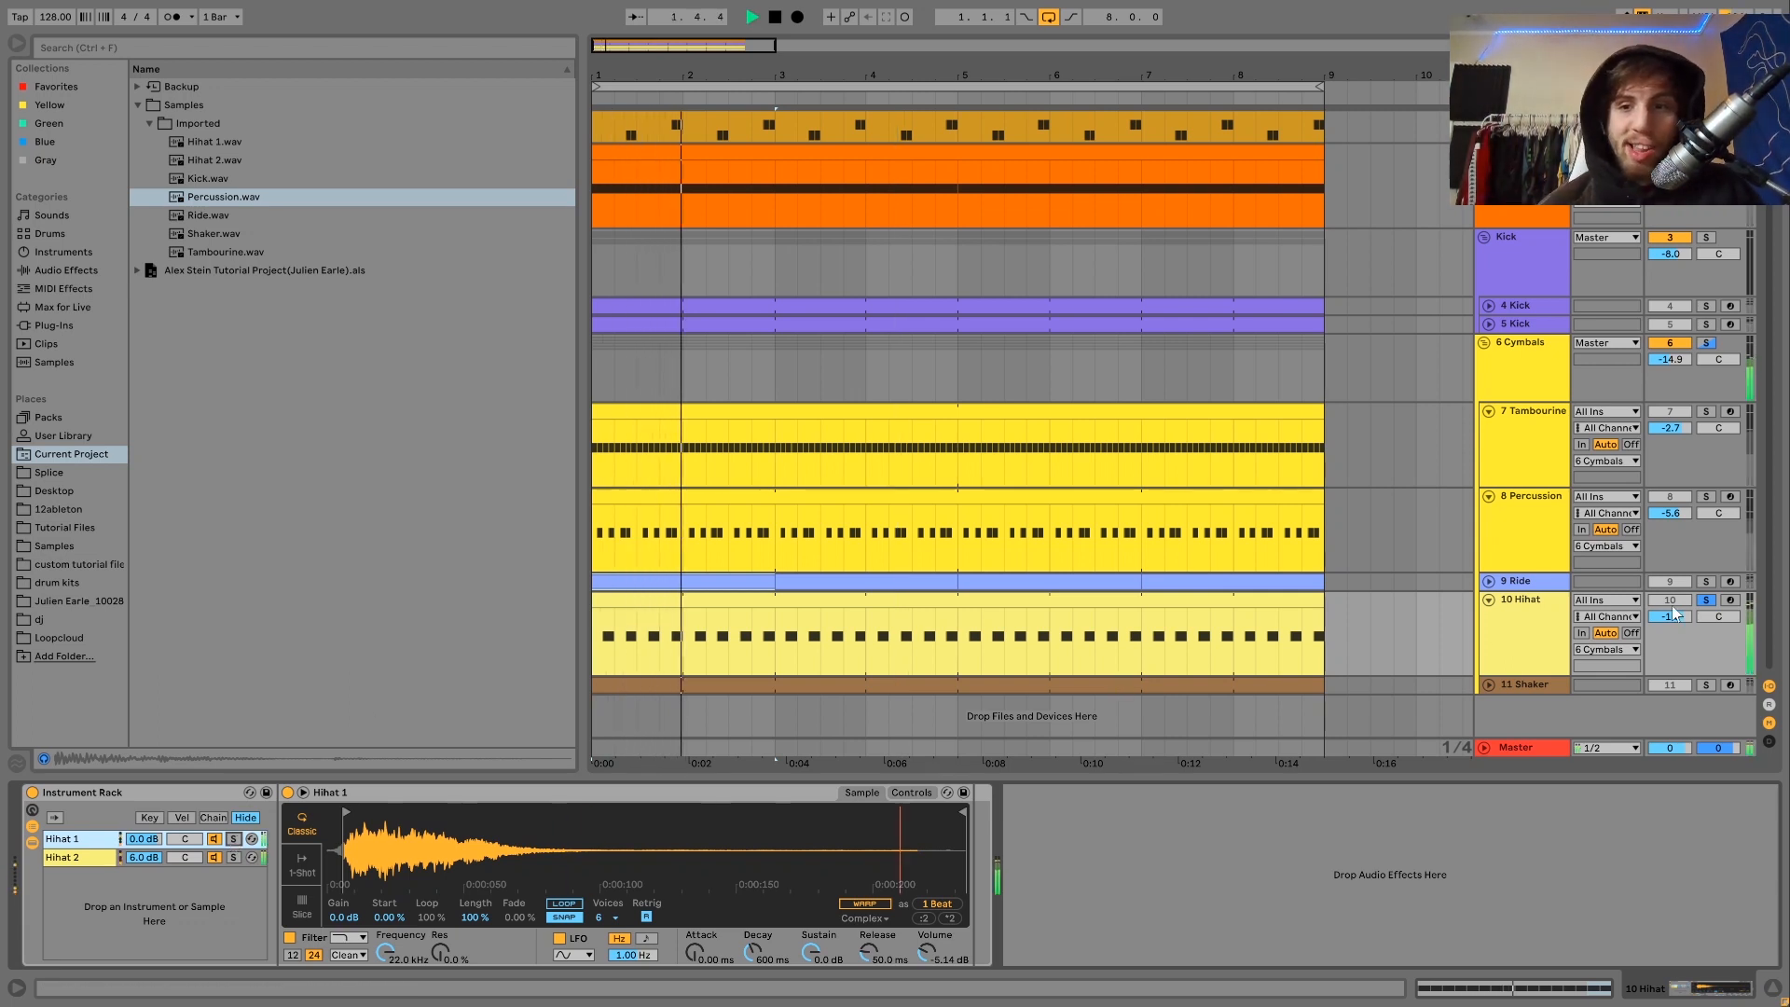
# Step: Solo the Kick group alongside 10 Hihat to hear them together, and turn the Kick solo back off
pyautogui.scroll(2, 1708, 294)
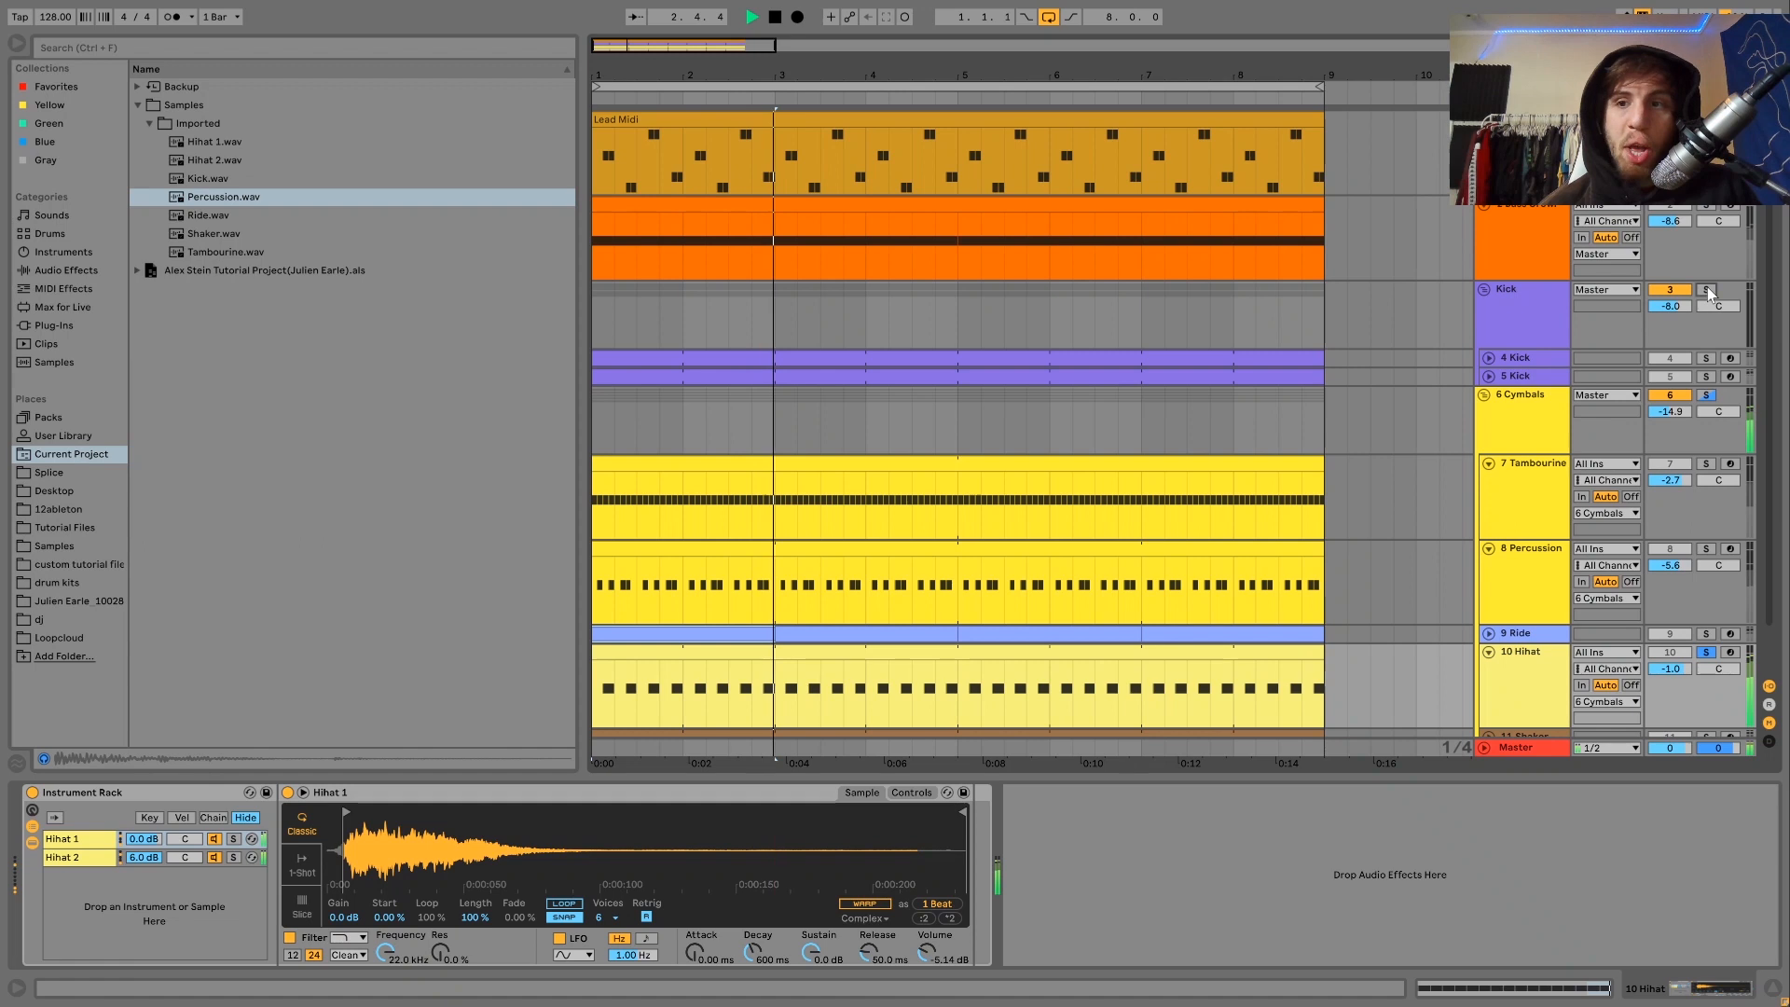
pyautogui.click(1706, 291)
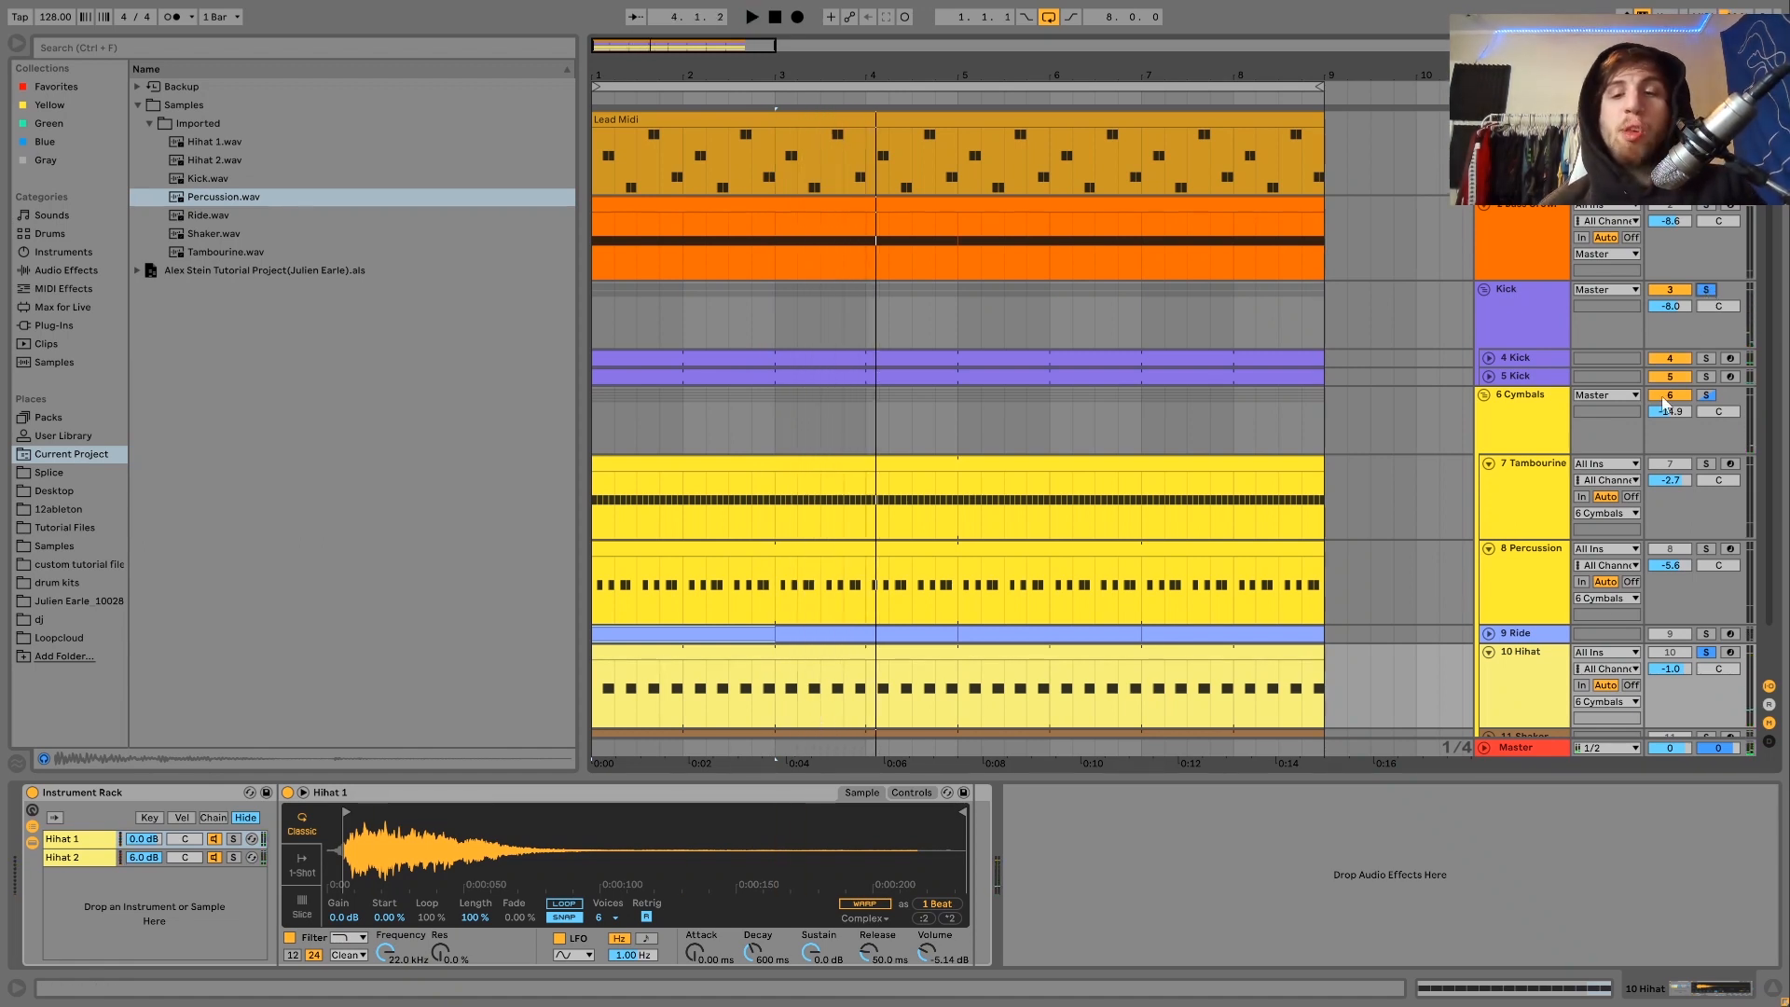
pyautogui.press('space')
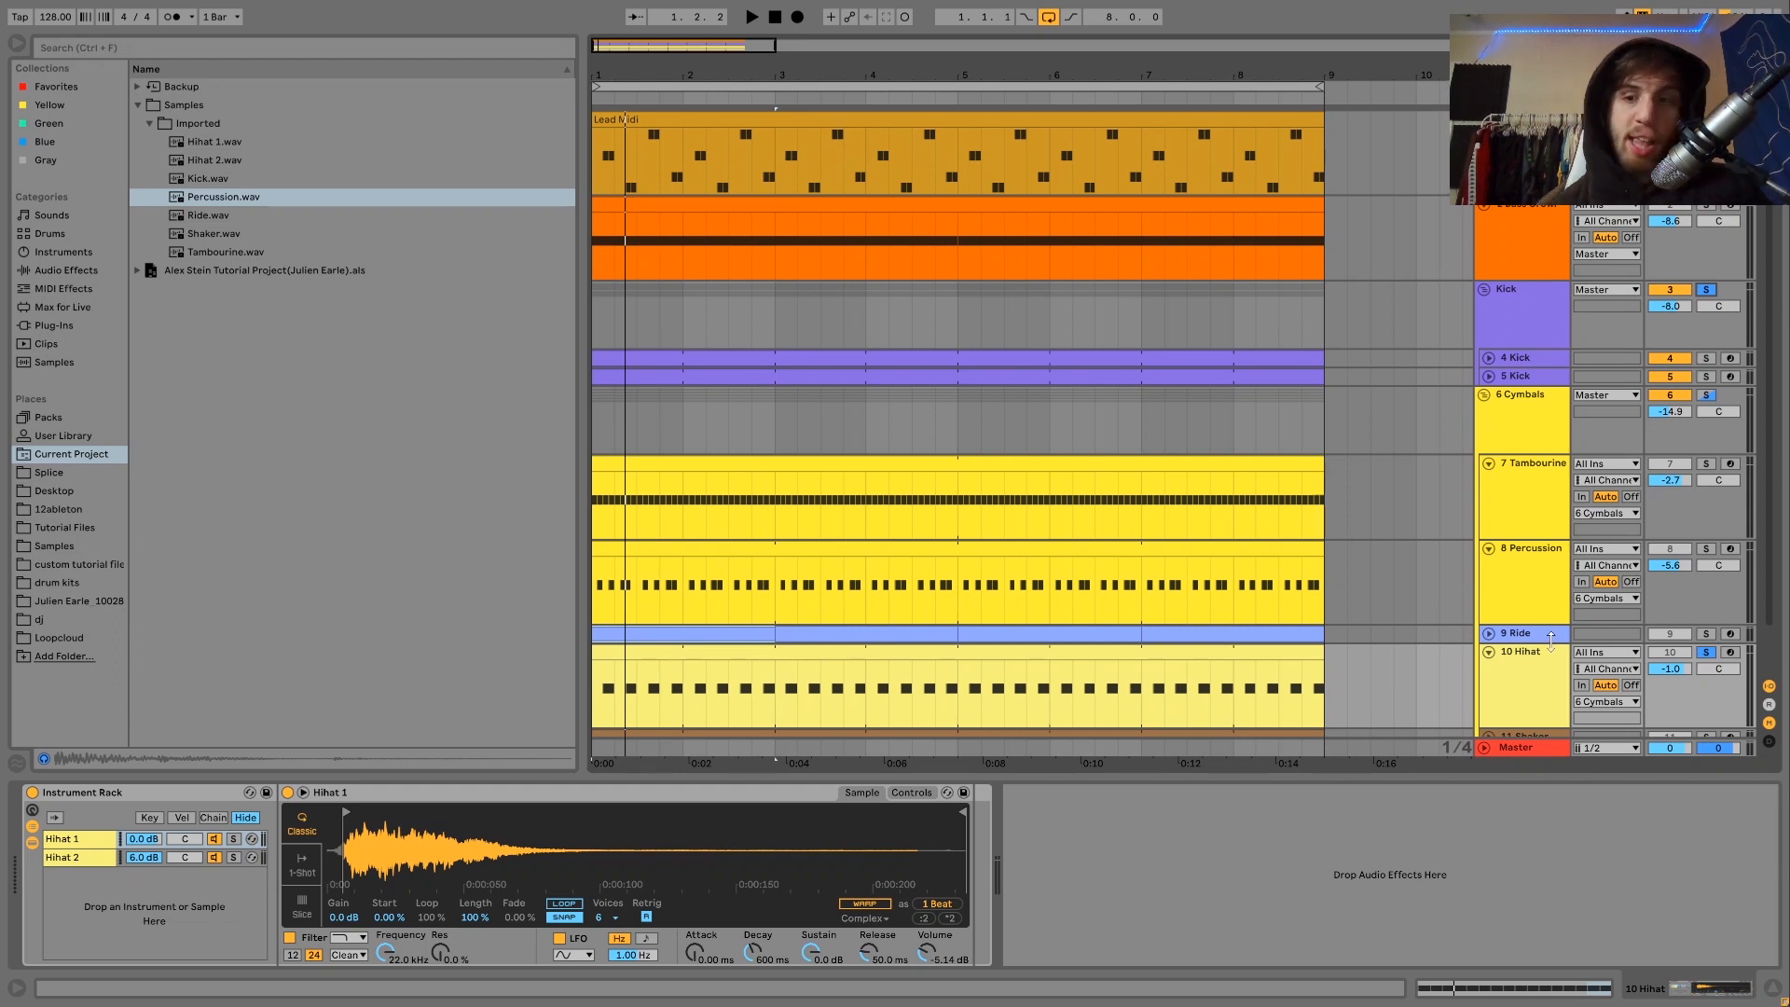
pyautogui.press('space')
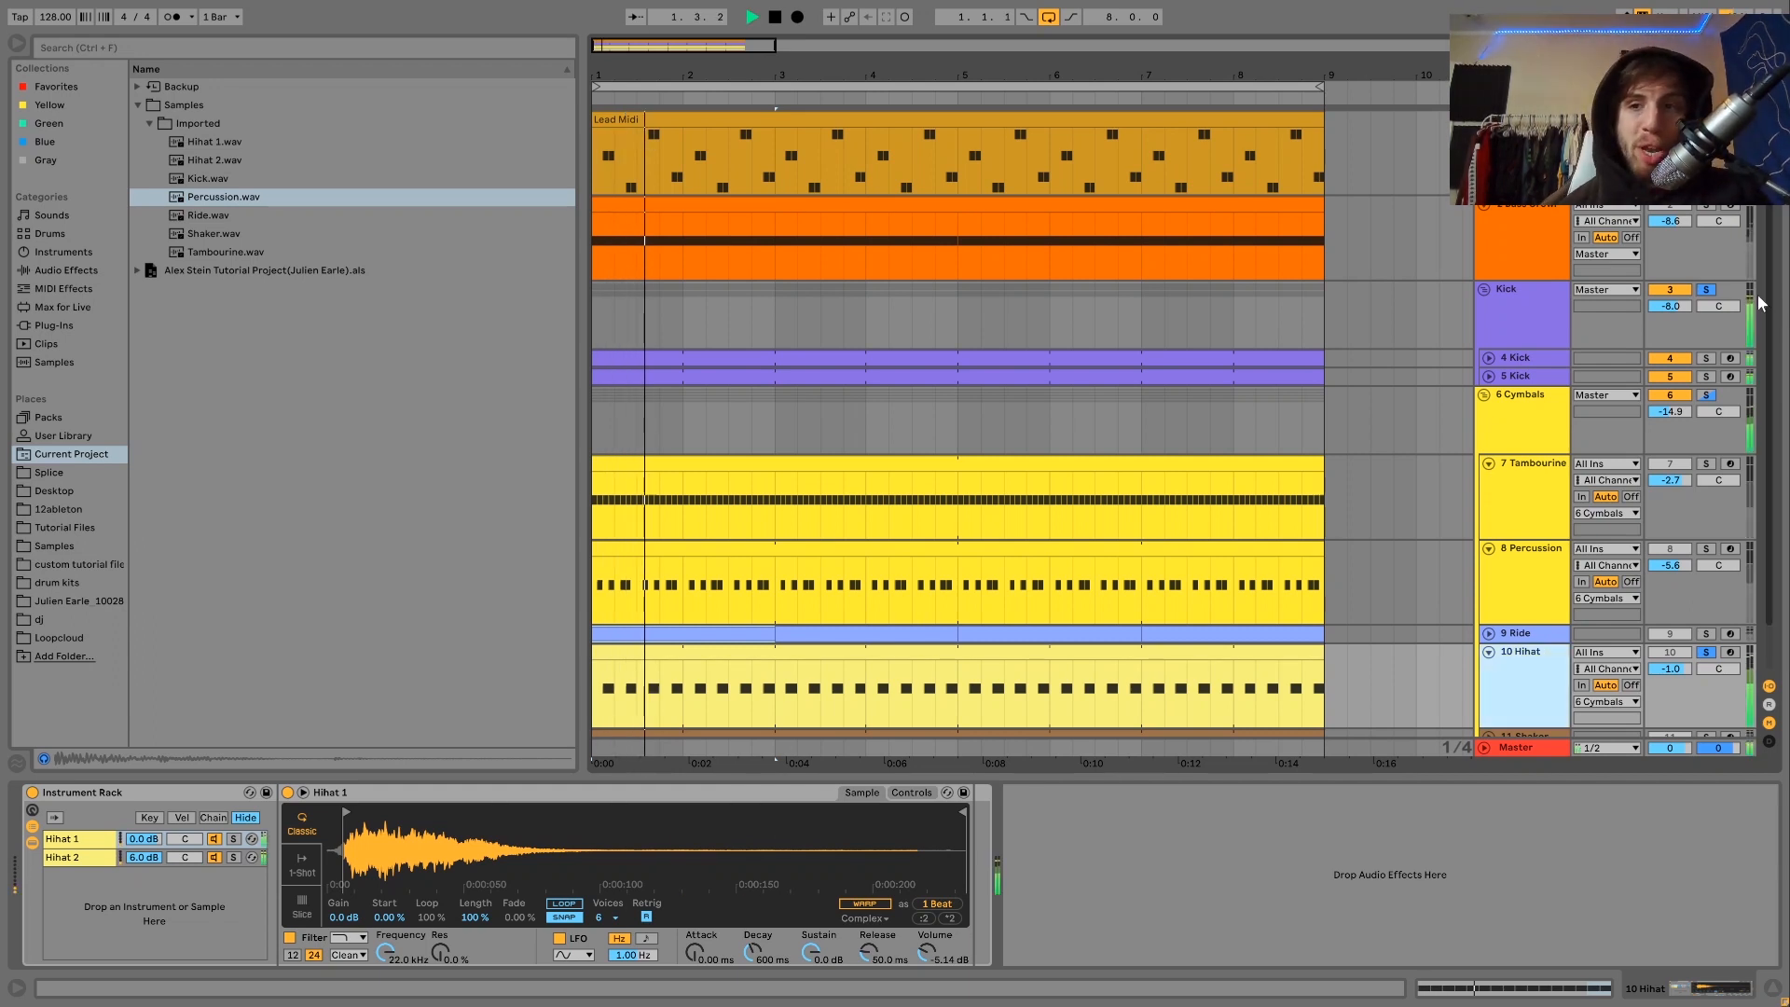
pyautogui.click(1706, 290)
# Step: Solo and play 11 Shaker, and show its sampler device
pyautogui.scroll(-1, 1597, 690)
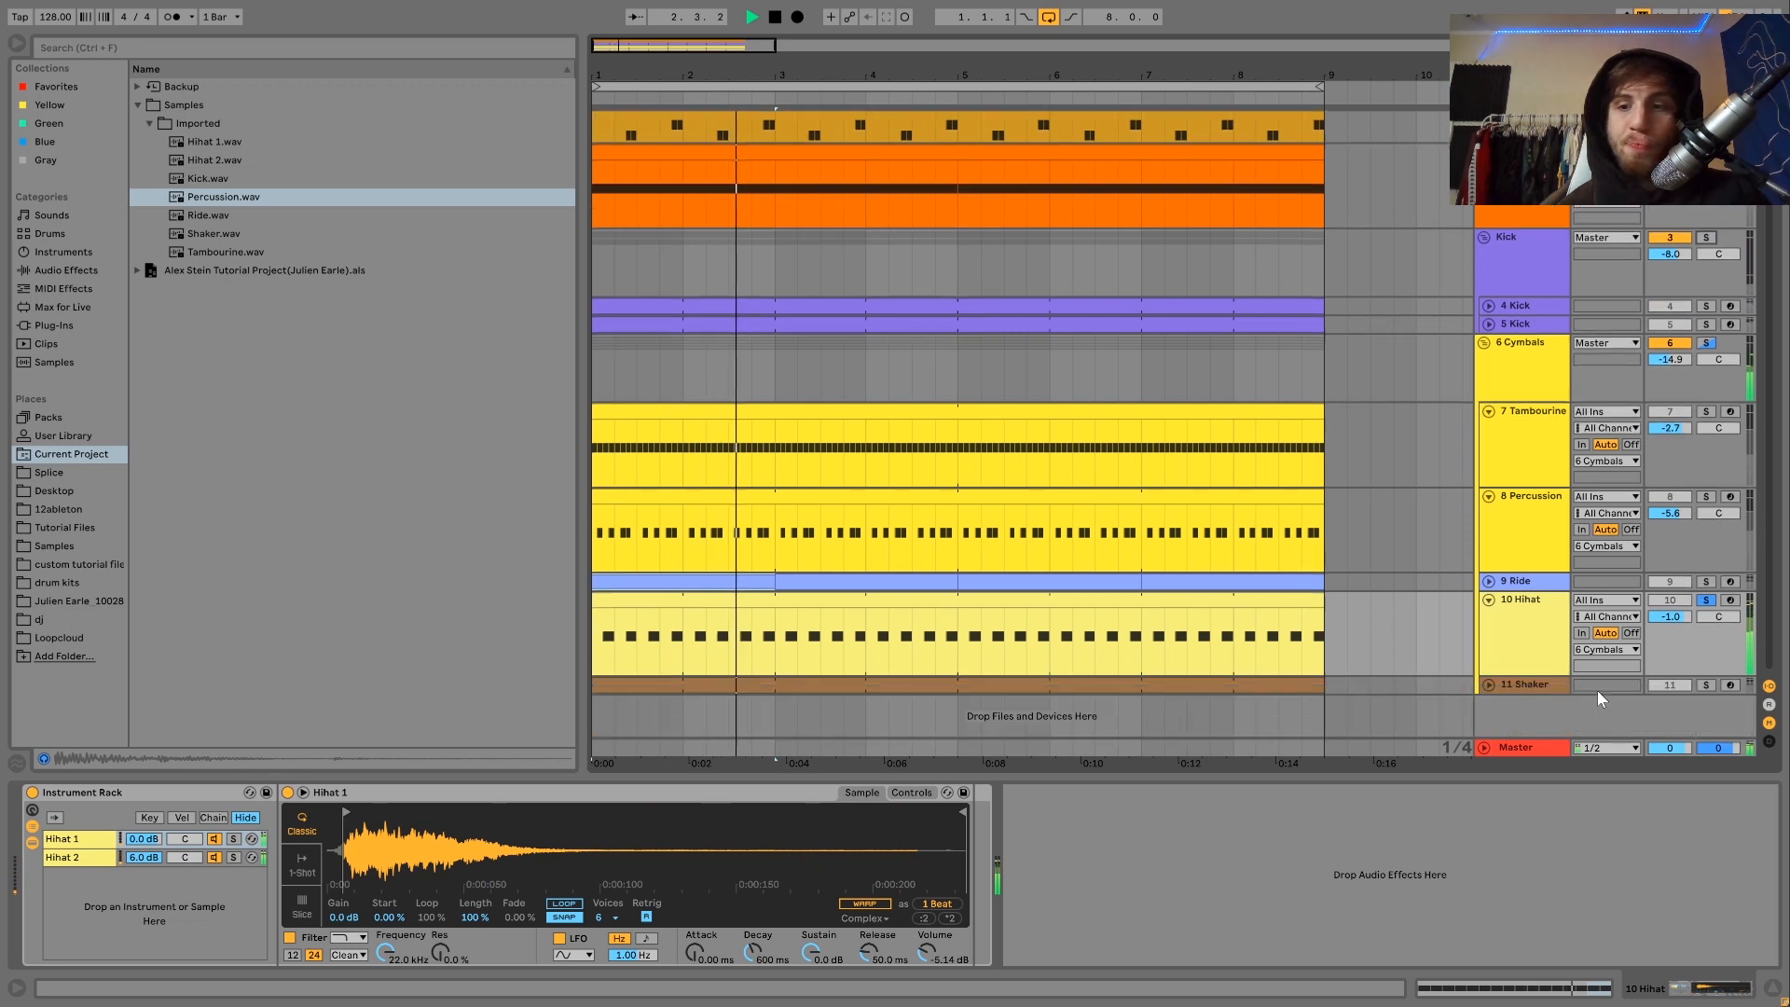
pyautogui.click(1706, 685)
pyautogui.press('space')
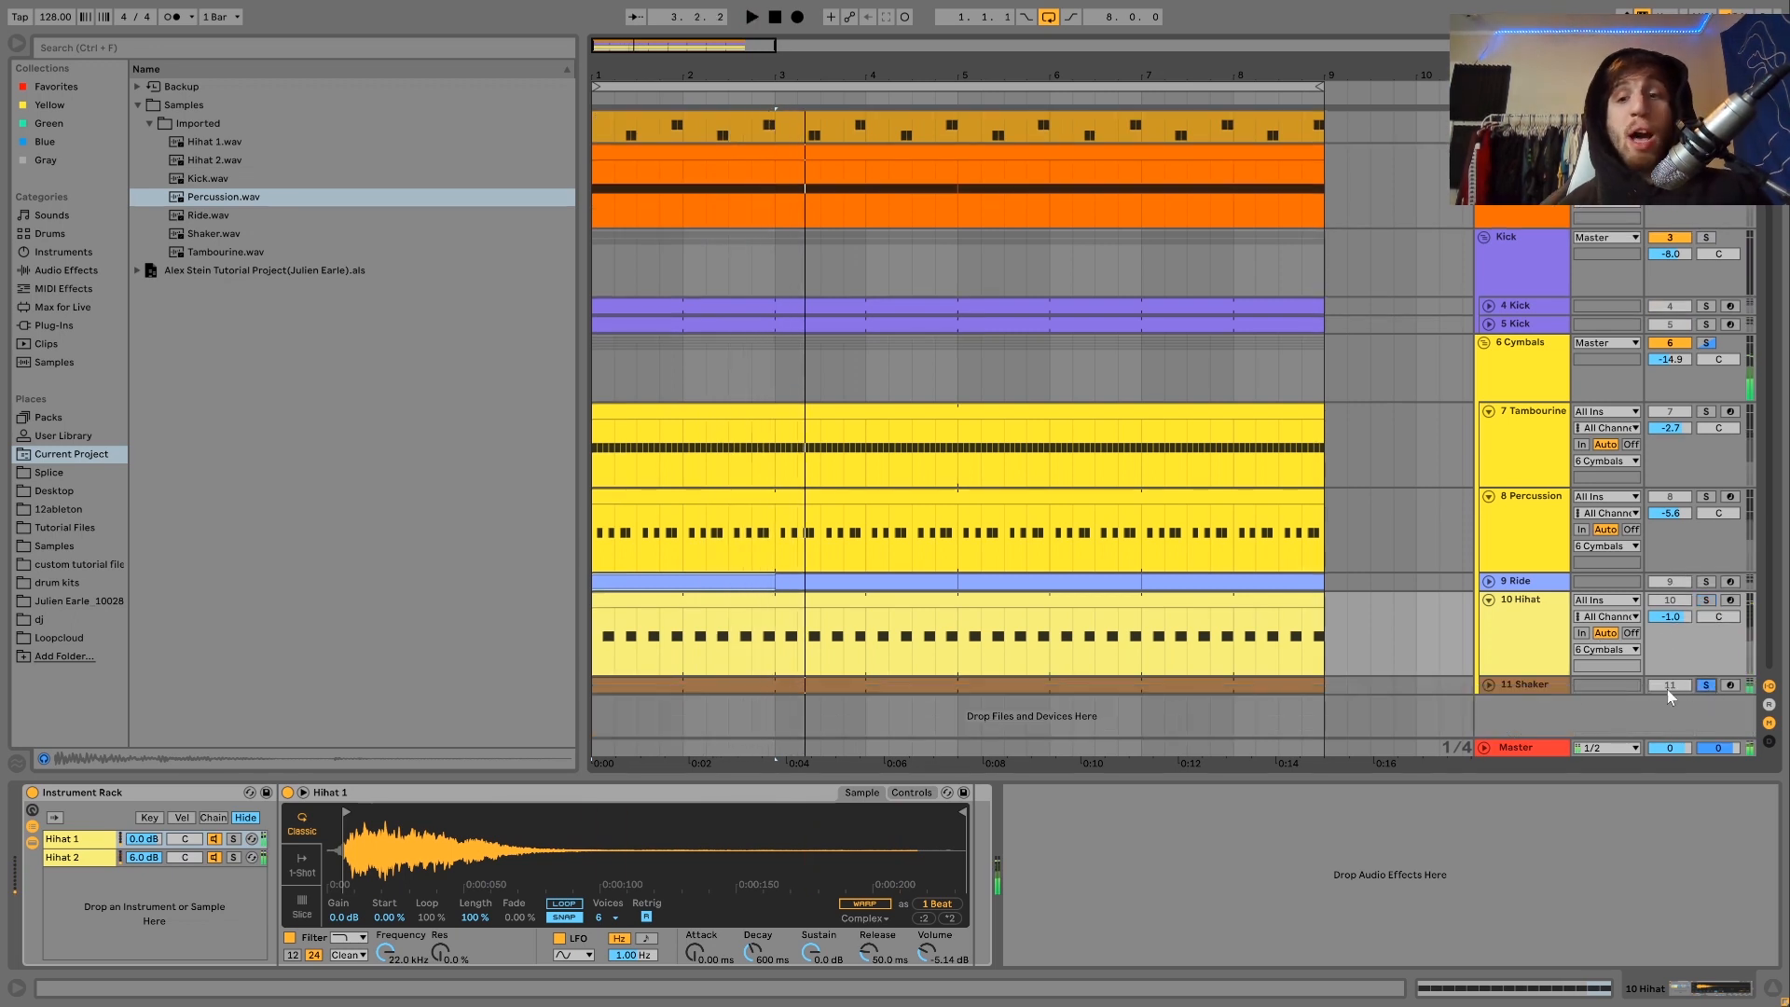
pyautogui.click(1538, 688)
pyautogui.press('space')
# Step: Add 10 Hihat to the shaker solo and open the 11 Shaker MIDI clip to examine its notes and velocities
pyautogui.keyDown('ctrl'); pyautogui.click(1706, 599); pyautogui.keyUp('ctrl')
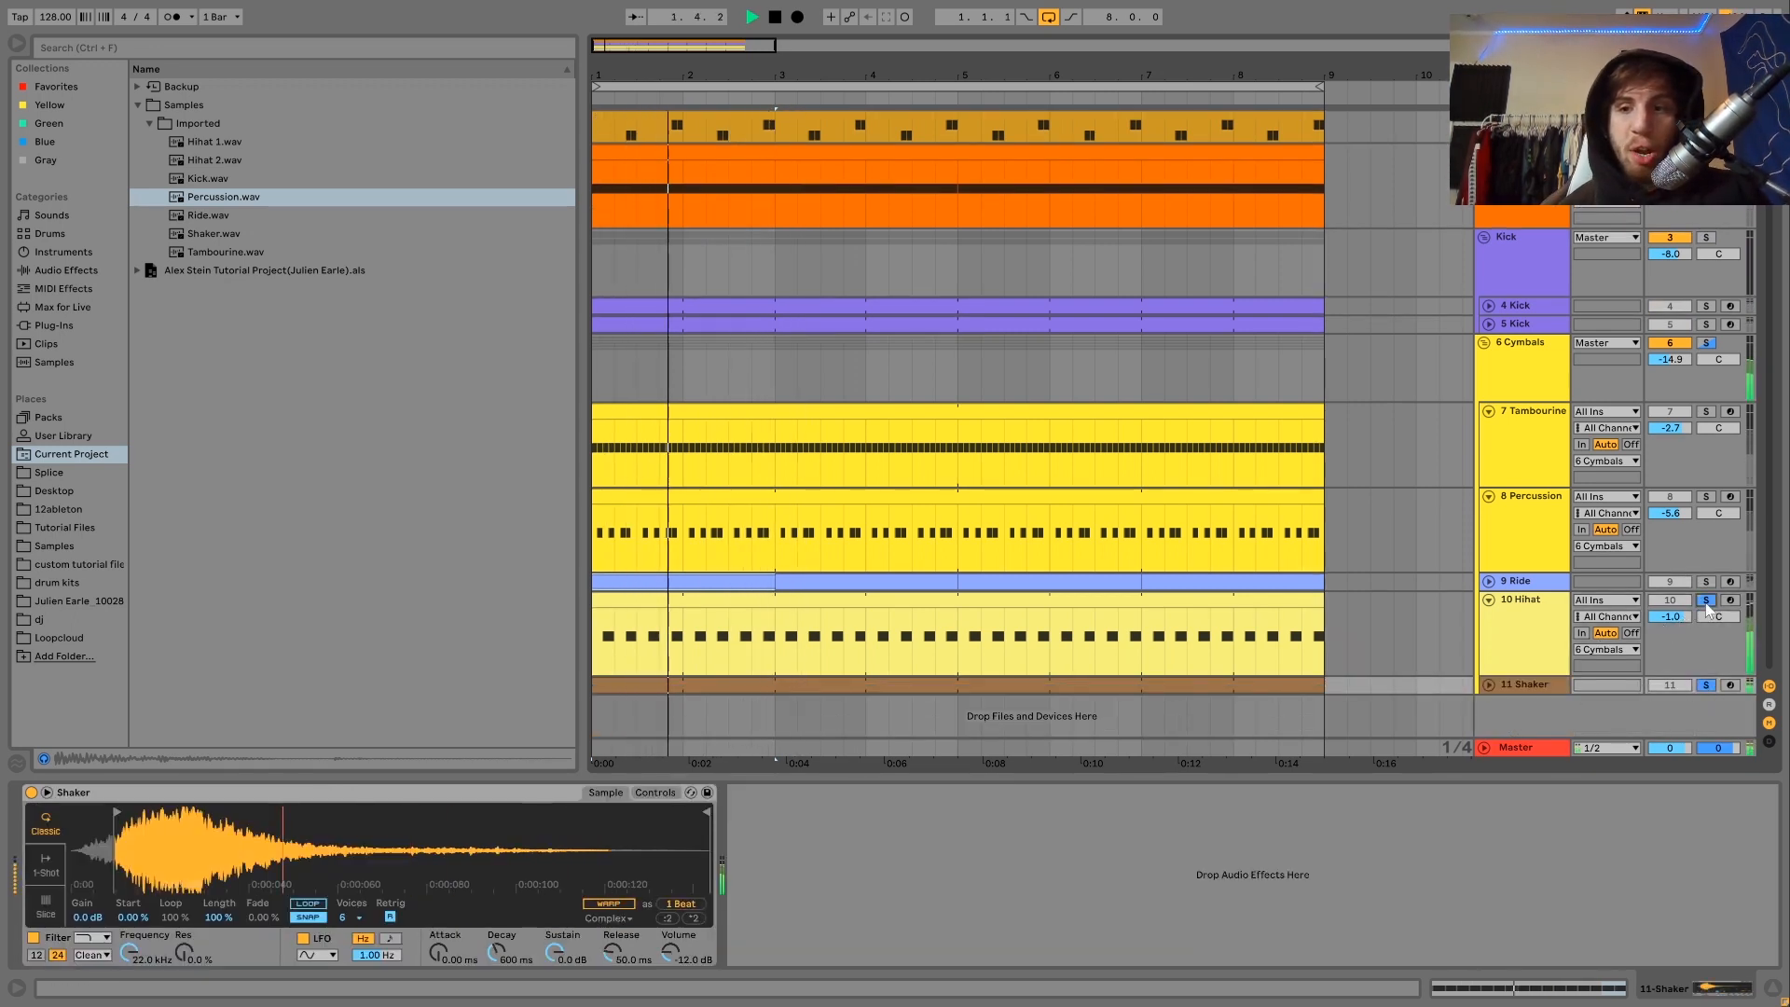
pyautogui.doubleClick(1176, 686)
pyautogui.press('space')
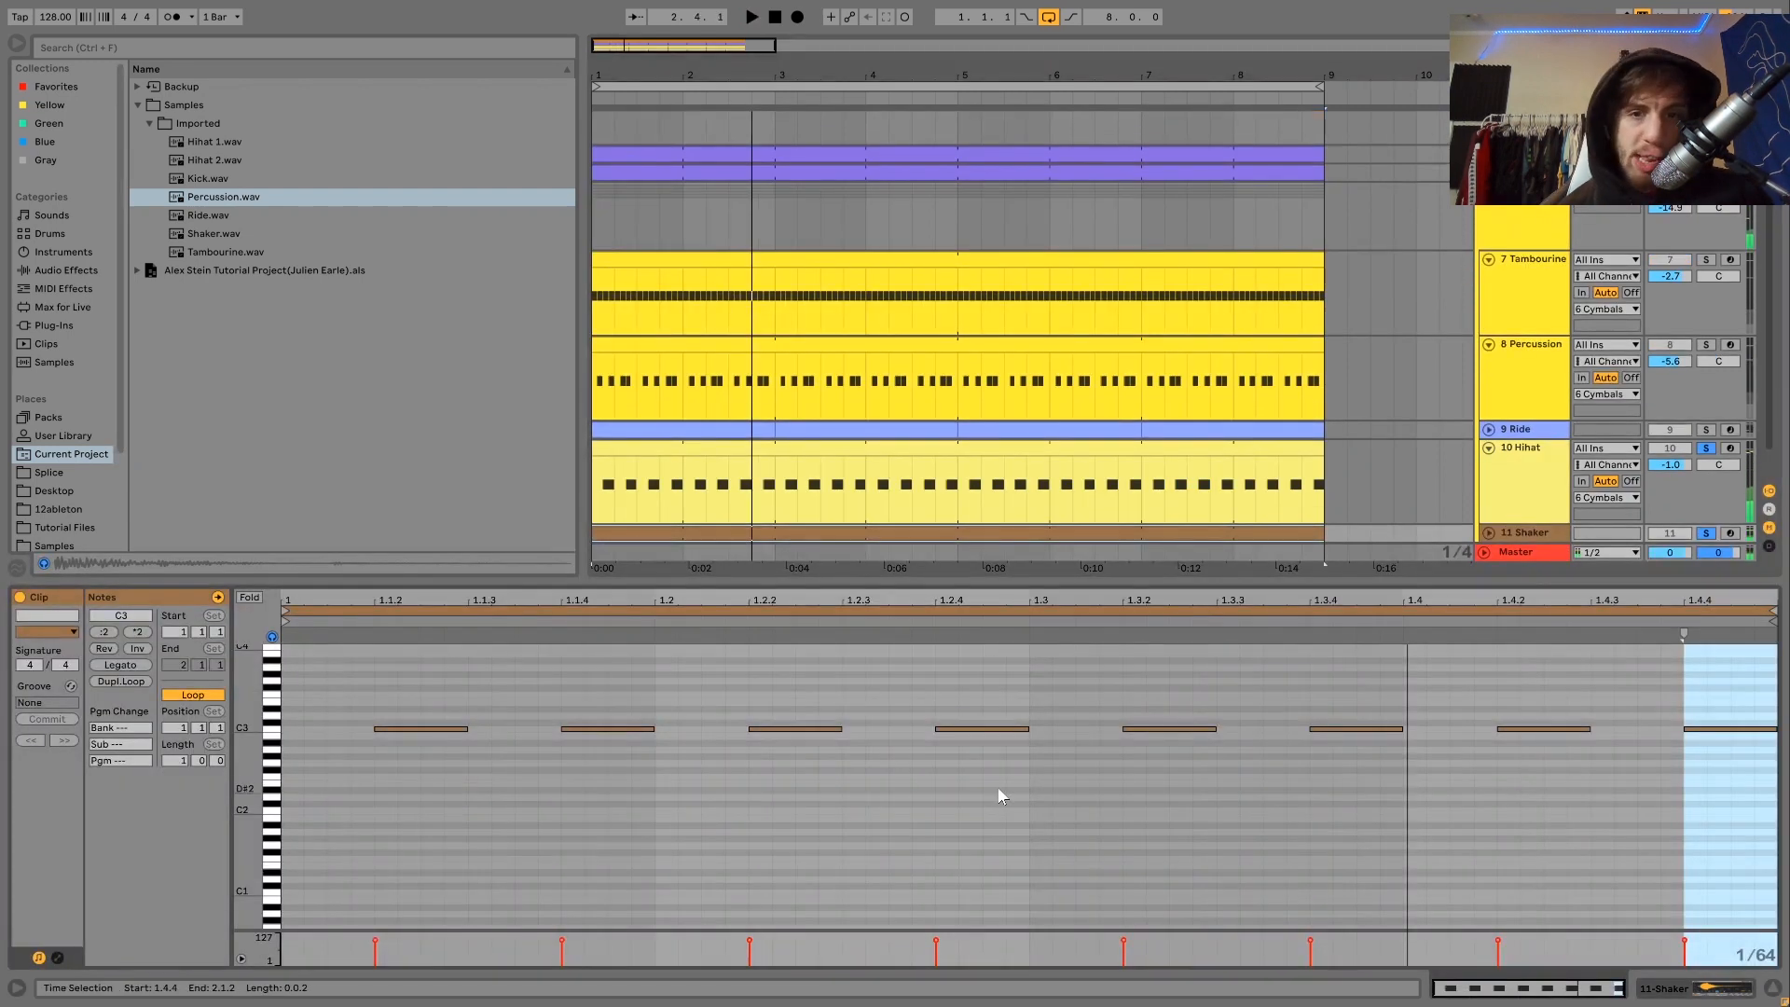
# Step: Replace the 10 Hihat solo with 7 Tambourine, return to the shaker's device chain and play shaker and tambourine together
pyautogui.click(1705, 448)
pyautogui.press('space')
pyautogui.hotkey('shift', 'Tab')
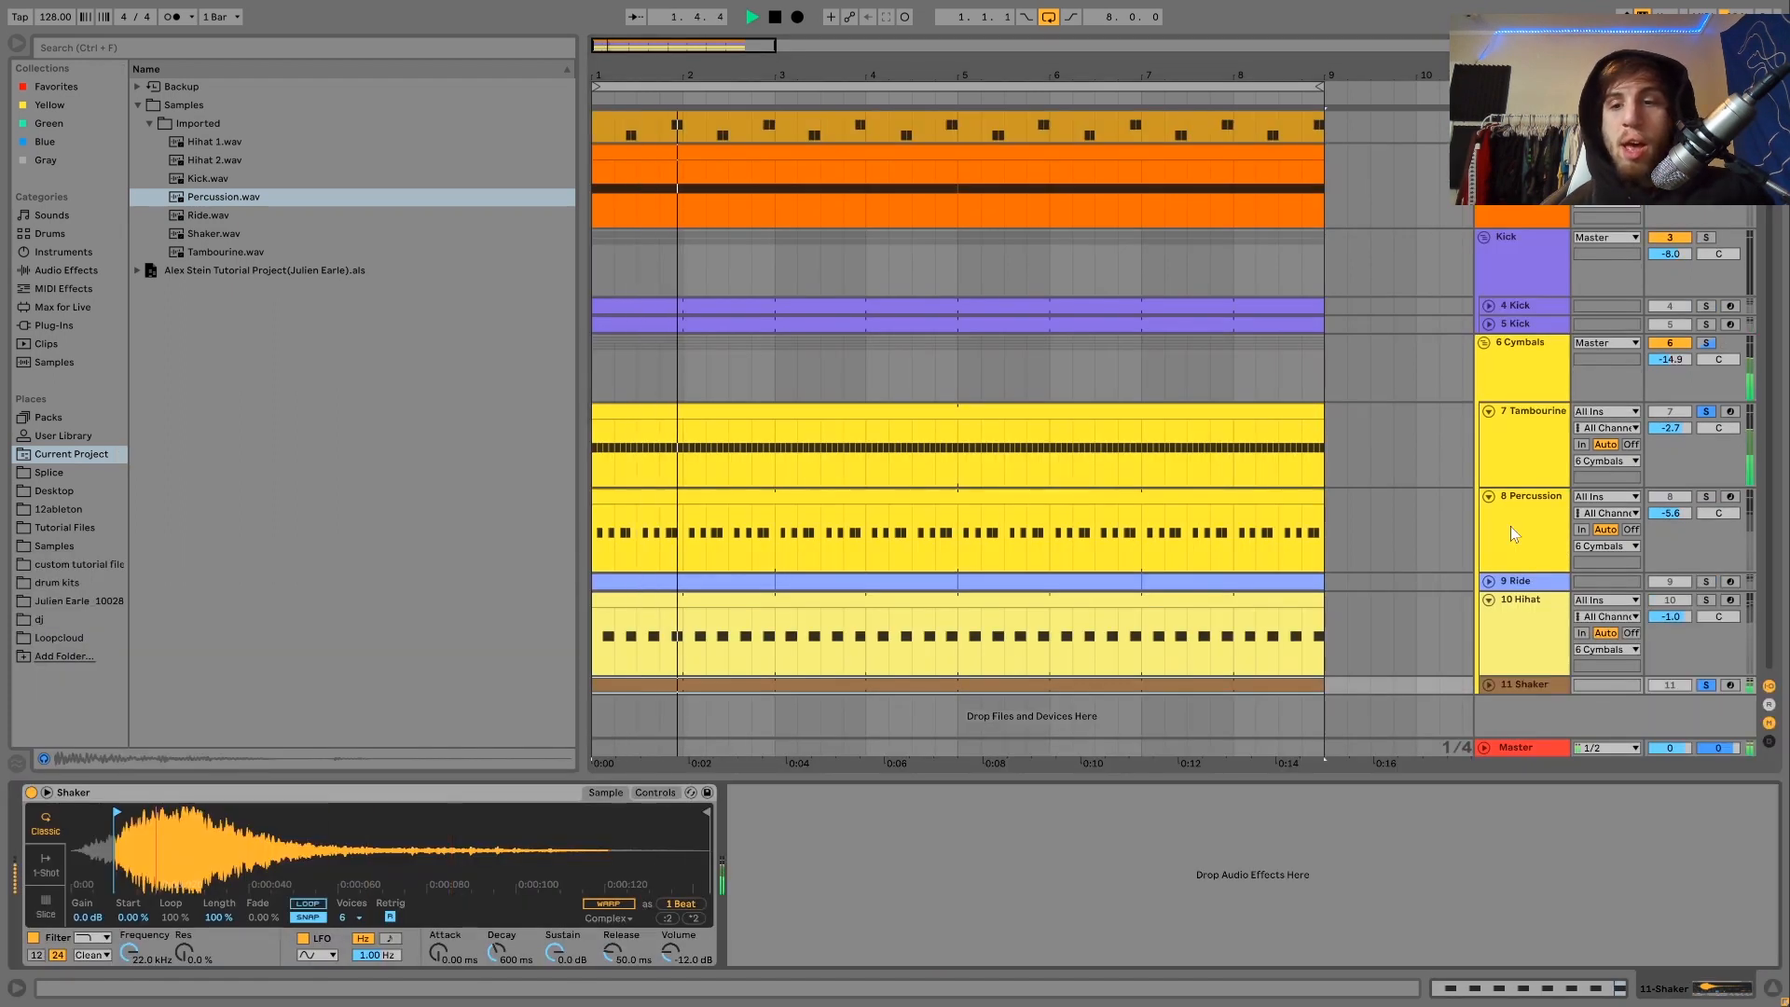
pyautogui.press('space')
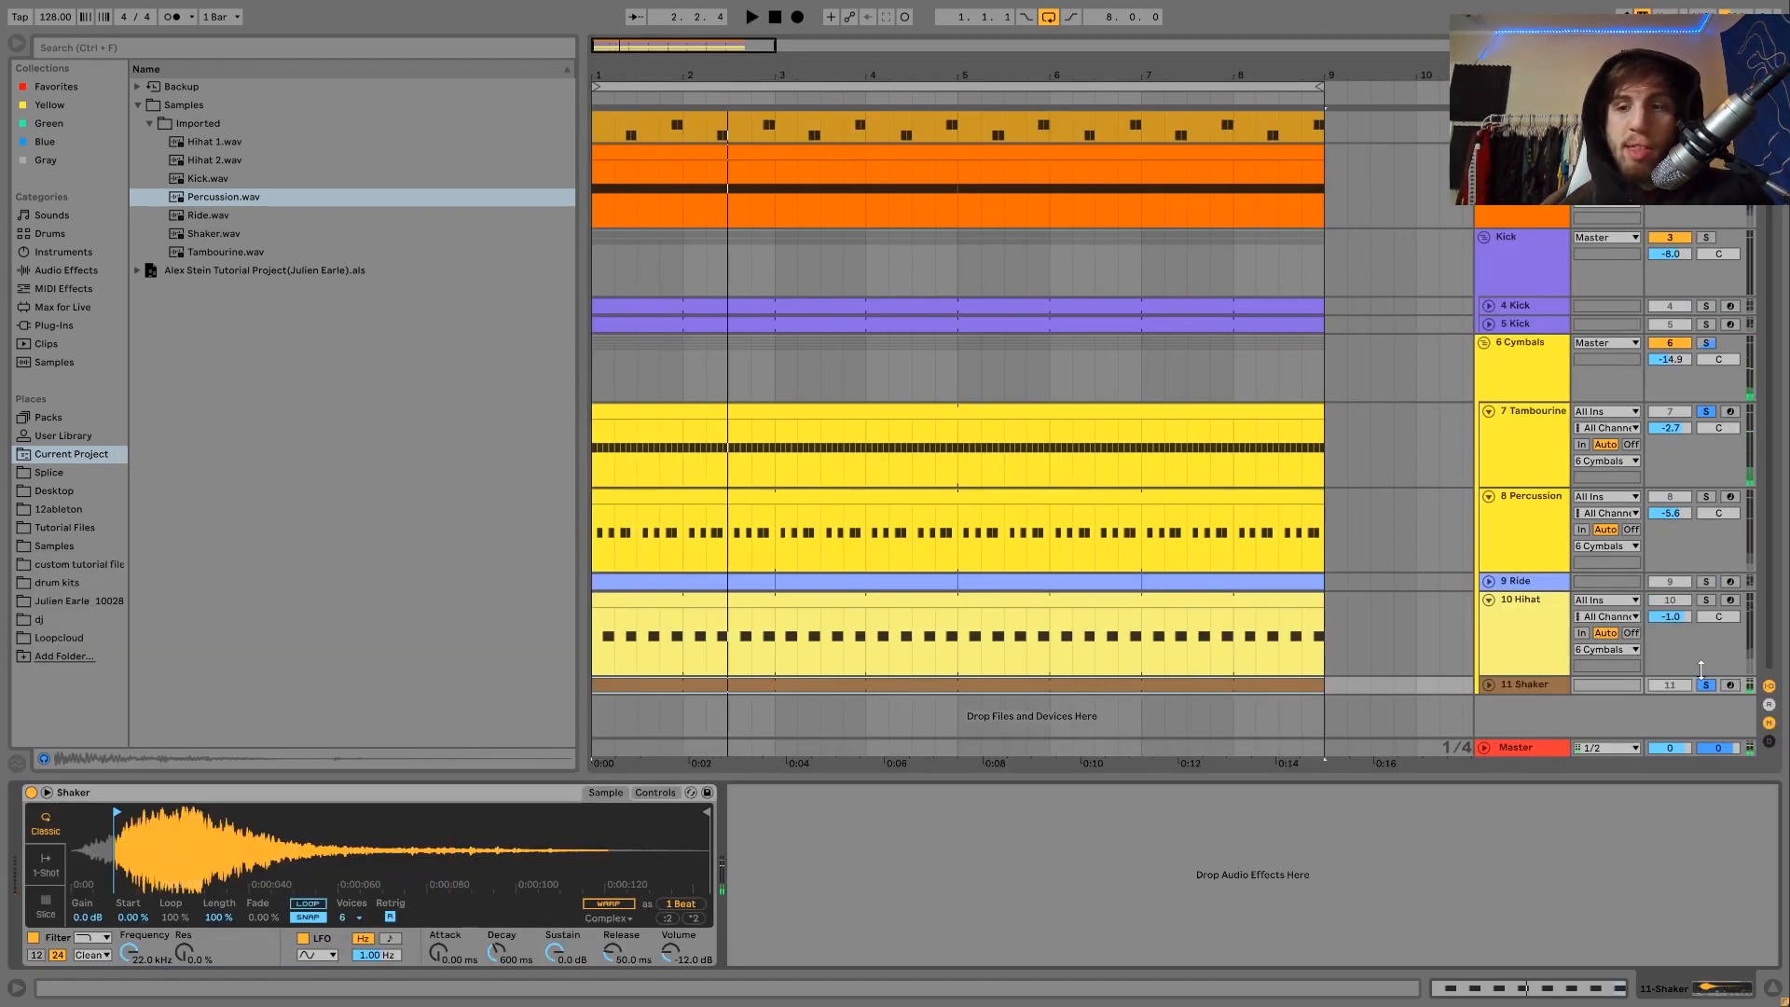
# Step: Compare 7 Tambourine without the shaker, 11 Shaker on its own, and 11 Shaker soloed together with 10 Hihat
pyautogui.press('space')
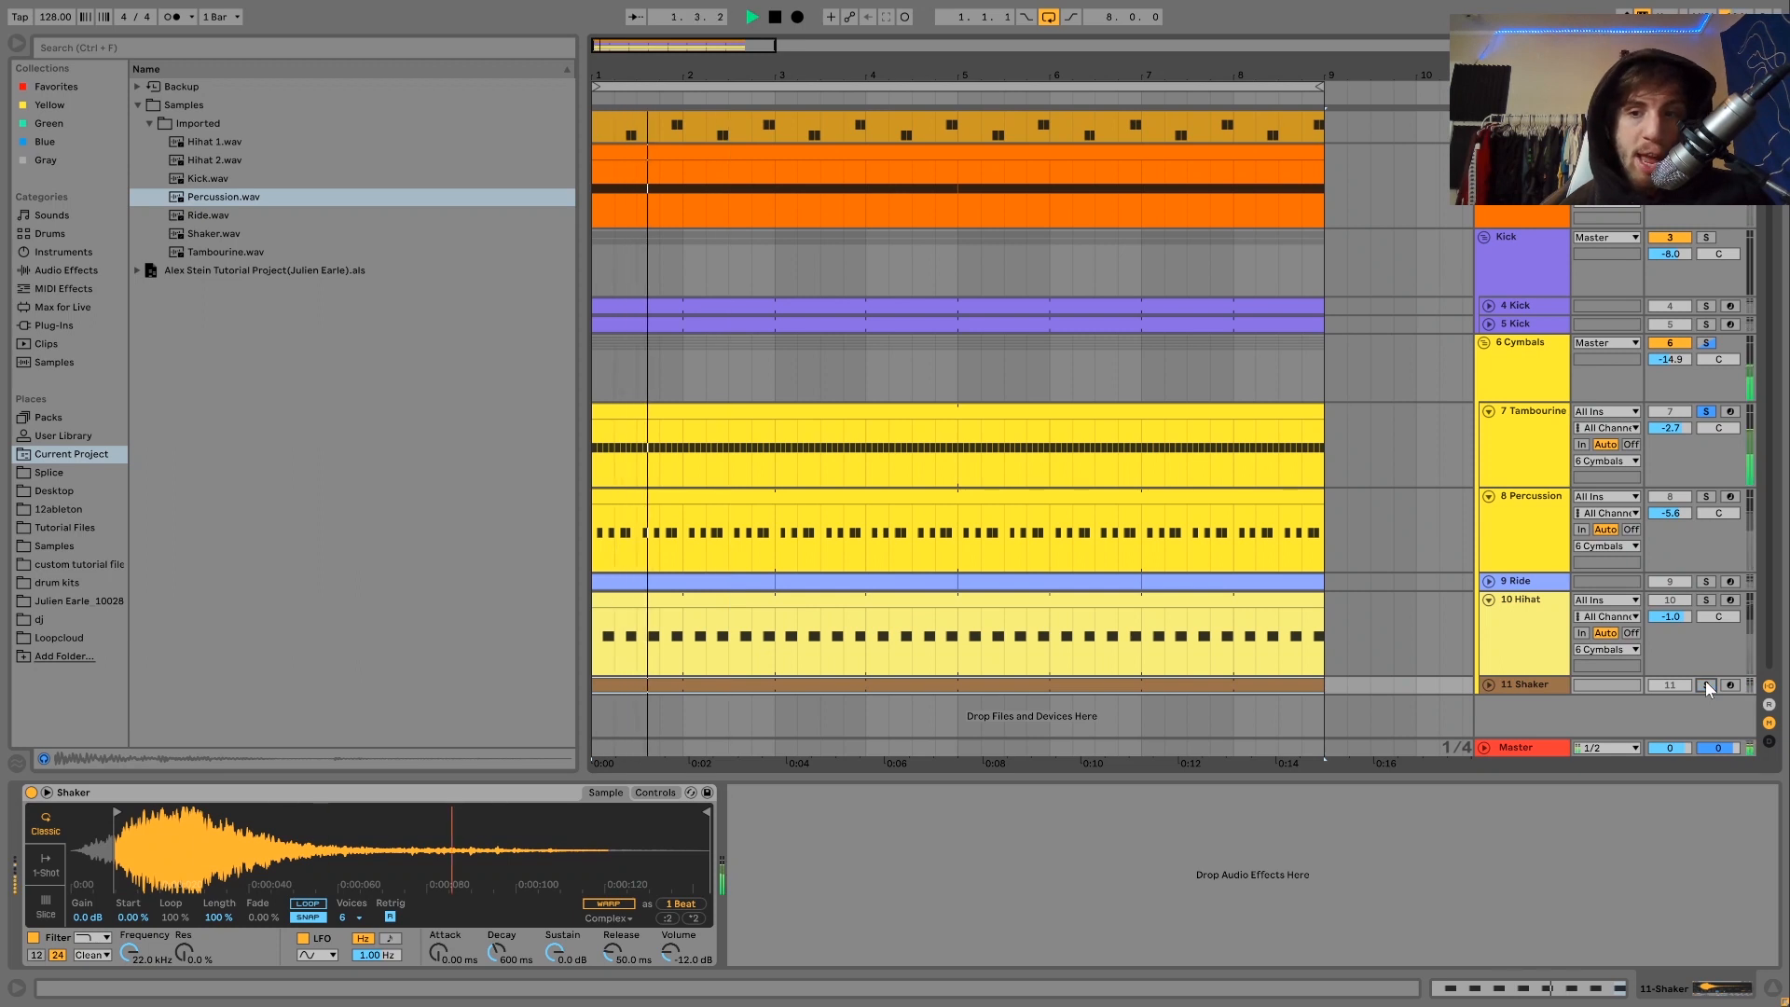
pyautogui.click(1706, 685)
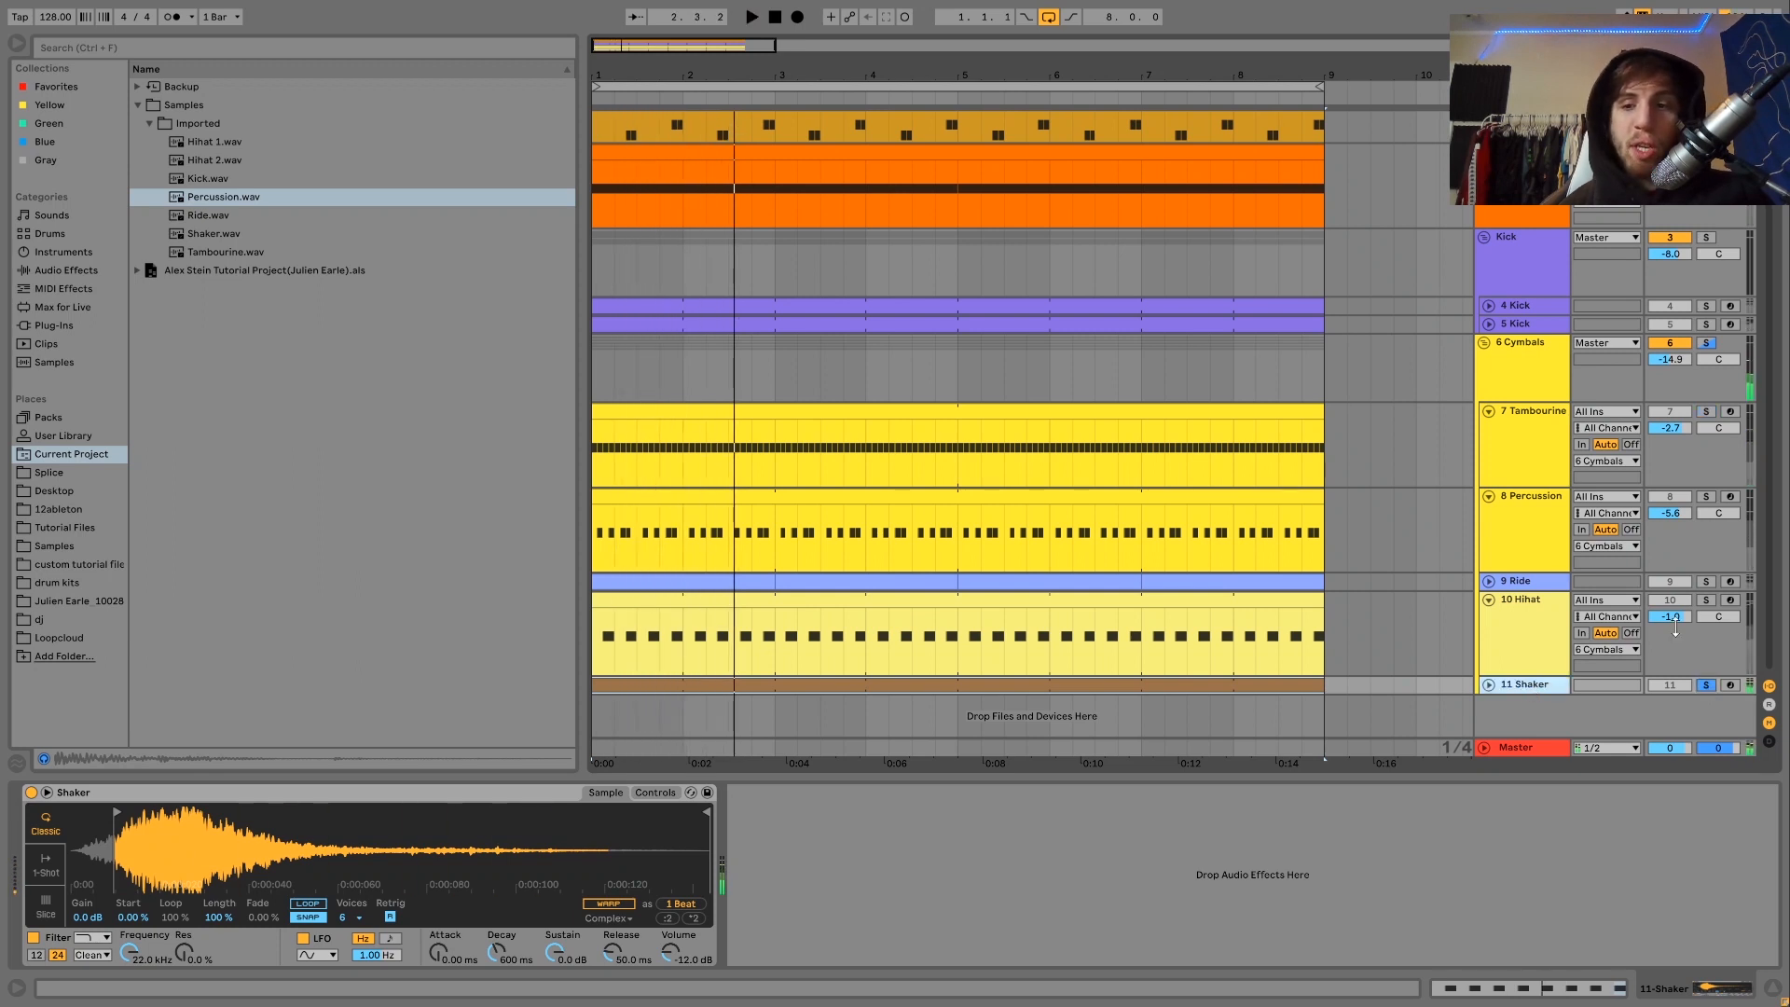
pyautogui.click(1704, 602)
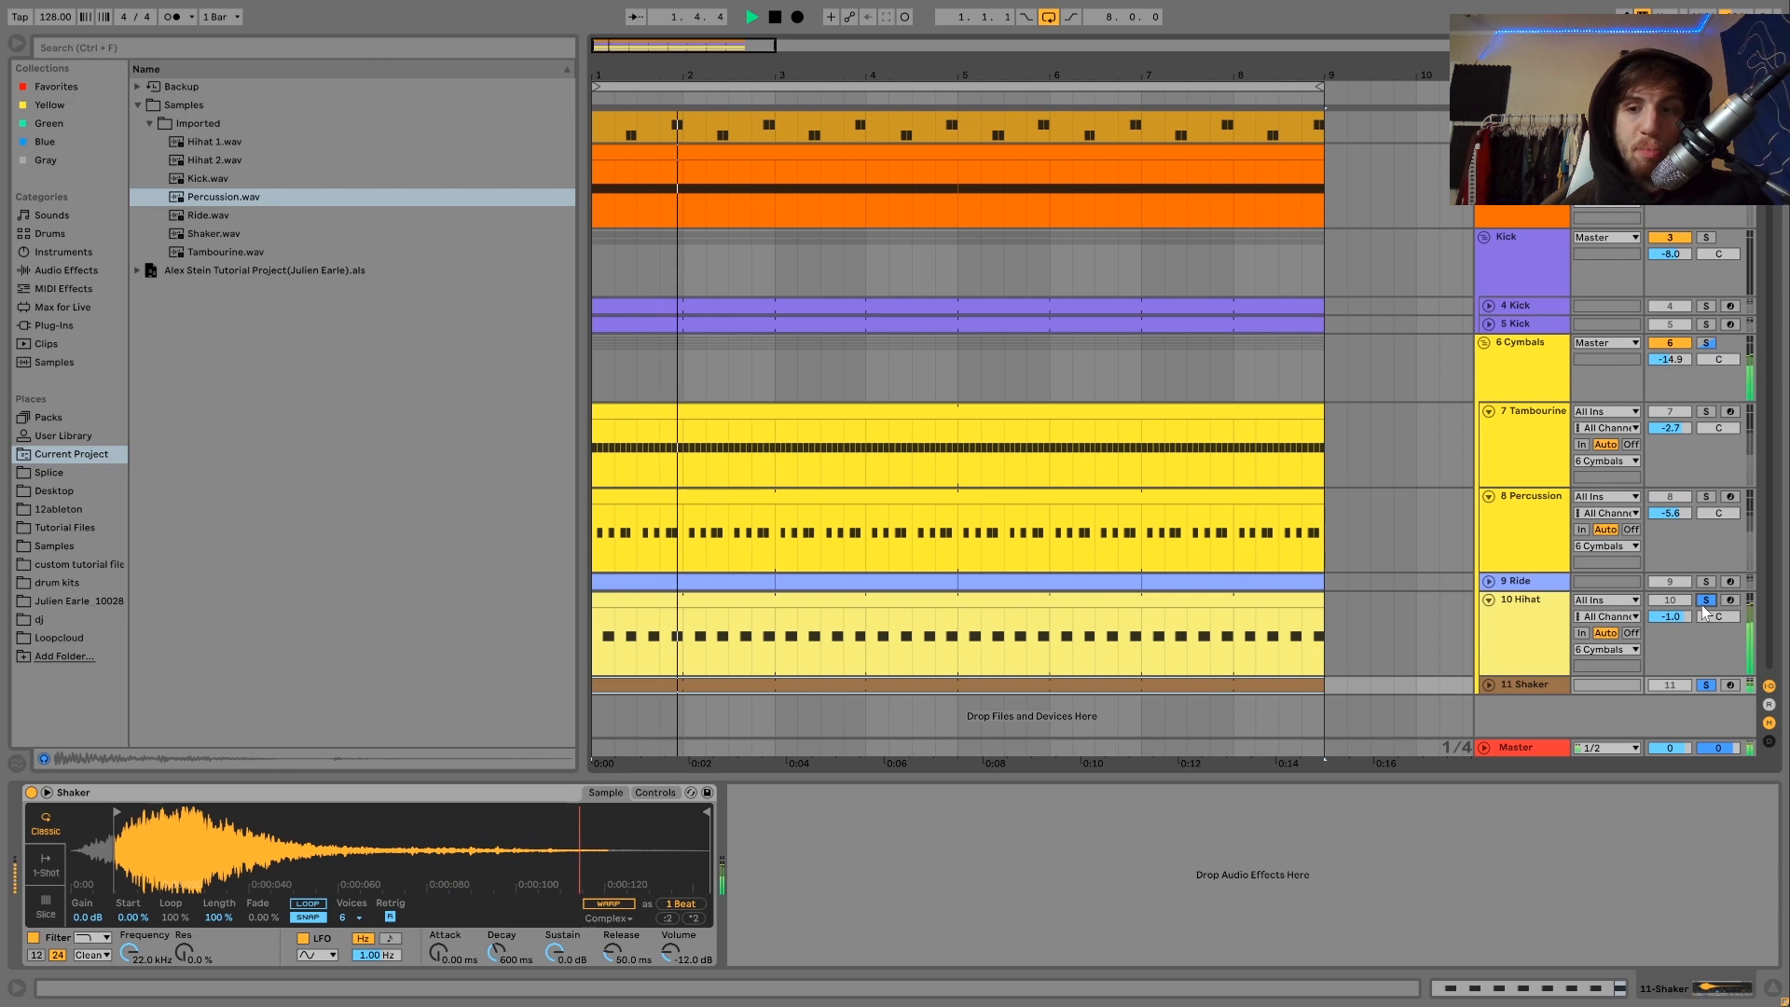
# Step: Add 7 Tambourine to the soloed hihat and shaker, and play the entire 6 Cymbals group in solo
pyautogui.click(1706, 414)
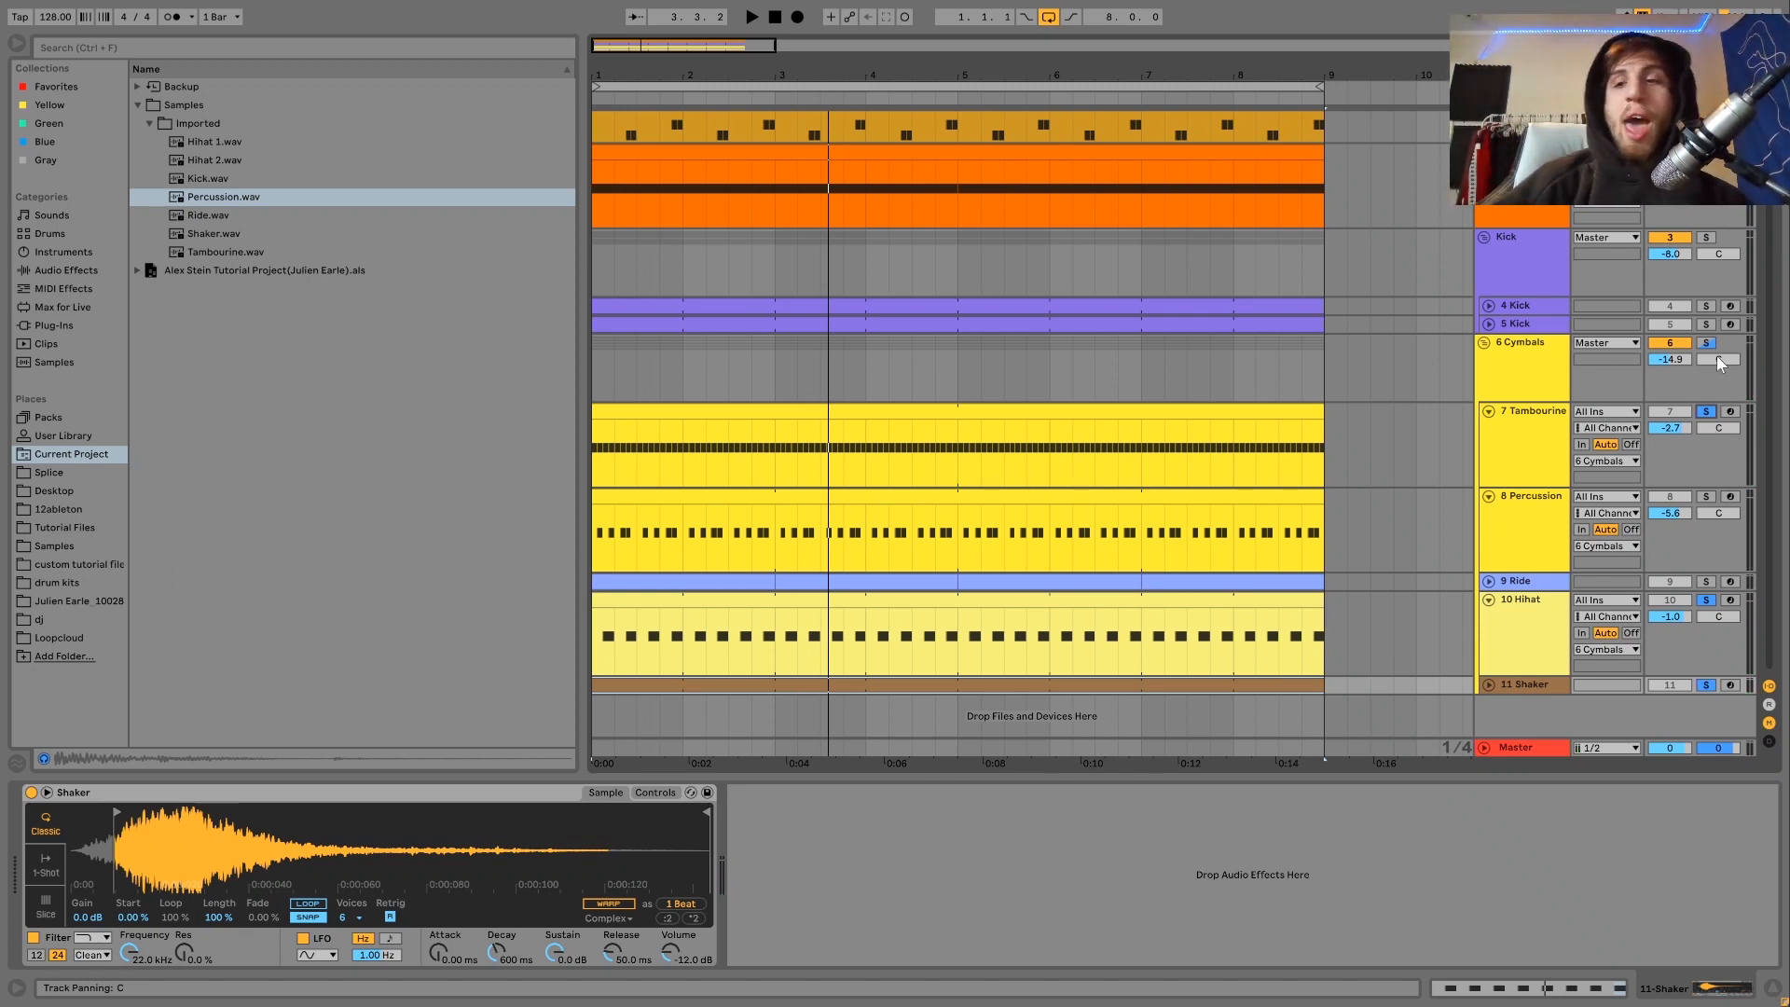
pyautogui.press('space')
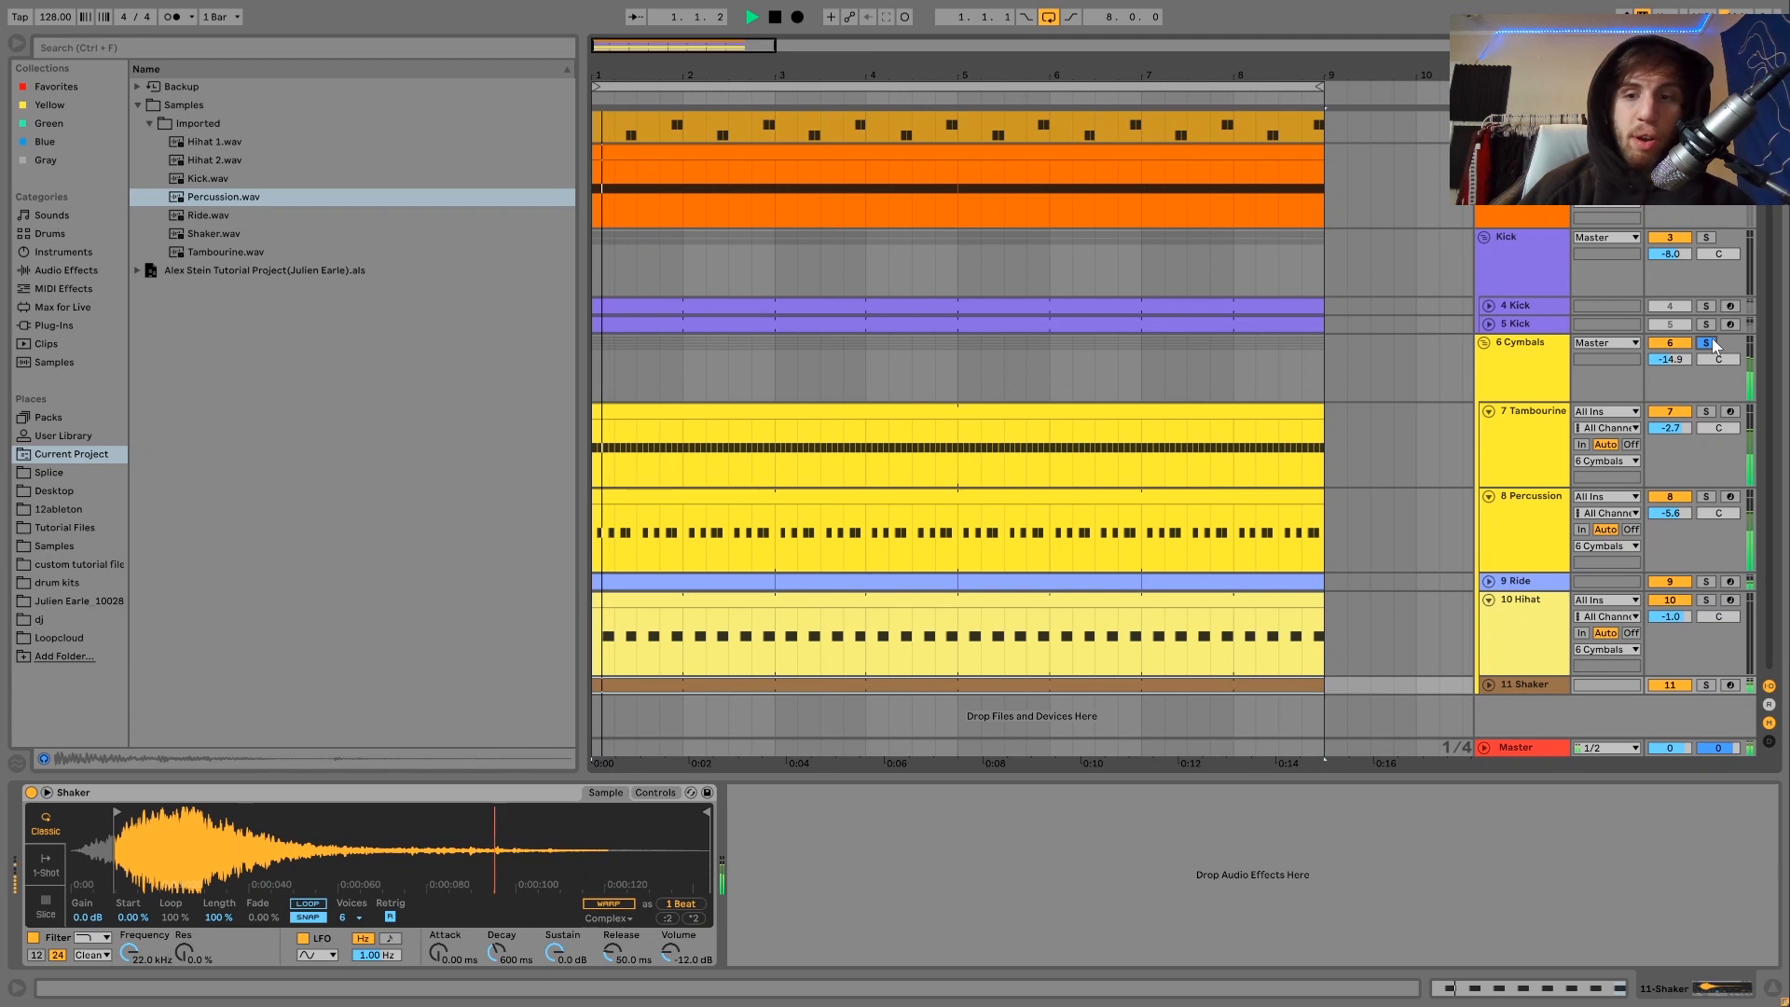
pyautogui.press('space')
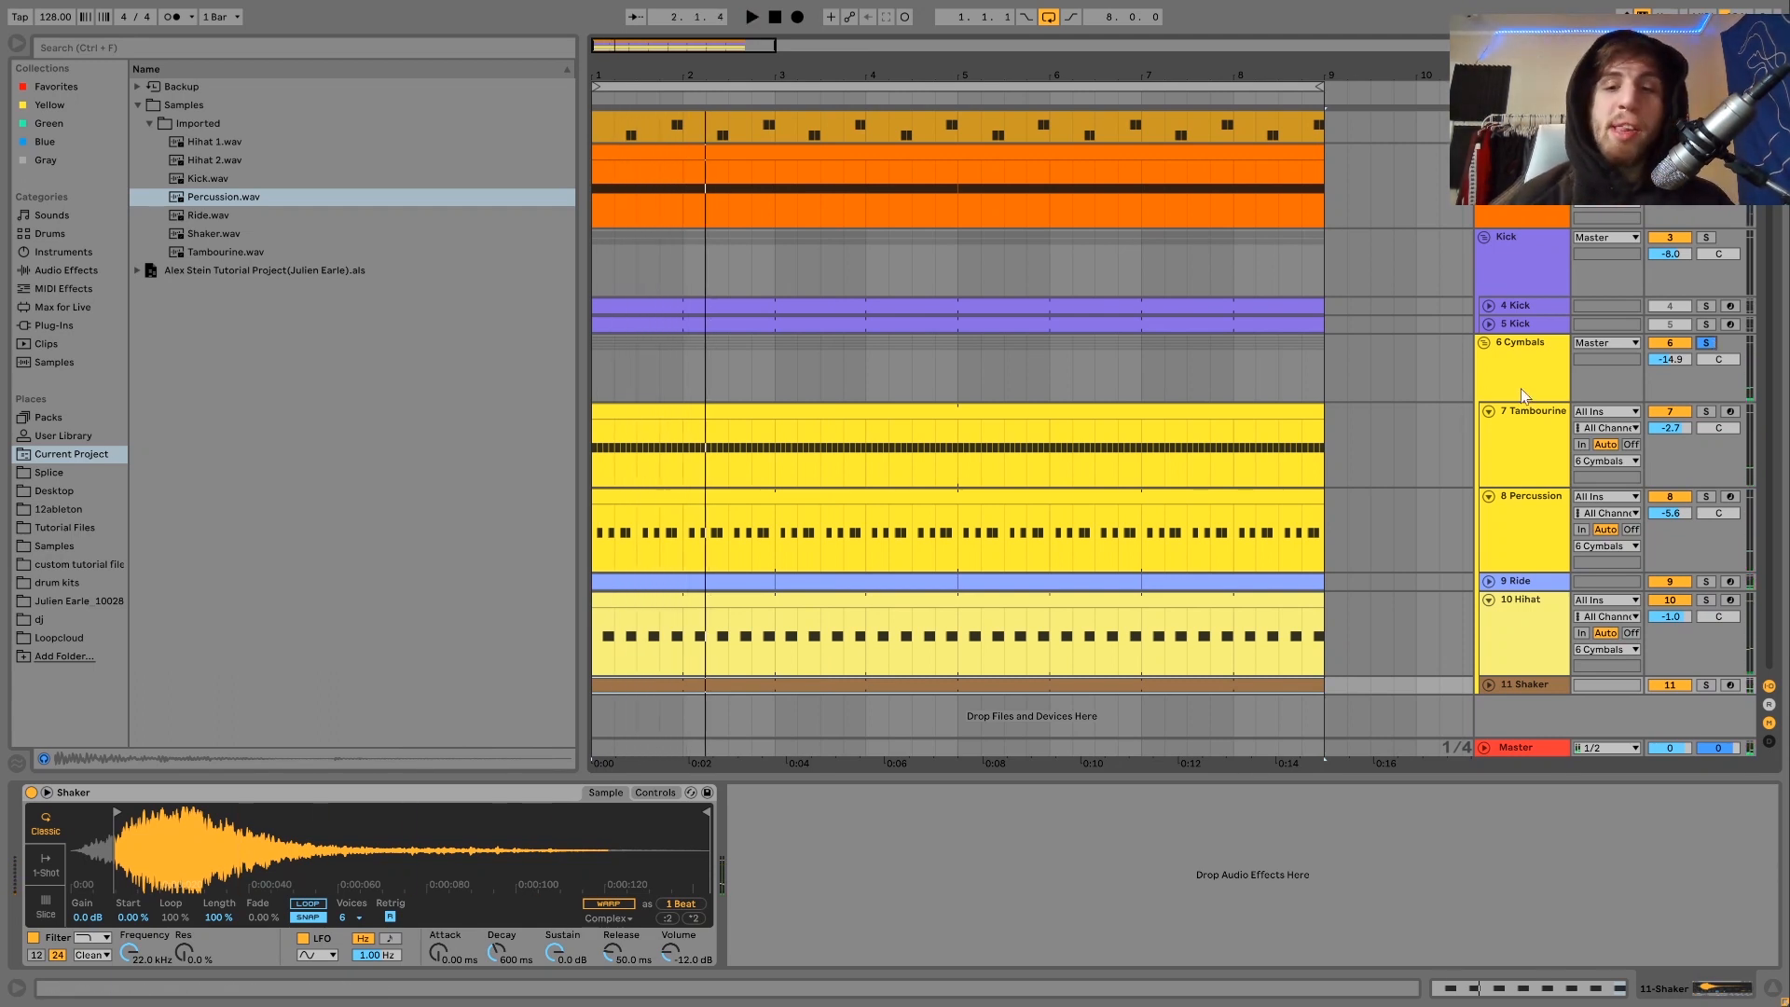
# Step: Show the 6 Cymbals group's effects and compare its playback with Drum Buss and EQ Eight bypassed and re-enabled
pyautogui.click(1523, 396)
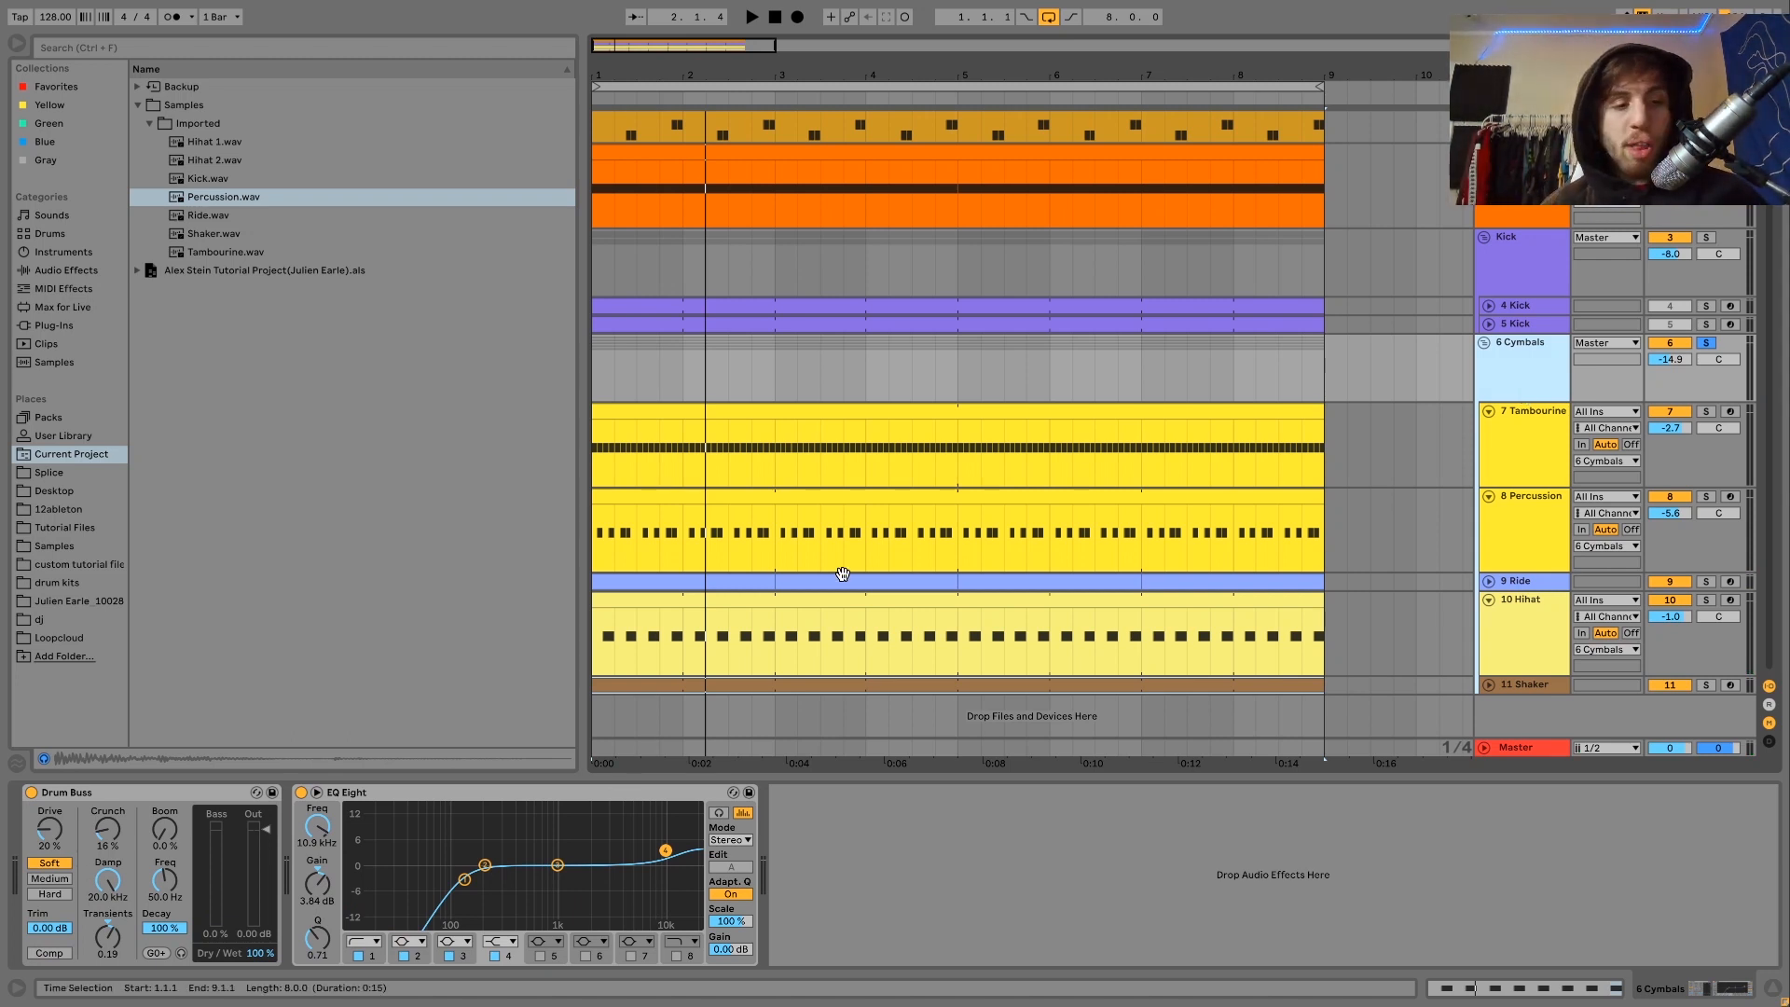
pyautogui.click(301, 793)
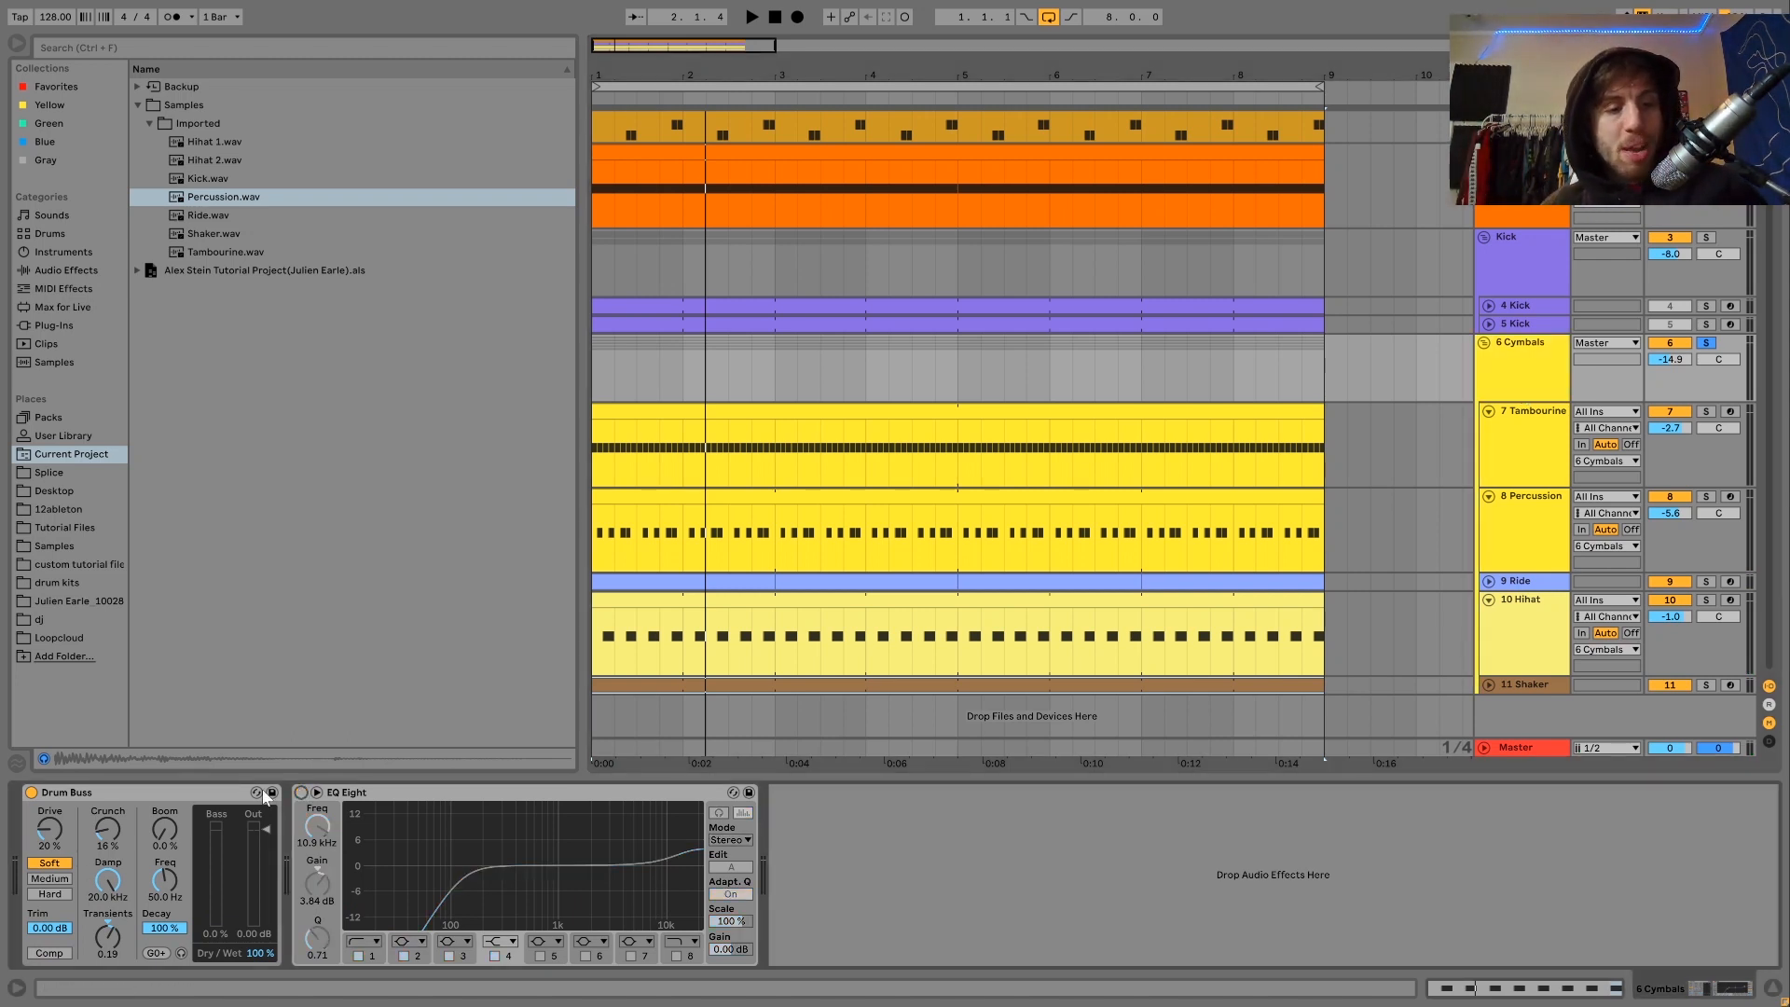
pyautogui.click(30, 793)
pyautogui.press('space')
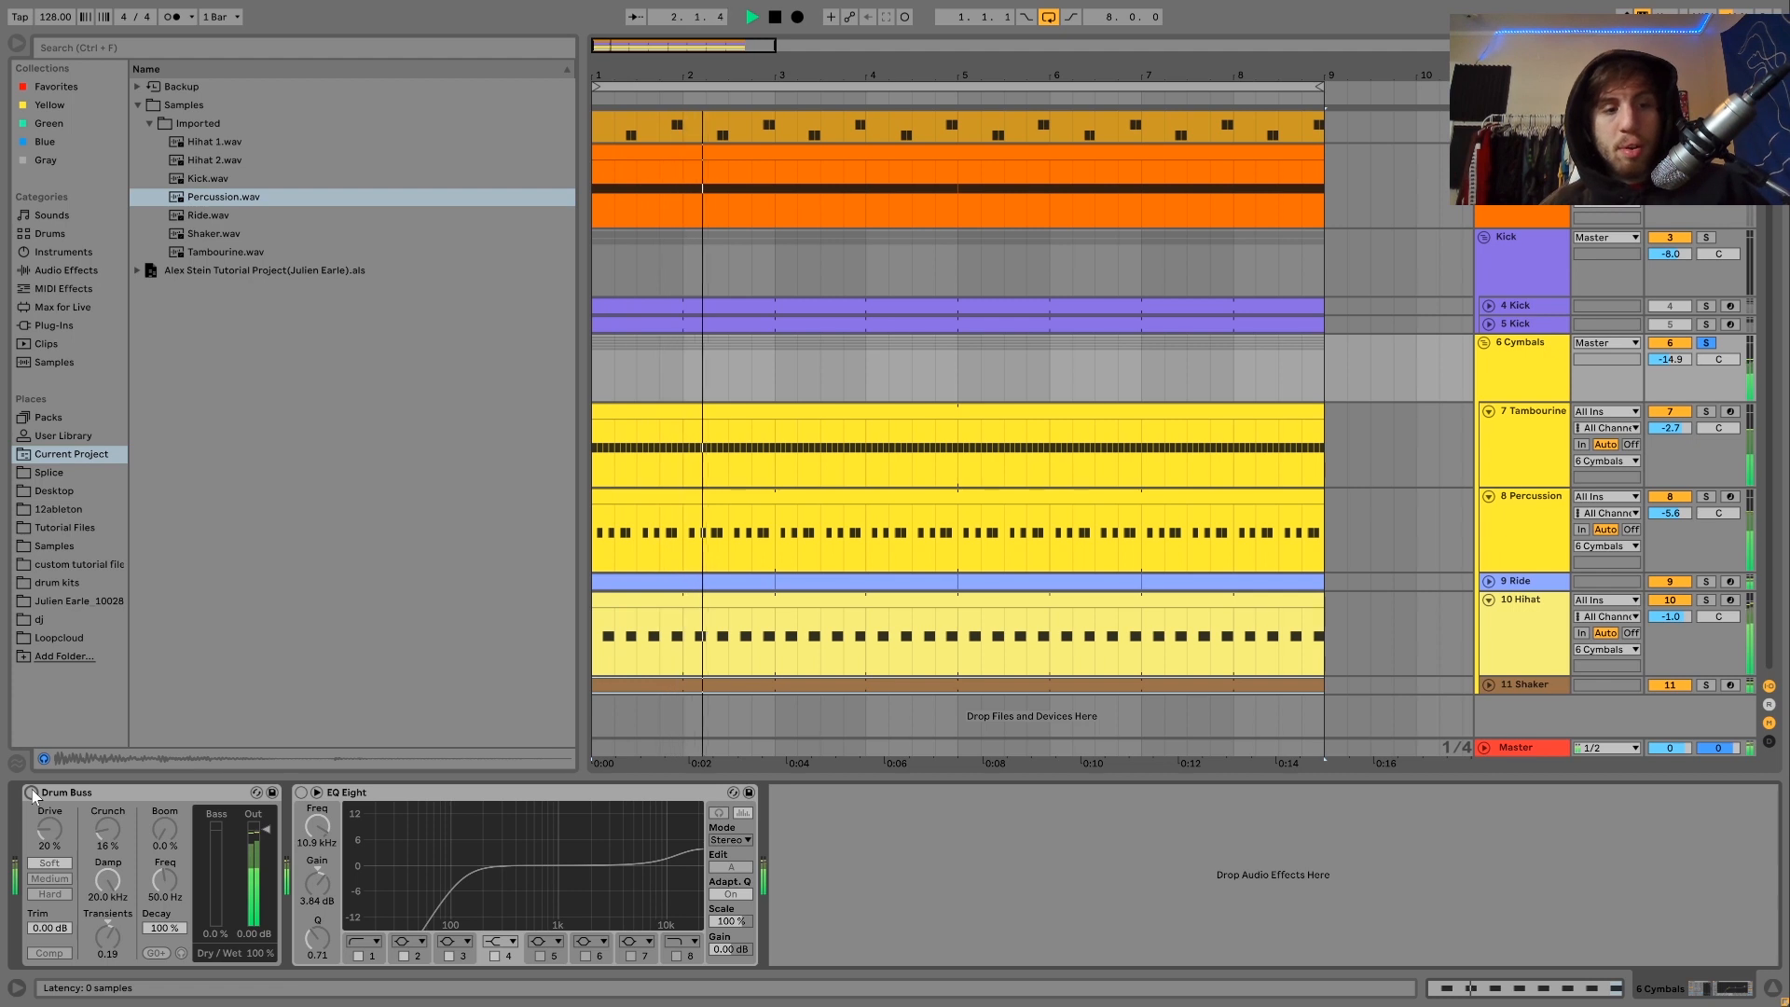
pyautogui.click(30, 792)
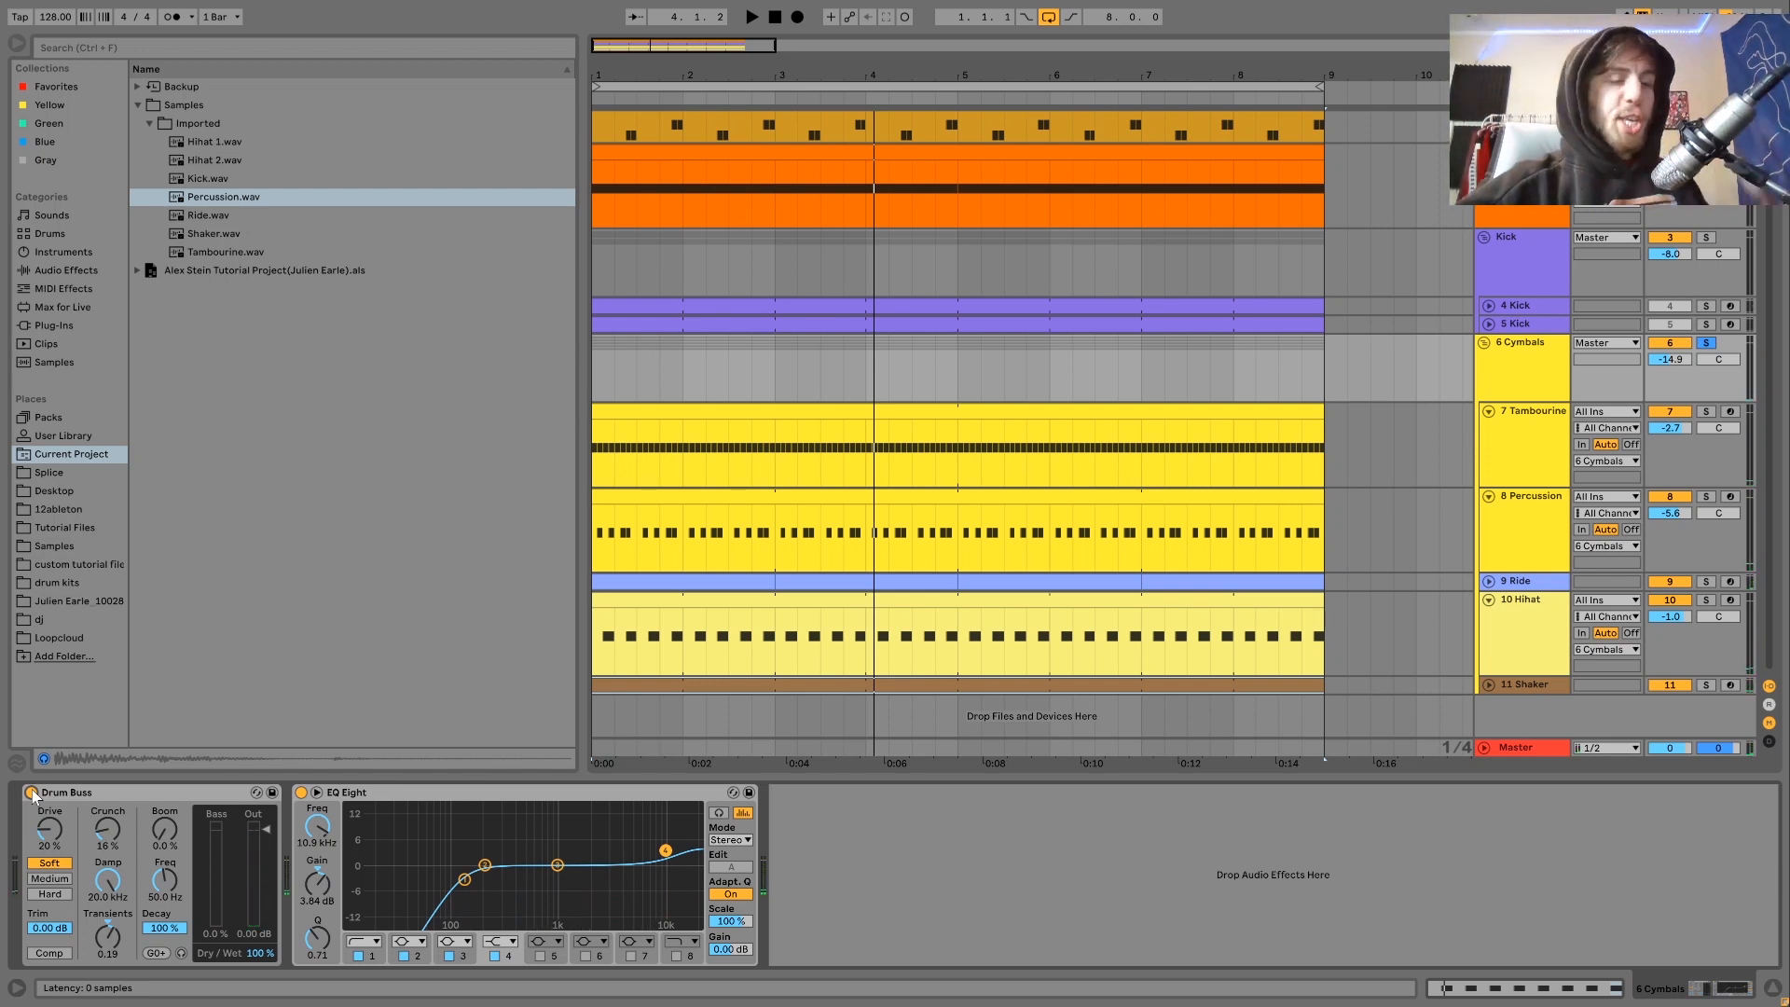
# Step: Play the processed 6 Cymbals group in solo, and clear its solo to hear Drum Buss and EQ Eight within the full mix
pyautogui.click(90, 791)
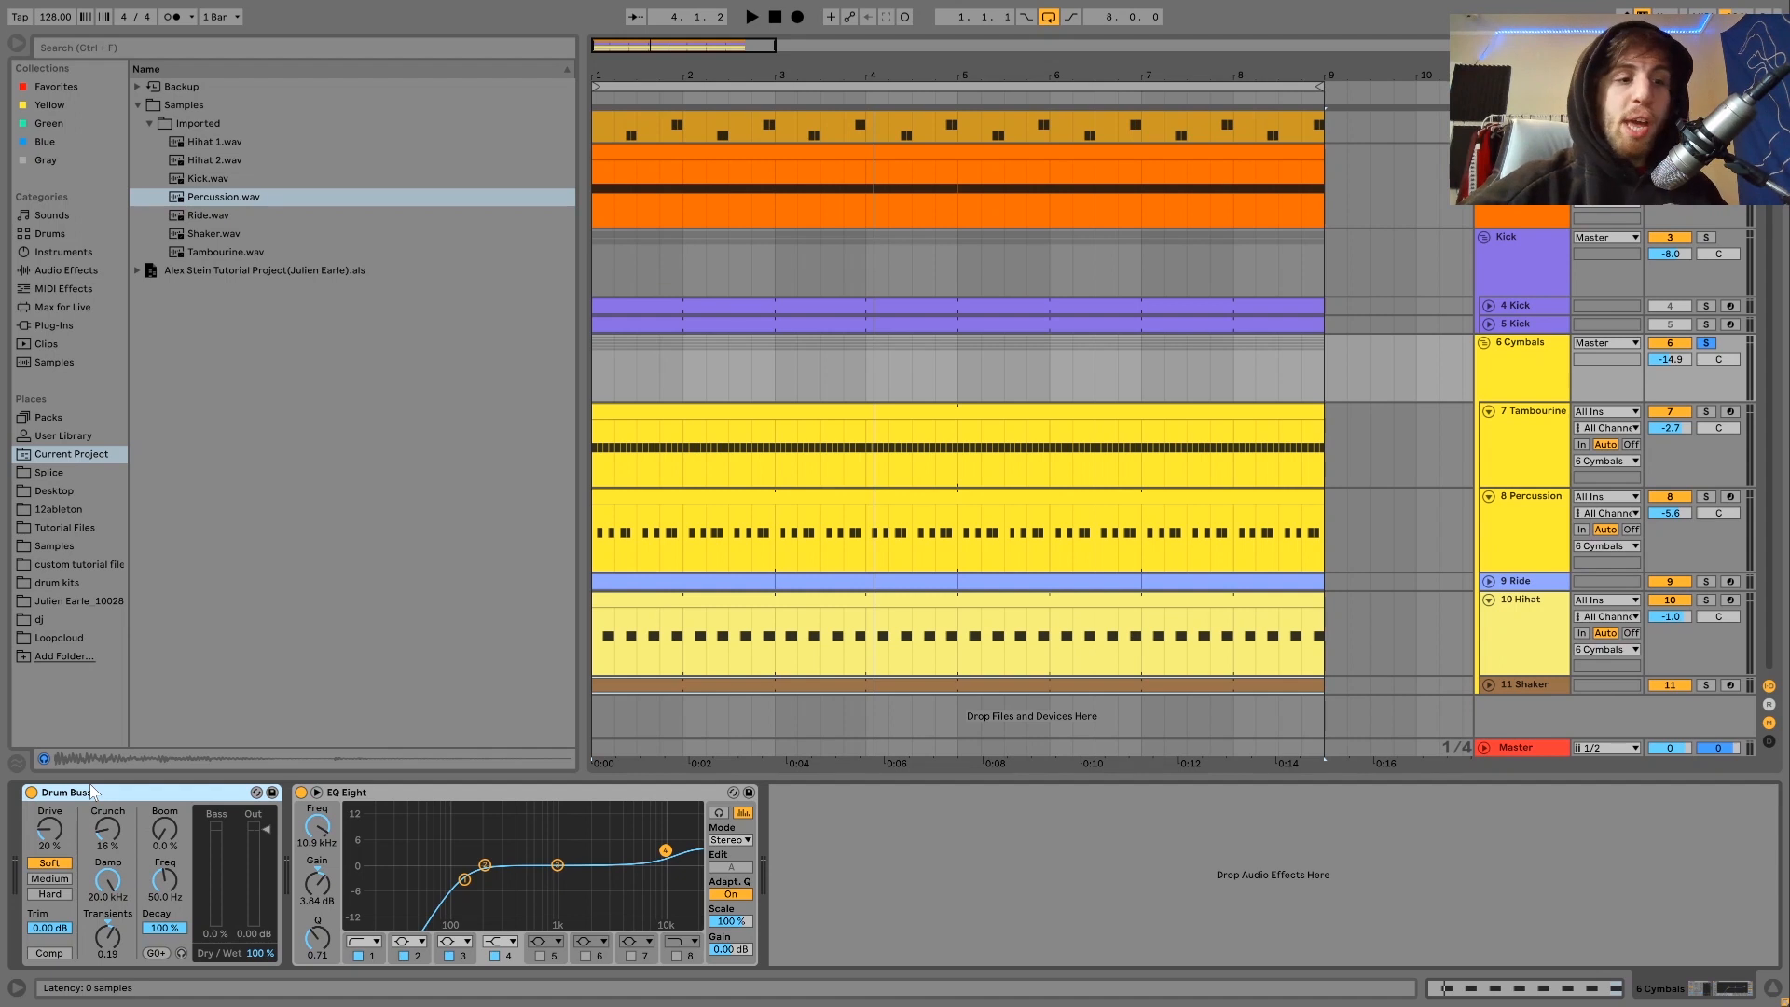
pyautogui.press('space')
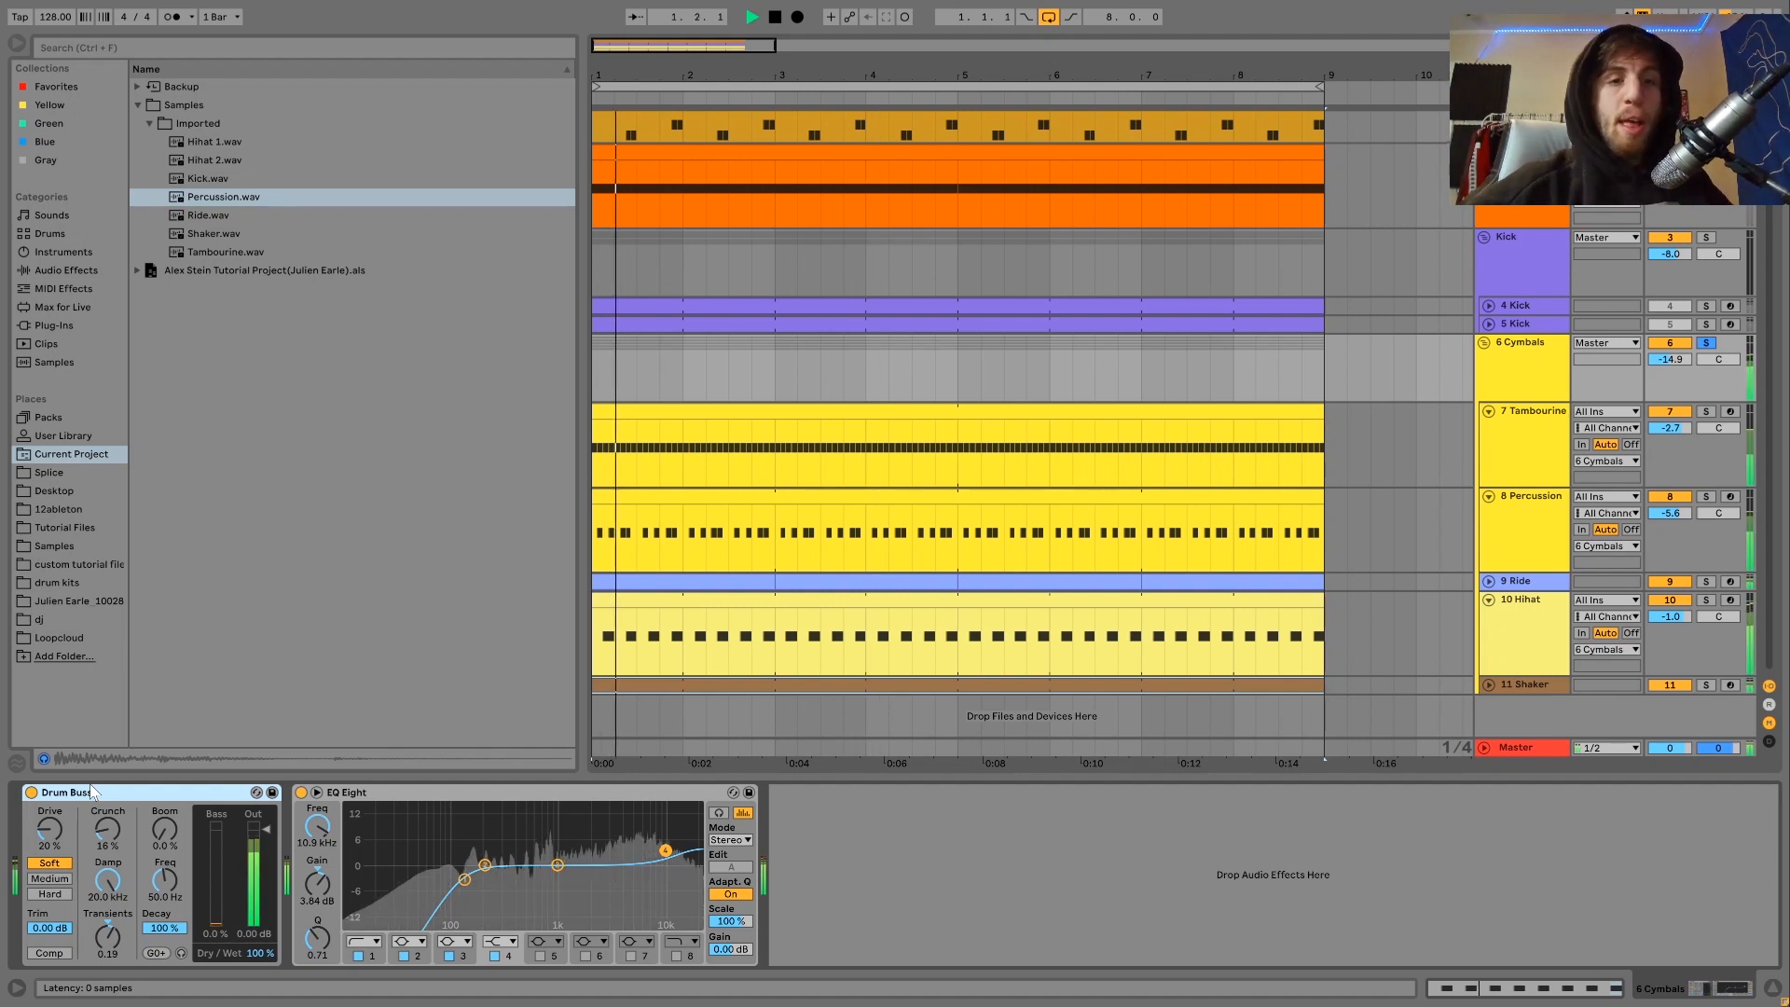
pyautogui.click(1706, 342)
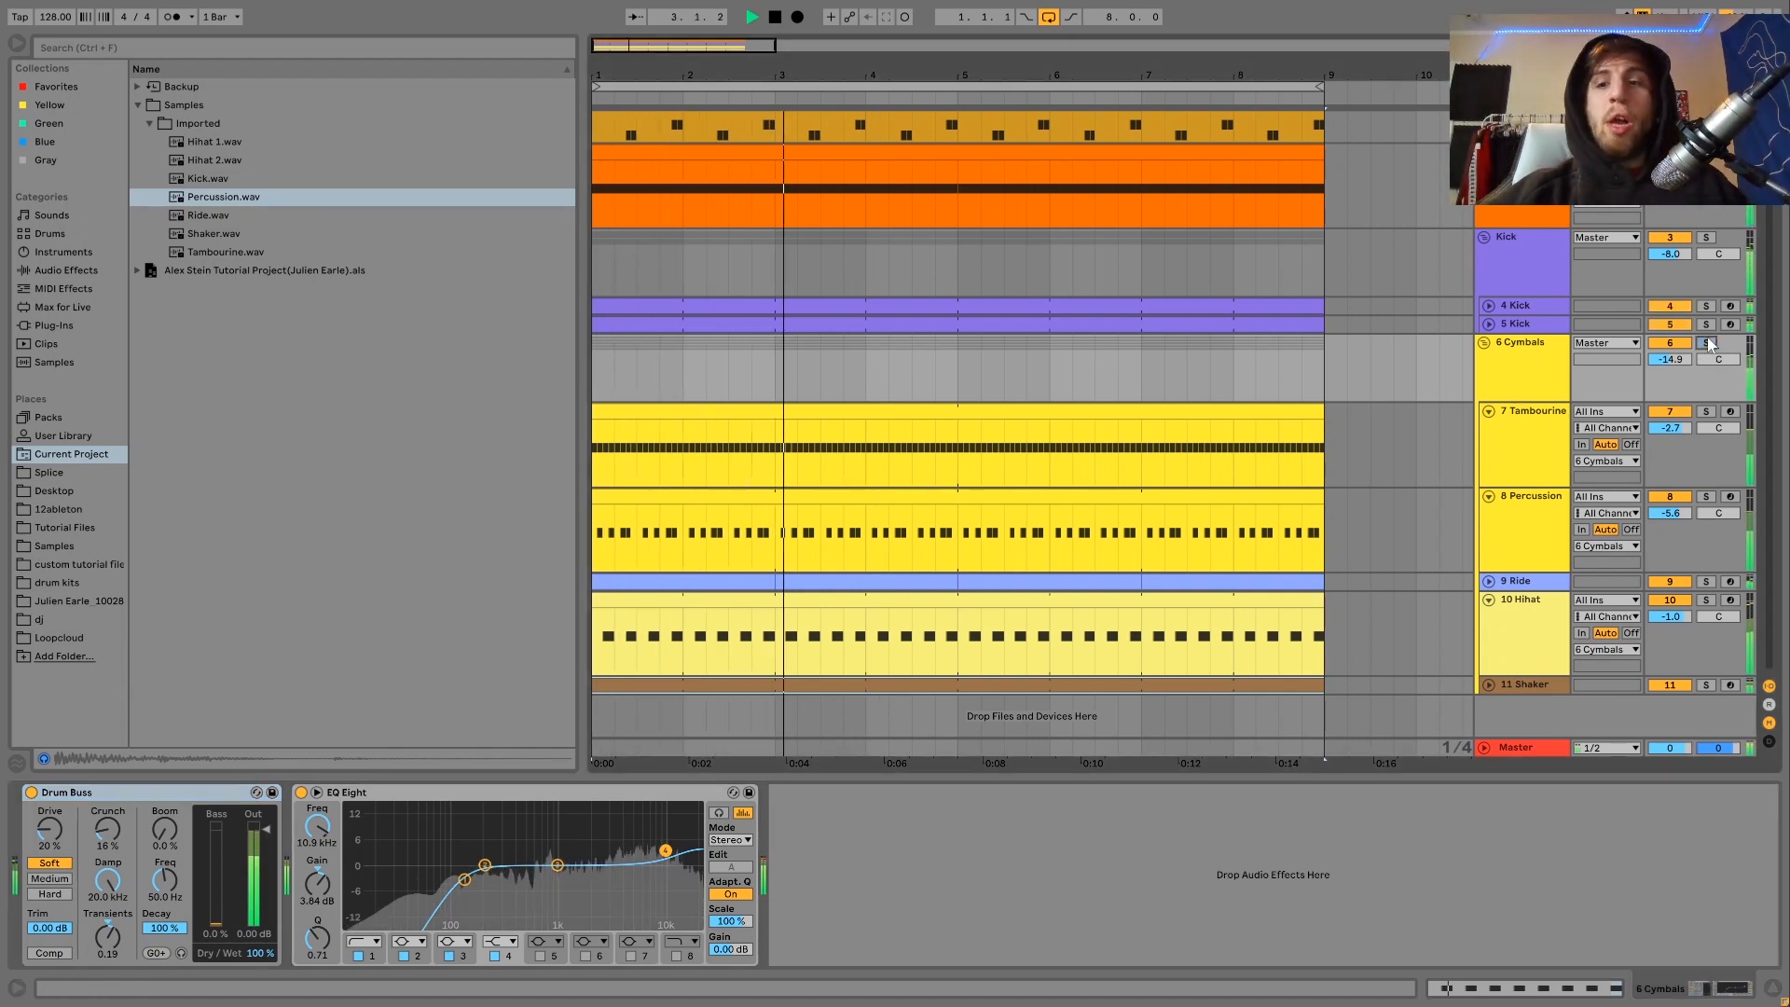
pyautogui.press('space')
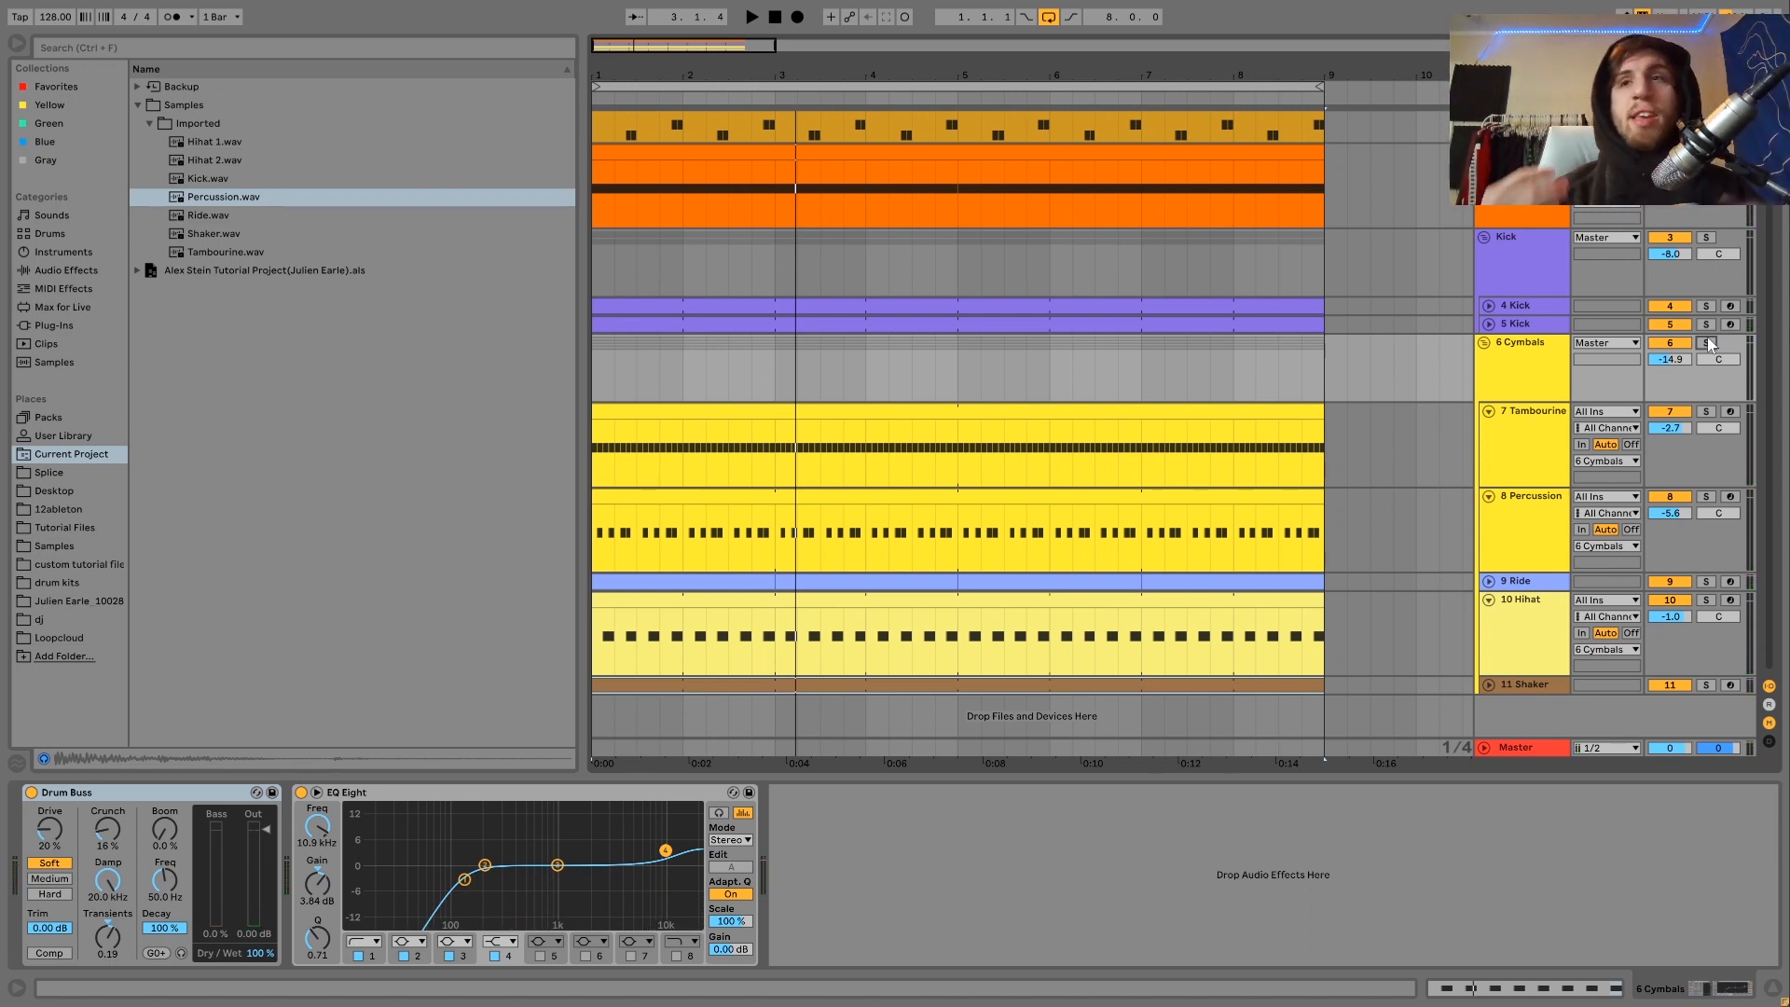
pyautogui.press('space')
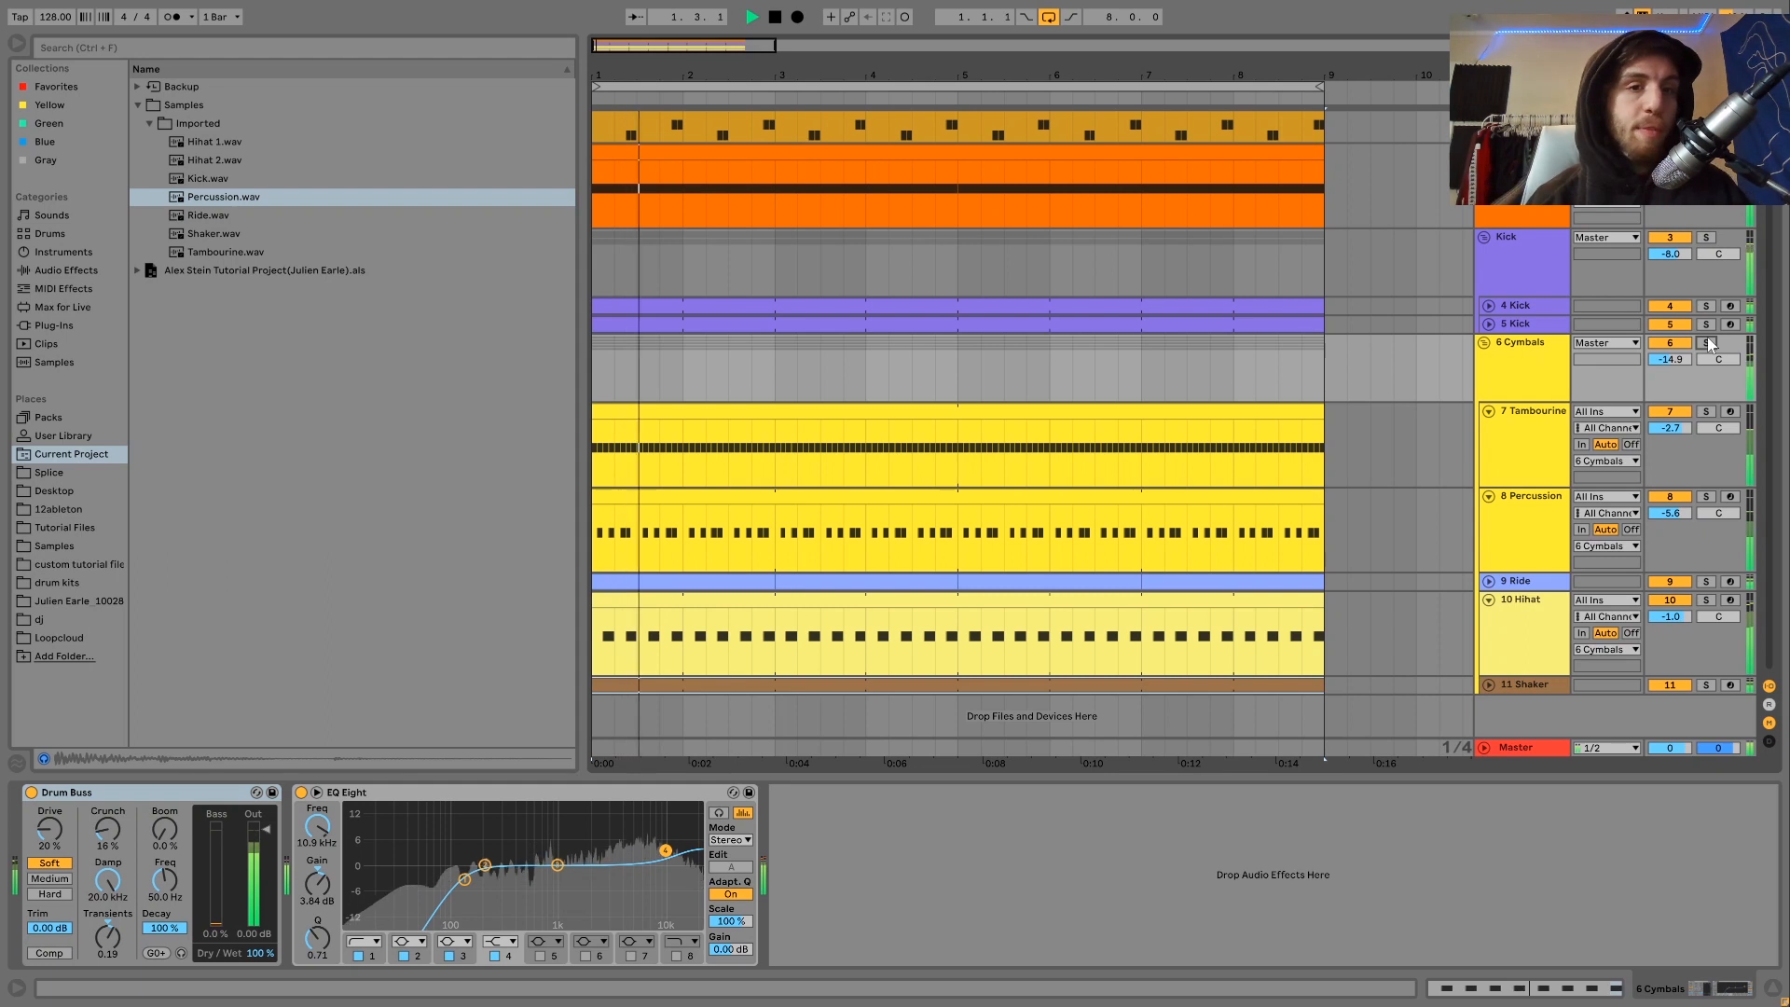
pyautogui.press('space')
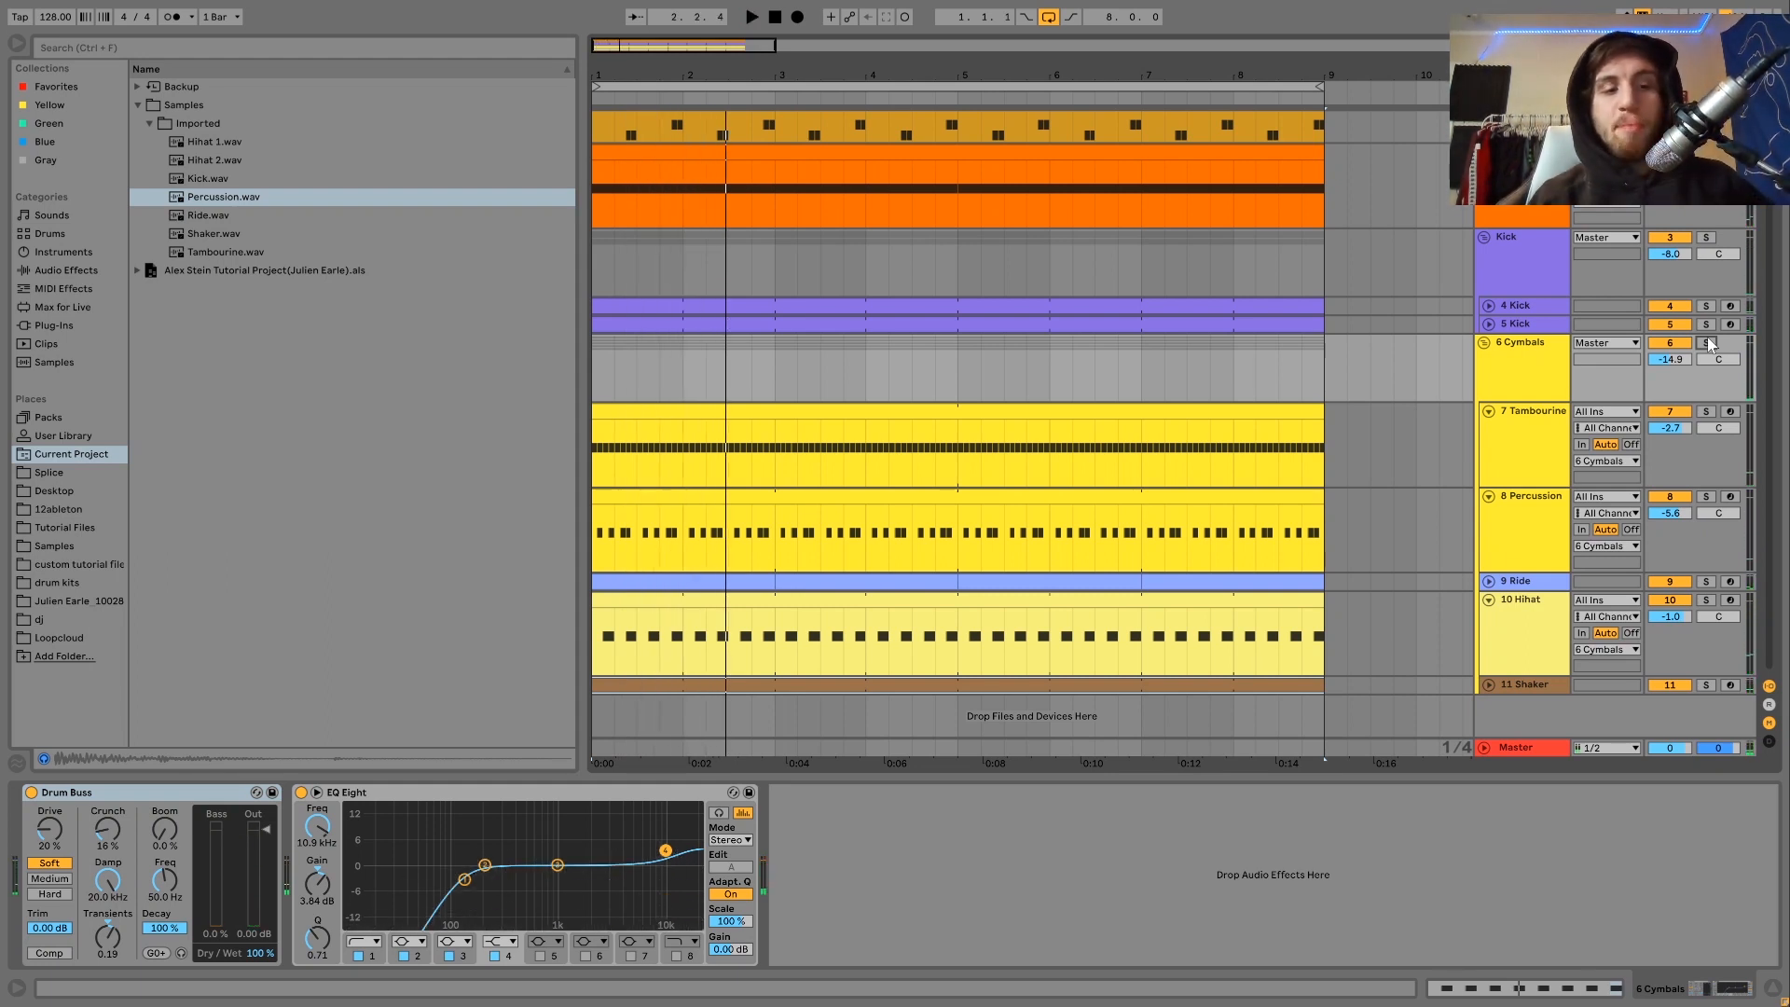
pyautogui.click(386, 794)
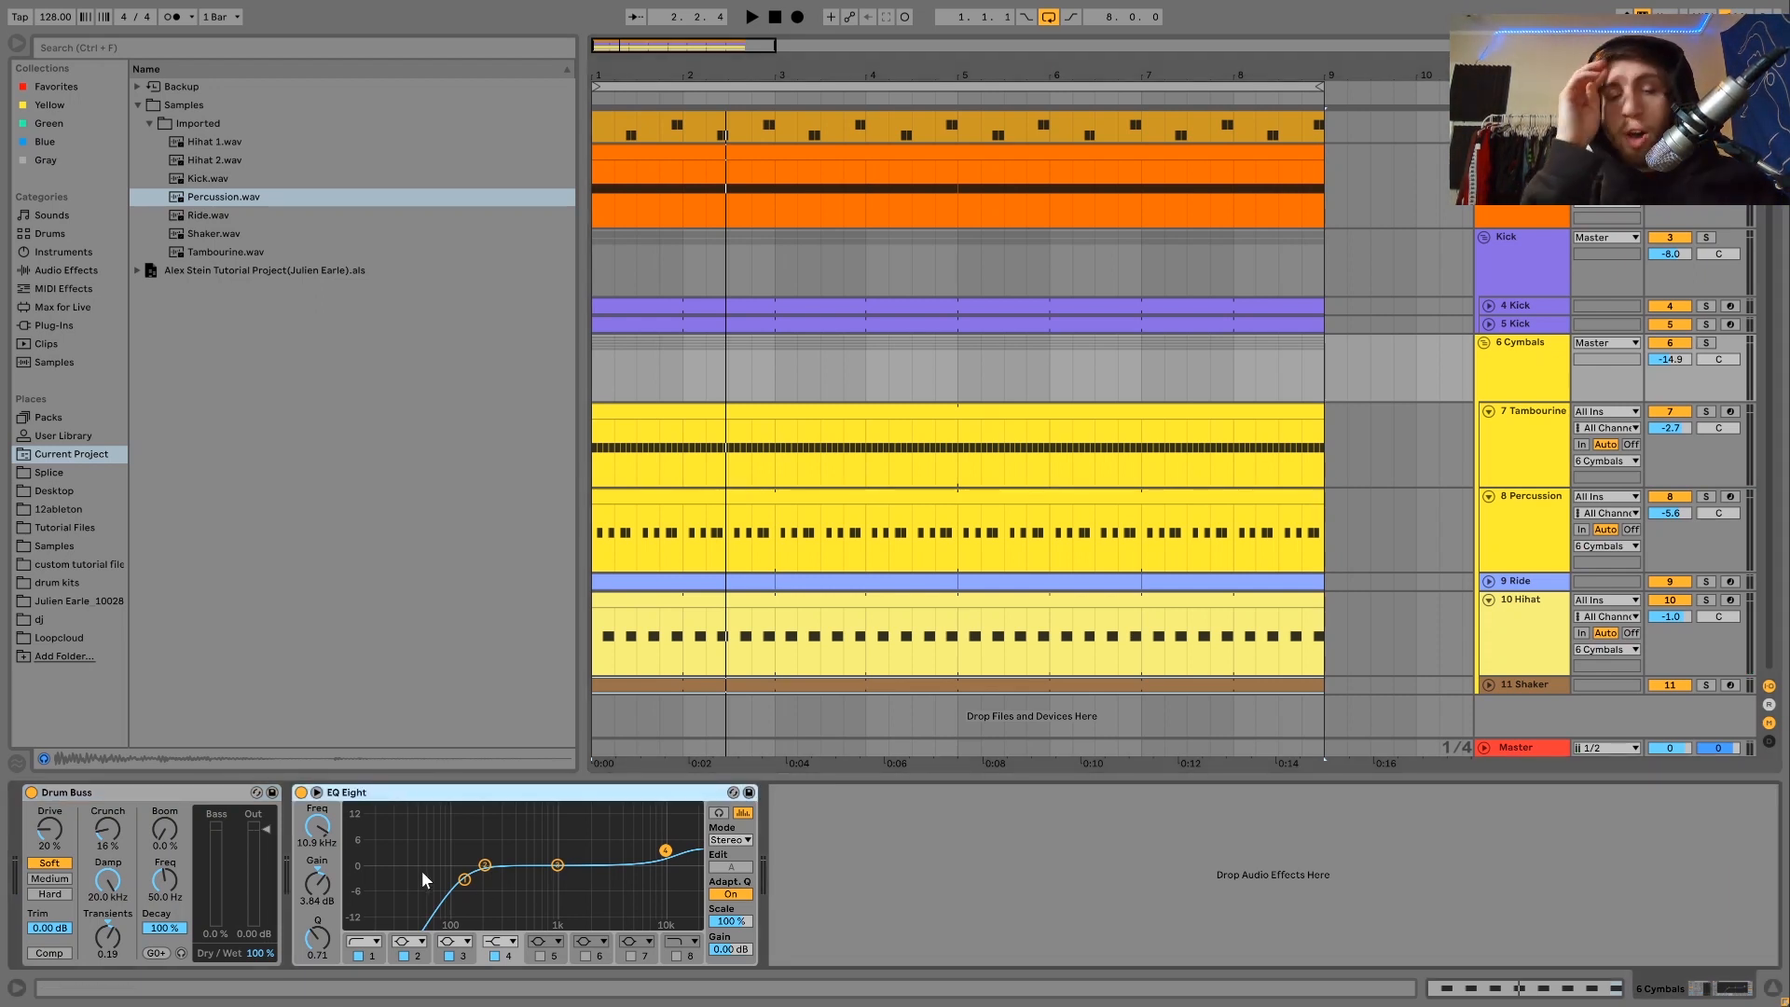
pyautogui.press('space')
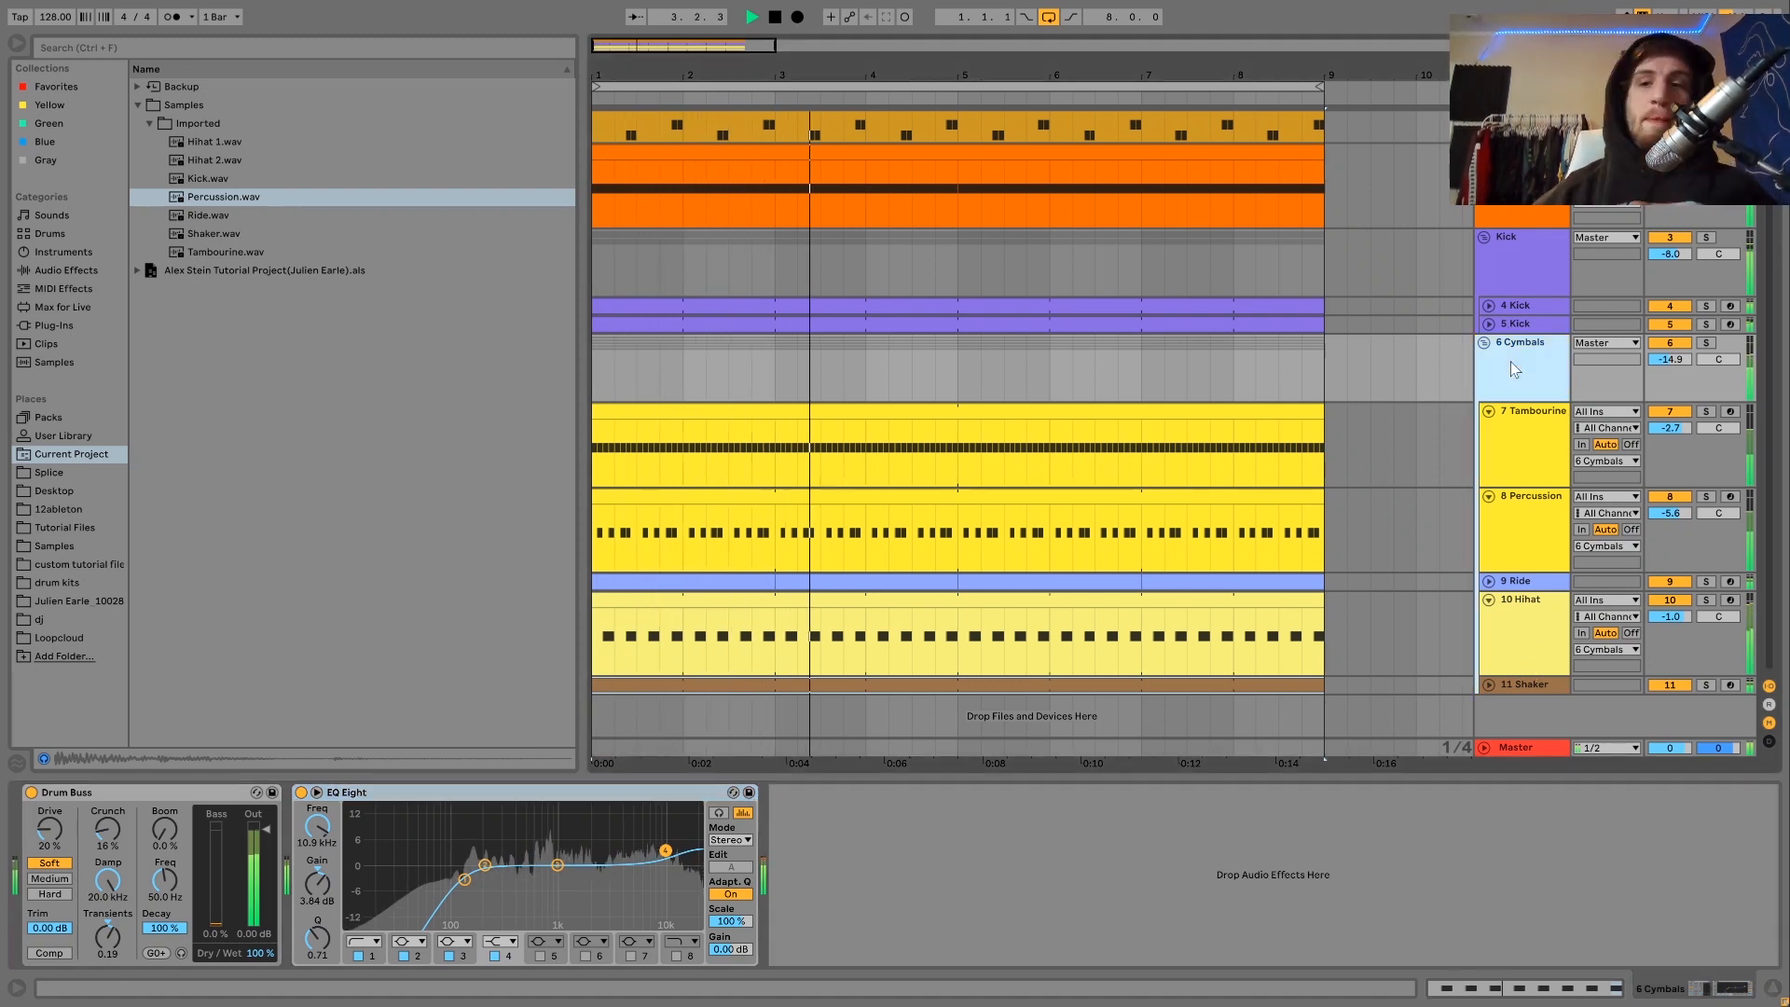
# Step: Collapse tracks 7 Tambourine through 11 Shaker together, stop playback and select the 6 Cymbals group
pyautogui.click(1501, 418)
pyautogui.keyDown('shift'); pyautogui.click(1514, 685); pyautogui.keyUp('shift')
pyautogui.click(1489, 411)
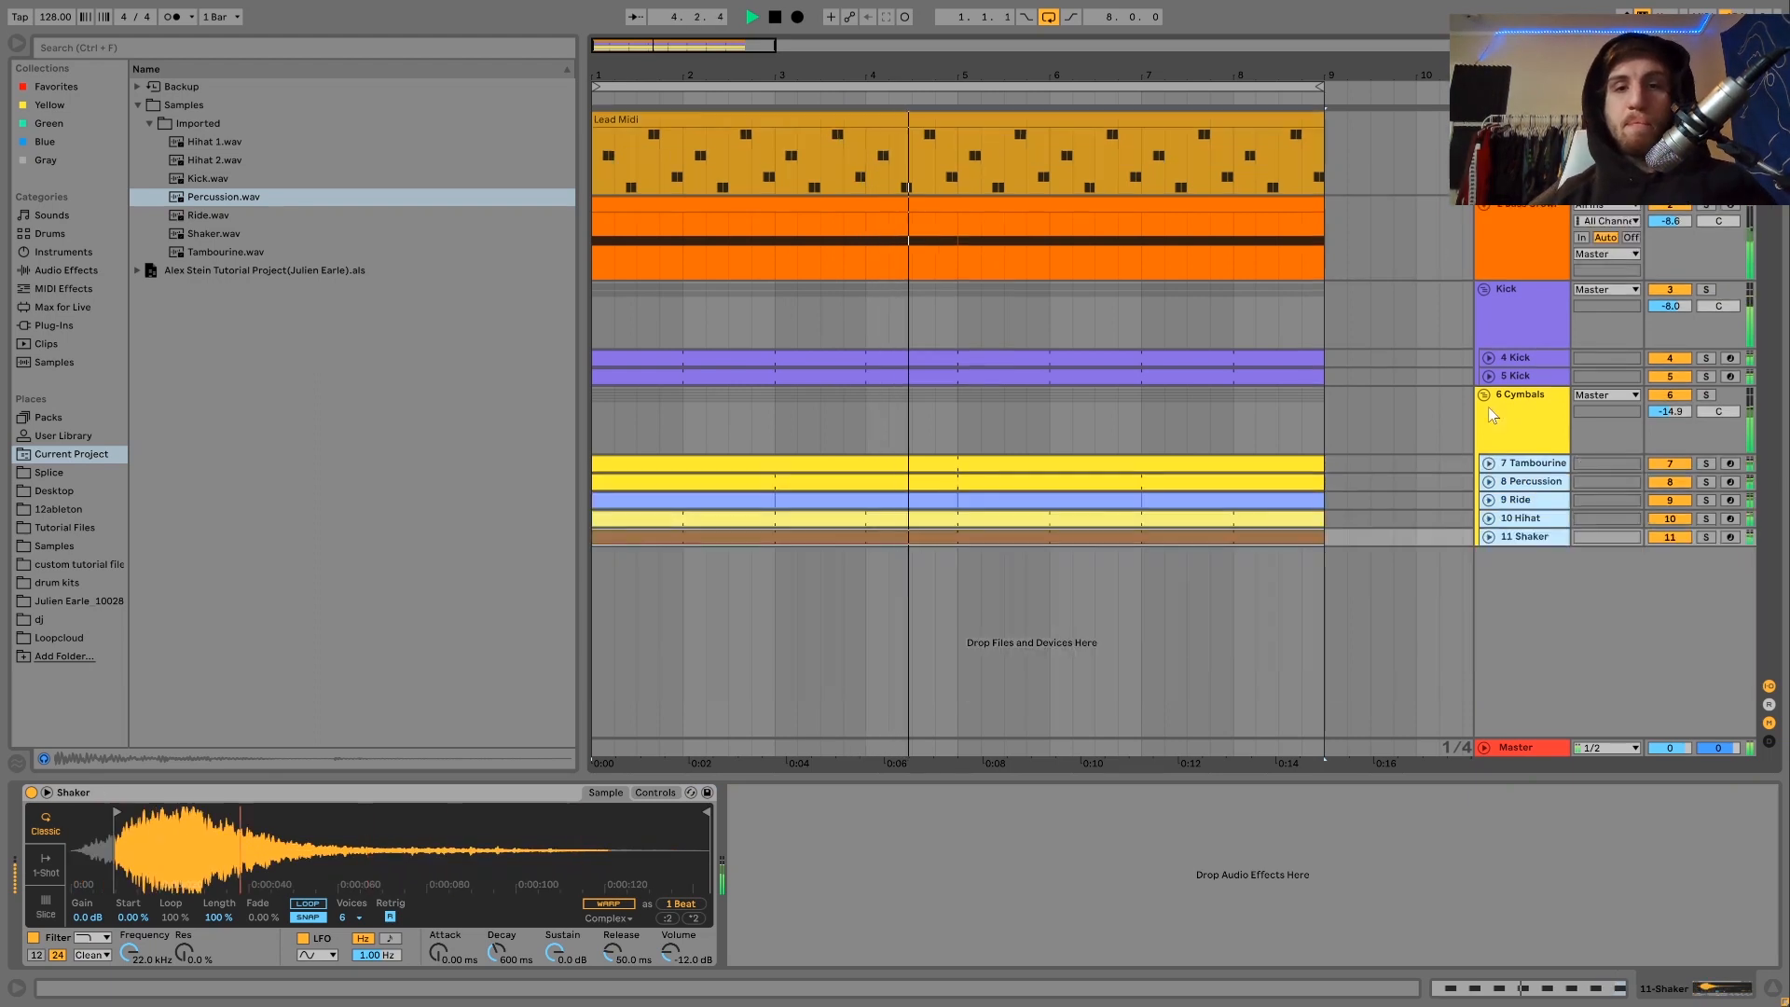
pyautogui.press('space')
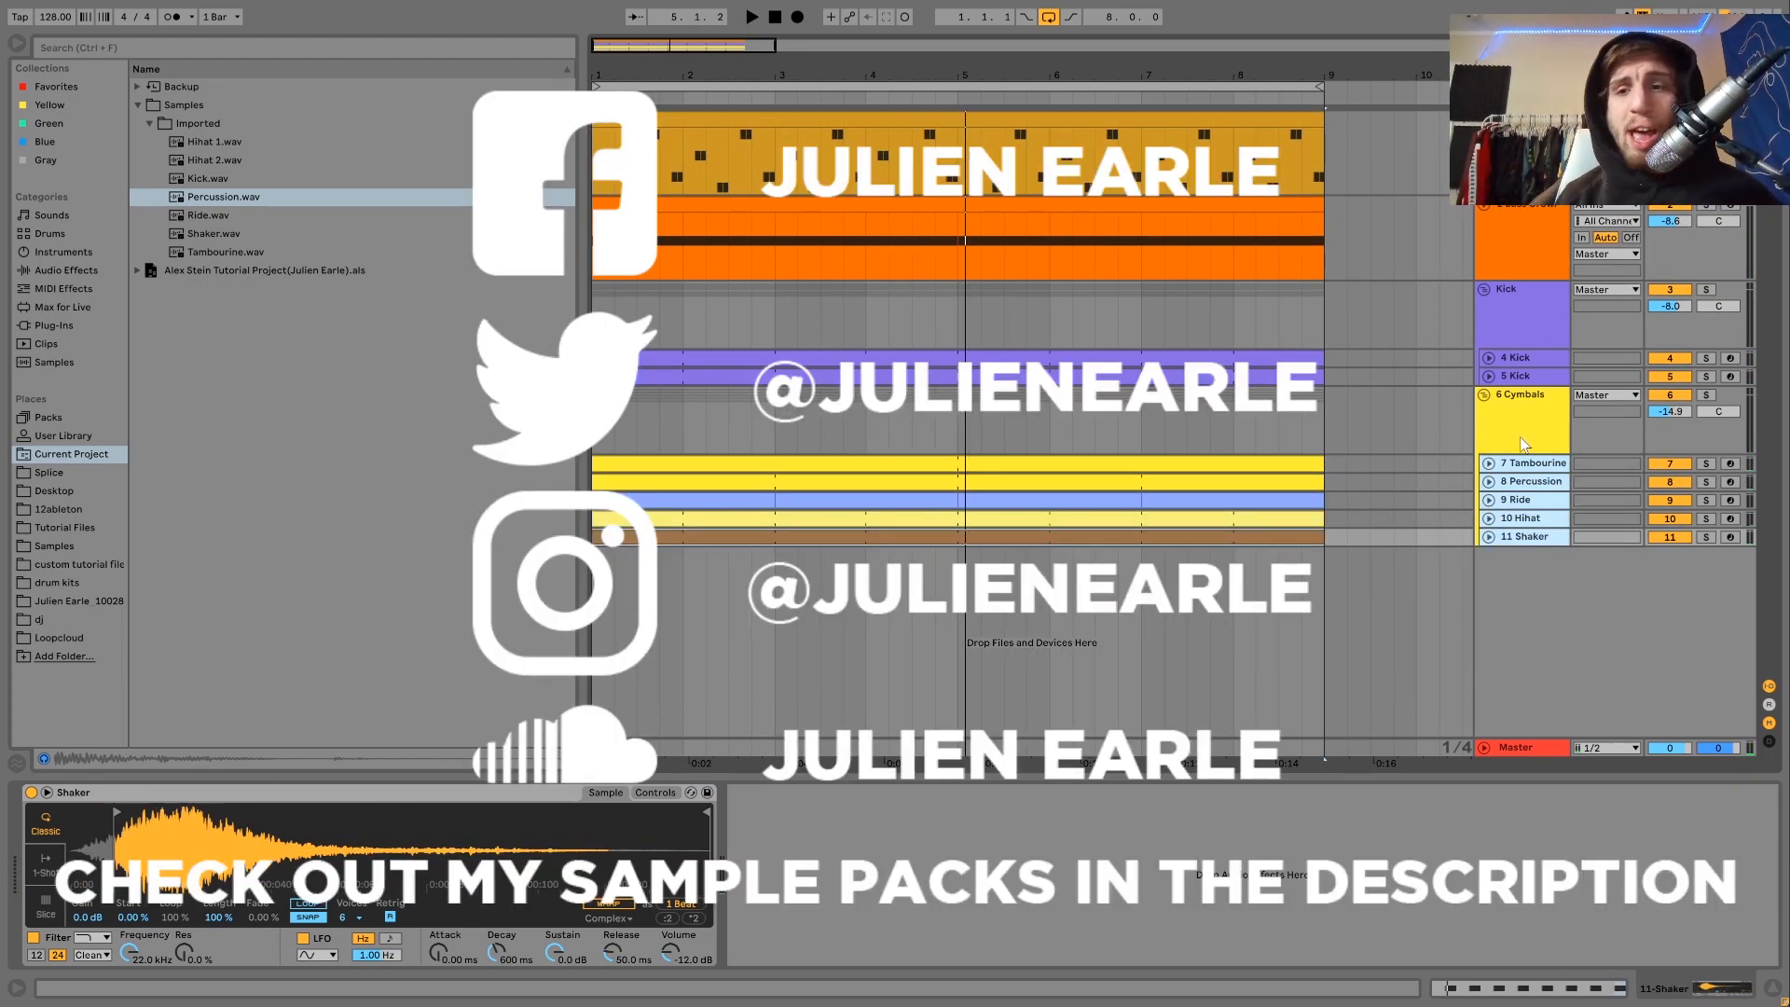
pyautogui.click(1569, 428)
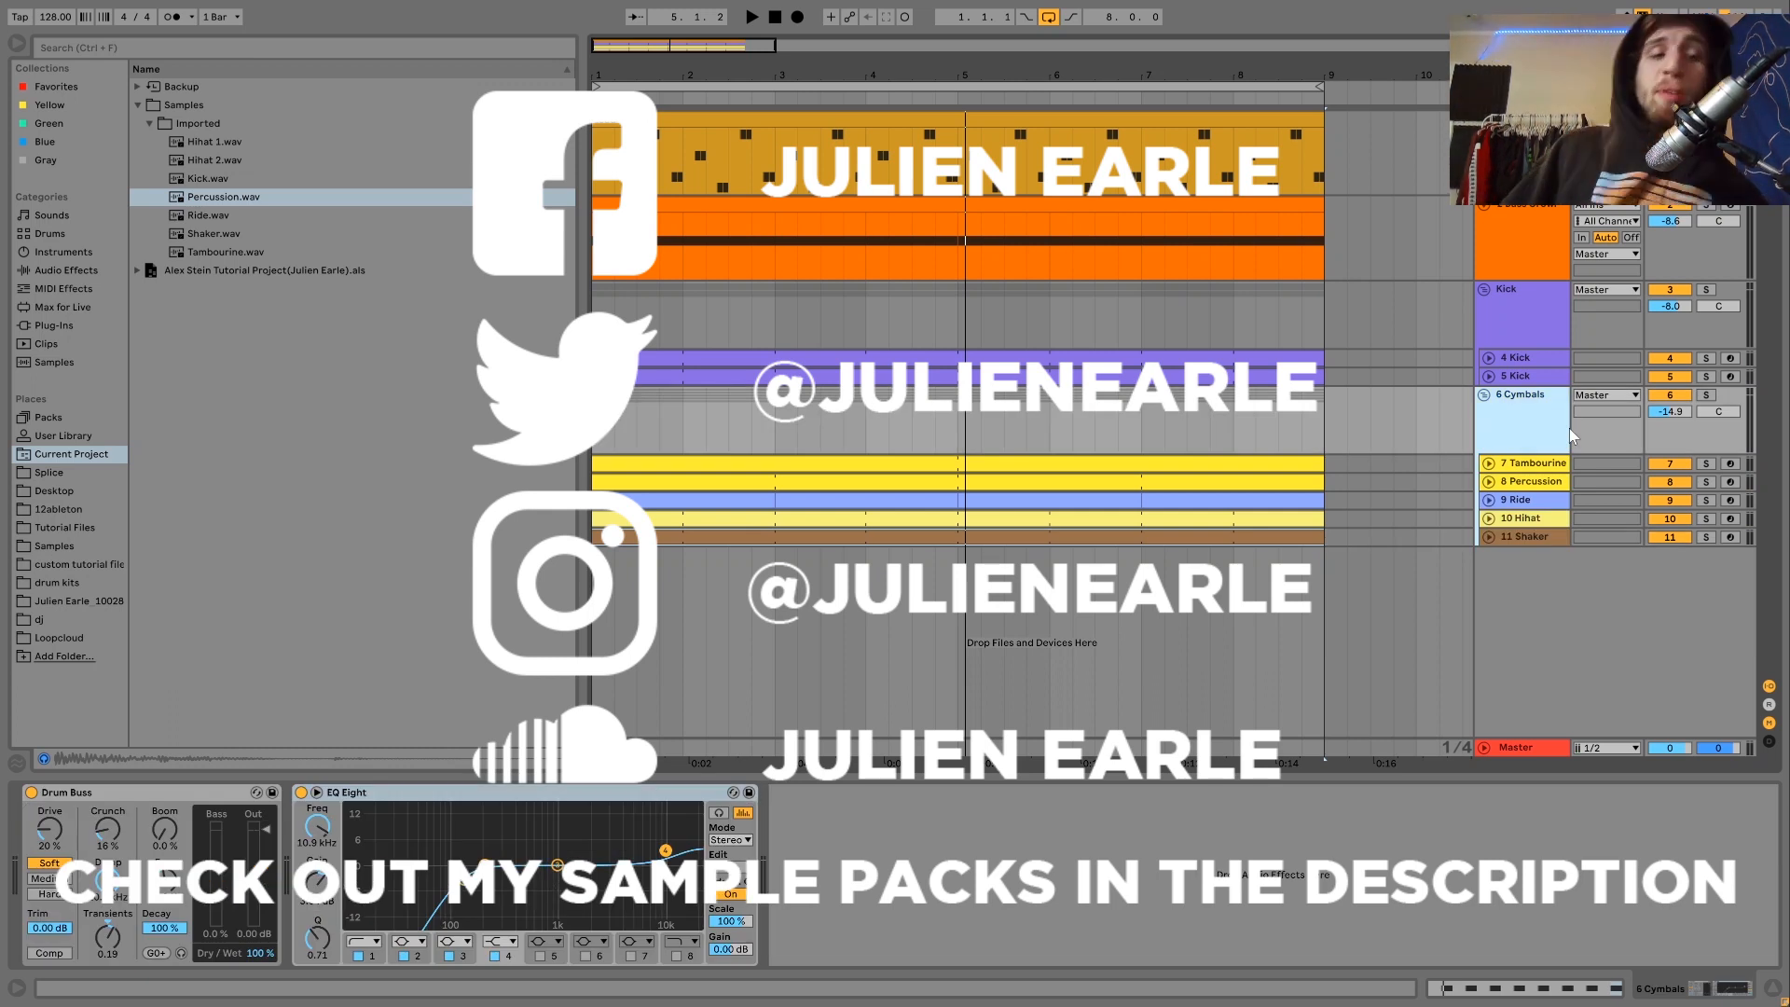